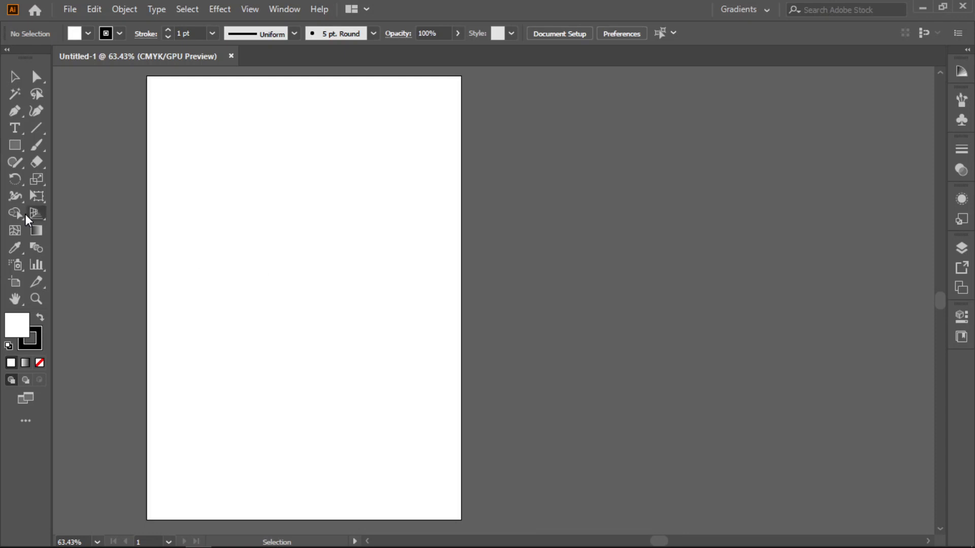
Step: Show the rulers and place a horizontal and a vertical guide crossing near the middle of the artboard
{"action": "key", "text": "ctrl+r"}
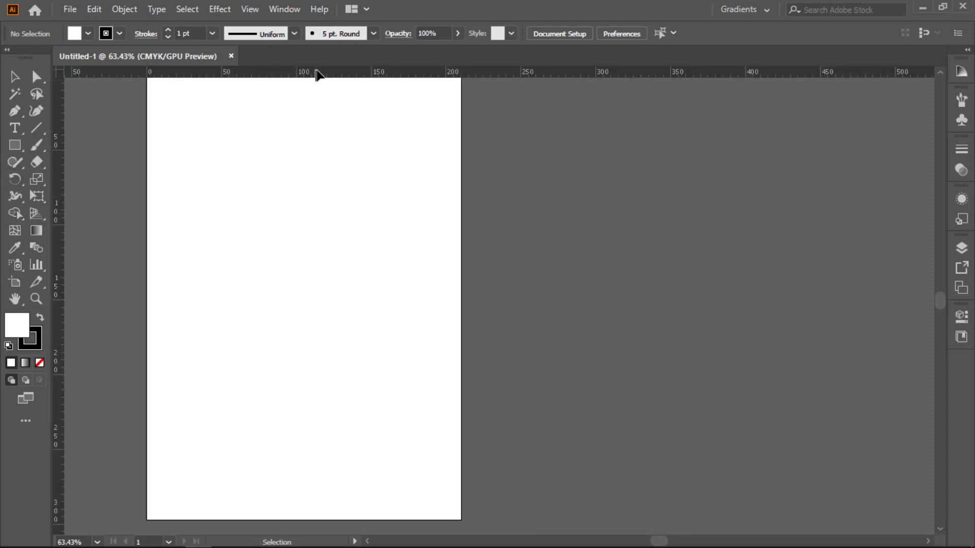
{"action": "left_click_drag", "start_coordinate": [320, 75], "coordinate": [319, 285]}
{"action": "left_click_drag", "start_coordinate": [62, 260], "coordinate": [300, 267]}
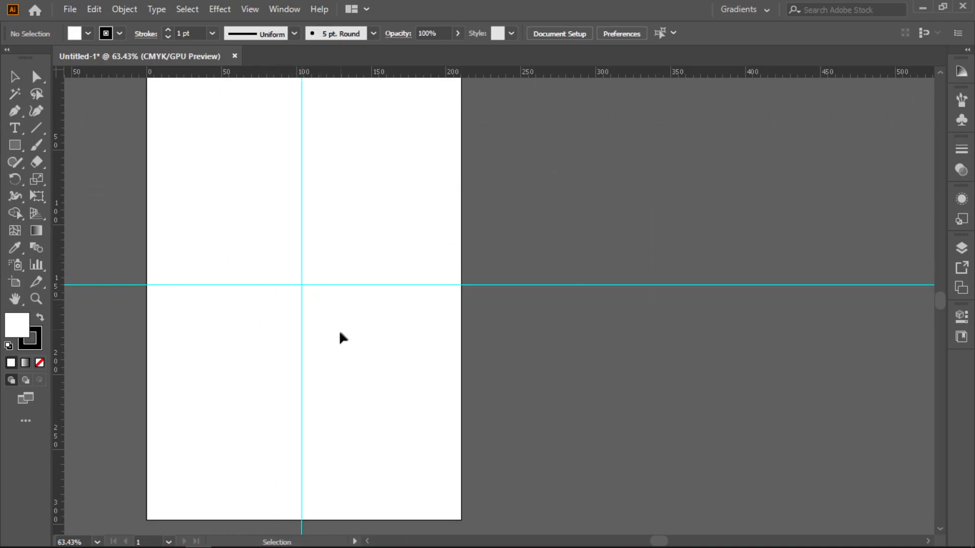
Step: Draw a circle about 64 mm in diameter over the intersection of the guides
{"action": "key", "text": "ctrl+1"}
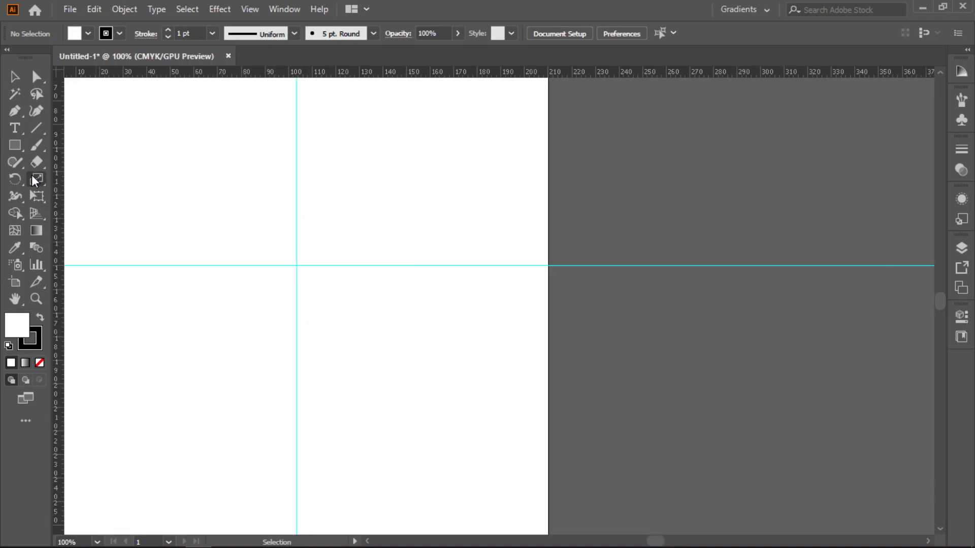
{"action": "left_click_drag", "start_coordinate": [14, 155], "coordinate": [75, 182]}
{"action": "left_click_drag", "start_coordinate": [247, 189], "coordinate": [398, 336]}
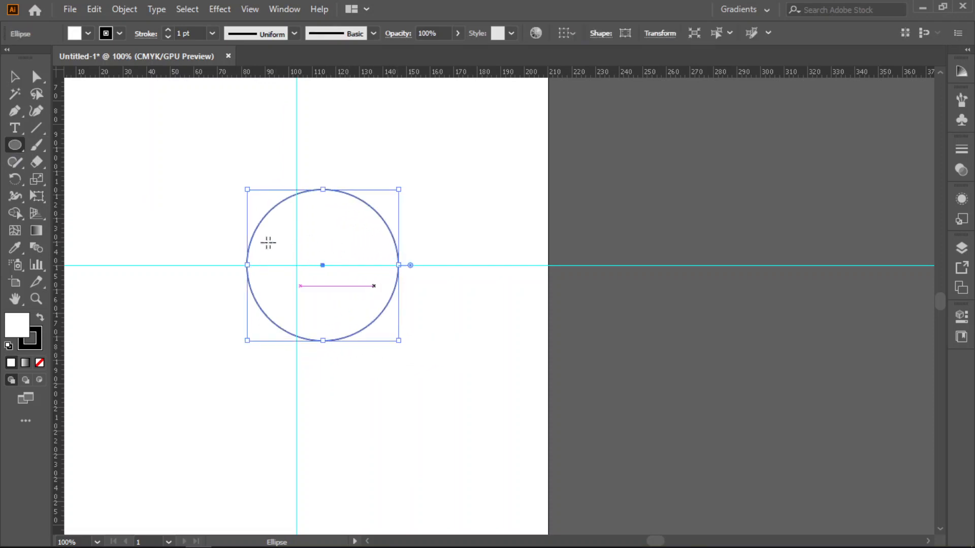
Step: Move the circle so its centre sits exactly on the intersection of the two guides
{"action": "left_click", "coordinate": [15, 76]}
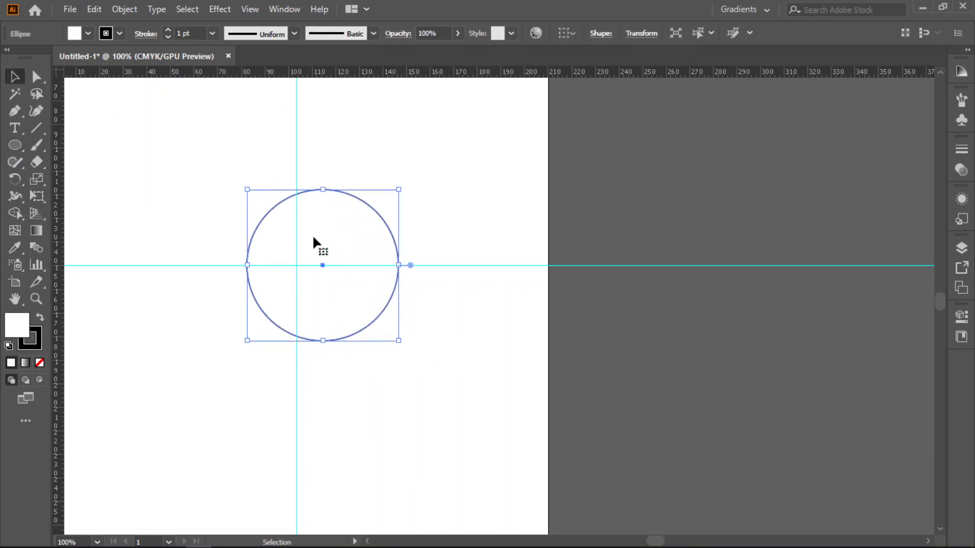
{"action": "left_click_drag", "start_coordinate": [345, 285], "coordinate": [318, 286]}
{"action": "scroll", "coordinate": [316, 285], "scroll_direction": "up", "scroll_amount": 5}
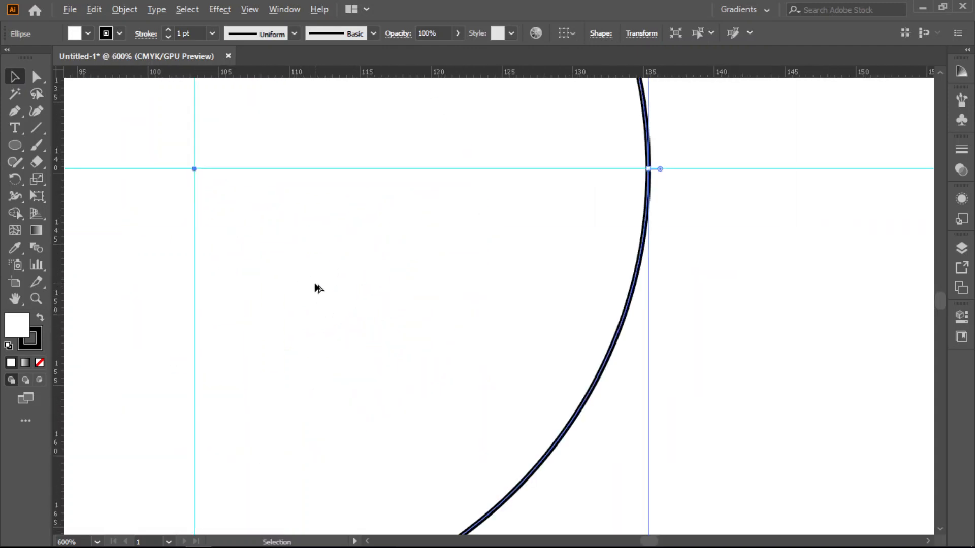
{"action": "scroll", "coordinate": [231, 215], "scroll_direction": "down", "scroll_amount": 4}
{"action": "key", "text": "space"}
{"action": "left_click_drag", "start_coordinate": [216, 212], "coordinate": [344, 333]}
{"action": "scroll", "coordinate": [358, 344], "scroll_direction": "up", "scroll_amount": 5}
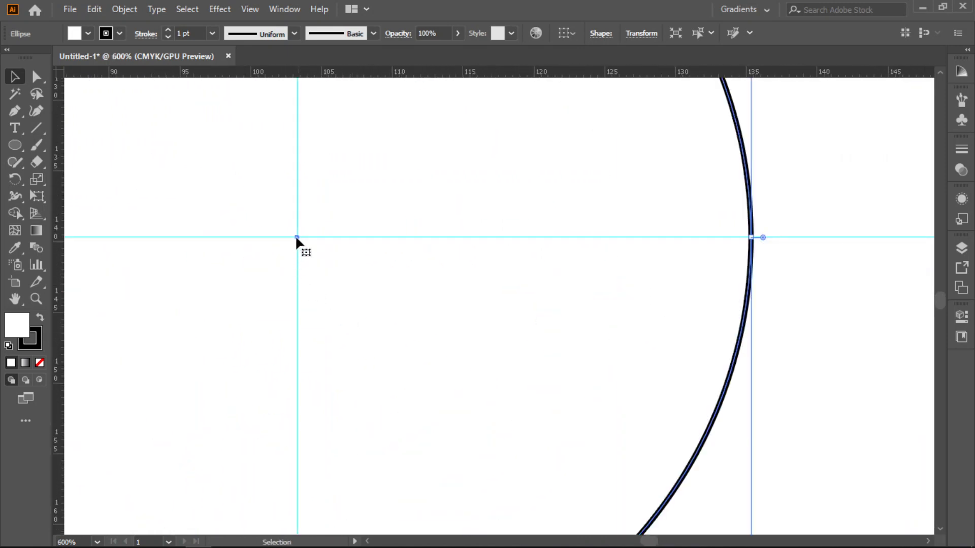
{"action": "scroll", "coordinate": [311, 266], "scroll_direction": "down", "scroll_amount": 4}
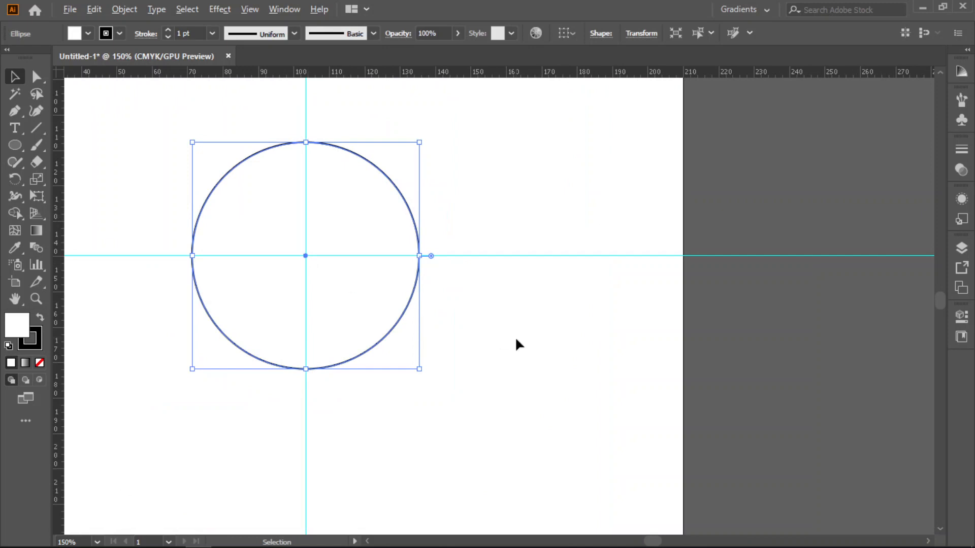
Step: Fill the circle with the dark grey colour 2B2B2B
{"action": "left_click", "coordinate": [507, 315]}
{"action": "left_click", "coordinate": [387, 286]}
{"action": "double_click", "coordinate": [21, 330]}
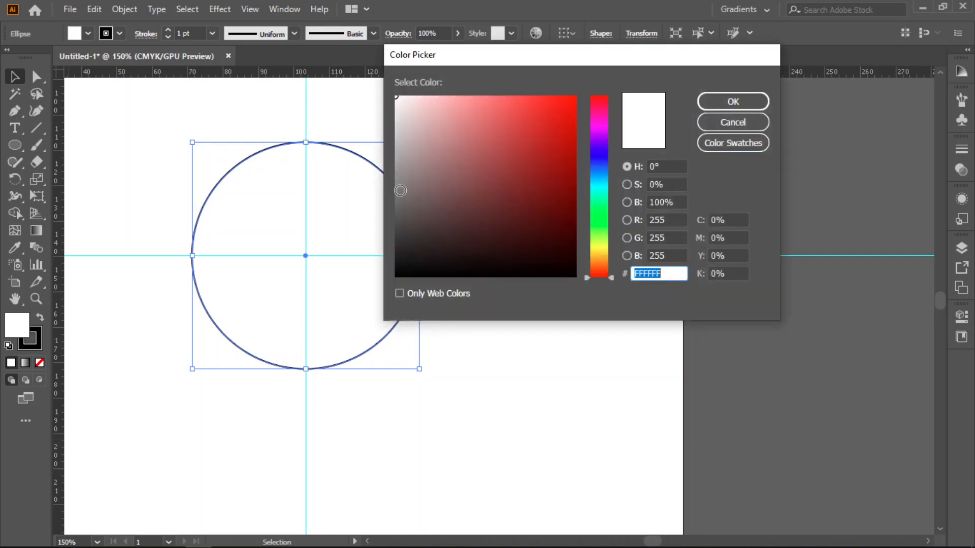
{"action": "left_click", "coordinate": [398, 213]}
{"action": "left_click", "coordinate": [397, 234]}
{"action": "left_click_drag", "start_coordinate": [397, 234], "coordinate": [397, 240]}
{"action": "left_click", "coordinate": [718, 104]}
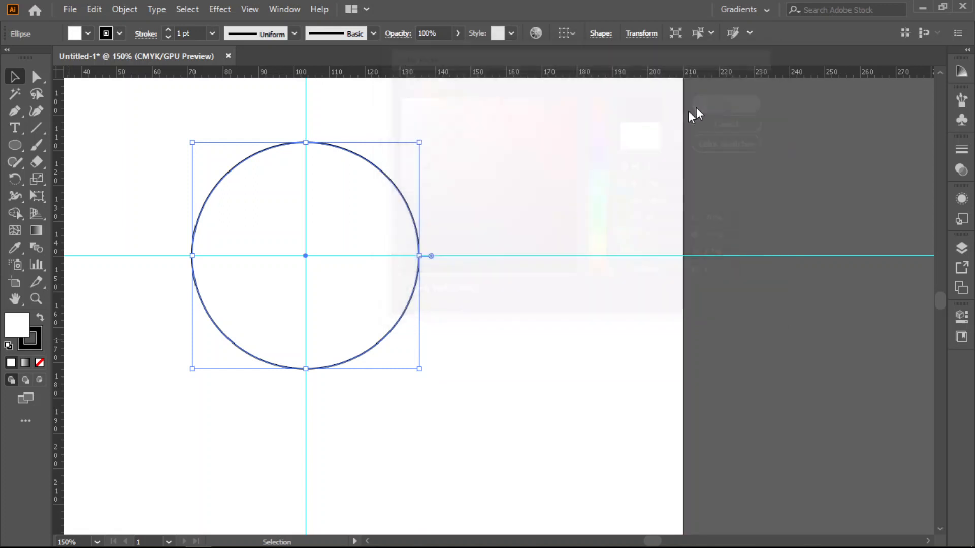
Step: Remove the stroke from the dark circle and make its fill the active colour attribute again
{"action": "double_click", "coordinate": [39, 336]}
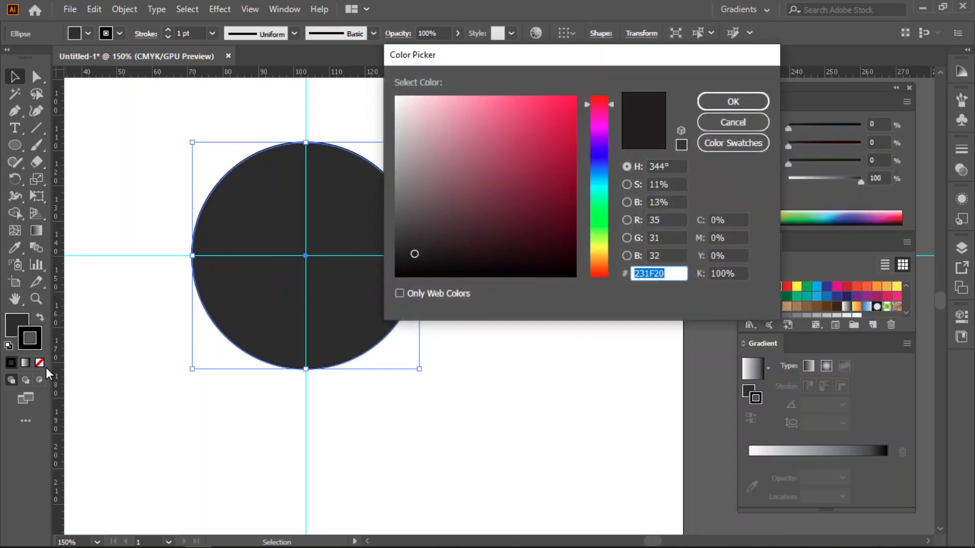
{"action": "left_click", "coordinate": [721, 121]}
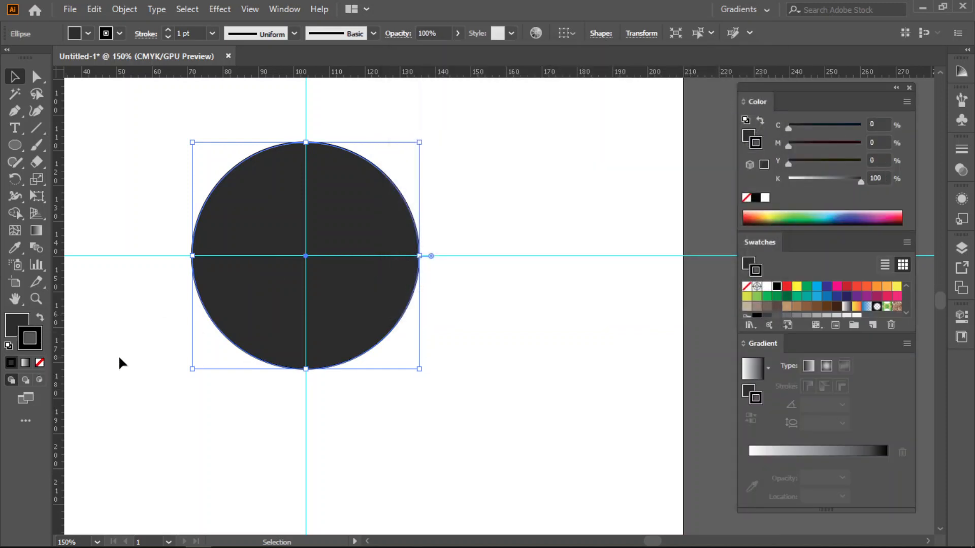
{"action": "left_click", "coordinate": [39, 362]}
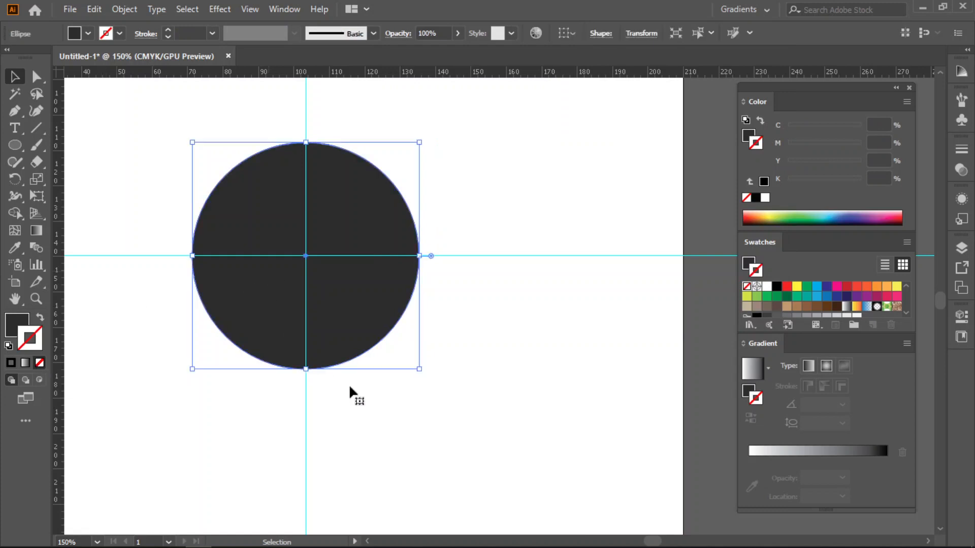
{"action": "left_click", "coordinate": [19, 320]}
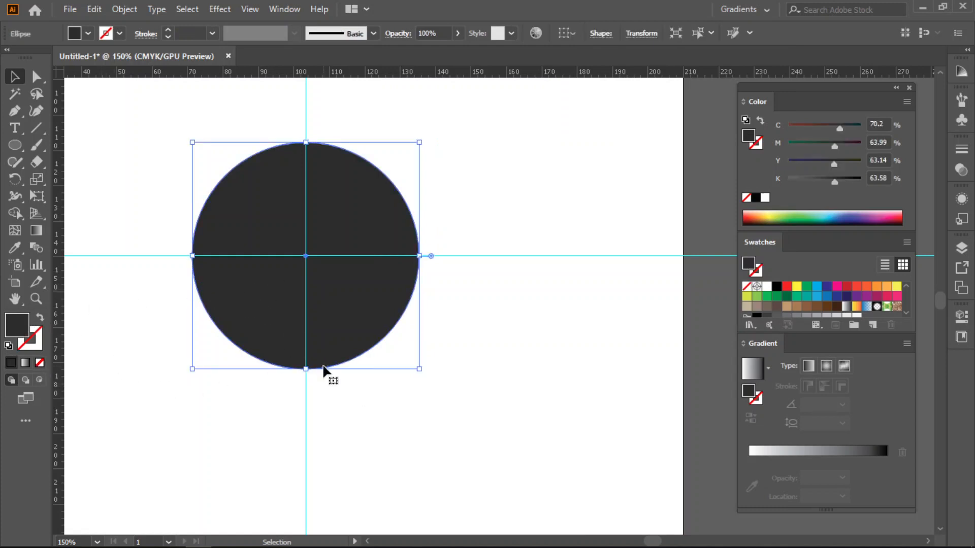
Step: Draw a small circle about 2 mm in diameter on the vertical guide, just inside the dark circle's upper edge
{"action": "left_click", "coordinate": [149, 155]}
{"action": "key", "text": "l"}
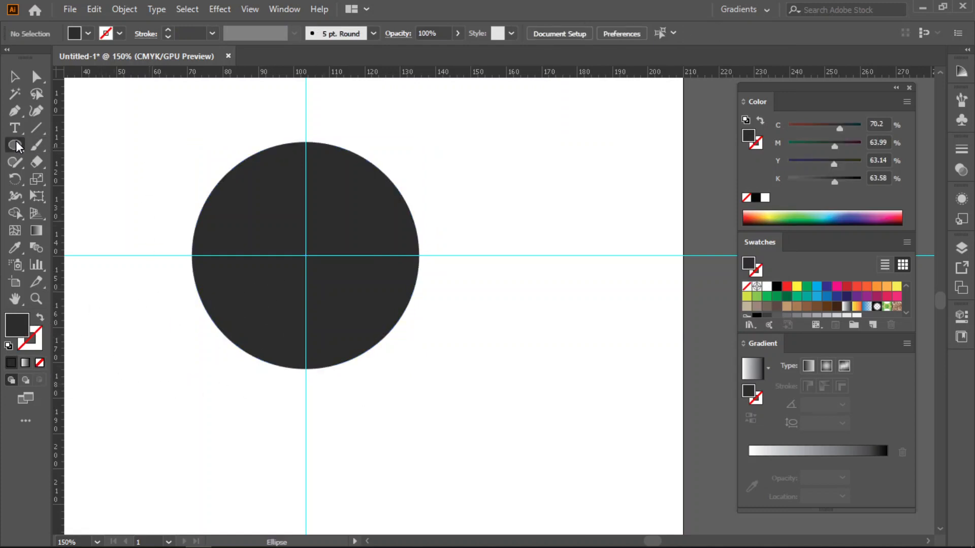
{"action": "scroll", "coordinate": [304, 160], "scroll_direction": "up", "scroll_amount": 4}
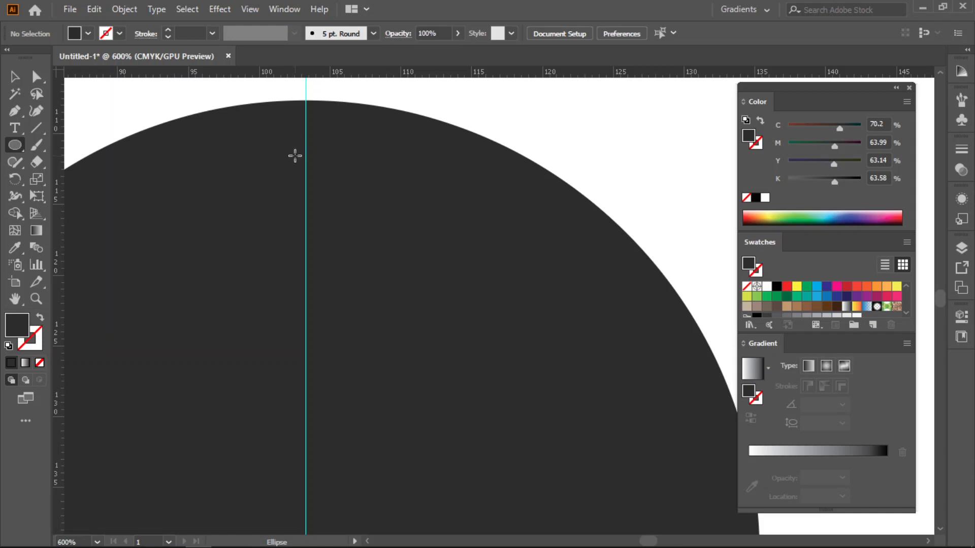
{"action": "left_click_drag", "start_coordinate": [290, 137], "coordinate": [321, 164]}
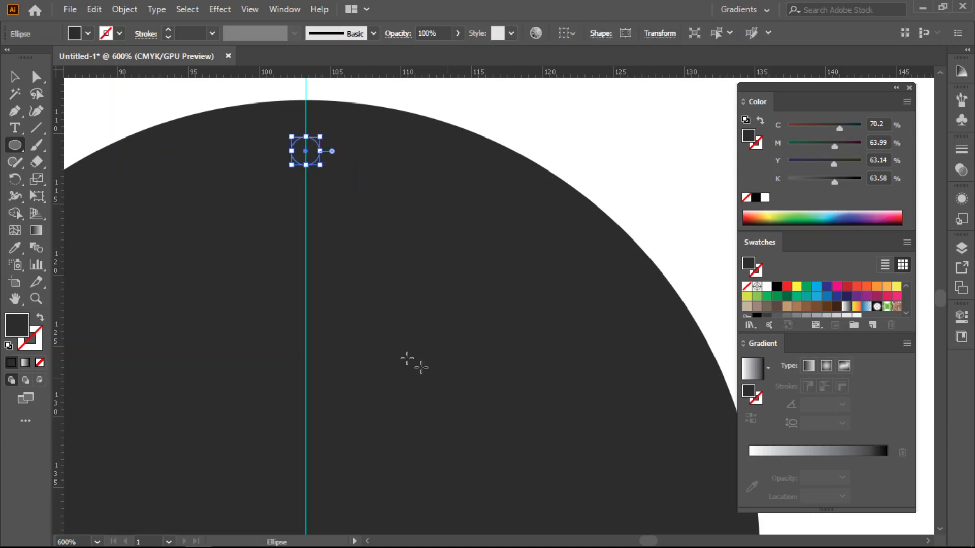
Step: Fill the small circle with a bright yellow of about C 15, M 1, Y 100, K 0
{"action": "double_click", "coordinate": [25, 326]}
{"action": "left_click", "coordinate": [603, 247]}
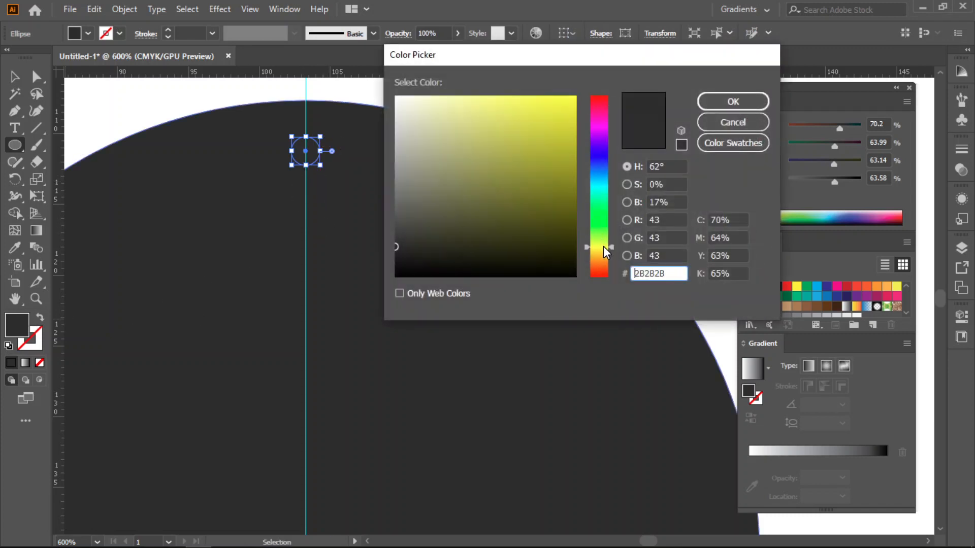
{"action": "left_click", "coordinate": [564, 115]}
{"action": "left_click", "coordinate": [733, 102]}
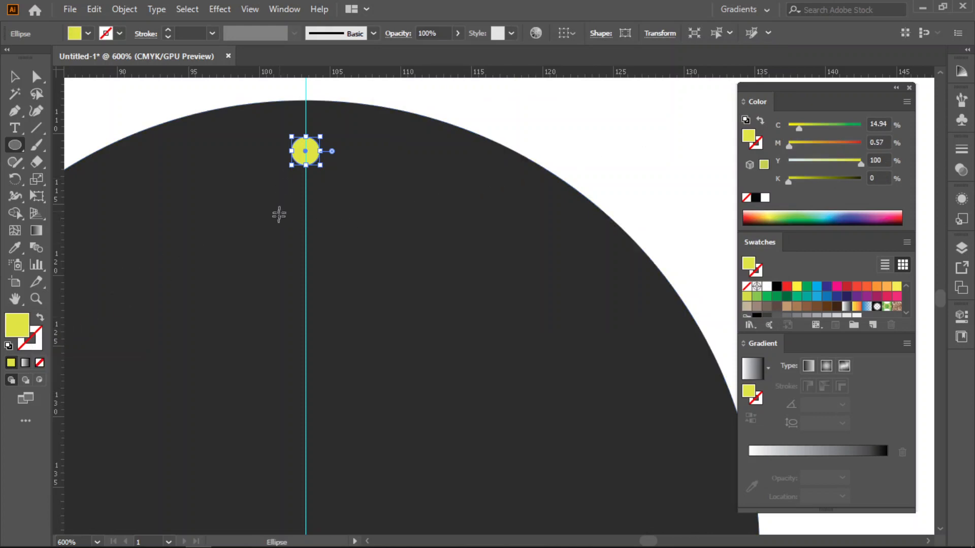
Step: Close the floating group of Color, Swatches and Gradient panels
{"action": "scroll", "coordinate": [277, 226], "scroll_direction": "down", "scroll_amount": 2}
{"action": "scroll", "coordinate": [277, 227], "scroll_direction": "down", "scroll_amount": 1}
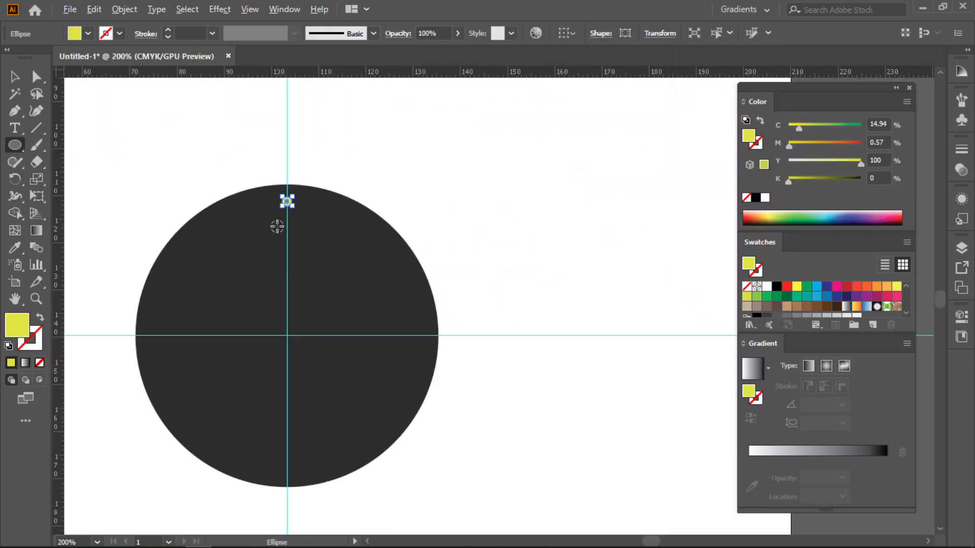
{"action": "left_click_drag", "start_coordinate": [374, 288], "coordinate": [417, 237]}
{"action": "left_click_drag", "start_coordinate": [496, 218], "coordinate": [480, 235]}
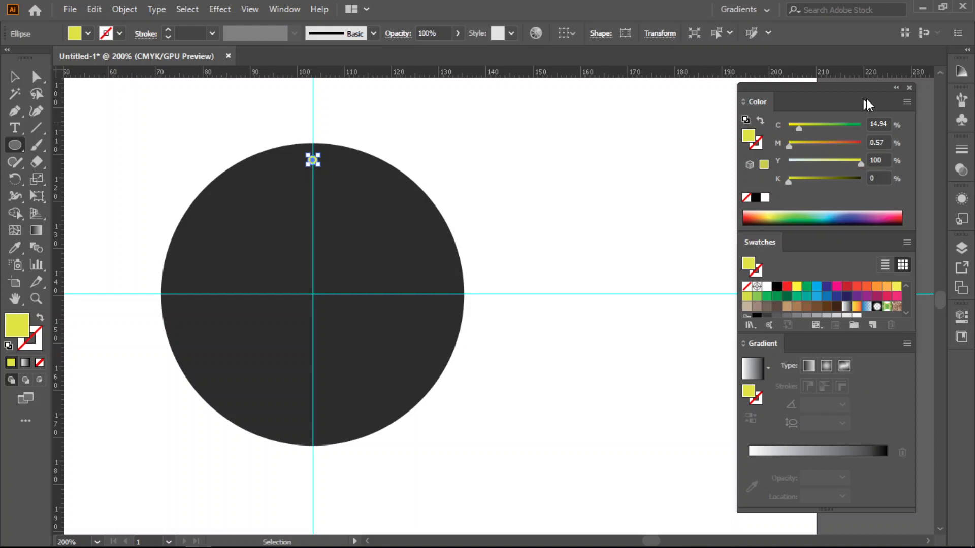
{"action": "mouse_move", "coordinate": [844, 87]}
{"action": "left_mouse_down"}
{"action": "mouse_move", "coordinate": [857, 88]}
{"action": "mouse_move", "coordinate": [847, 91]}
{"action": "left_mouse_up"}
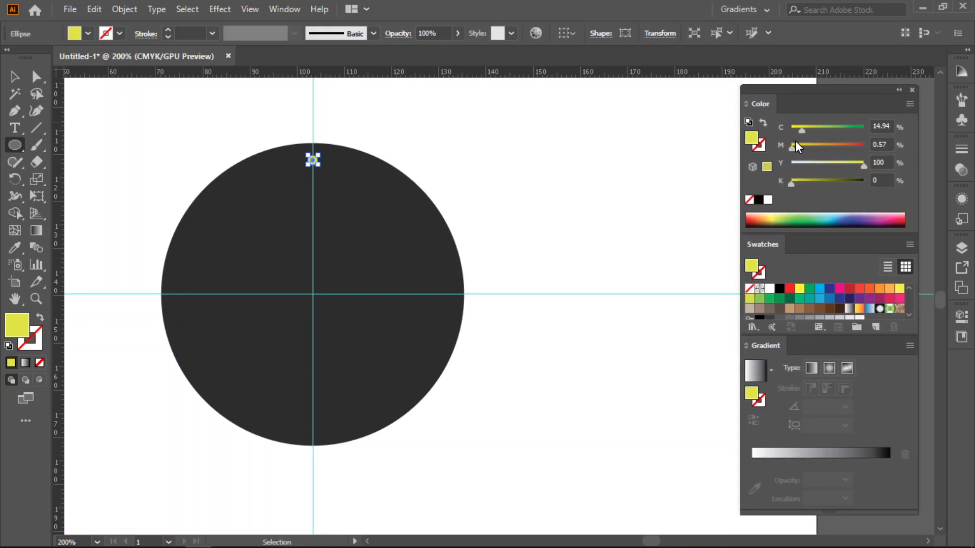
{"action": "left_click", "coordinate": [912, 90]}
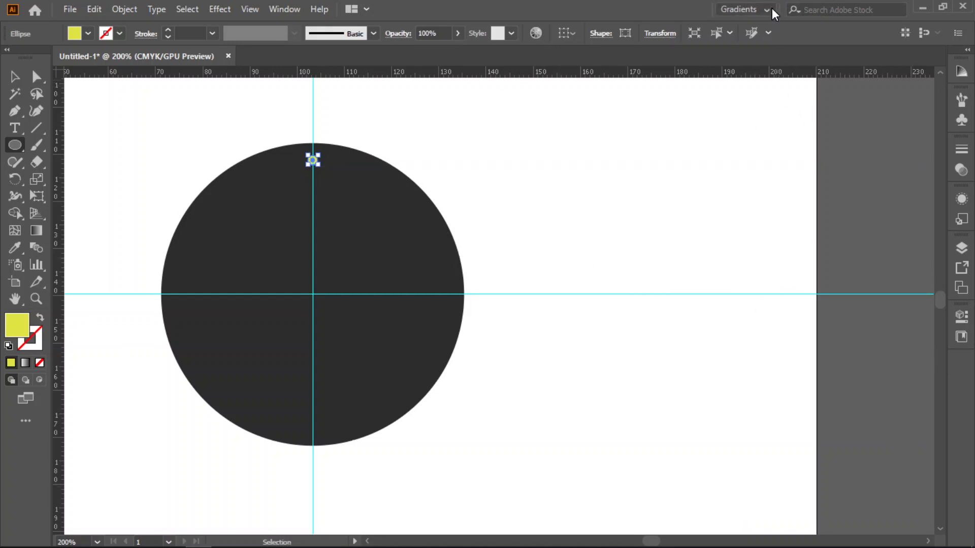
Step: Deselect the small circle and switch the workspace to Essentials Classic
{"action": "key", "text": "v"}
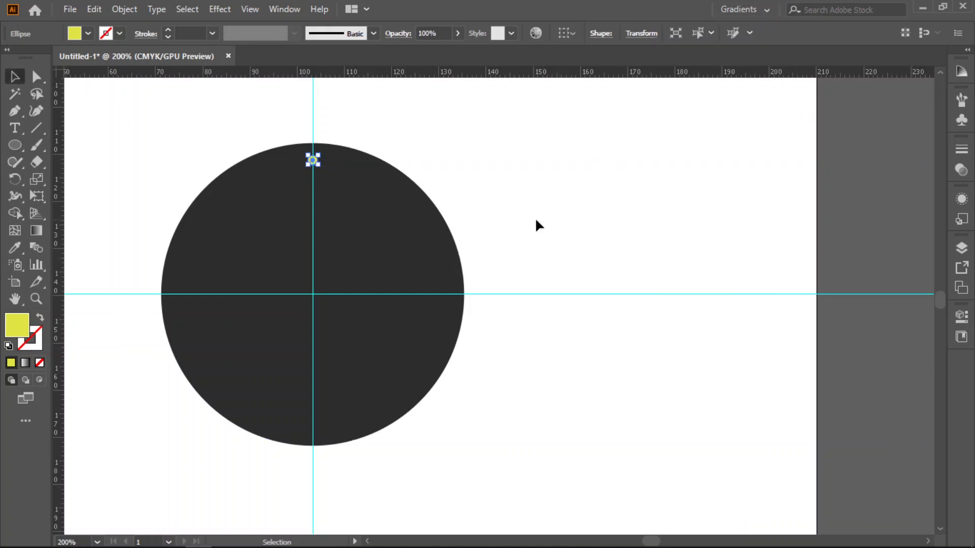
{"action": "left_click", "coordinate": [536, 220]}
{"action": "left_click", "coordinate": [766, 9]}
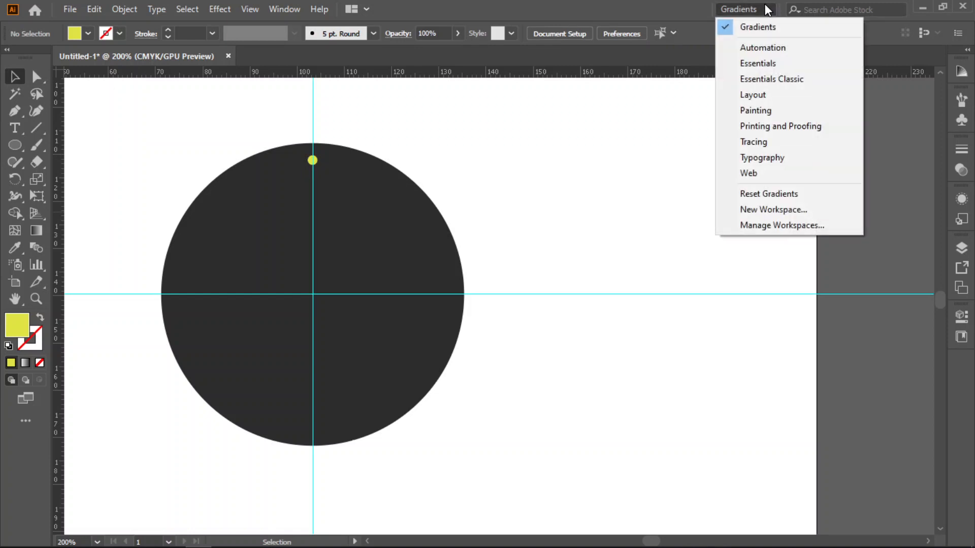
{"action": "left_click", "coordinate": [774, 82]}
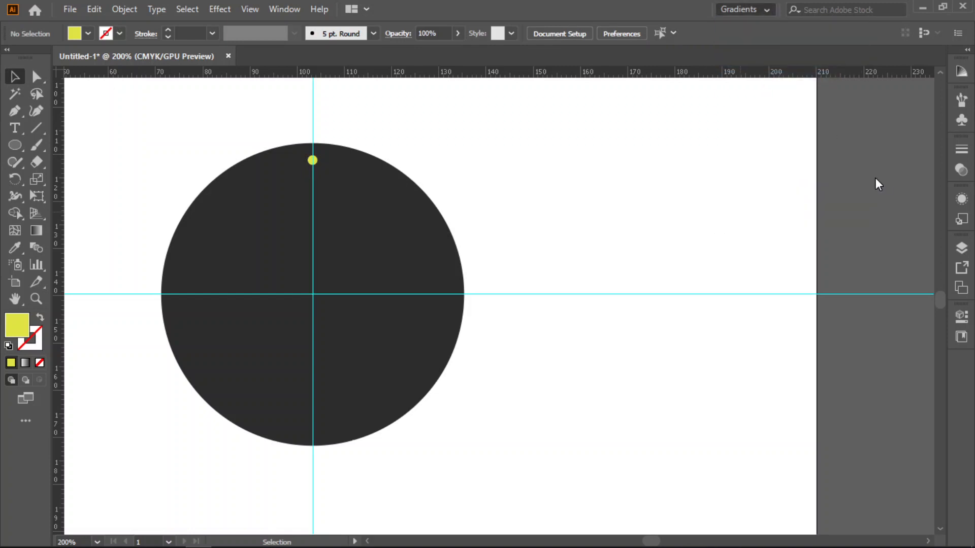
Step: Reset the Essentials Classic workspace and collapse its Properties and Libraries panels
{"action": "left_click", "coordinate": [278, 8]}
{"action": "mouse_move", "coordinate": [423, 93]}
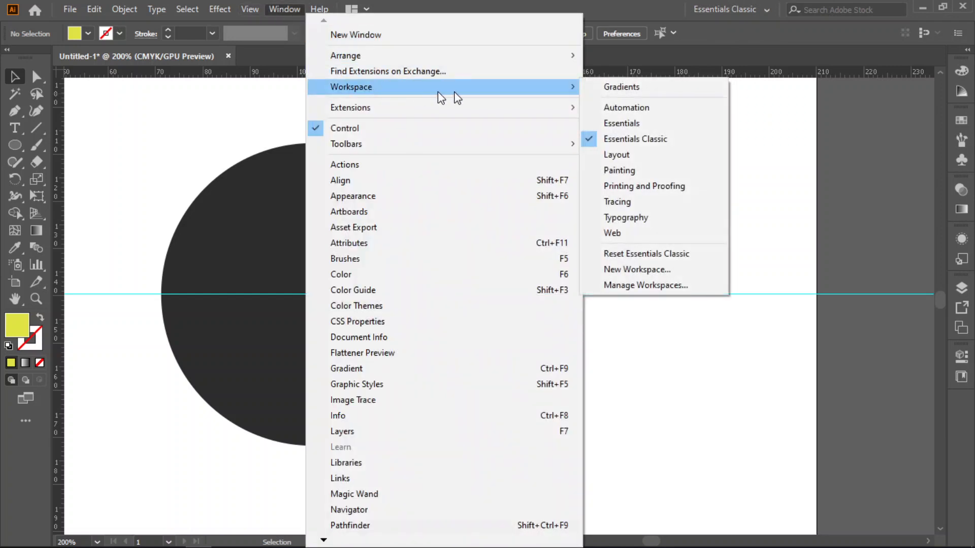
{"action": "left_click", "coordinate": [624, 254]}
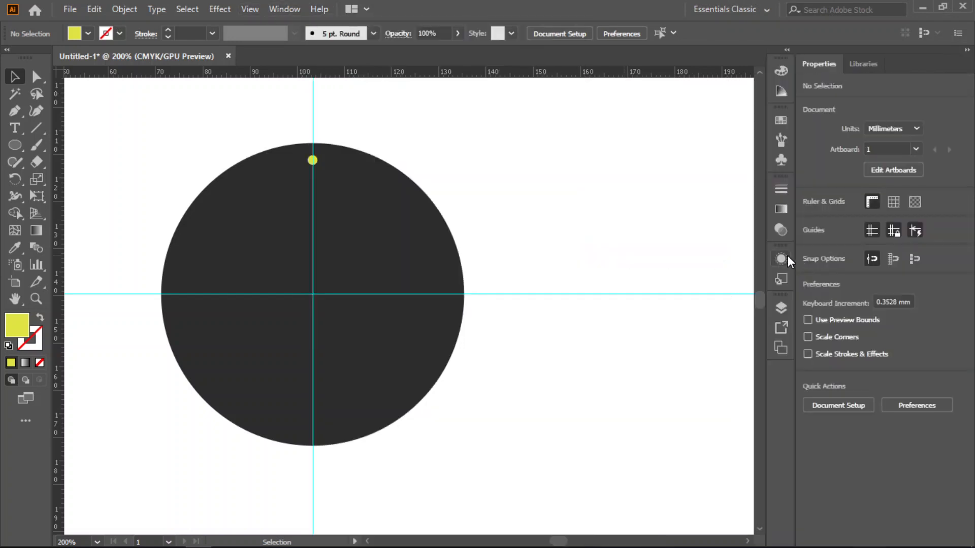
{"action": "left_click", "coordinate": [967, 50]}
{"action": "left_click_drag", "start_coordinate": [960, 63], "coordinate": [913, 325]}
{"action": "left_click_drag", "start_coordinate": [930, 376], "coordinate": [931, 379]}
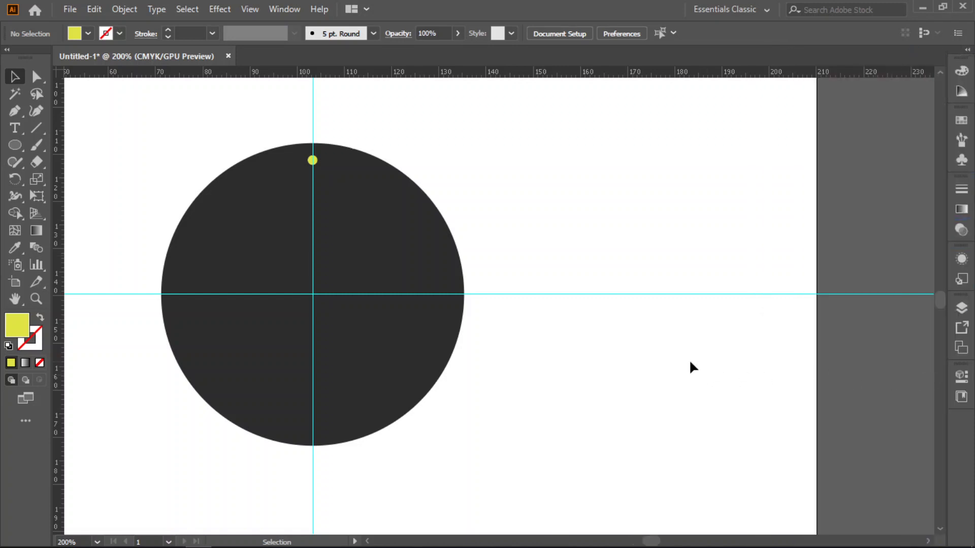
Step: Enlarge the small yellow circle to about 2.6 mm in diameter, centred on the vertical guide
{"action": "left_click", "coordinate": [314, 161]}
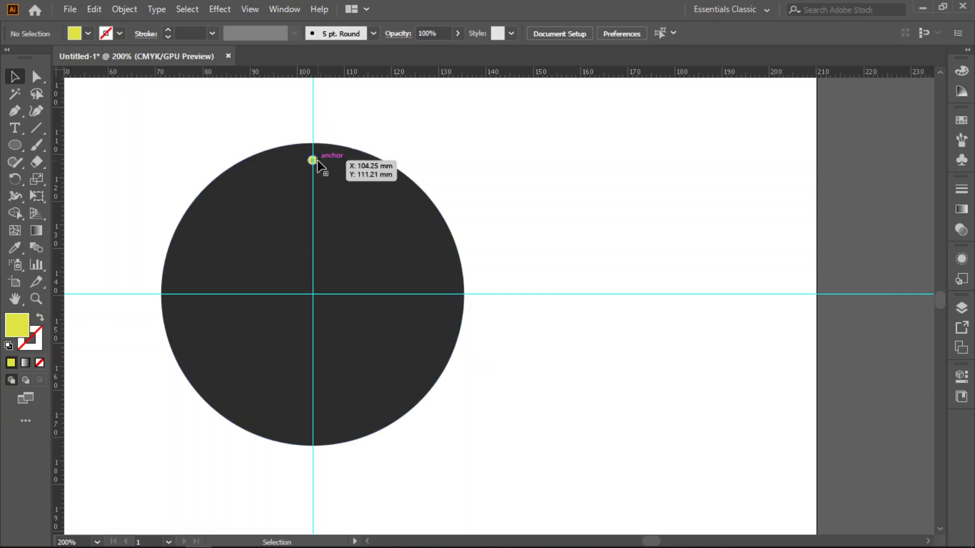
{"action": "scroll", "coordinate": [330, 213], "scroll_direction": "up", "scroll_amount": 2}
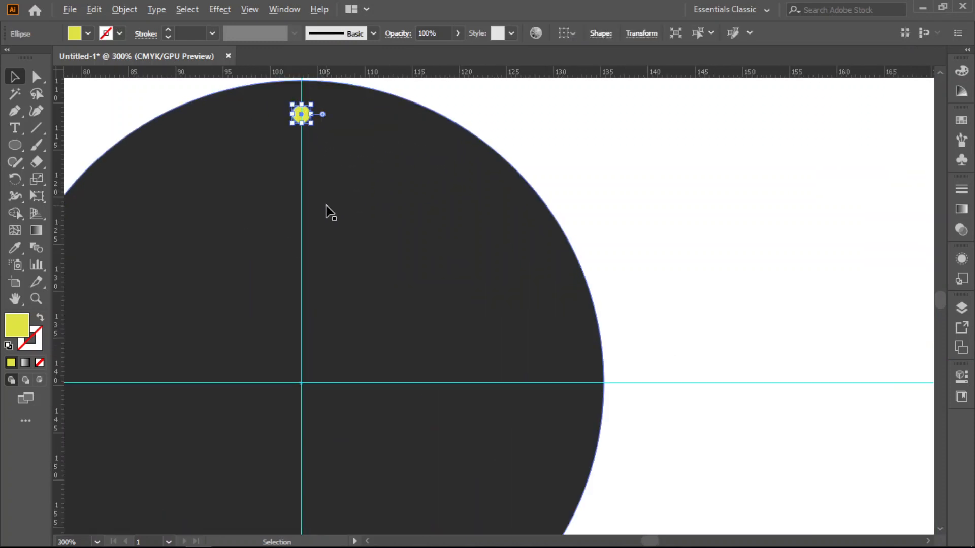
{"action": "left_click_drag", "start_coordinate": [311, 124], "coordinate": [316, 129]}
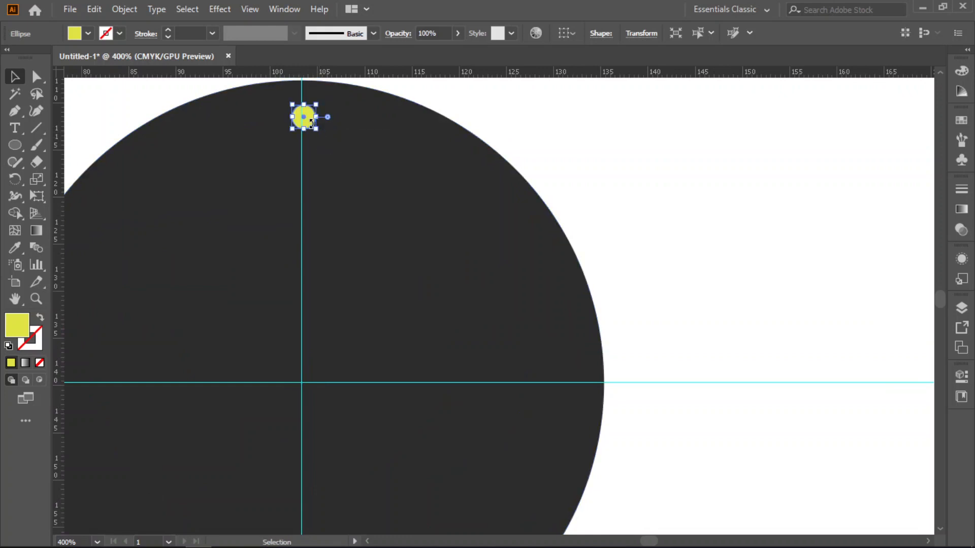
{"action": "scroll", "coordinate": [311, 123], "scroll_direction": "up", "scroll_amount": 2}
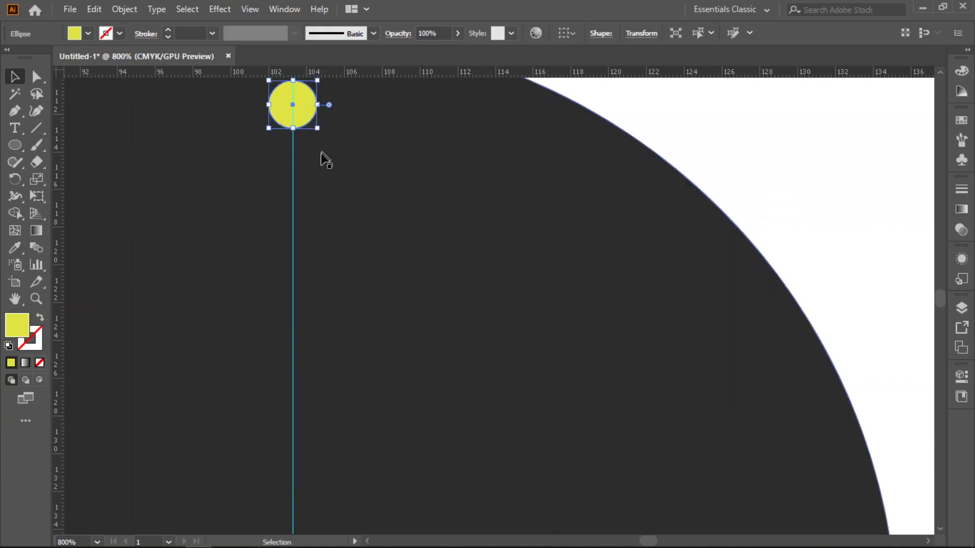
Step: Create a copy of the yellow dot rotated 30° about the dark circle's centre at the guide intersection
{"action": "scroll", "coordinate": [325, 153], "scroll_direction": "down", "scroll_amount": 4}
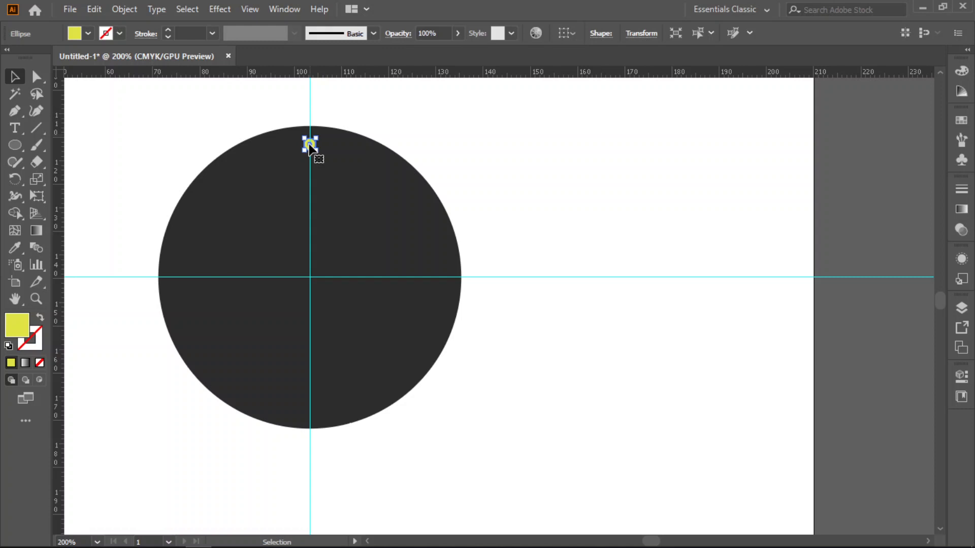
{"action": "left_click", "coordinate": [15, 179]}
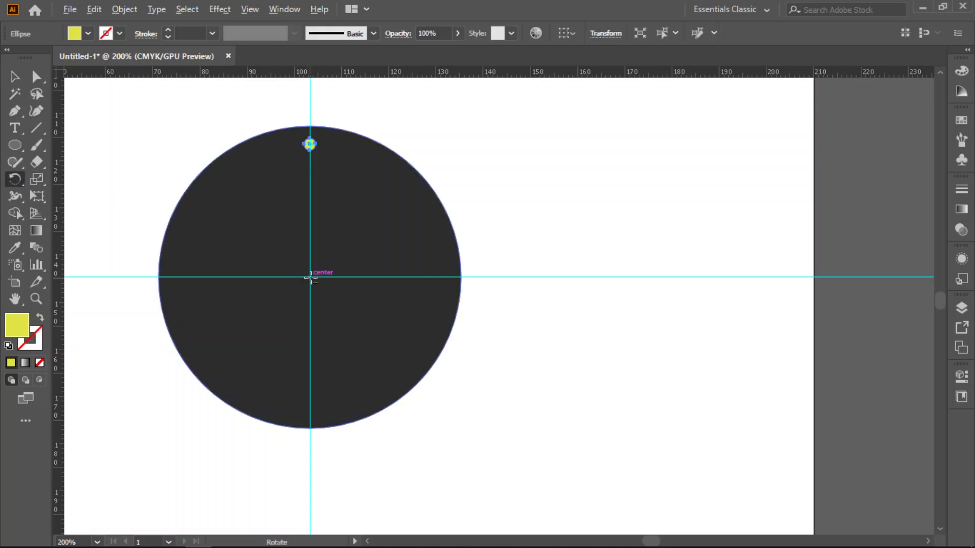
{"action": "scroll", "coordinate": [309, 274], "scroll_direction": "up", "scroll_amount": 5}
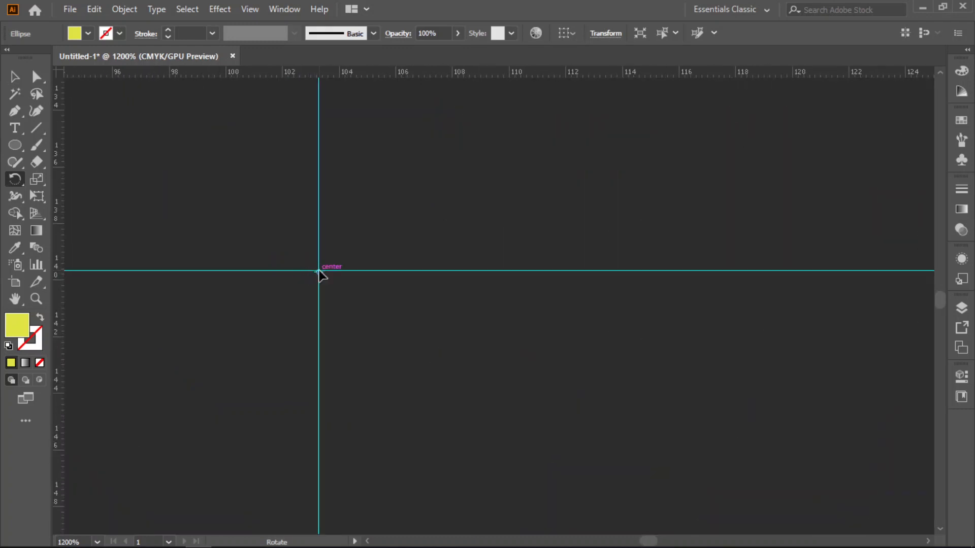
{"action": "left_click", "coordinate": [318, 271], "text": "alt"}
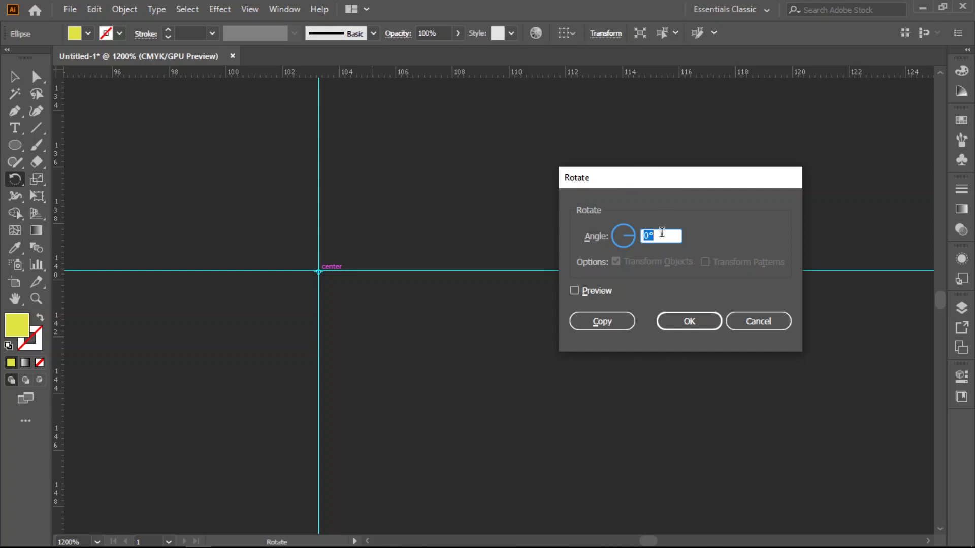
{"action": "type", "text": "30"}
{"action": "left_click", "coordinate": [575, 291]}
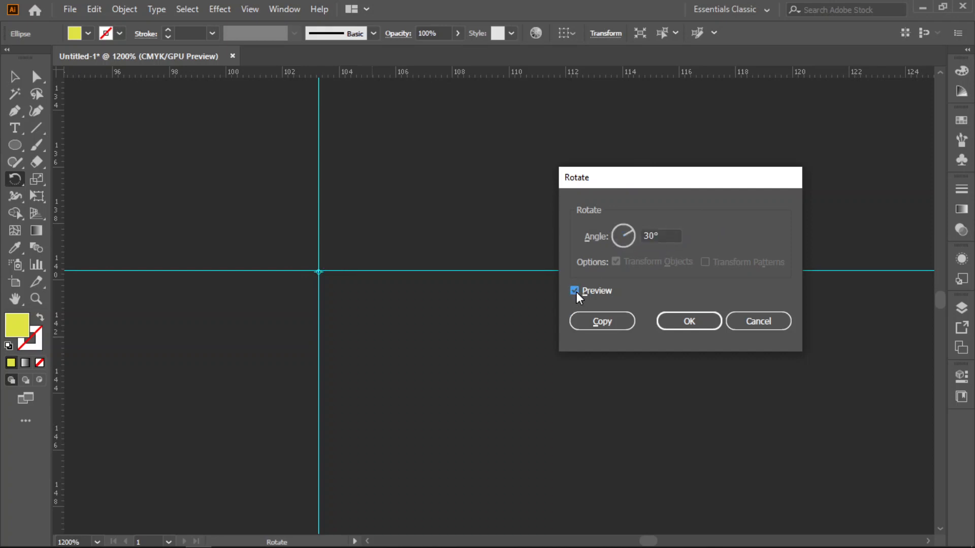
{"action": "left_click", "coordinate": [592, 322]}
{"action": "scroll", "coordinate": [464, 334], "scroll_direction": "down", "scroll_amount": 4}
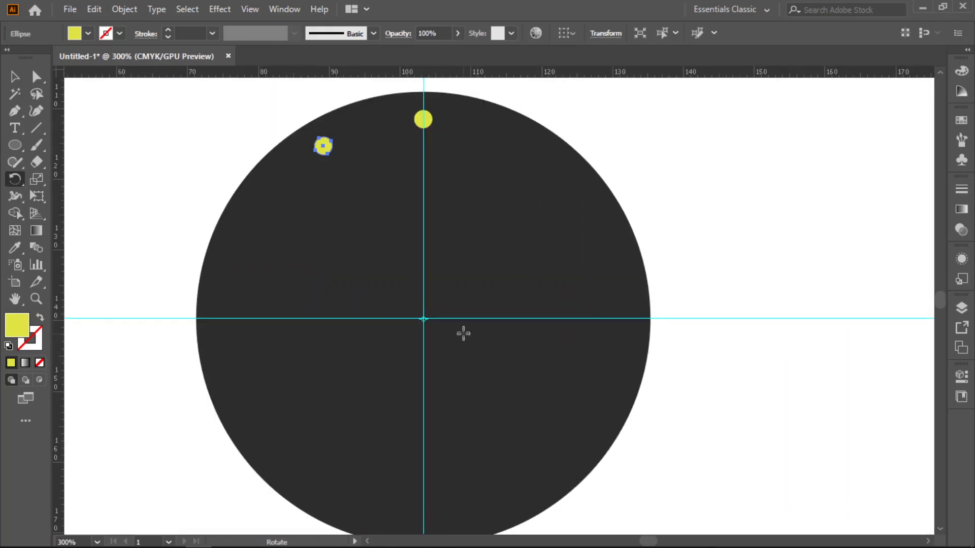
Step: Repeat the 30° rotated copy ten times until twelve yellow dots ring the dark circle, and clear the selection
{"action": "scroll", "coordinate": [383, 258], "scroll_direction": "down", "scroll_amount": 1}
{"action": "scroll", "coordinate": [391, 252], "scroll_direction": "down", "scroll_amount": 1}
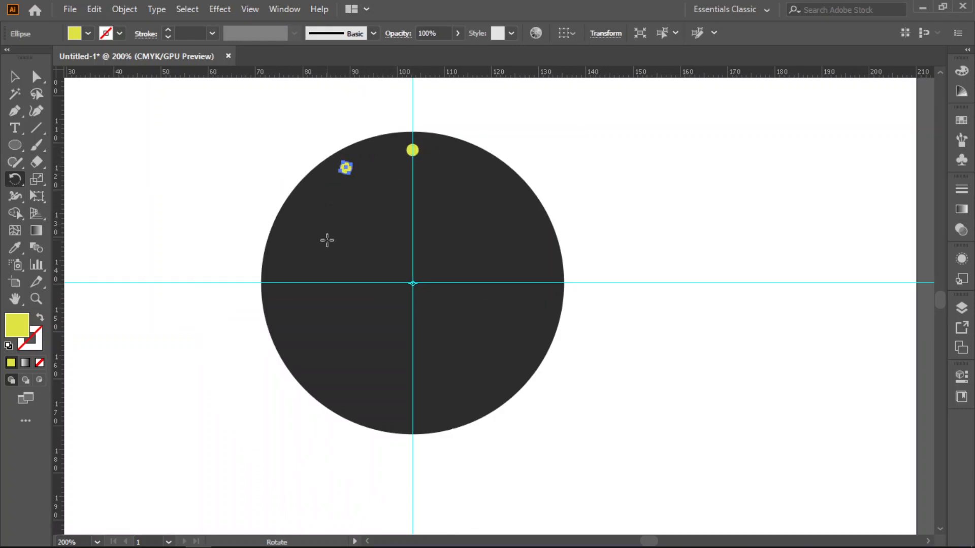
{"action": "key", "text": "v"}
{"action": "key", "text": "ctrl+d"}
{"action": "key", "text": "ctrl+d"}
{"action": "key", "text": "ctrl+d"}
{"action": "key", "text": "ctrl+d"}
{"action": "key", "text": "ctrl+d"}
{"action": "key", "text": "ctrl+d"}
{"action": "key", "text": "ctrl+d"}
{"action": "key", "text": "ctrl+d"}
{"action": "key", "text": "ctrl+d"}
{"action": "key", "text": "ctrl+d"}
{"action": "key", "text": "r"}
{"action": "left_click", "coordinate": [14, 76]}
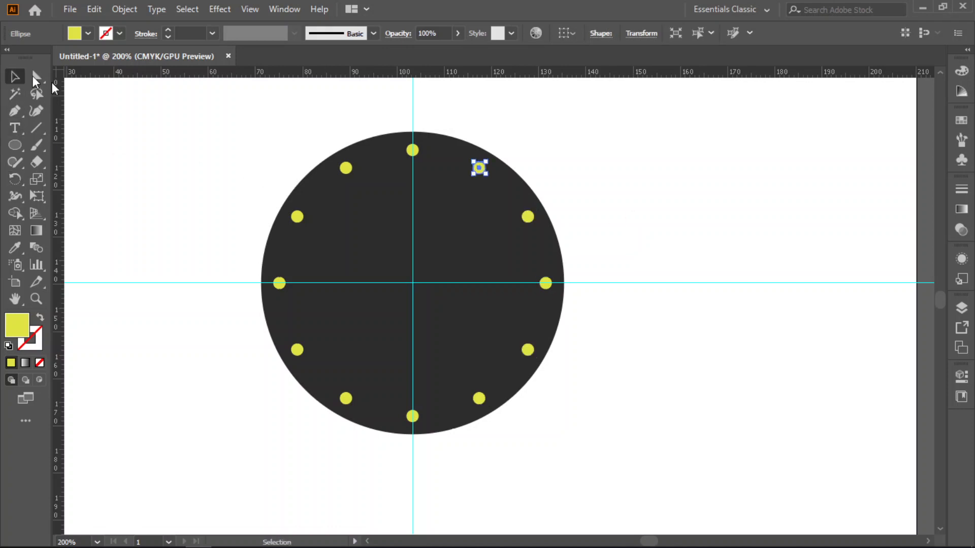
{"action": "left_click", "coordinate": [203, 121]}
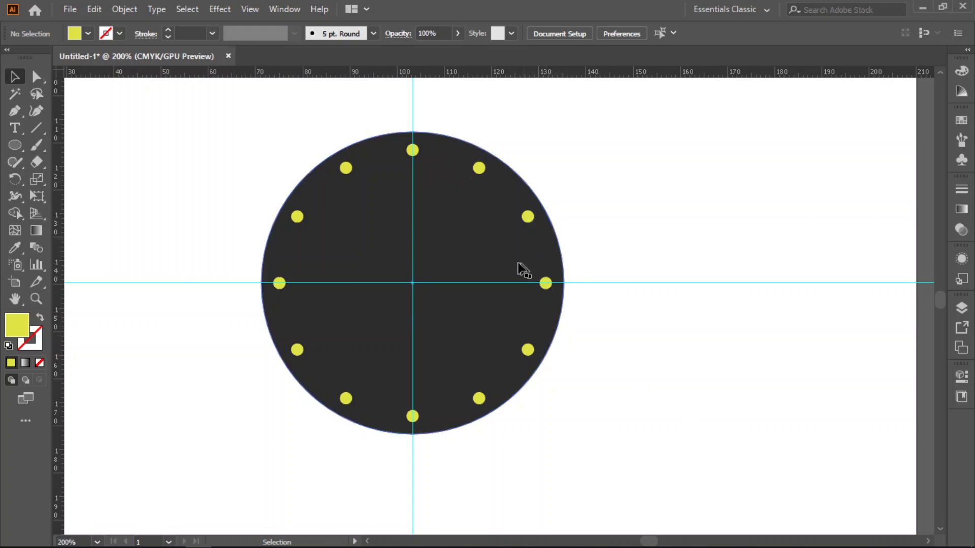
Step: Draw a narrow vertical rectangle about 0.3 mm wide over the full height of the top yellow dot
{"action": "scroll", "coordinate": [420, 261], "scroll_direction": "up", "scroll_amount": 4}
{"action": "left_click_drag", "start_coordinate": [448, 163], "coordinate": [390, 457]}
{"action": "scroll", "coordinate": [380, 399], "scroll_direction": "up", "scroll_amount": 1}
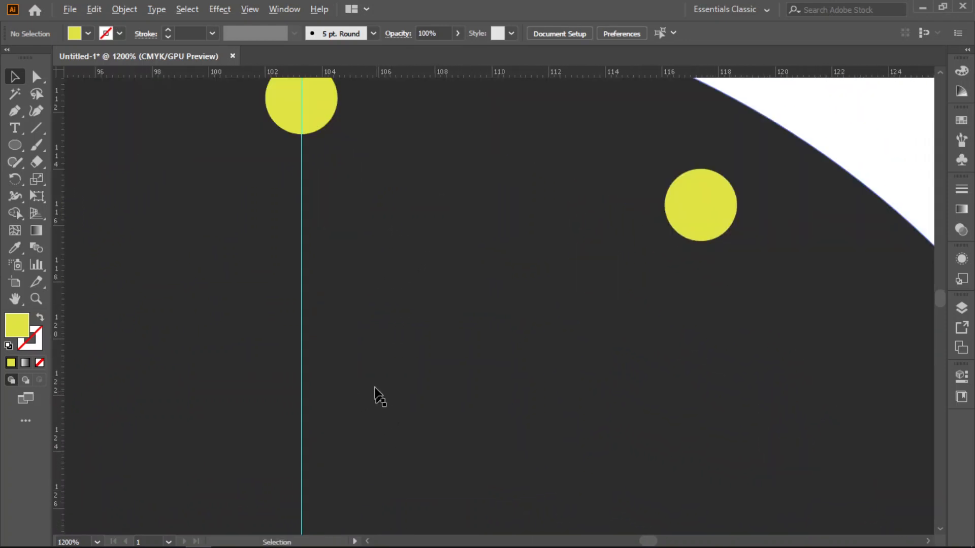
{"action": "left_click_drag", "start_coordinate": [344, 237], "coordinate": [365, 389]}
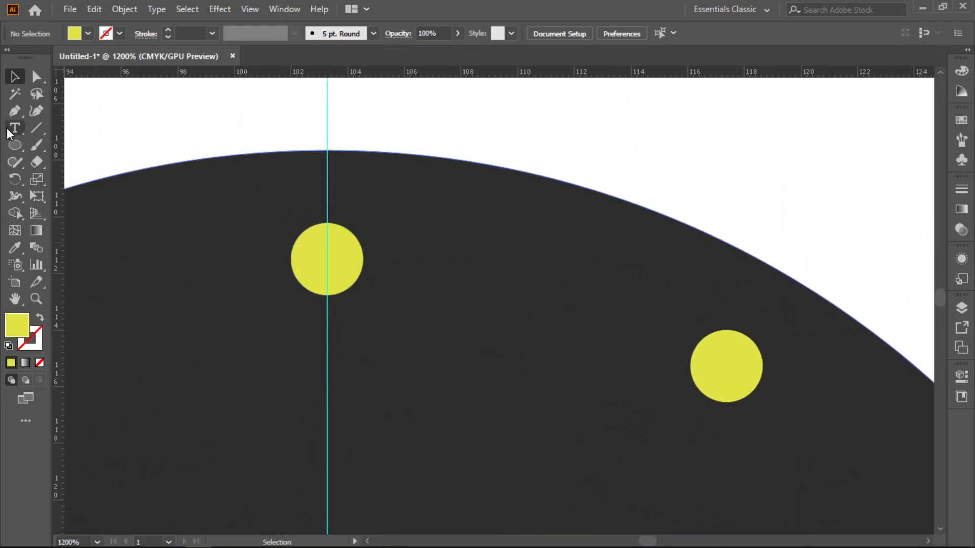
{"action": "left_click_drag", "start_coordinate": [8, 146], "coordinate": [117, 145]}
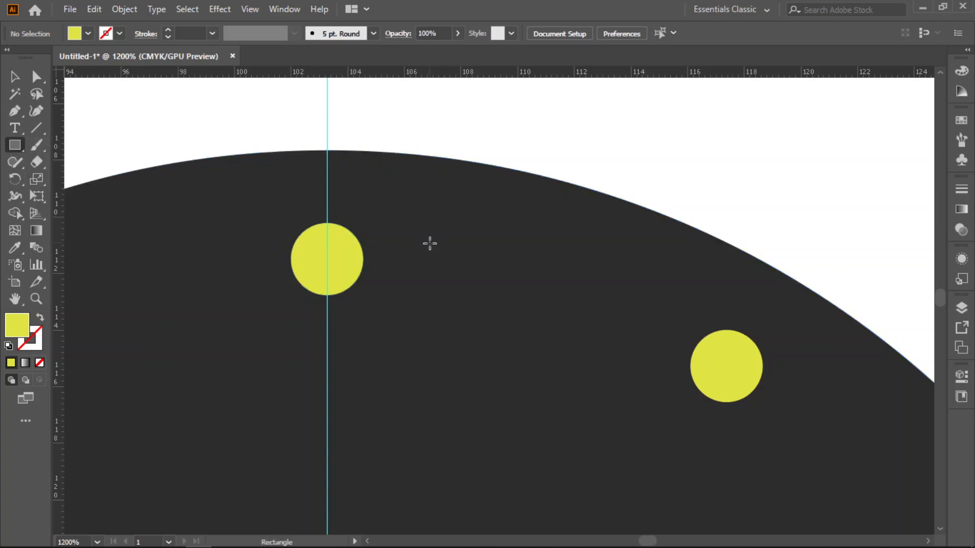
{"action": "scroll", "coordinate": [307, 231], "scroll_direction": "up", "scroll_amount": 1}
{"action": "scroll", "coordinate": [318, 230], "scroll_direction": "up", "scroll_amount": 1}
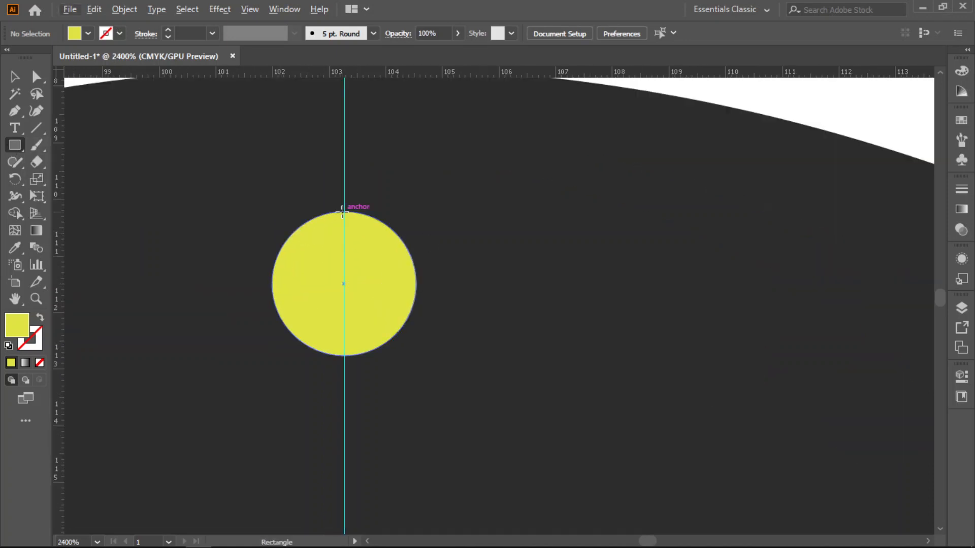
{"action": "left_click_drag", "start_coordinate": [336, 212], "coordinate": [351, 355]}
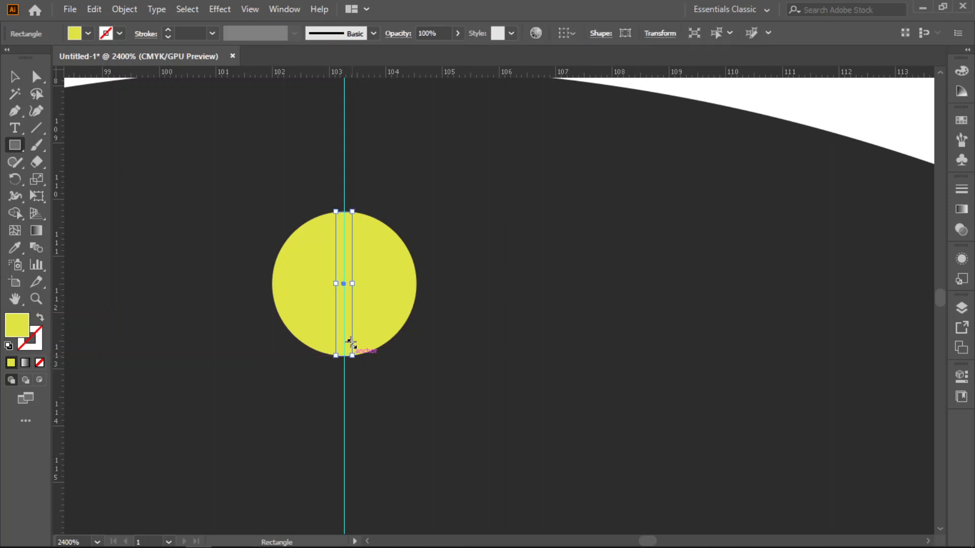
Step: Move the narrow rectangle so that its centre lies on the vertical guide
{"action": "scroll", "coordinate": [368, 313], "scroll_direction": "up", "scroll_amount": 5}
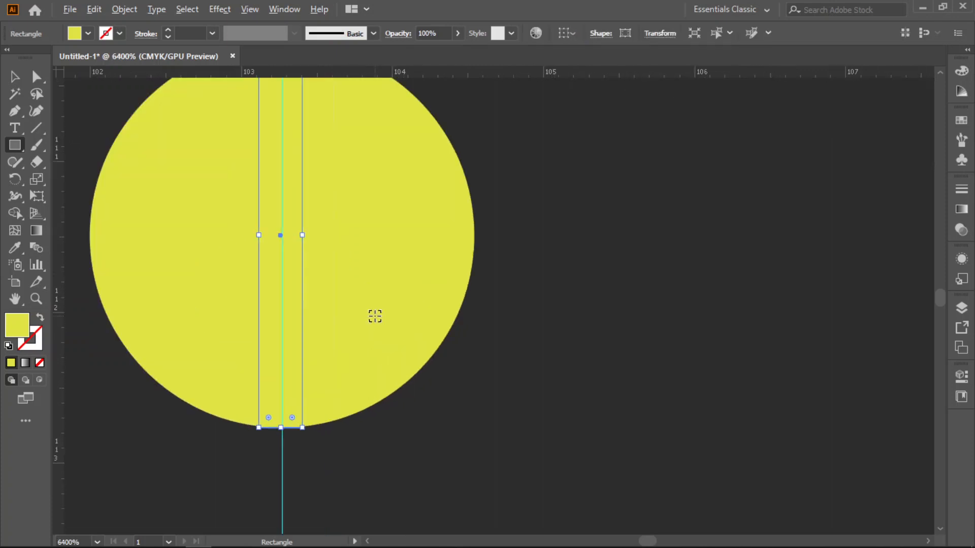
{"action": "left_click", "coordinate": [14, 77]}
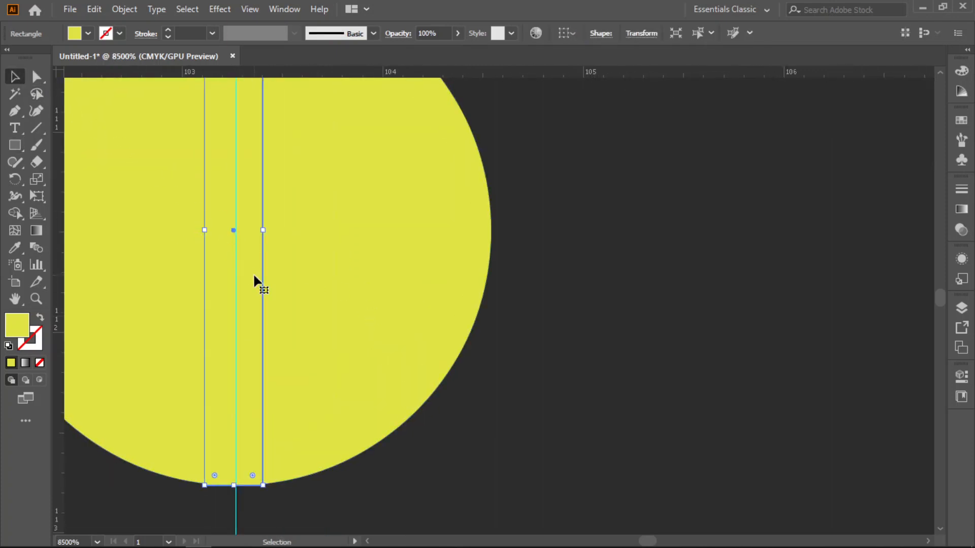
{"action": "scroll", "coordinate": [255, 279], "scroll_direction": "up", "scroll_amount": 4}
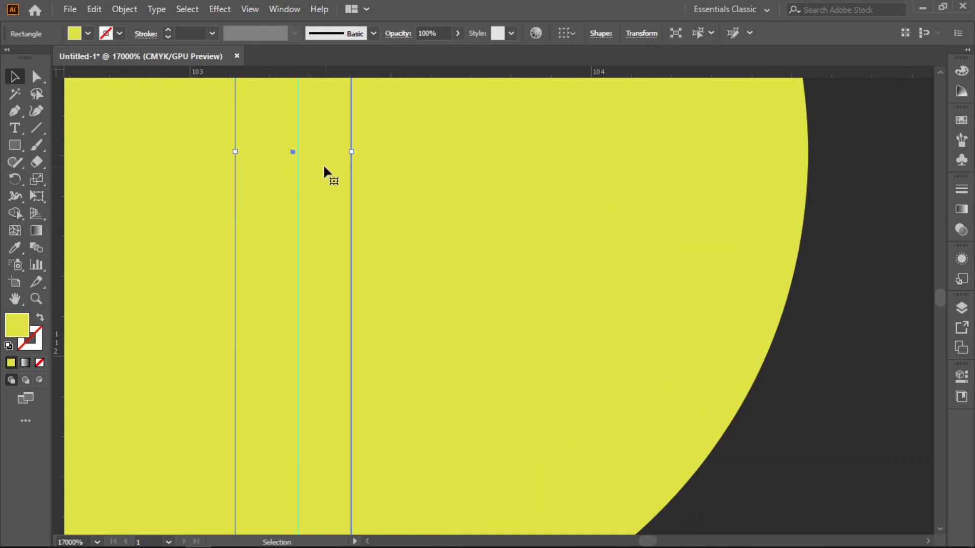
{"action": "left_click_drag", "start_coordinate": [320, 168], "coordinate": [325, 169]}
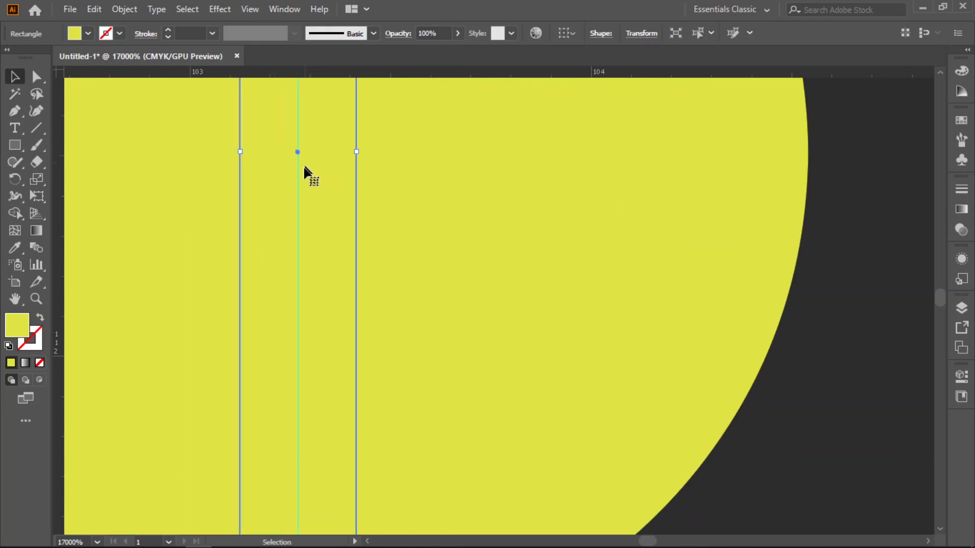
Step: Fill the narrow rectangle with the gray colour 7A7A7A
{"action": "scroll", "coordinate": [263, 202], "scroll_direction": "down", "scroll_amount": 5}
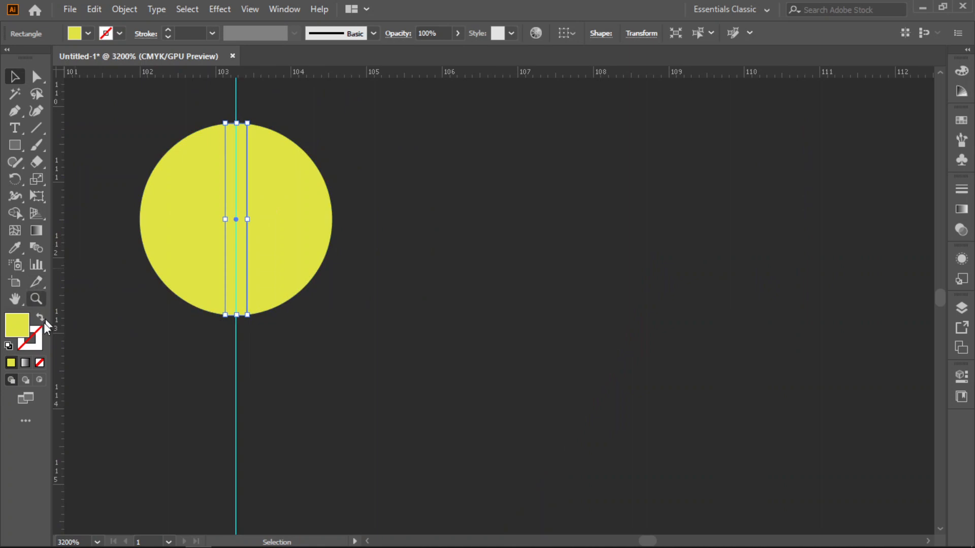
{"action": "double_click", "coordinate": [16, 323]}
{"action": "left_click", "coordinate": [400, 207]}
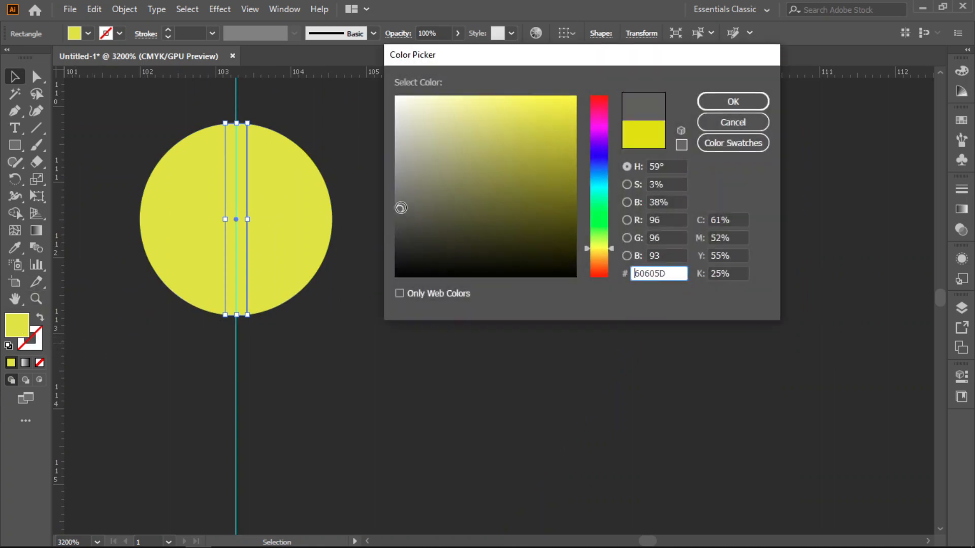
{"action": "left_click", "coordinate": [396, 190]}
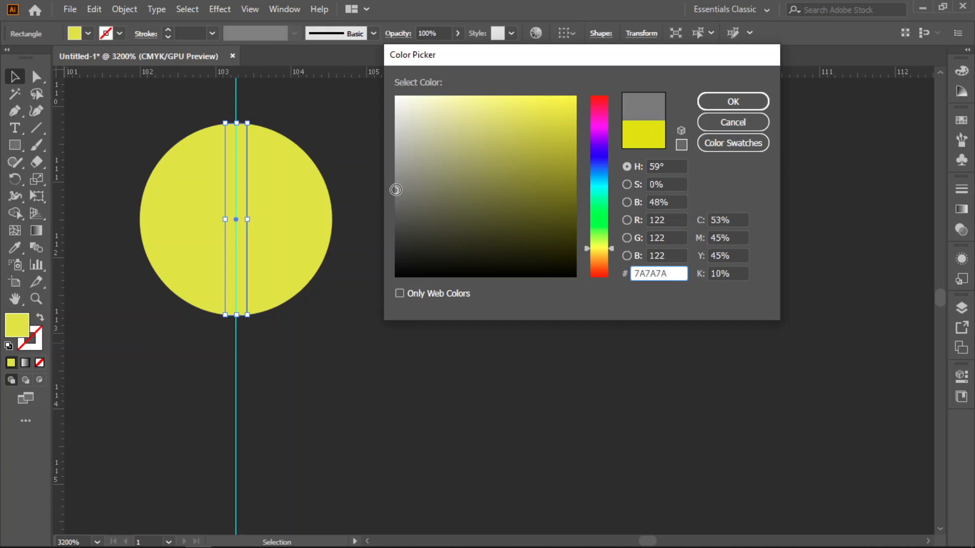
{"action": "left_click", "coordinate": [711, 101]}
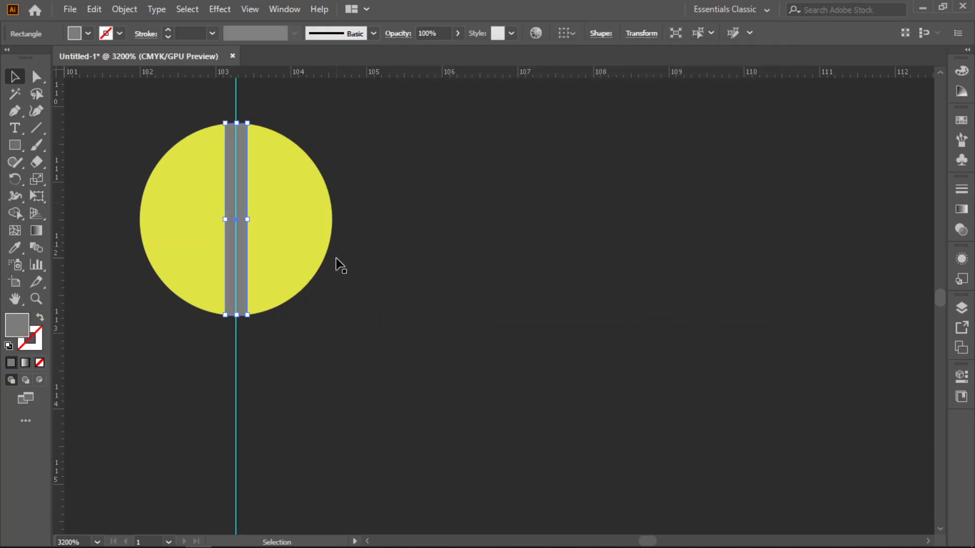
Step: Create a copy of the gray rectangle rotated 6° about the dark circle's centre at the guide intersection
{"action": "scroll", "coordinate": [351, 328], "scroll_direction": "down", "scroll_amount": 3}
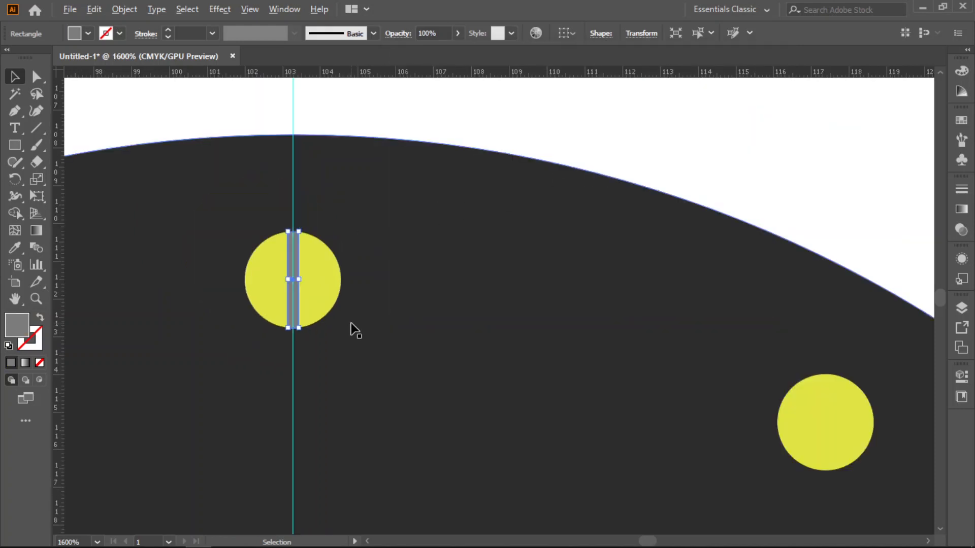
{"action": "scroll", "coordinate": [376, 363], "scroll_direction": "down", "scroll_amount": 3}
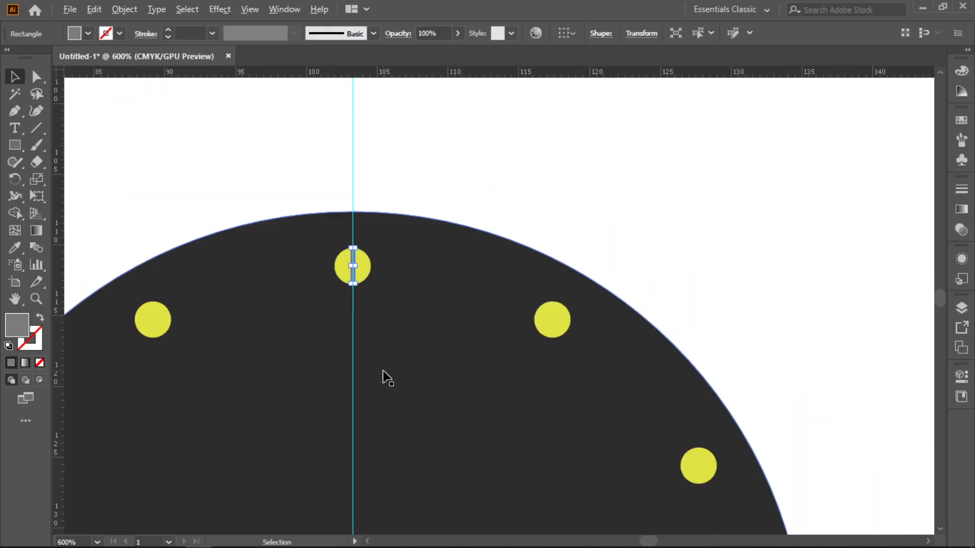
{"action": "scroll", "coordinate": [383, 376], "scroll_direction": "down", "scroll_amount": 2}
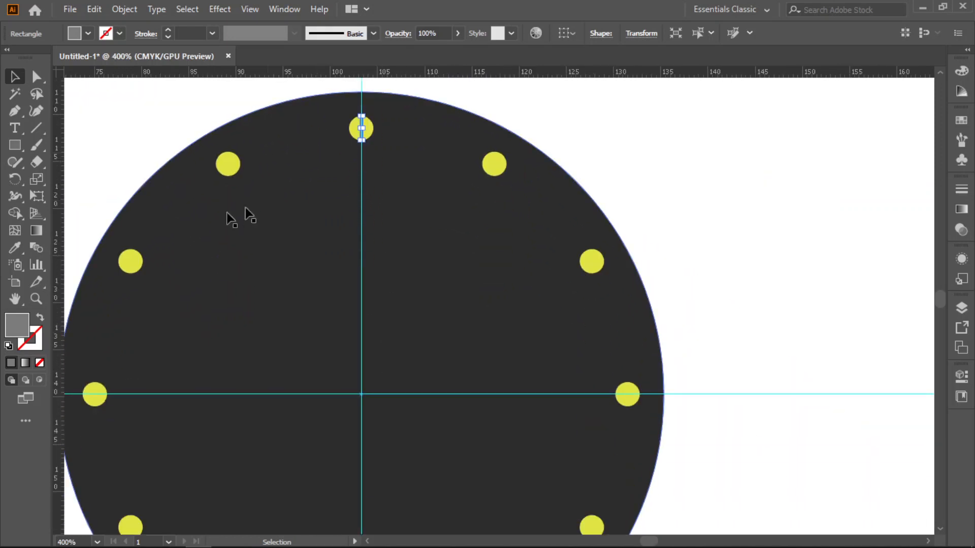
{"action": "left_click", "coordinate": [15, 181]}
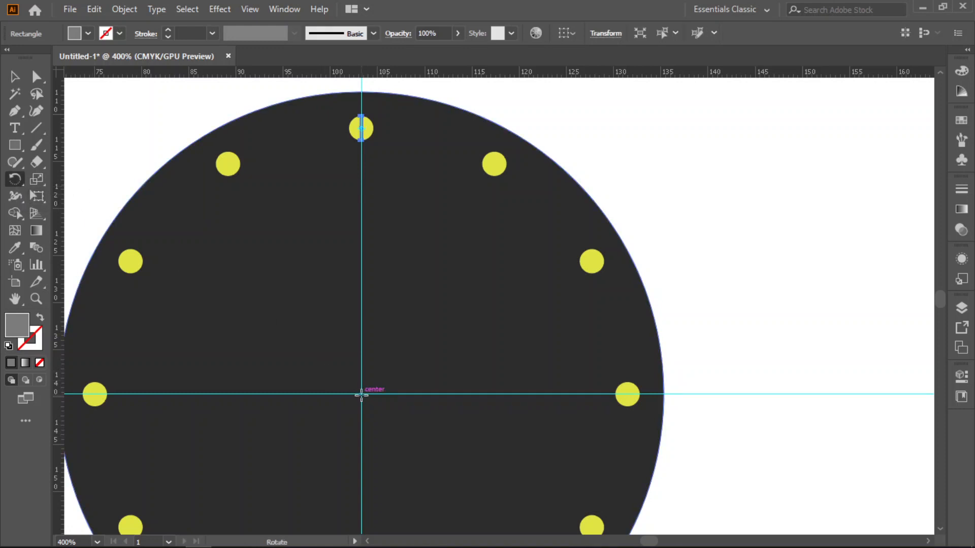
{"action": "scroll", "coordinate": [361, 394], "scroll_direction": "up", "scroll_amount": 10}
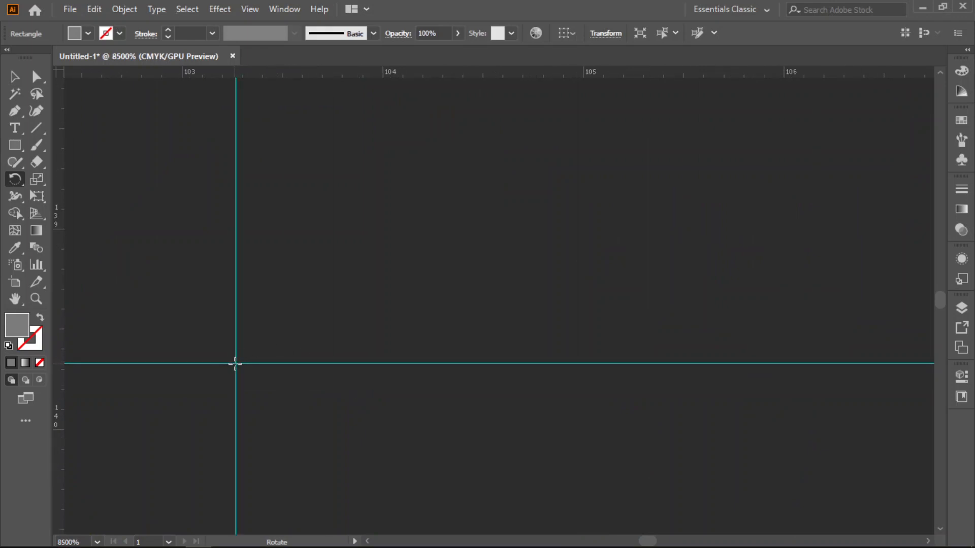
{"action": "left_click", "coordinate": [236, 363], "text": "alt"}
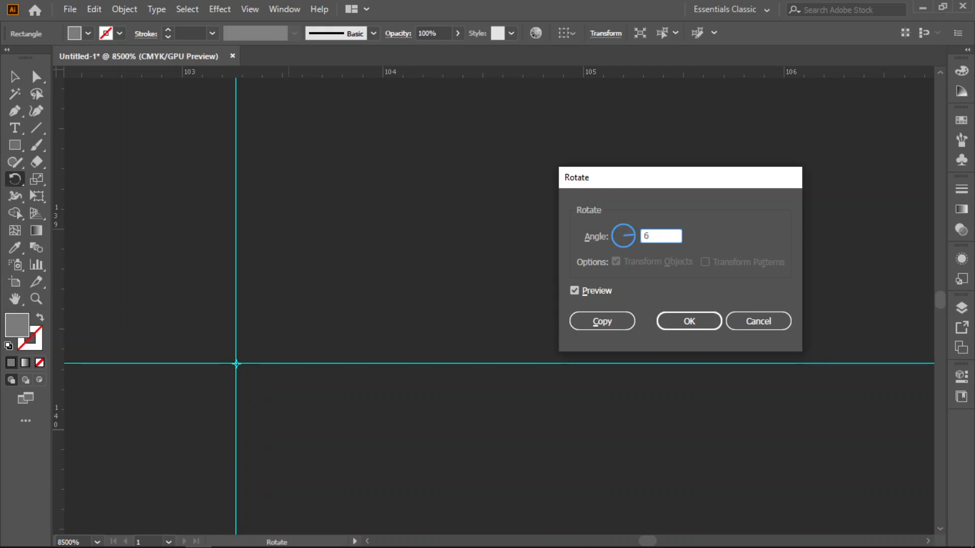
{"action": "left_click", "coordinate": [607, 328]}
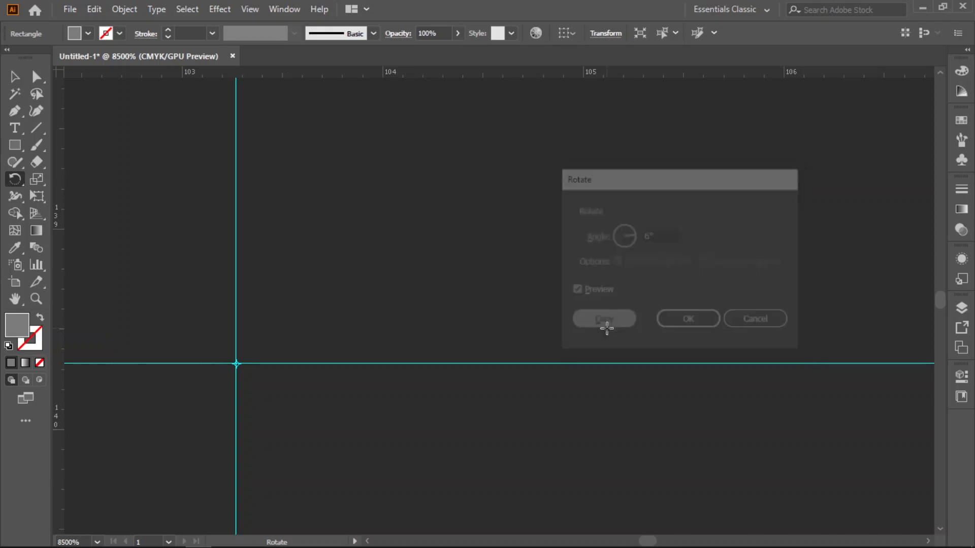
Step: Repeat the 6° rotated copy until gray ticks fill the whole ring, and clear the selection
{"action": "scroll", "coordinate": [417, 348], "scroll_direction": "down", "scroll_amount": 8}
{"action": "scroll", "coordinate": [417, 349], "scroll_direction": "down", "scroll_amount": 4}
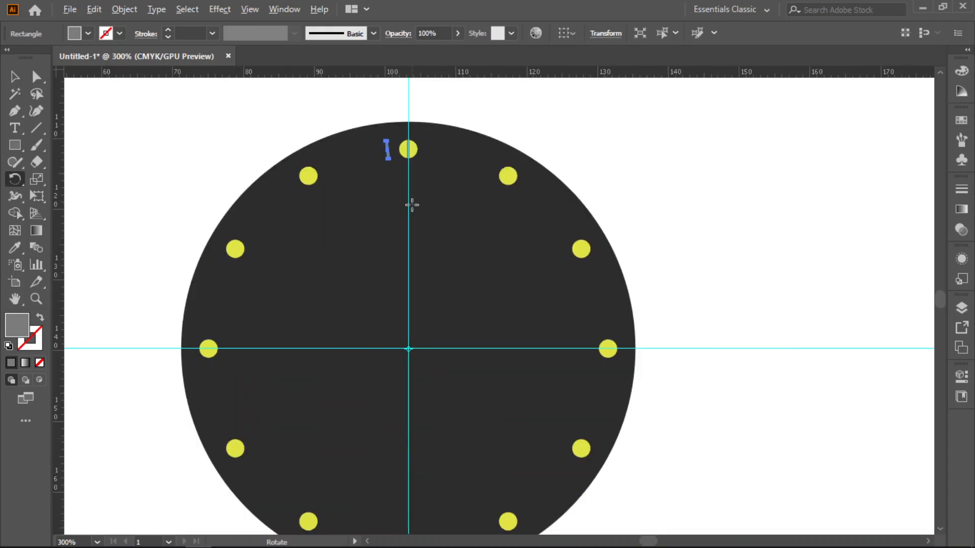
{"action": "scroll", "coordinate": [437, 236], "scroll_direction": "down", "scroll_amount": 2}
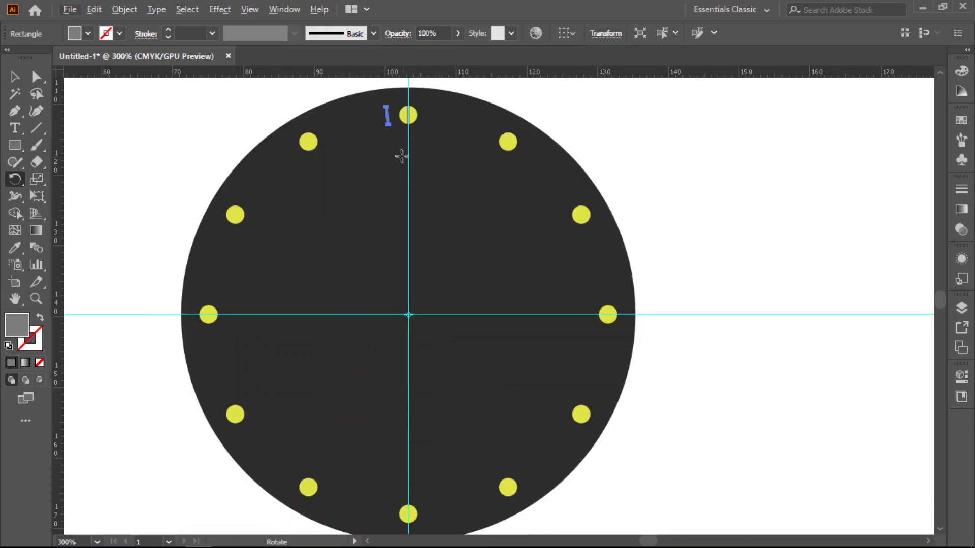
{"action": "key", "text": "ctrl+d"}
{"action": "key", "text": "ctrl+d"}
{"action": "key", "text": "ctrl+d"}
{"action": "key", "text": "ctrl+d"}
{"action": "key", "text": "ctrl+d"}
{"action": "key", "text": "ctrl+d"}
{"action": "key", "text": "ctrl+d"}
{"action": "key", "text": "ctrl+d"}
{"action": "key", "text": "ctrl+d"}
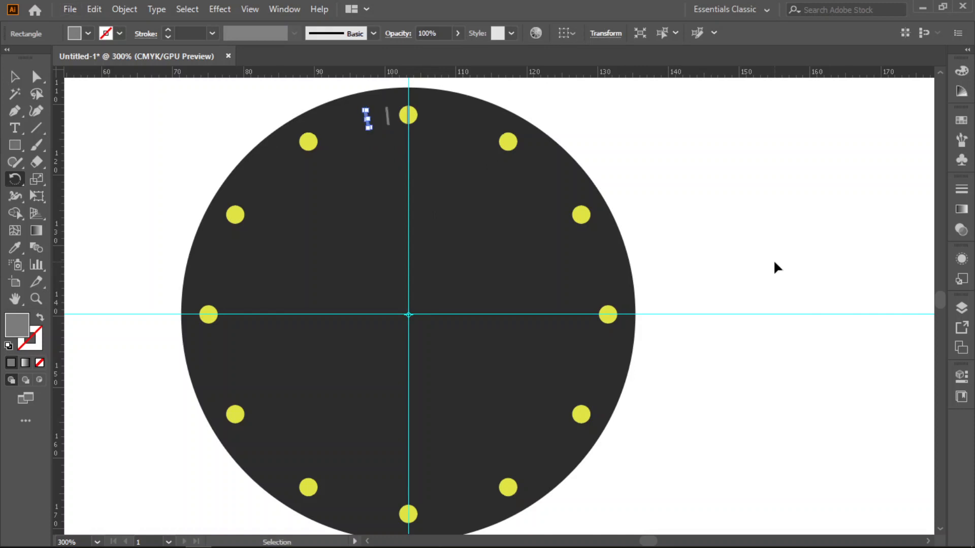
{"action": "key", "text": "ctrl+d"}
{"action": "key", "text": "ctrl+d"}
{"action": "key", "text": "ctrl+d"}
{"action": "key", "text": "ctrl+d"}
{"action": "key", "text": "ctrl+d"}
{"action": "key", "text": "ctrl+d"}
{"action": "key", "text": "ctrl+d"}
{"action": "key", "text": "ctrl+d"}
{"action": "key", "text": "ctrl+d"}
{"action": "key", "text": "ctrl+d"}
{"action": "key", "text": "ctrl+d"}
{"action": "key", "text": "ctrl+d"}
{"action": "key", "text": "ctrl+d"}
{"action": "key", "text": "ctrl+d"}
{"action": "key", "text": "ctrl+d"}
{"action": "key", "text": "ctrl+d"}
{"action": "key", "text": "ctrl+d"}
{"action": "key", "text": "ctrl+d"}
{"action": "key", "text": "ctrl+d"}
{"action": "key", "text": "ctrl+d"}
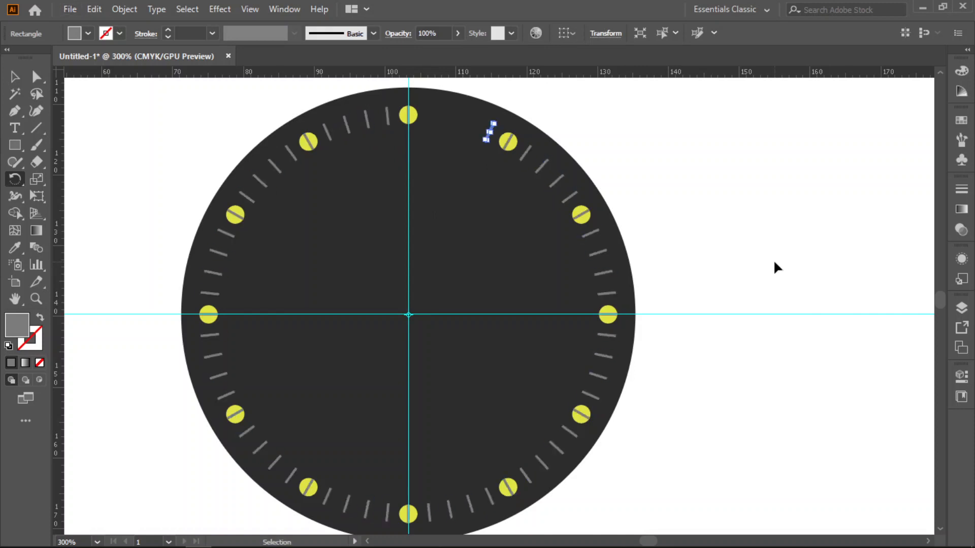
{"action": "key", "text": "ctrl+d"}
{"action": "key", "text": "ctrl+d"}
{"action": "key", "text": "v"}
{"action": "left_click", "coordinate": [119, 126]}
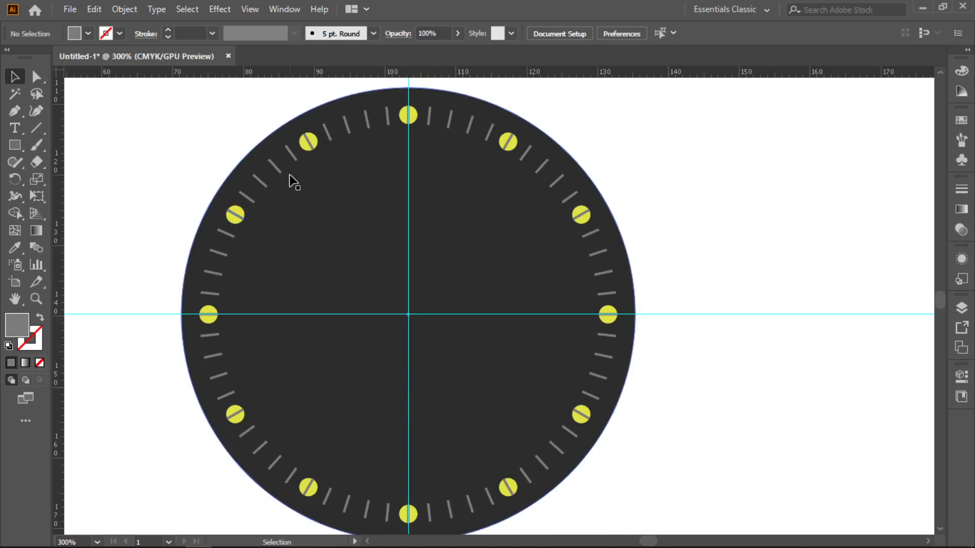
Step: Delete the gray ticks that overlap the yellow hour dots all around the clock face
{"action": "left_click", "coordinate": [310, 144]}
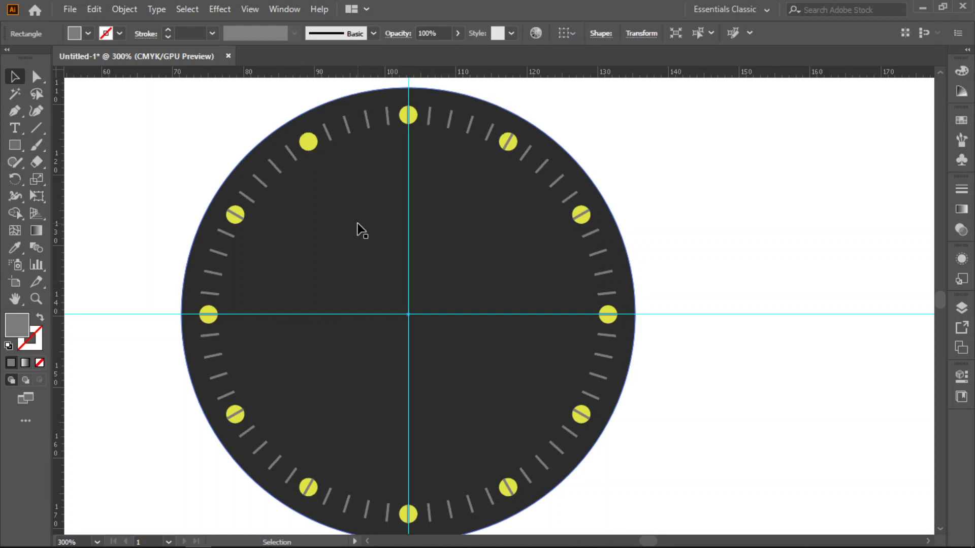
{"action": "key", "text": "Delete"}
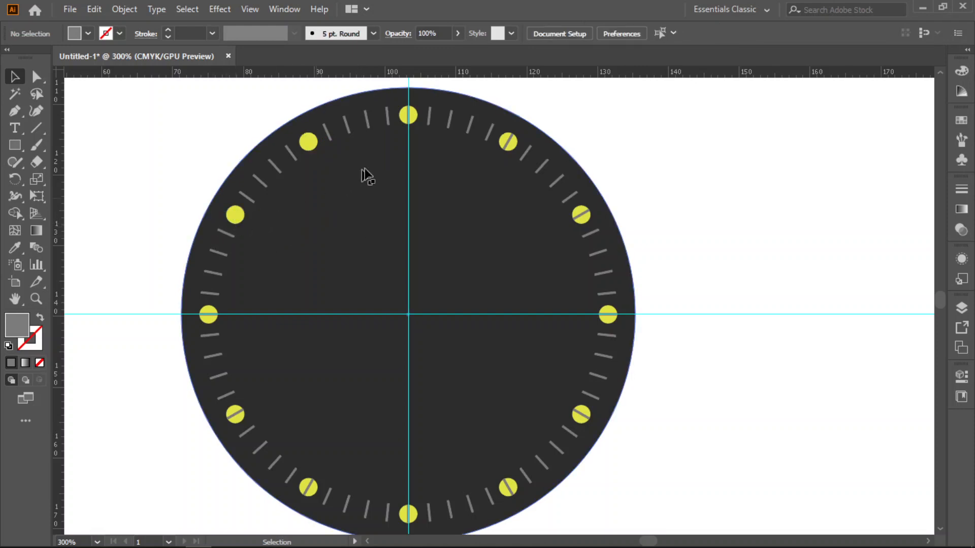
{"action": "left_click", "coordinate": [409, 113]}
{"action": "key", "text": "Delete"}
{"action": "left_click", "coordinate": [207, 315]}
{"action": "key", "text": "Delete"}
{"action": "left_click", "coordinate": [236, 415]}
{"action": "key", "text": "Delete"}
{"action": "left_click", "coordinate": [308, 488]}
{"action": "key", "text": "Delete"}
{"action": "left_click", "coordinate": [409, 514]}
{"action": "key", "text": "Delete"}
{"action": "left_click", "coordinate": [508, 488]}
{"action": "key", "text": "Delete"}
{"action": "left_click", "coordinate": [581, 413]}
{"action": "key", "text": "Delete"}
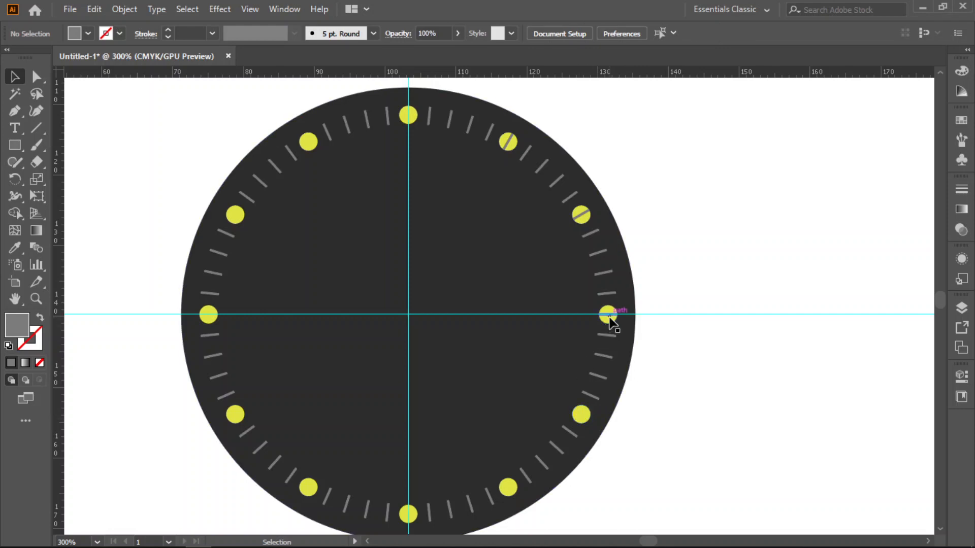
{"action": "left_click", "coordinate": [608, 315]}
{"action": "key", "text": "Delete"}
{"action": "left_click", "coordinate": [581, 215]}
{"action": "key", "text": "Delete"}
{"action": "left_click", "coordinate": [509, 144]}
{"action": "key", "text": "Delete"}
Step: Fill the large dark circle with the near-black colour 191919
{"action": "scroll", "coordinate": [674, 255], "scroll_direction": "down", "scroll_amount": 1}
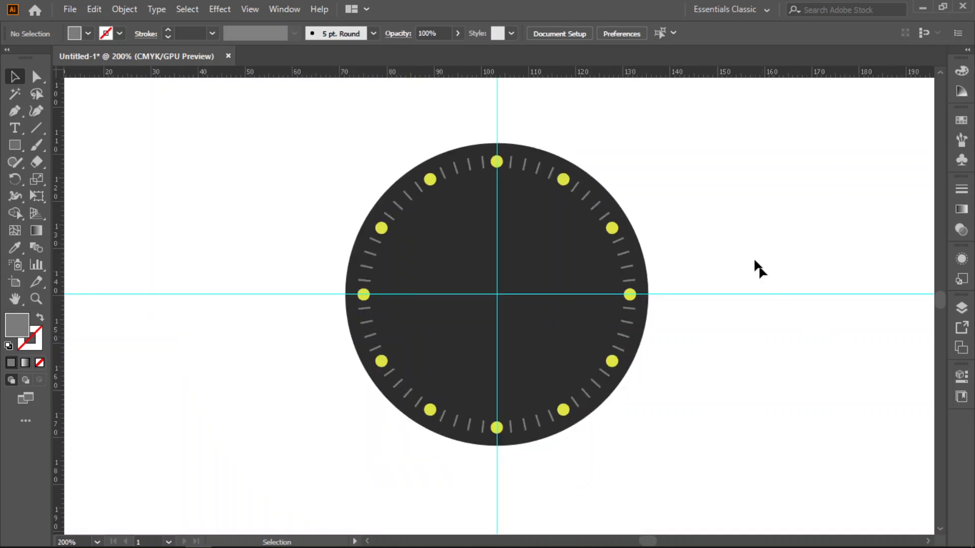
{"action": "left_click", "coordinate": [465, 283]}
{"action": "double_click", "coordinate": [7, 328]}
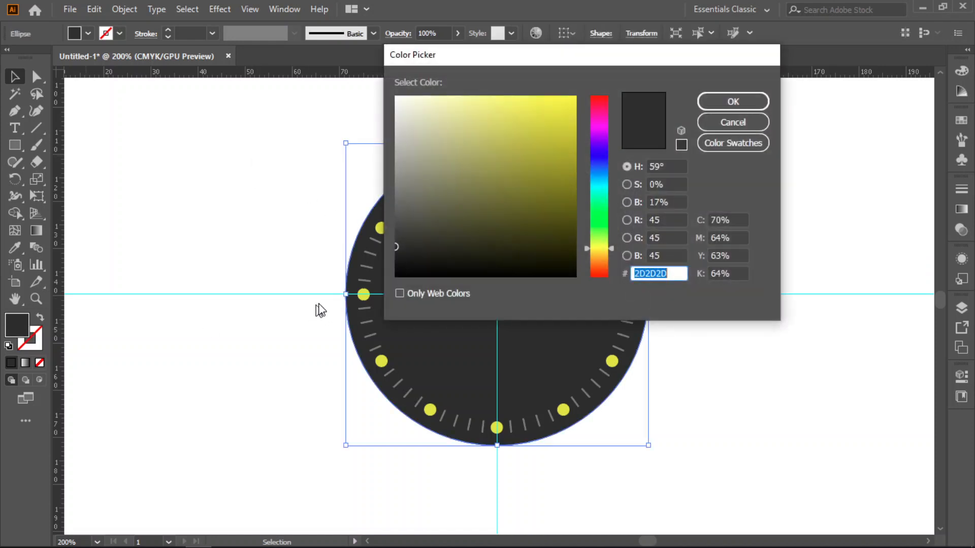
{"action": "type", "text": "1a1a1a"}
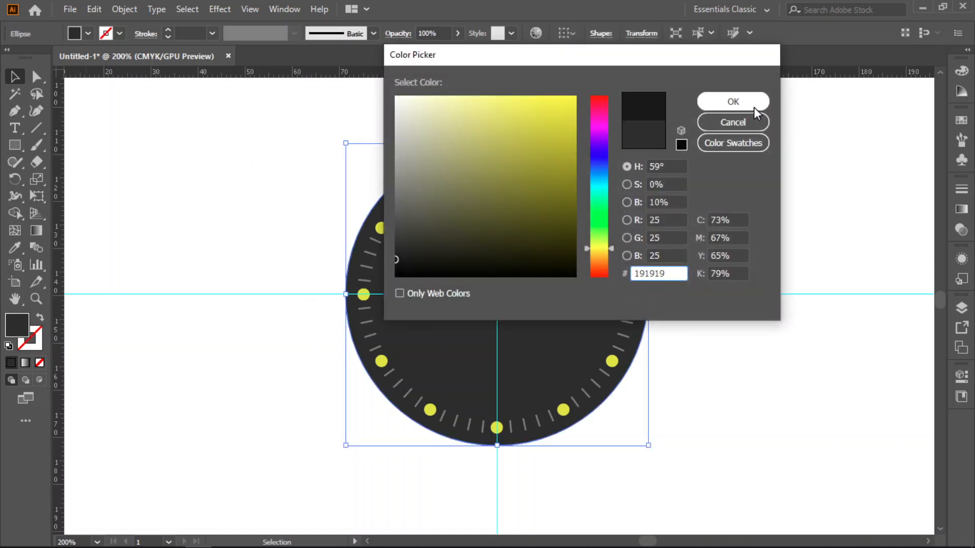
{"action": "left_click", "coordinate": [754, 108]}
{"action": "left_click", "coordinate": [290, 254]}
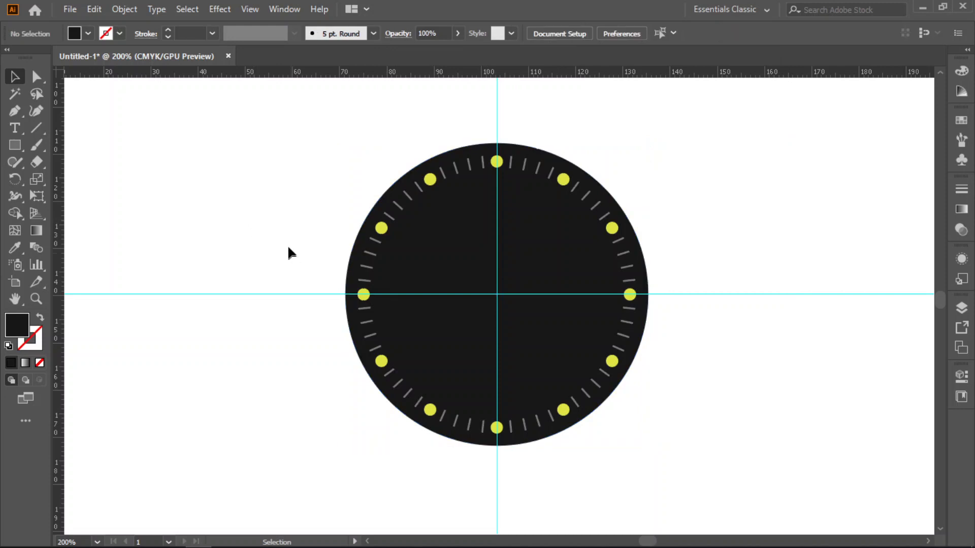
Step: Change the fill of the large dark circle to the colour 1E1E1E and clear the selection
{"action": "left_click", "coordinate": [437, 300]}
{"action": "double_click", "coordinate": [14, 326]}
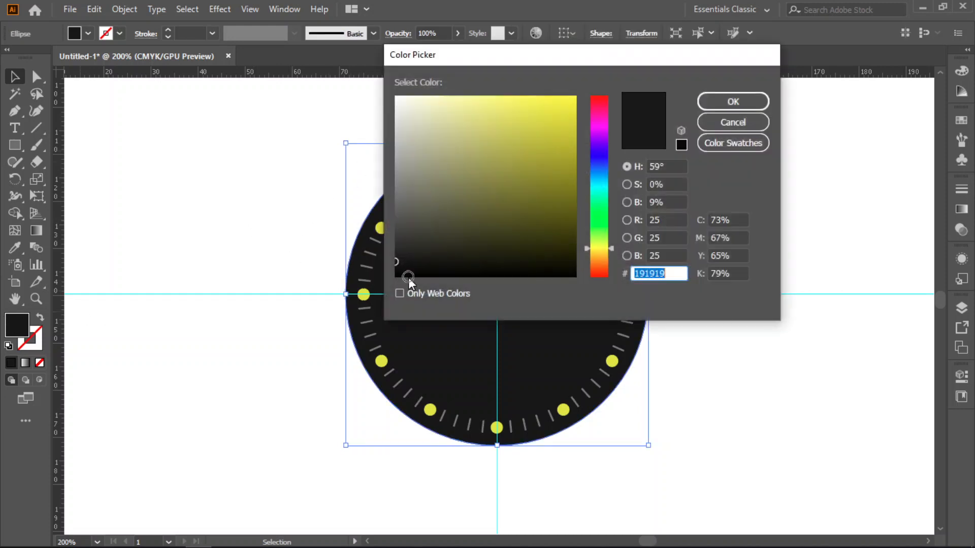
{"action": "left_click", "coordinate": [394, 255]}
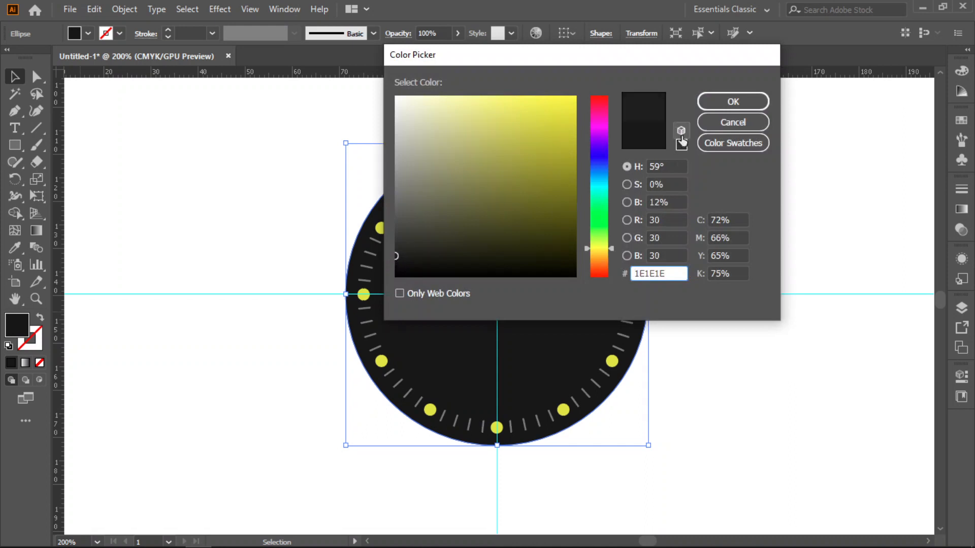
{"action": "left_click", "coordinate": [702, 102]}
{"action": "left_click", "coordinate": [203, 226]}
Step: Group the dark circle with all of its yellow dots and gray ticks
{"action": "left_click_drag", "start_coordinate": [349, 102], "coordinate": [763, 511]}
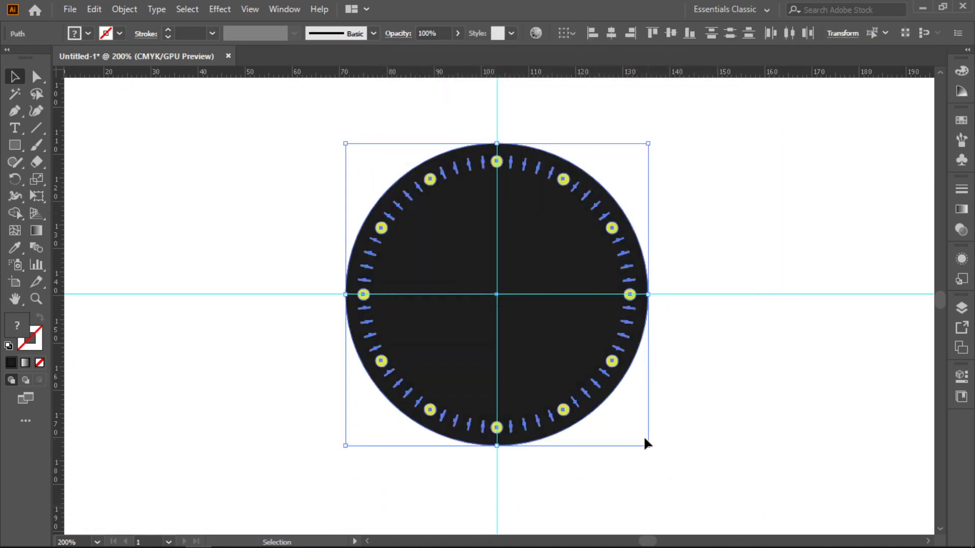
{"action": "right_click", "coordinate": [535, 325]}
{"action": "left_click", "coordinate": [579, 118]}
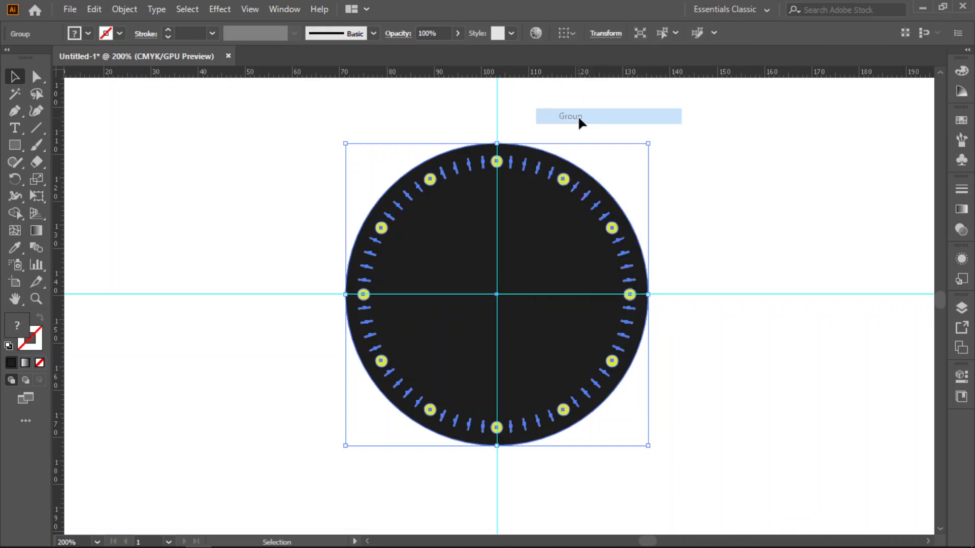
Step: Move the grouped clock face off the artboard onto the empty canvas to its right and deselect it
{"action": "scroll", "coordinate": [619, 322], "scroll_direction": "down", "scroll_amount": 2}
{"action": "scroll", "coordinate": [618, 321], "scroll_direction": "down", "scroll_amount": 2}
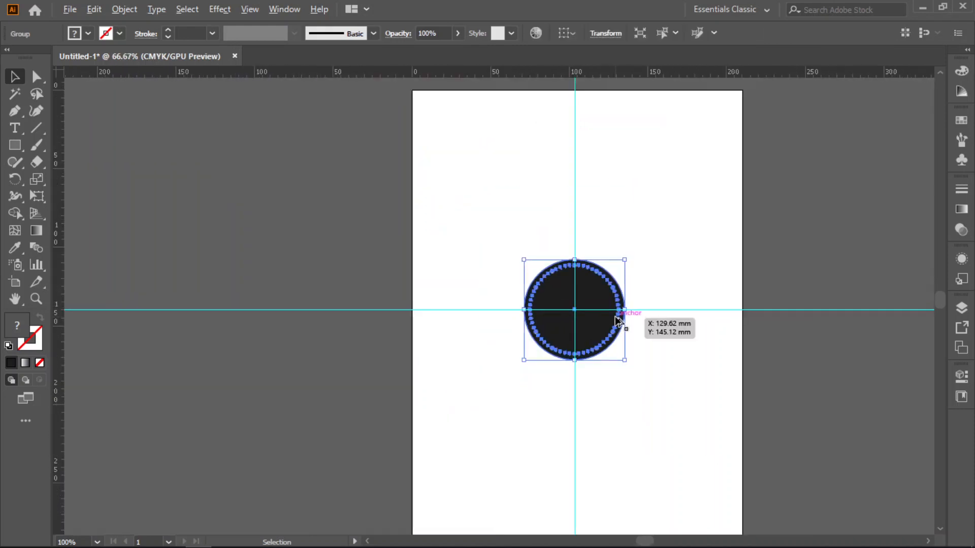
{"action": "left_click_drag", "start_coordinate": [592, 292], "coordinate": [268, 202]}
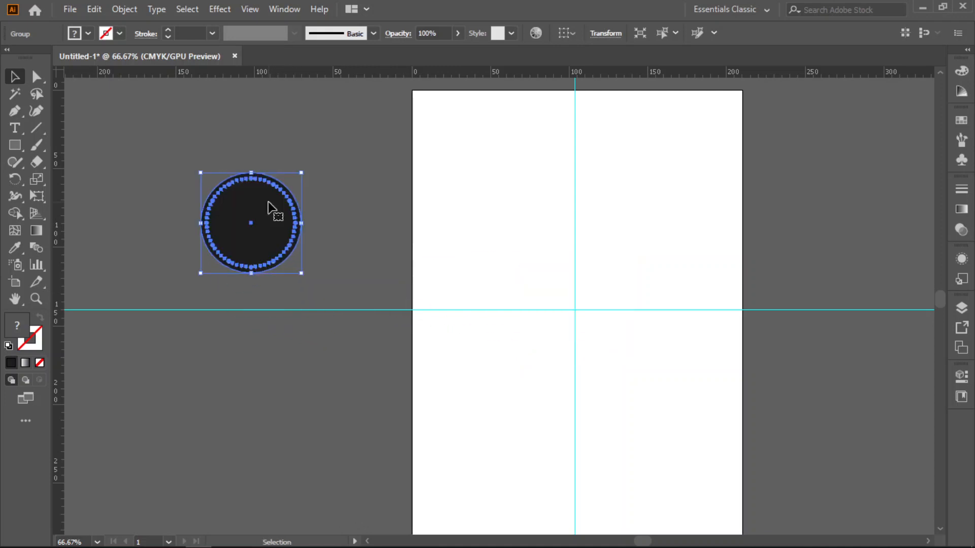
{"action": "left_click_drag", "start_coordinate": [660, 385], "coordinate": [461, 396]}
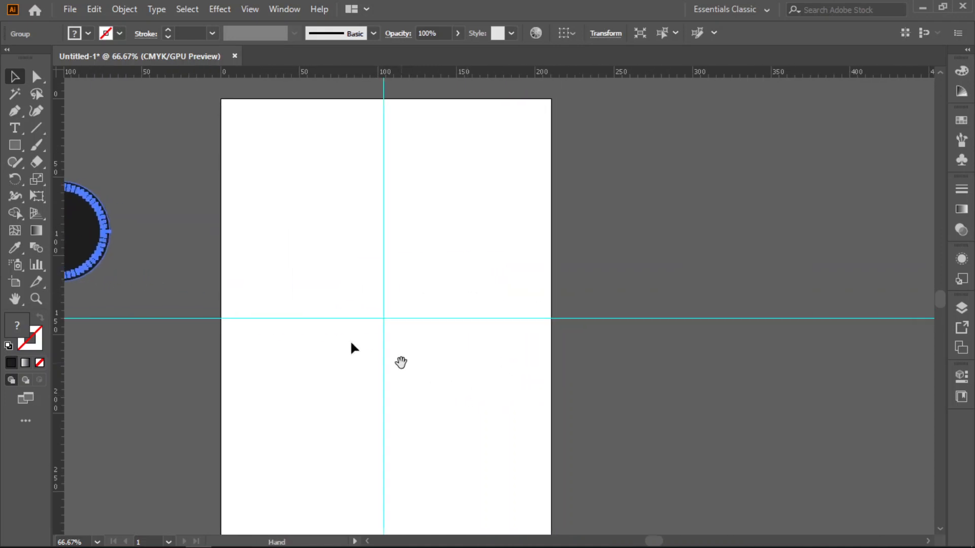
{"action": "left_click_drag", "start_coordinate": [85, 232], "coordinate": [719, 256]}
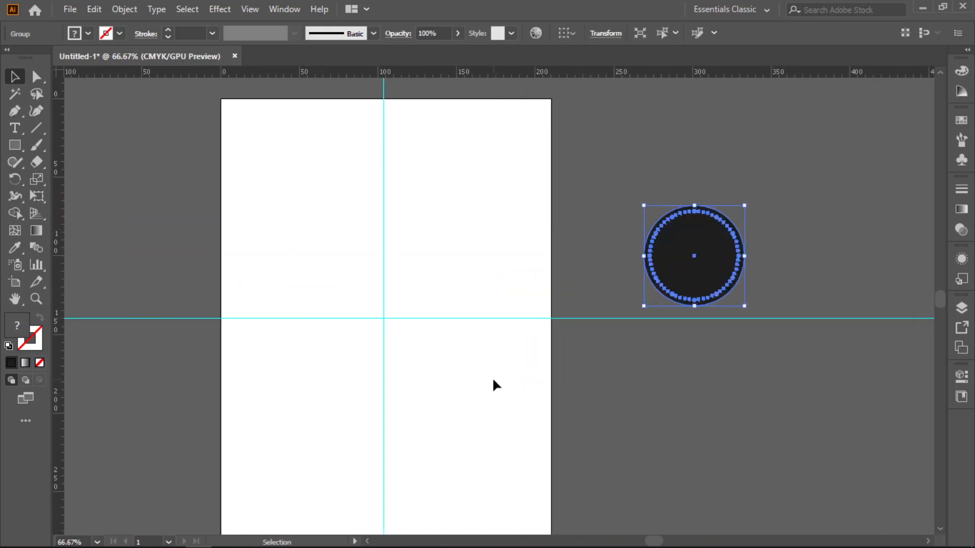
{"action": "left_click_drag", "start_coordinate": [438, 366], "coordinate": [411, 364]}
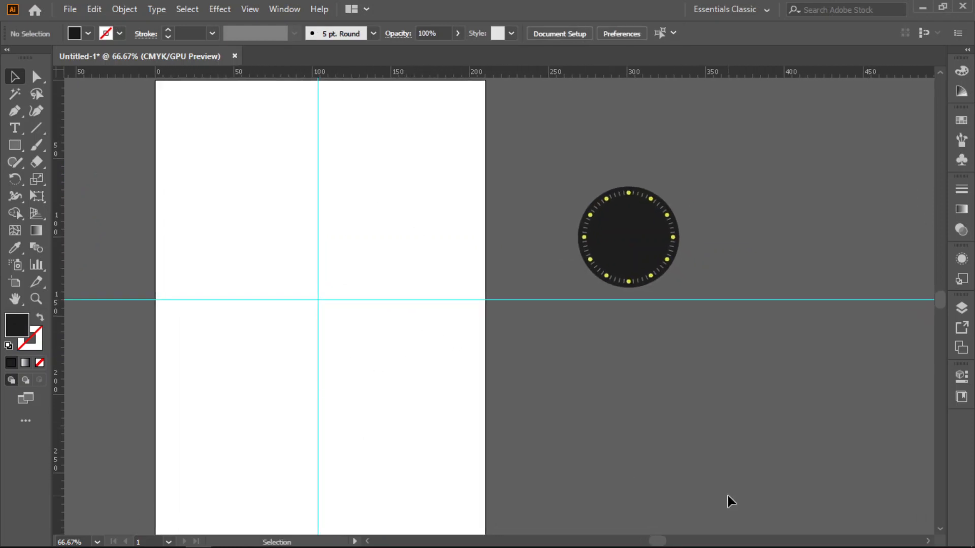
{"action": "left_click", "coordinate": [659, 281]}
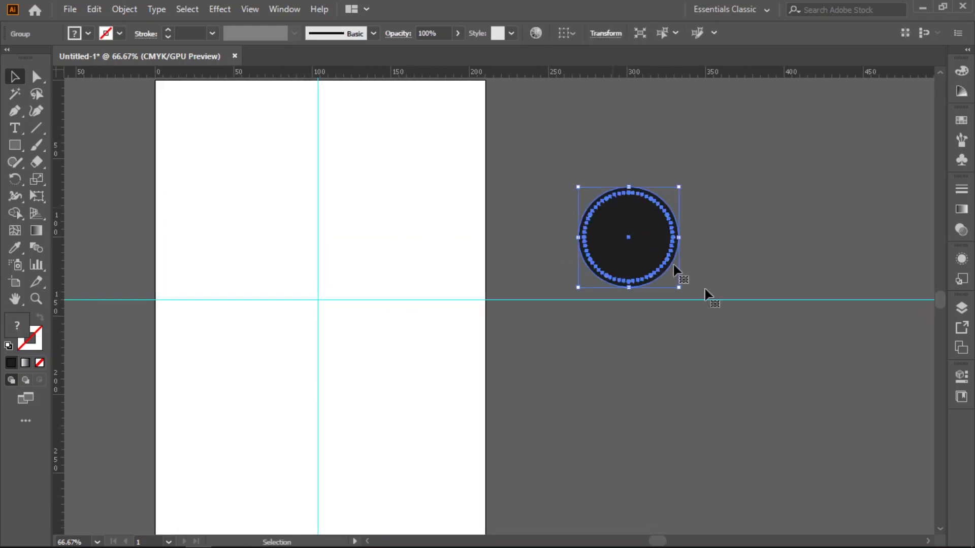
{"action": "left_click", "coordinate": [413, 441]}
Step: Draw a circle about 90 mm across with the Ellipse tool and centre it on the guide intersection
{"action": "left_click_drag", "start_coordinate": [15, 145], "coordinate": [63, 176]}
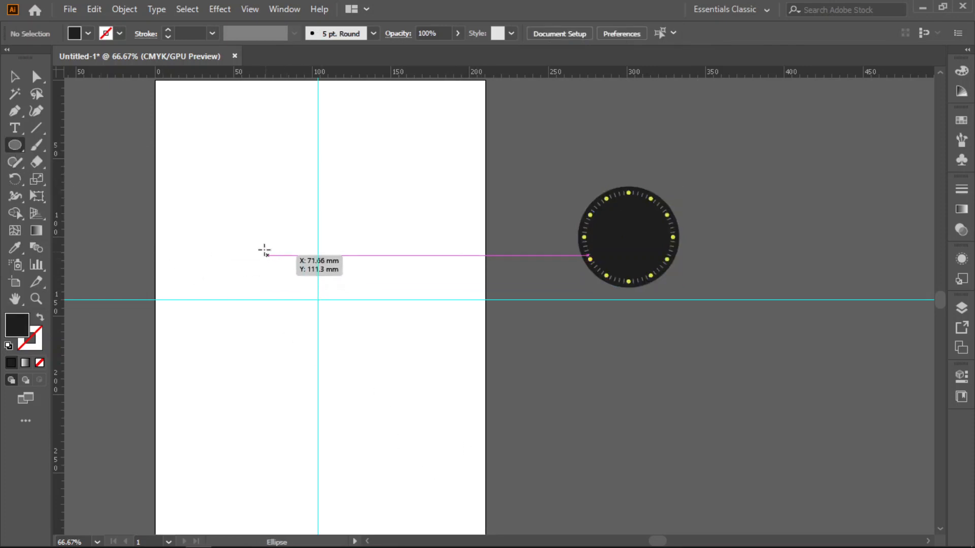
{"action": "left_click_drag", "start_coordinate": [263, 239], "coordinate": [381, 380]}
{"action": "left_click", "coordinate": [15, 76]}
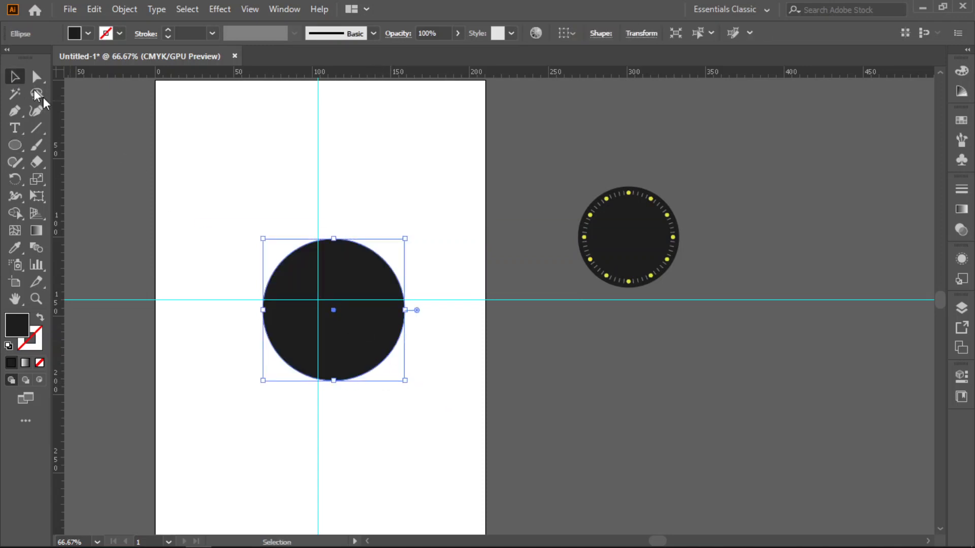
{"action": "mouse_move", "coordinate": [359, 331]}
{"action": "left_mouse_down"}
{"action": "mouse_move", "coordinate": [337, 319]}
{"action": "mouse_move", "coordinate": [344, 325]}
{"action": "left_mouse_up"}
{"action": "scroll", "coordinate": [339, 359], "scroll_direction": "up", "scroll_amount": 1}
{"action": "scroll", "coordinate": [340, 359], "scroll_direction": "up", "scroll_amount": 3}
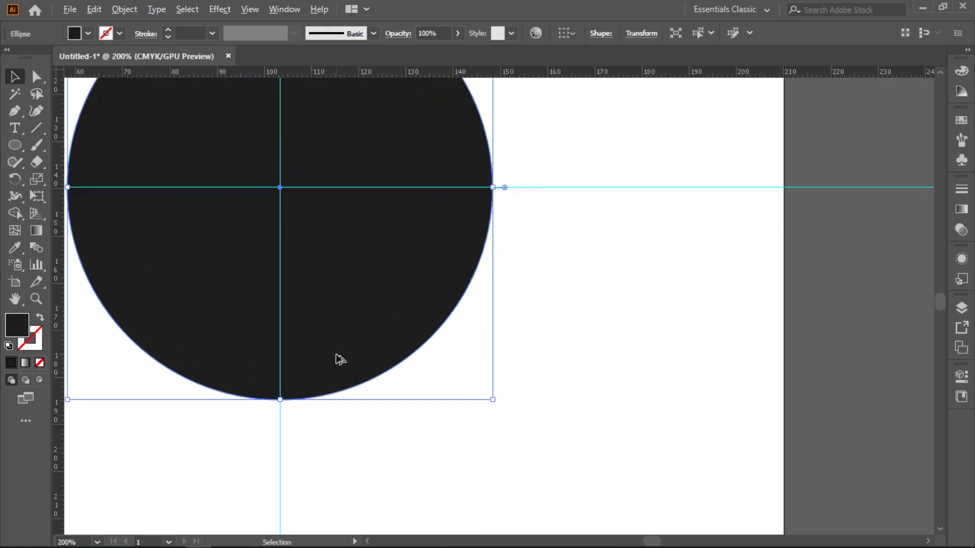
{"action": "scroll", "coordinate": [340, 360], "scroll_direction": "up", "scroll_amount": 2}
{"action": "key", "text": "space"}
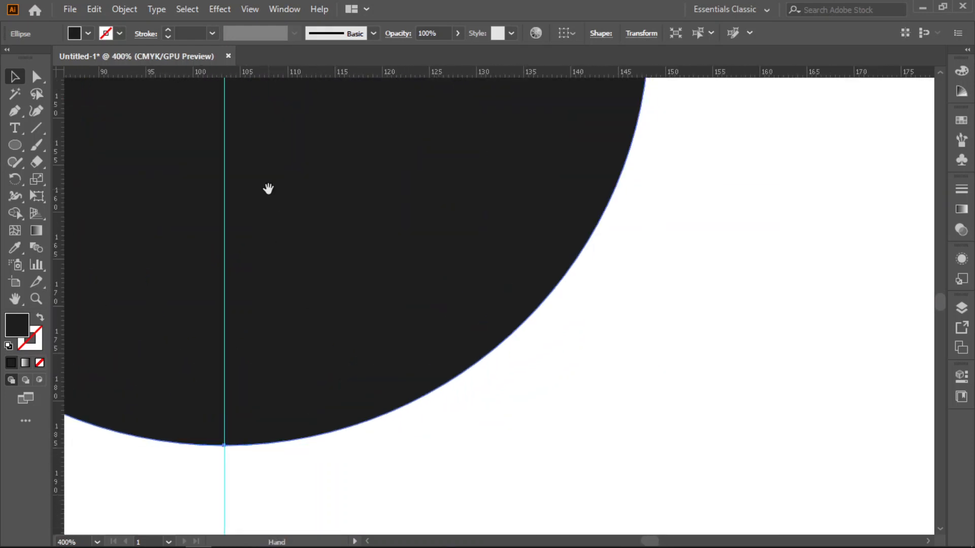
{"action": "left_click_drag", "start_coordinate": [266, 188], "coordinate": [329, 373]}
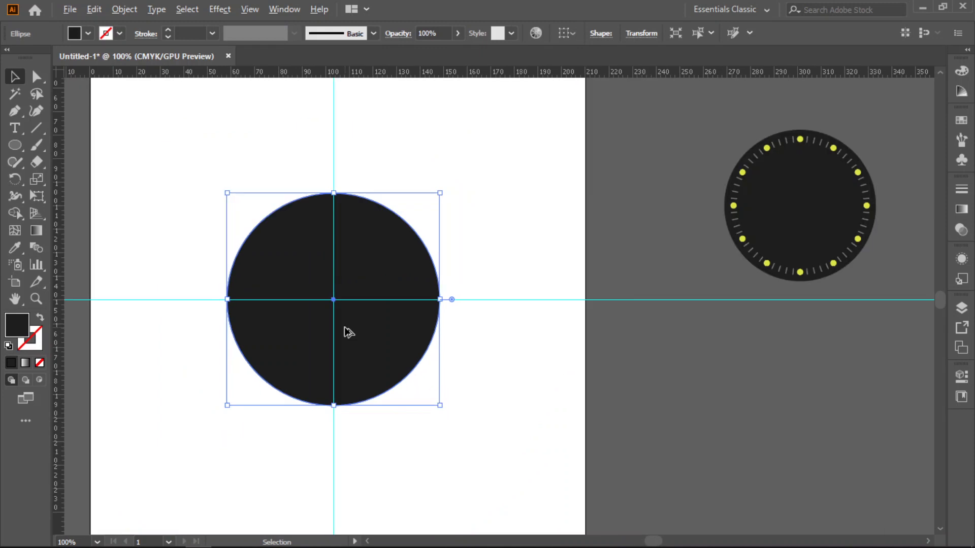
{"action": "scroll", "coordinate": [343, 330], "scroll_direction": "down", "scroll_amount": 4}
{"action": "left_click", "coordinate": [477, 373]}
Step: Centre the grouped clock face on the guide intersection and send the larger plain circle to the back
{"action": "left_click_drag", "start_coordinate": [819, 197], "coordinate": [359, 294]}
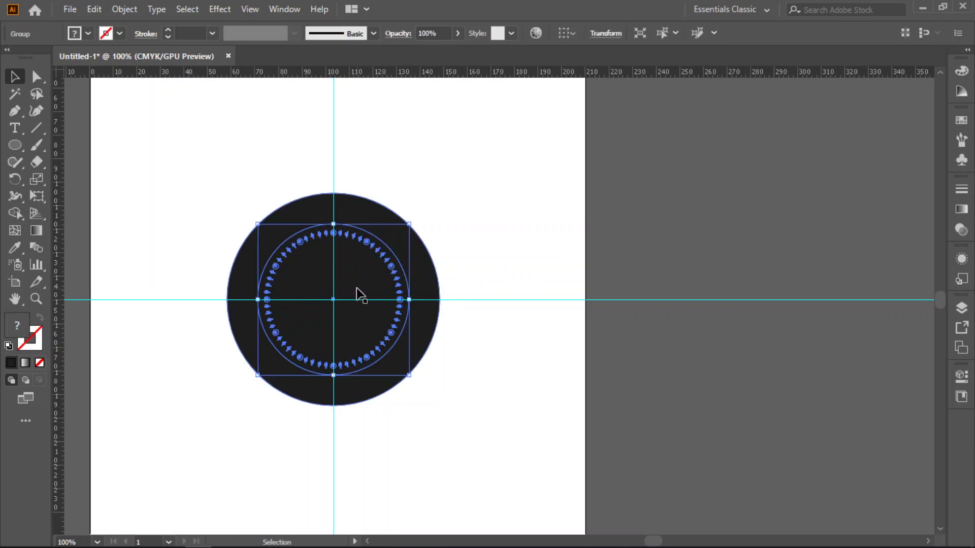
{"action": "left_click", "coordinate": [423, 312]}
{"action": "right_click", "coordinate": [422, 312]}
{"action": "mouse_move", "coordinate": [492, 241]}
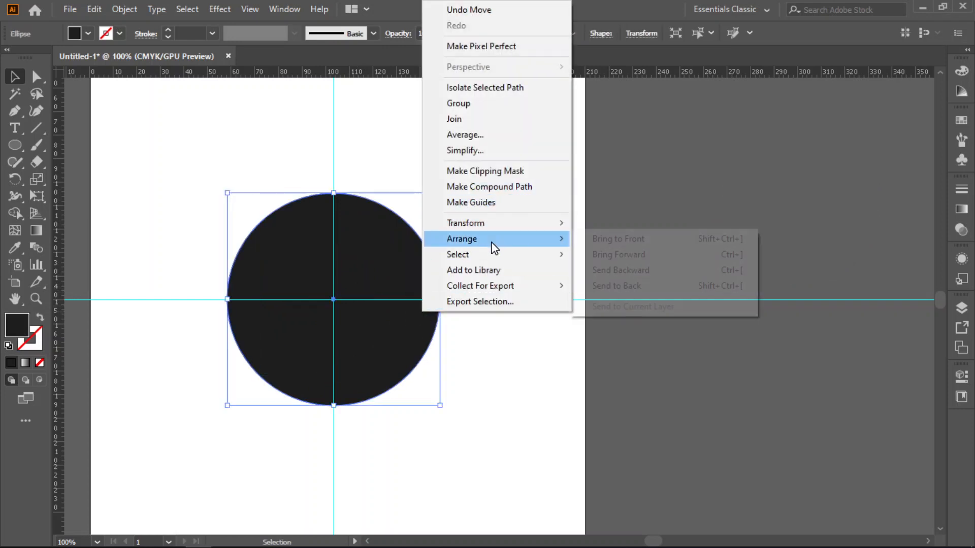
{"action": "left_click", "coordinate": [642, 288]}
{"action": "left_click", "coordinate": [518, 354]}
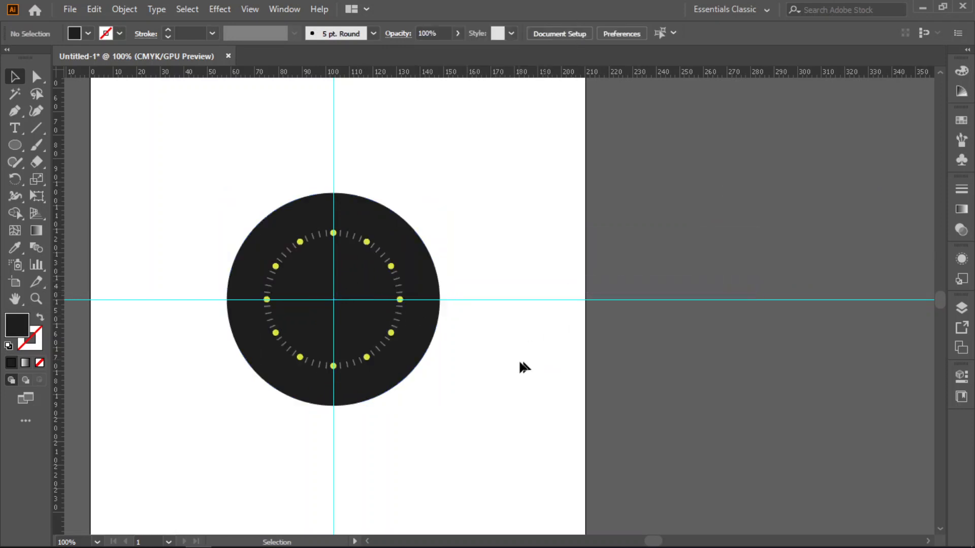
Step: Fill the larger circle behind the clock face with the gray colour 5E5E5D
{"action": "left_click", "coordinate": [425, 316]}
{"action": "double_click", "coordinate": [15, 329]}
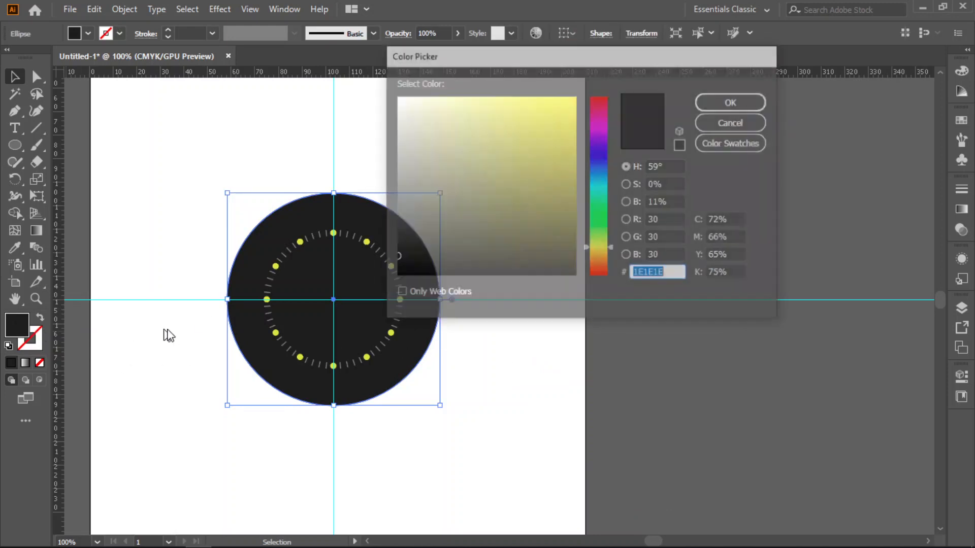
{"action": "left_click", "coordinate": [397, 210]}
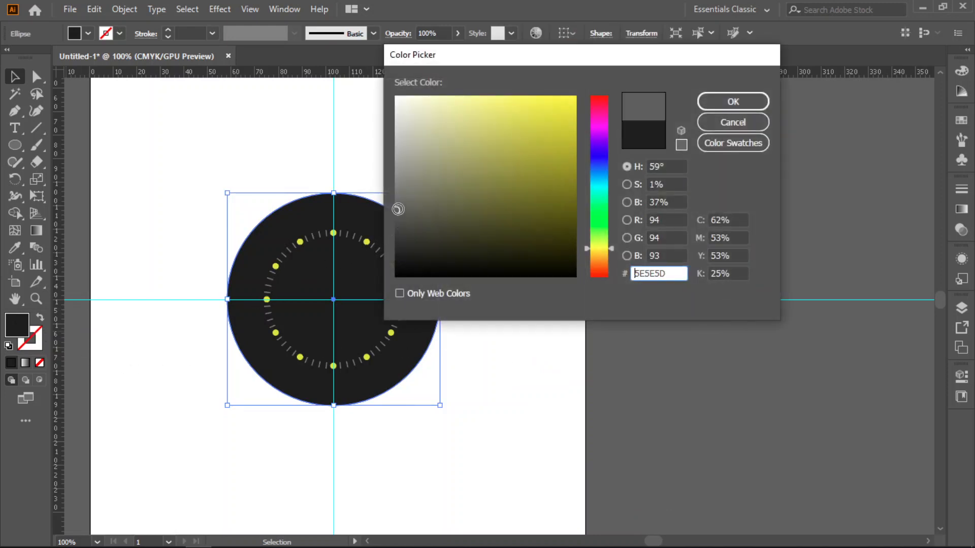
{"action": "left_click", "coordinate": [726, 99]}
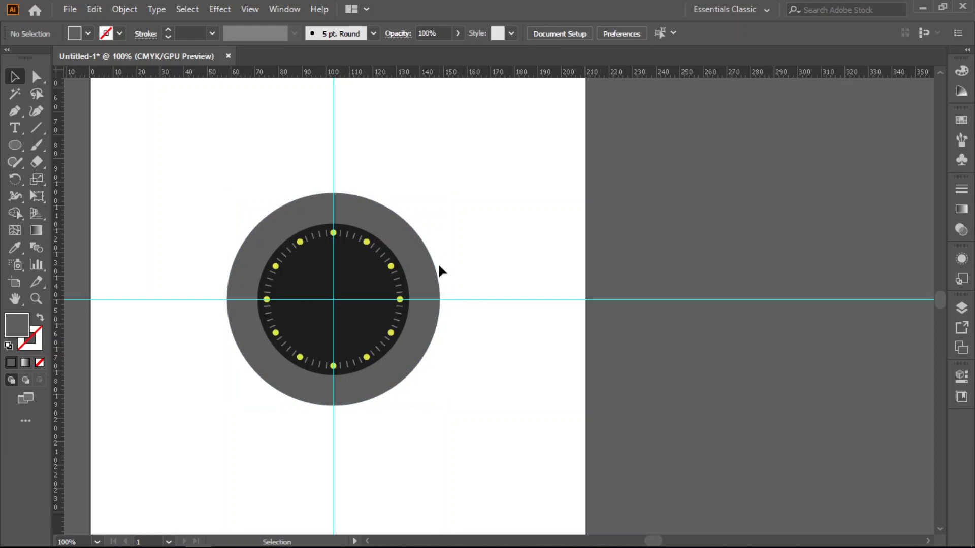
Step: Scale the gray circle down to about 73 mm across and centre it on the guide intersection behind the clock face
{"action": "left_click", "coordinate": [437, 287]}
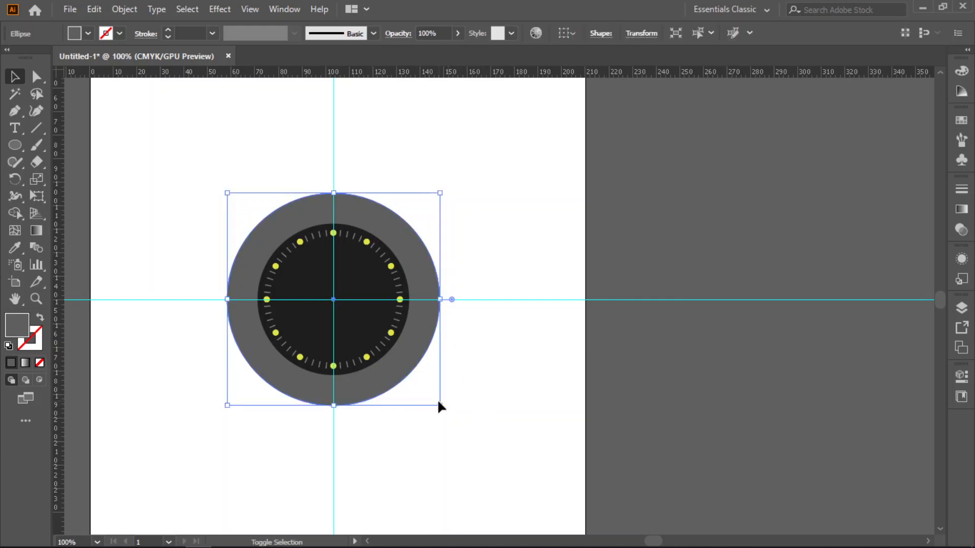
{"action": "left_click_drag", "start_coordinate": [440, 405], "coordinate": [398, 364]}
{"action": "mouse_move", "coordinate": [342, 253]}
{"action": "left_mouse_down"}
{"action": "mouse_move", "coordinate": [350, 268]}
{"action": "mouse_move", "coordinate": [342, 254]}
{"action": "left_mouse_up"}
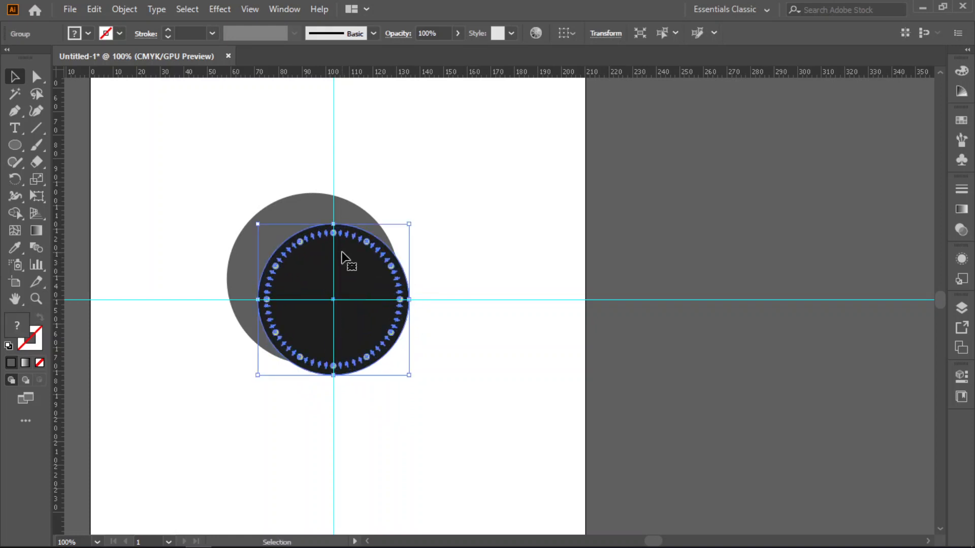
{"action": "double_click", "coordinate": [290, 212]}
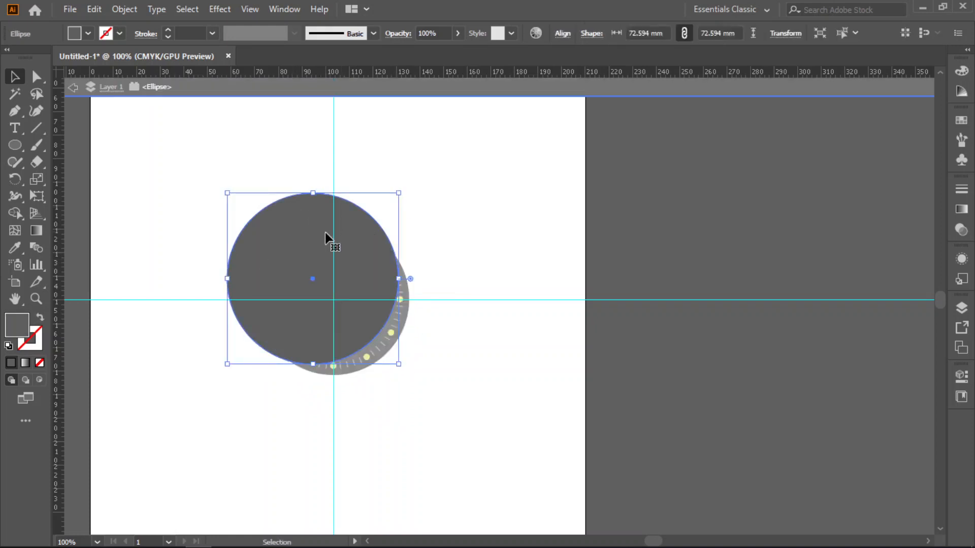
{"action": "left_click", "coordinate": [251, 94]}
{"action": "left_click", "coordinate": [244, 127]}
{"action": "left_click_drag", "start_coordinate": [260, 239], "coordinate": [278, 262]}
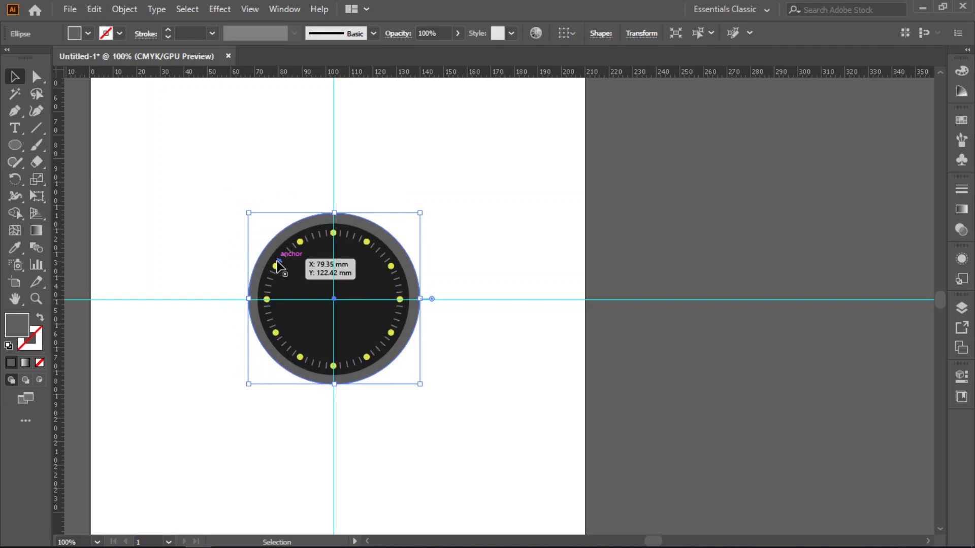
Step: Try to send the gray circle to the back in isolation mode, and exit isolation
{"action": "double_click", "coordinate": [382, 364]}
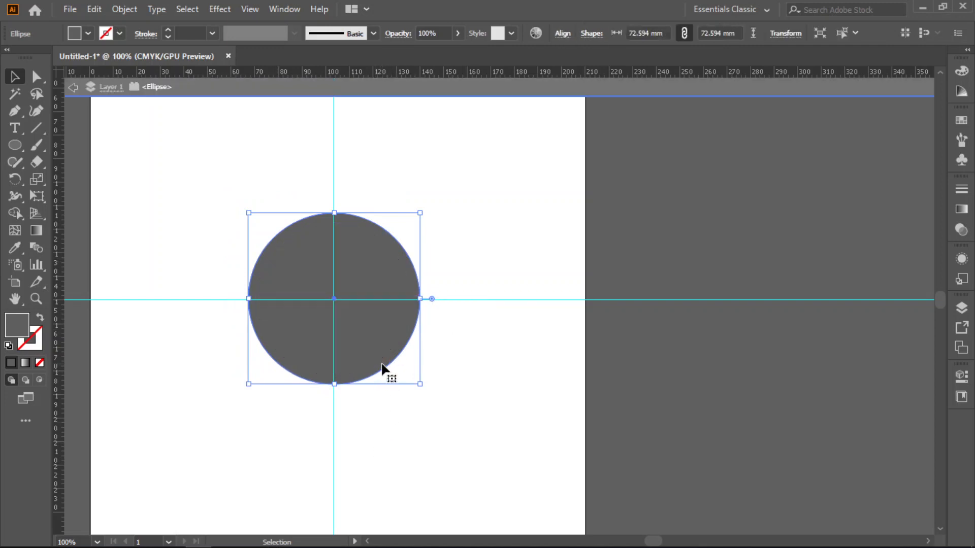
{"action": "right_click", "coordinate": [392, 343]}
{"action": "mouse_move", "coordinate": [481, 268]}
{"action": "left_click", "coordinate": [596, 316]}
{"action": "left_click", "coordinate": [482, 316]}
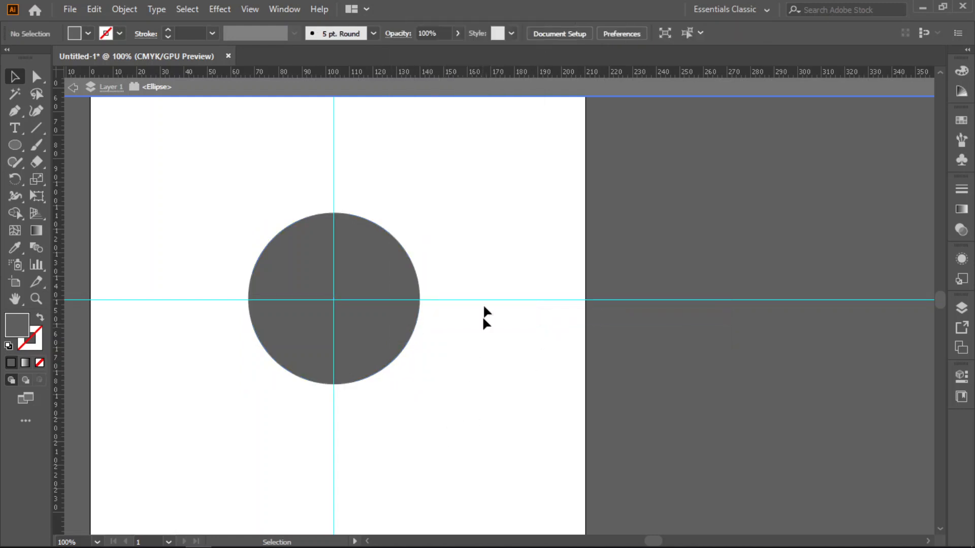
{"action": "left_click", "coordinate": [452, 88]}
{"action": "scroll", "coordinate": [385, 351], "scroll_direction": "up", "scroll_amount": 2}
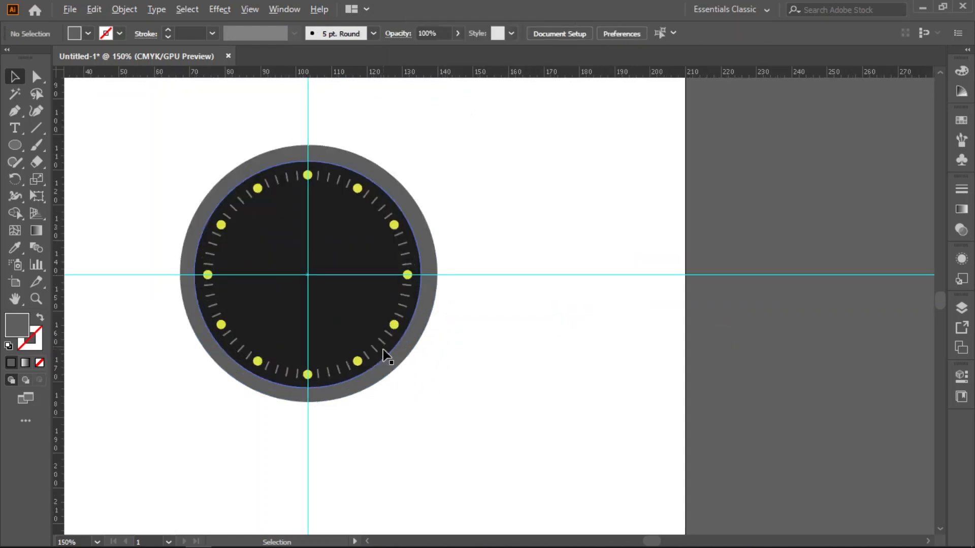
Step: Scale the gray circle down to about 71 mm across and reposition it behind the clock face
{"action": "left_click", "coordinate": [432, 185]}
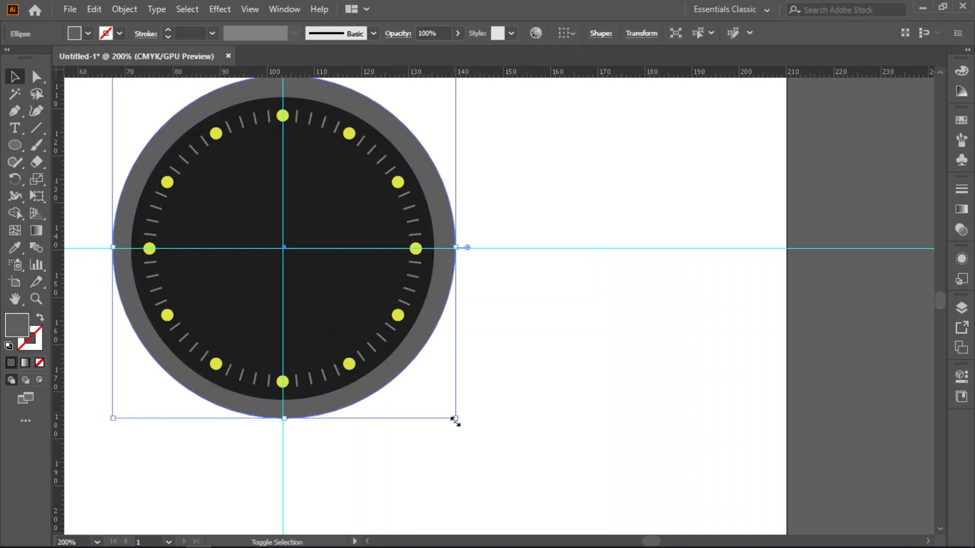
{"action": "left_click_drag", "start_coordinate": [456, 419], "coordinate": [446, 411]}
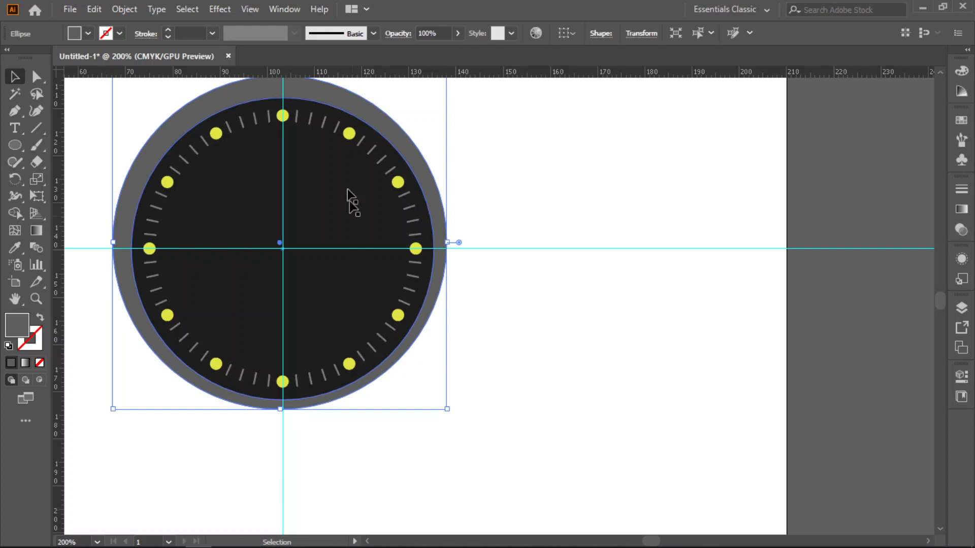
{"action": "left_click_drag", "start_coordinate": [356, 106], "coordinate": [357, 108]}
{"action": "left_click", "coordinate": [530, 155]}
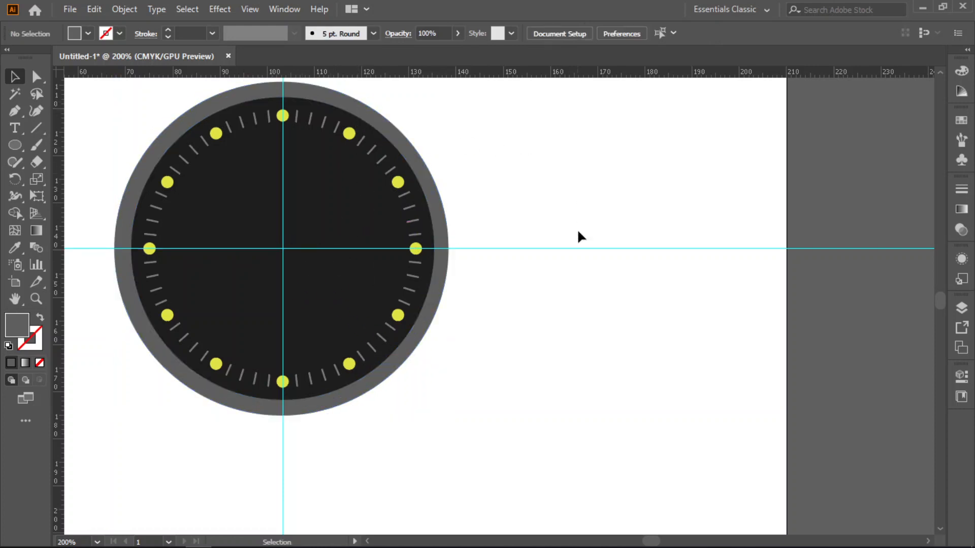
Step: Align the gray circle's centre precisely with the guide intersection
{"action": "left_click", "coordinate": [384, 379]}
{"action": "scroll", "coordinate": [300, 280], "scroll_direction": "up", "scroll_amount": 2}
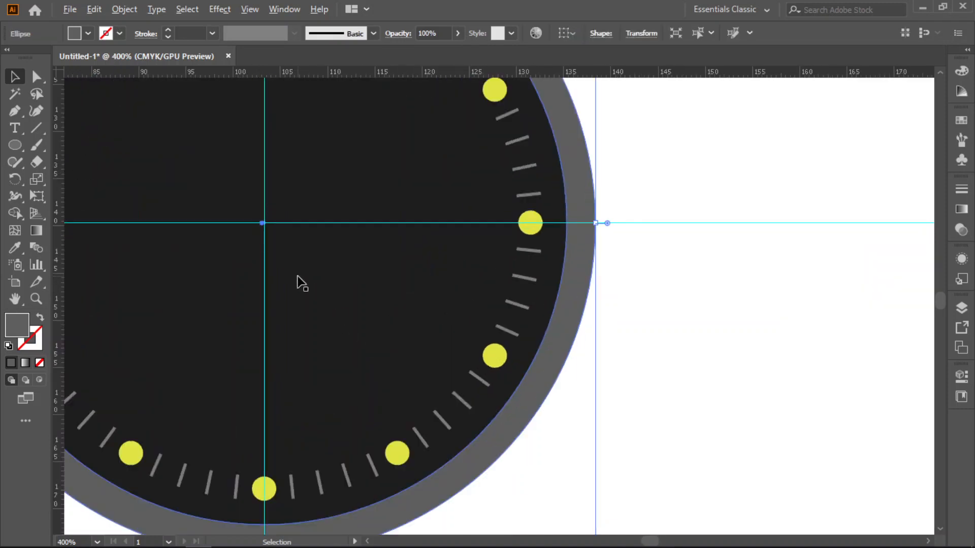
{"action": "scroll", "coordinate": [278, 235], "scroll_direction": "up", "scroll_amount": 1}
{"action": "left_click_drag", "start_coordinate": [251, 219], "coordinate": [255, 220]}
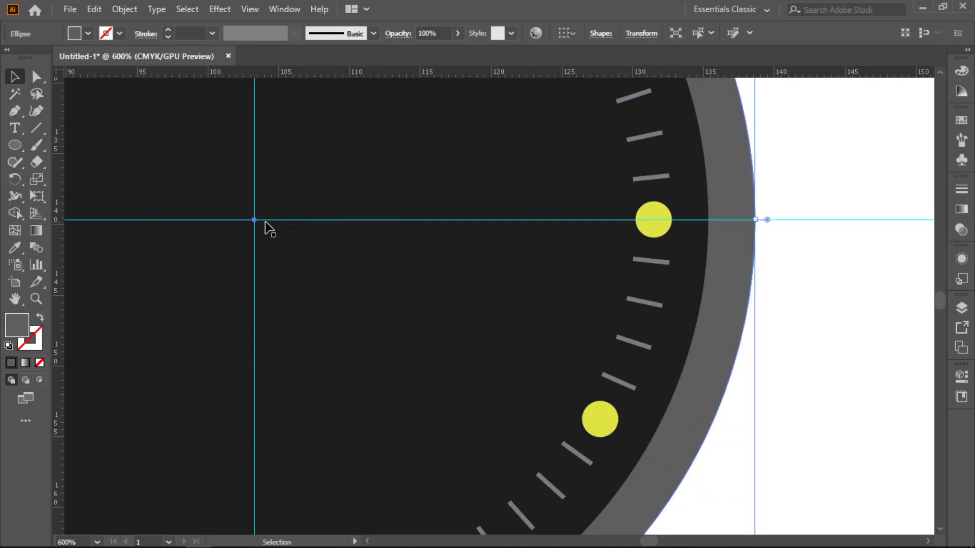
{"action": "scroll", "coordinate": [343, 268], "scroll_direction": "down", "scroll_amount": 1}
{"action": "scroll", "coordinate": [342, 268], "scroll_direction": "down", "scroll_amount": 2}
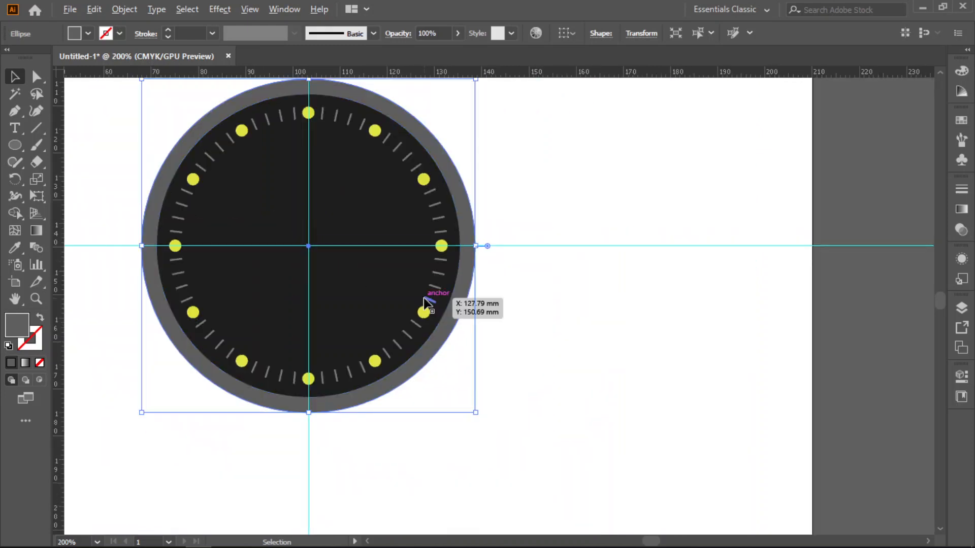
{"action": "scroll", "coordinate": [539, 319], "scroll_direction": "up", "scroll_amount": 3}
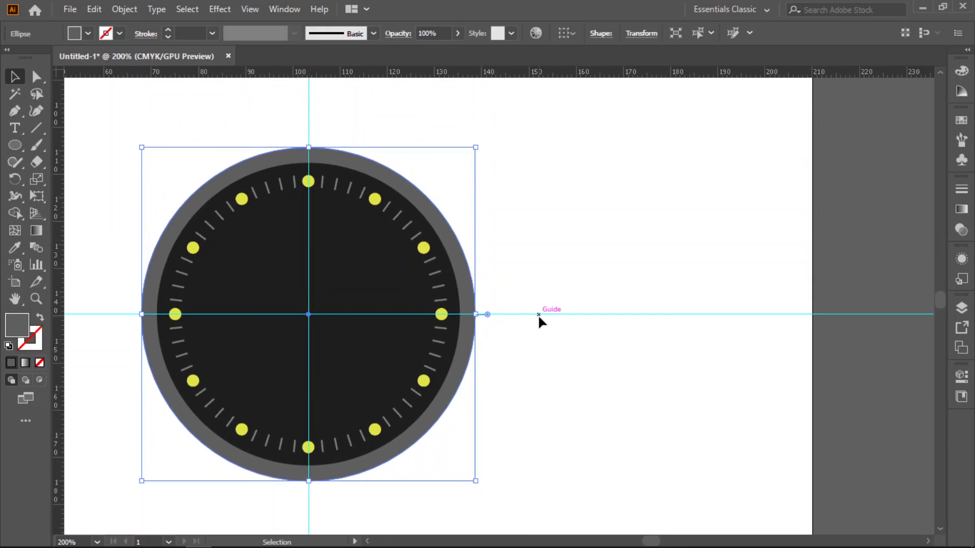
Step: Move the grouped clock face off the artboard to the right, leaving the gray circle on the guides
{"action": "left_click", "coordinate": [681, 240]}
{"action": "left_click", "coordinate": [398, 253]}
{"action": "left_click_drag", "start_coordinate": [356, 277], "coordinate": [899, 267]}
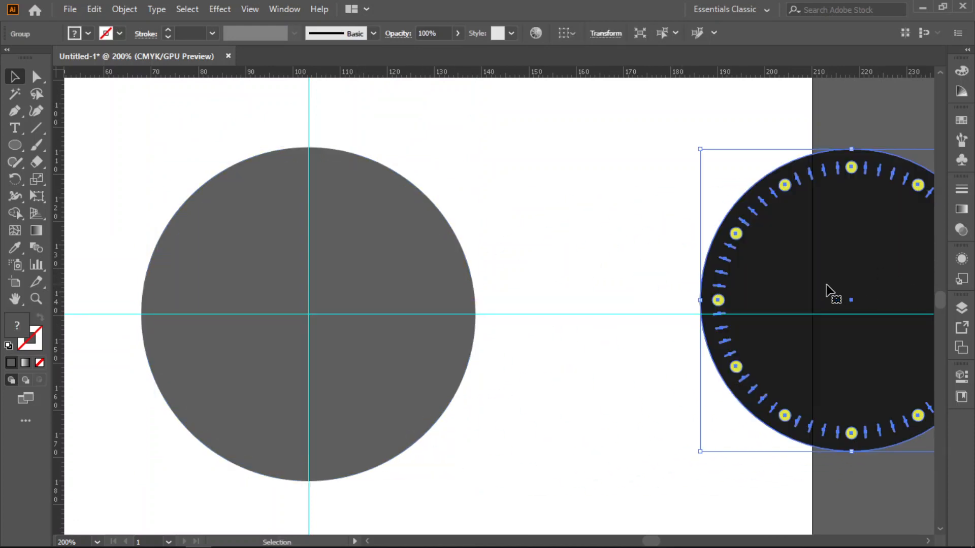
{"action": "left_click_drag", "start_coordinate": [767, 284], "coordinate": [886, 264]}
{"action": "left_click", "coordinate": [431, 257]}
{"action": "scroll", "coordinate": [309, 326], "scroll_direction": "down", "scroll_amount": 1}
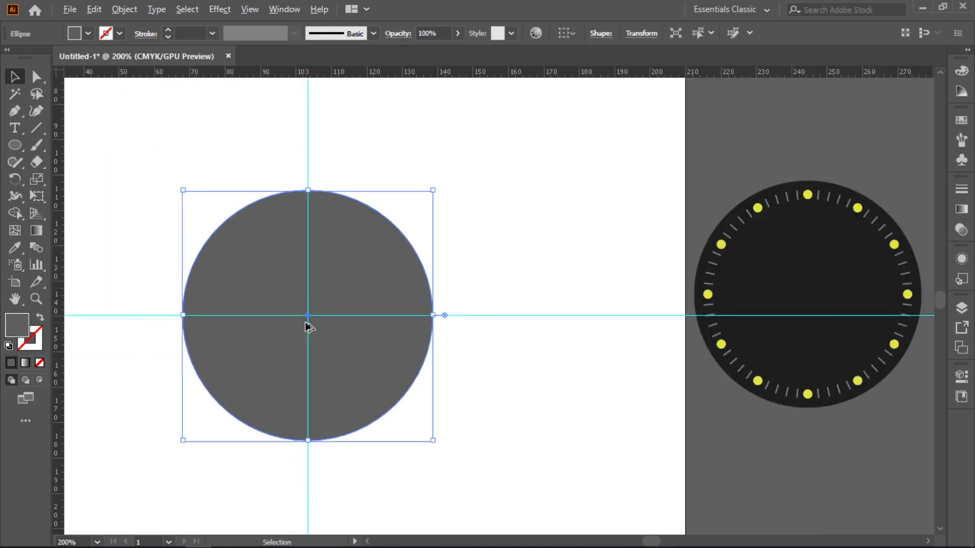
{"action": "left_click", "coordinate": [514, 285]}
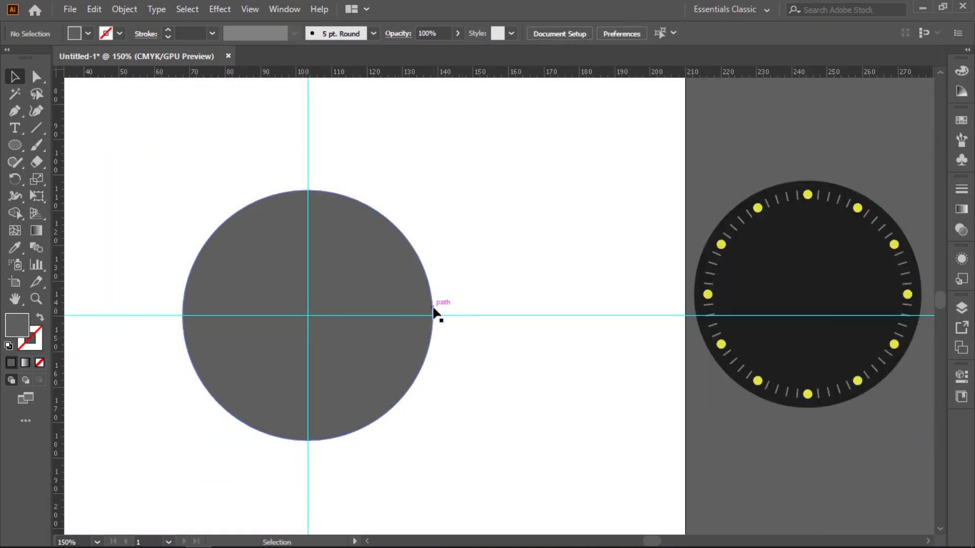
Step: Draw a gray rectangle about 39 by 15.5 mm over the circle's upper edge and centre it on the vertical guide
{"action": "scroll", "coordinate": [436, 314], "scroll_direction": "down", "scroll_amount": 2}
{"action": "left_click_drag", "start_coordinate": [13, 150], "coordinate": [61, 143]}
{"action": "left_click_drag", "start_coordinate": [235, 120], "coordinate": [371, 174]}
{"action": "left_click", "coordinate": [21, 77]}
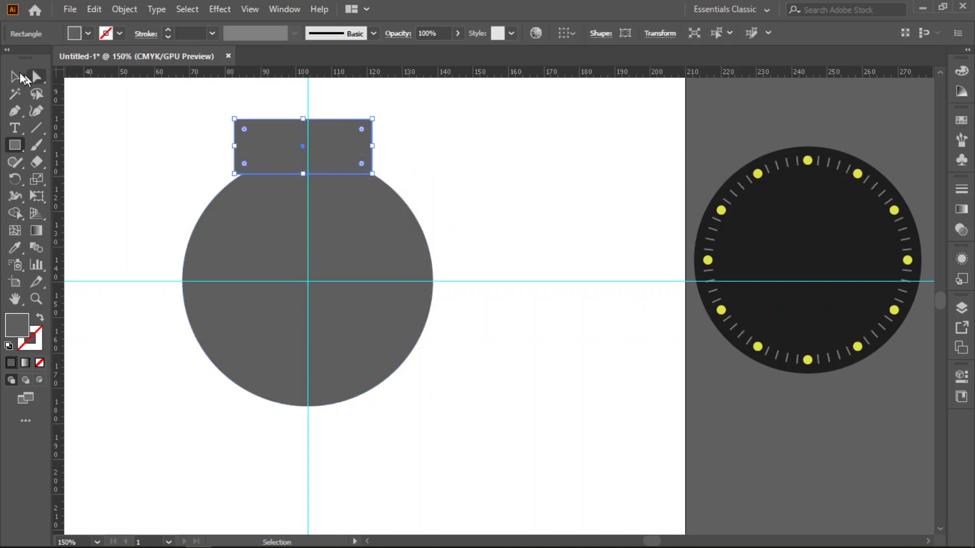
{"action": "left_click", "coordinate": [20, 77]}
{"action": "left_click_drag", "start_coordinate": [270, 147], "coordinate": [274, 147]}
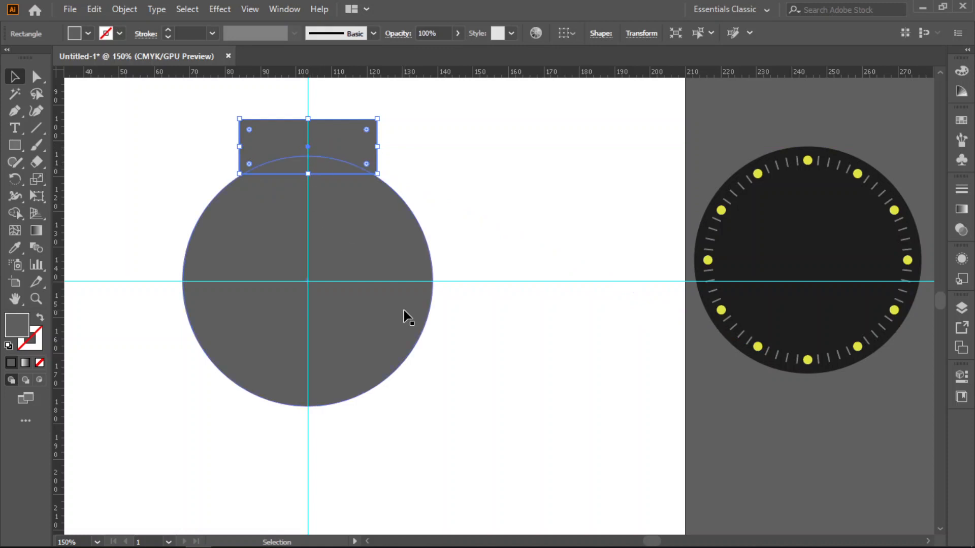
Step: Stretch the rectangle to about 18 mm high and nudge it down over the circle's upper edge
{"action": "left_click_drag", "start_coordinate": [308, 119], "coordinate": [309, 111]}
{"action": "key", "text": "Down"}
{"action": "key", "text": "Down"}
{"action": "key", "text": "Down"}
{"action": "left_click", "coordinate": [440, 142]}
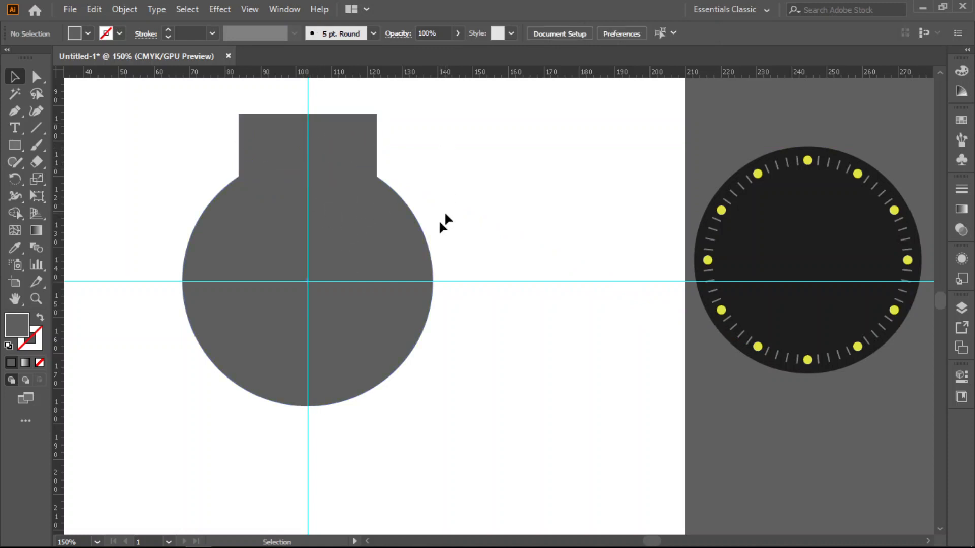
{"action": "left_click", "coordinate": [355, 139]}
{"action": "key", "text": "Down"}
{"action": "left_click", "coordinate": [559, 247]}
Step: Duplicate the rectangle straight down onto the circle's lower edge and nudge the copy down to match the upper one
{"action": "left_click", "coordinate": [351, 148]}
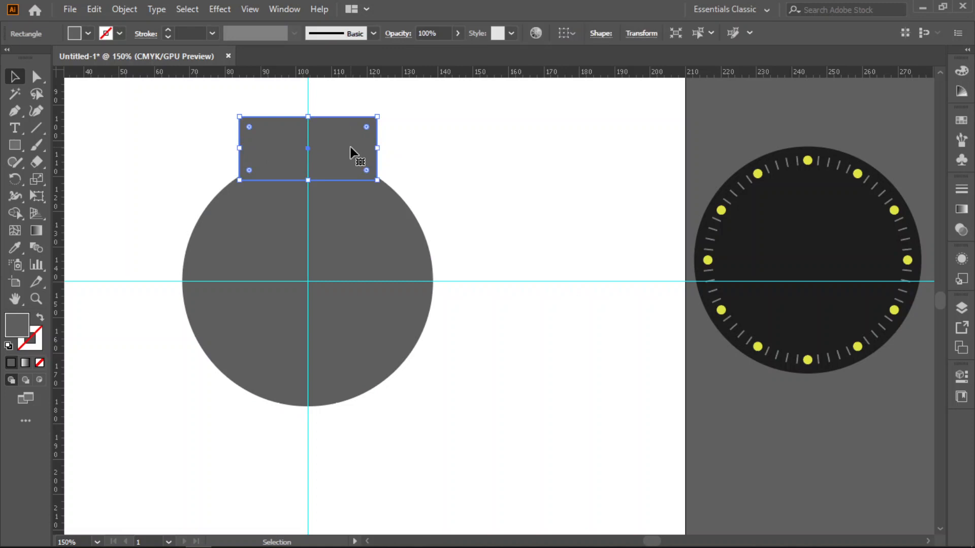
{"action": "left_click_drag", "start_coordinate": [341, 147], "coordinate": [333, 388]}
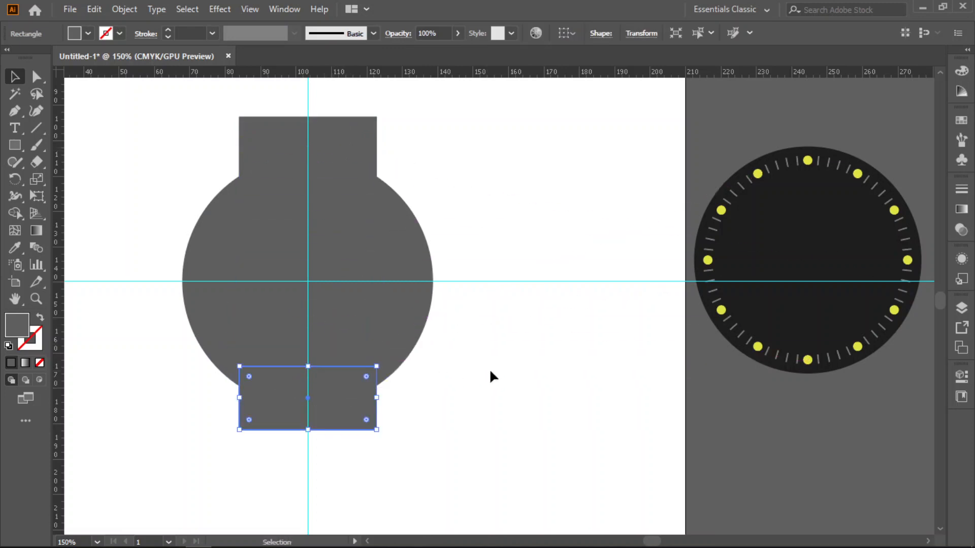
{"action": "left_click", "coordinate": [567, 402]}
{"action": "left_click", "coordinate": [348, 396]}
{"action": "key", "text": "Down"}
{"action": "key", "text": "Down"}
{"action": "key", "text": "Down"}
{"action": "key", "text": "Down"}
{"action": "key", "text": "Down"}
{"action": "key", "text": "Down"}
{"action": "left_click", "coordinate": [522, 427]}
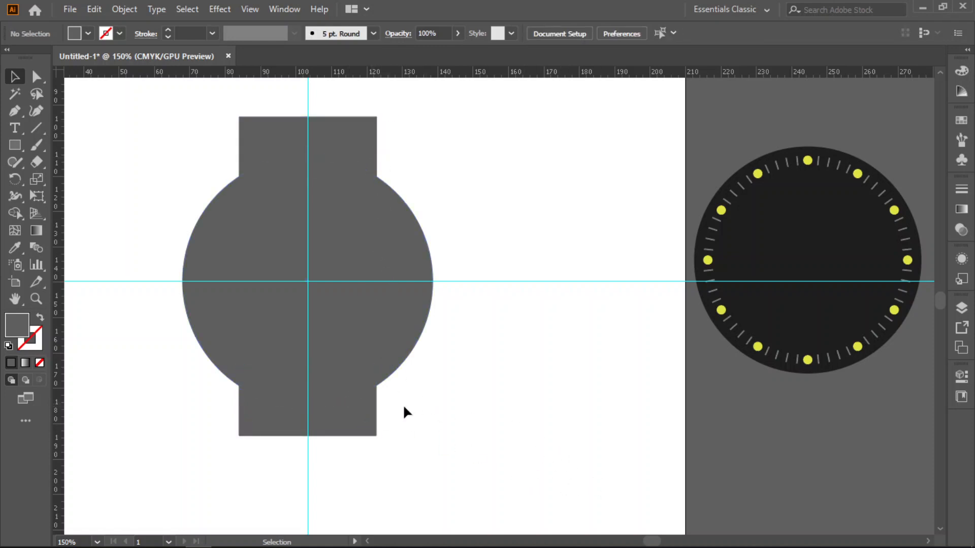
{"action": "left_click", "coordinate": [370, 426]}
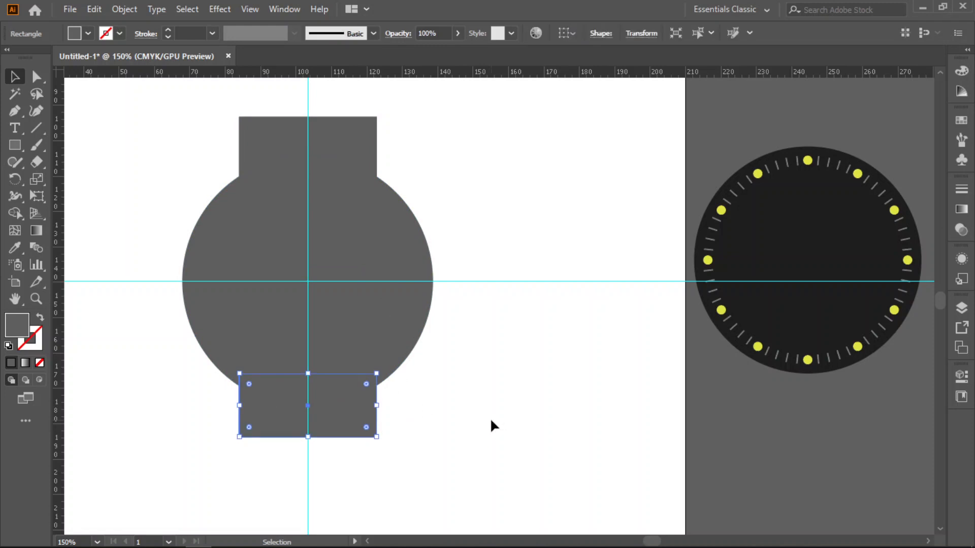
{"action": "left_click", "coordinate": [491, 420]}
Step: Merge the circle and both rectangles into one gray shape with the Shape Builder tool
{"action": "left_click", "coordinate": [14, 213]}
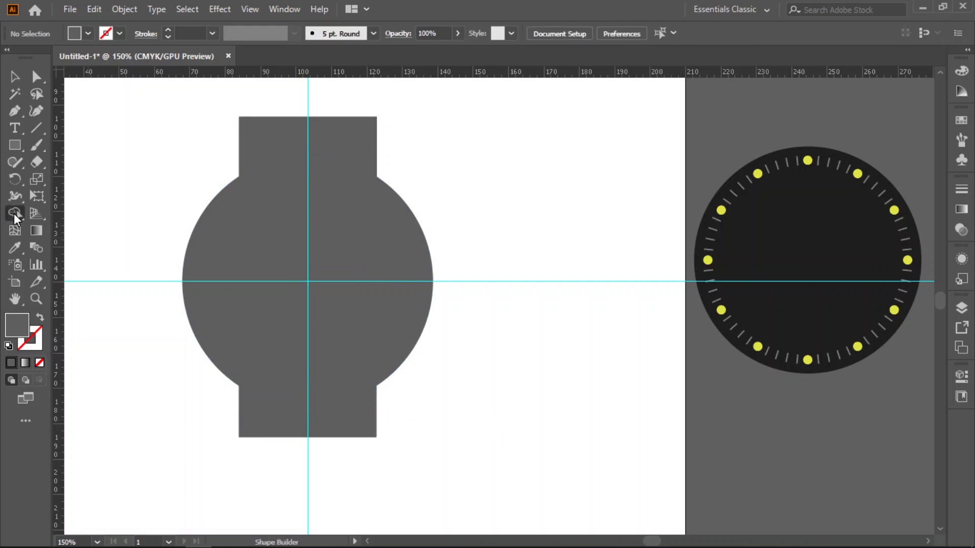
{"action": "left_click", "coordinate": [15, 77]}
{"action": "left_click_drag", "start_coordinate": [157, 114], "coordinate": [444, 480]}
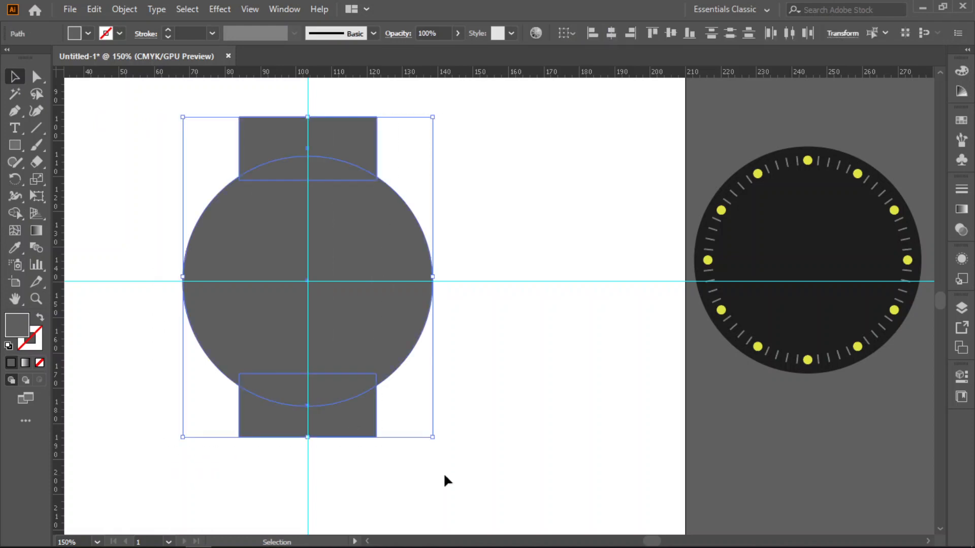
{"action": "left_click", "coordinate": [19, 215]}
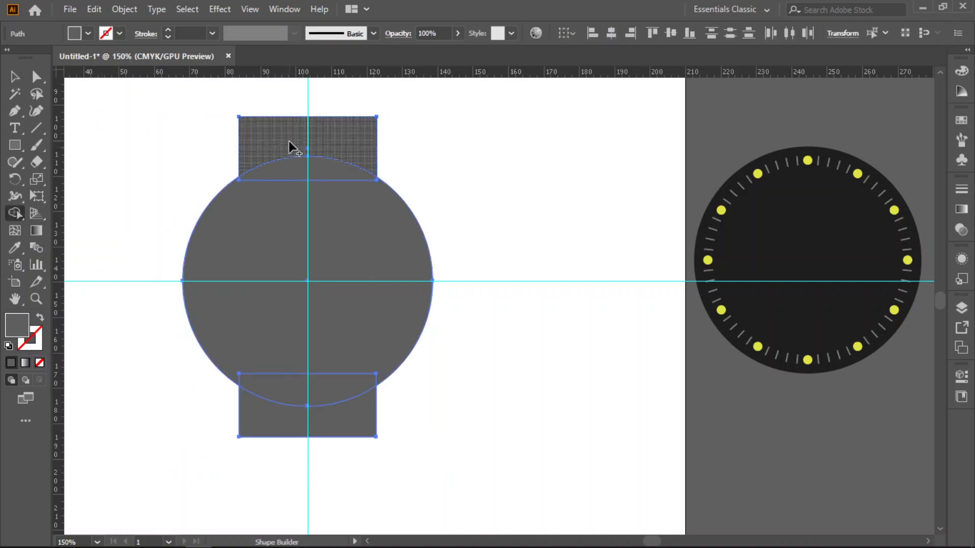
{"action": "left_click_drag", "start_coordinate": [293, 135], "coordinate": [296, 427]}
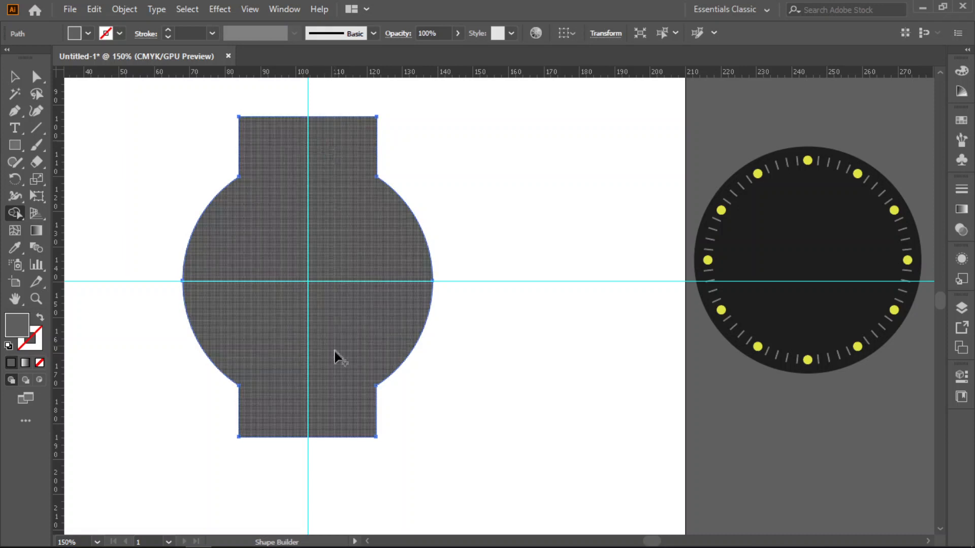
{"action": "left_click", "coordinate": [15, 77]}
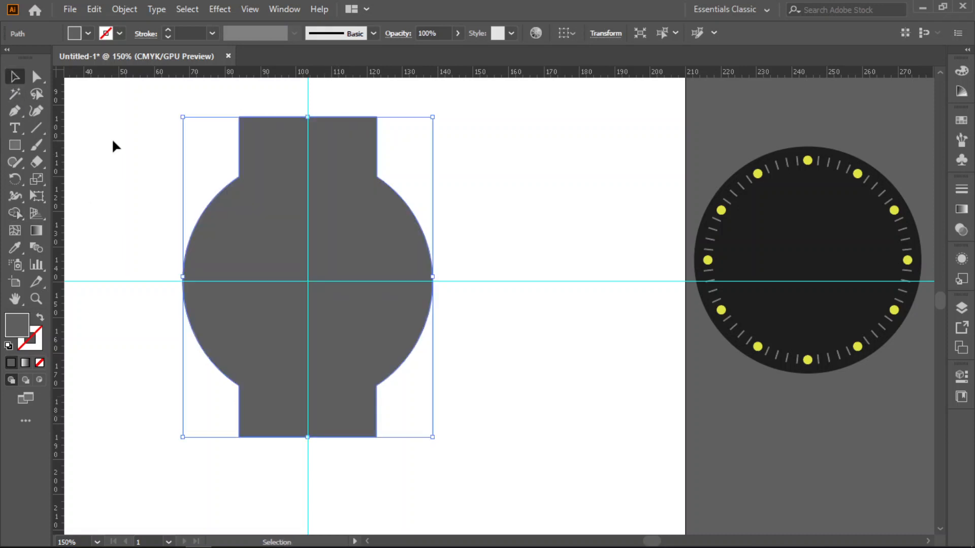
{"action": "left_click", "coordinate": [131, 168]}
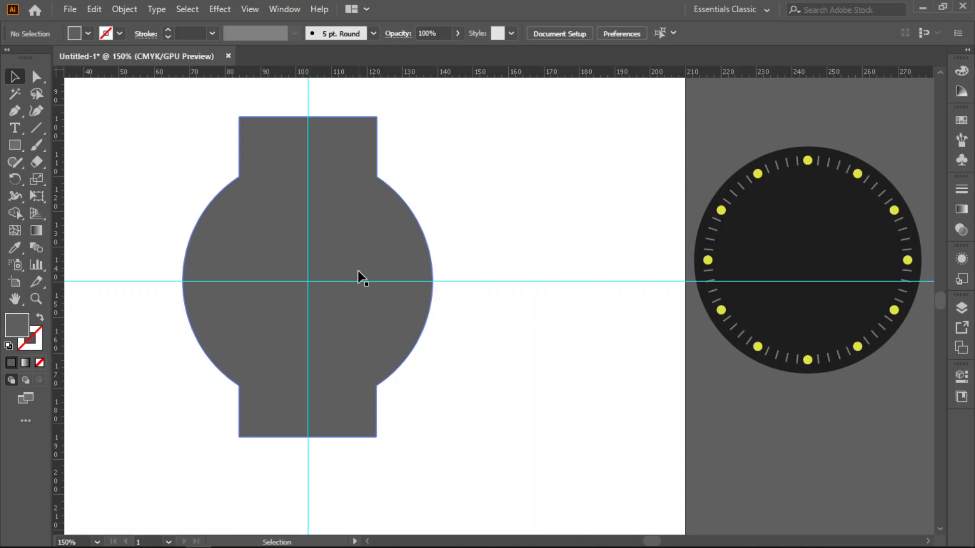
Step: Draw a rectangle about 34 by 21 mm centred over the upper block, extending above its top edge
{"action": "scroll", "coordinate": [377, 300], "scroll_direction": "up", "scroll_amount": 1}
{"action": "left_click", "coordinate": [16, 150]}
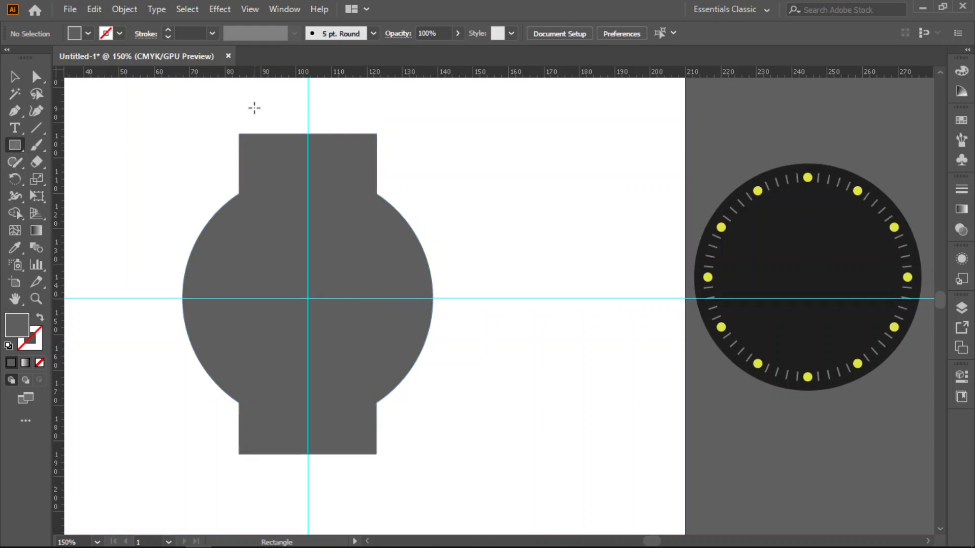
{"action": "mouse_move", "coordinate": [247, 105]}
{"action": "left_mouse_down"}
{"action": "mouse_move", "coordinate": [289, 157]}
{"action": "mouse_move", "coordinate": [367, 178]}
{"action": "left_mouse_up"}
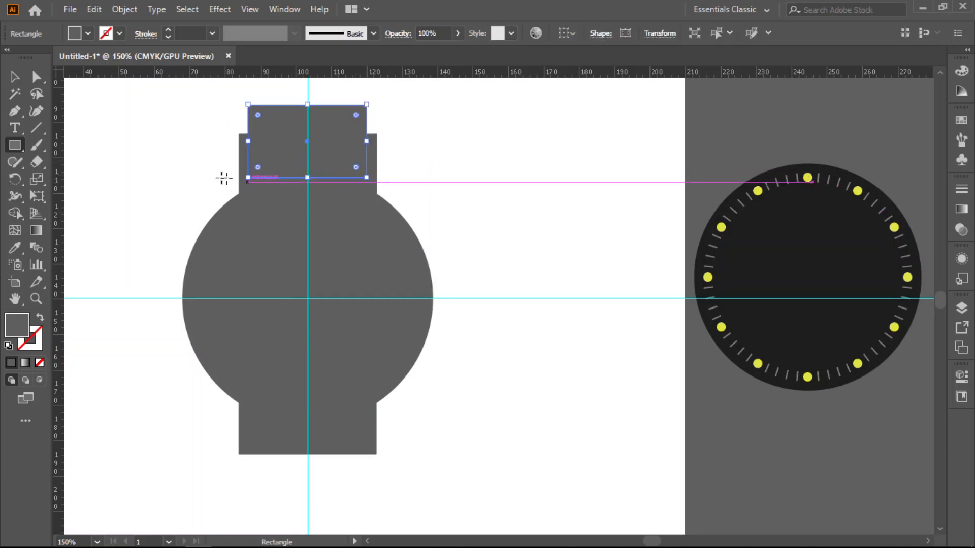
Step: Cut the new rectangle out of the upper block with the Shape Builder tool, leaving two lugs
{"action": "left_click", "coordinate": [15, 77]}
{"action": "left_click_drag", "start_coordinate": [178, 133], "coordinate": [300, 169]}
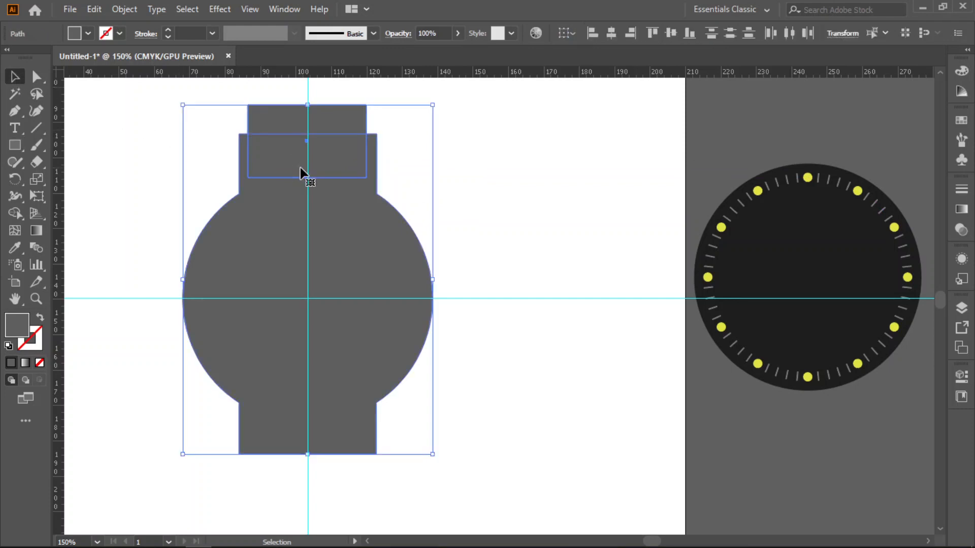
{"action": "left_click", "coordinate": [14, 212]}
{"action": "left_click_drag", "start_coordinate": [279, 120], "coordinate": [276, 151]}
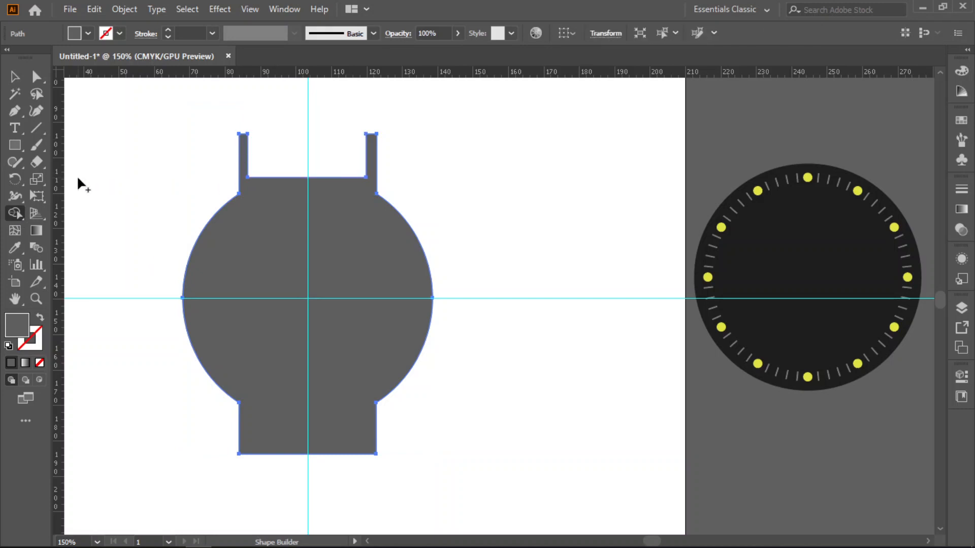
{"action": "scroll", "coordinate": [78, 179], "scroll_direction": "down", "scroll_amount": 2}
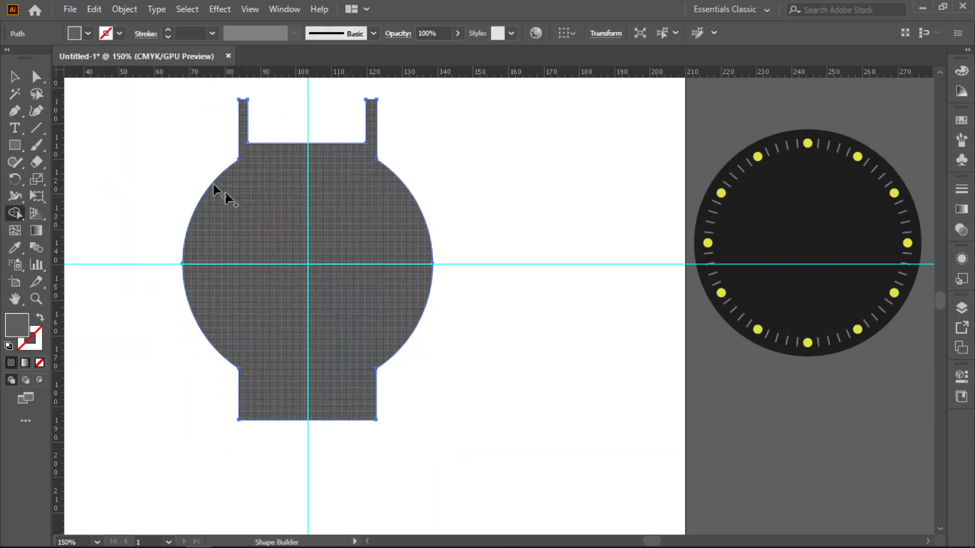
{"action": "key", "text": "ctrl+shift+a"}
Step: Draw a rectangle about 34 by 14 mm centred over the lower block, extending below its bottom edge
{"action": "left_click", "coordinate": [15, 146]}
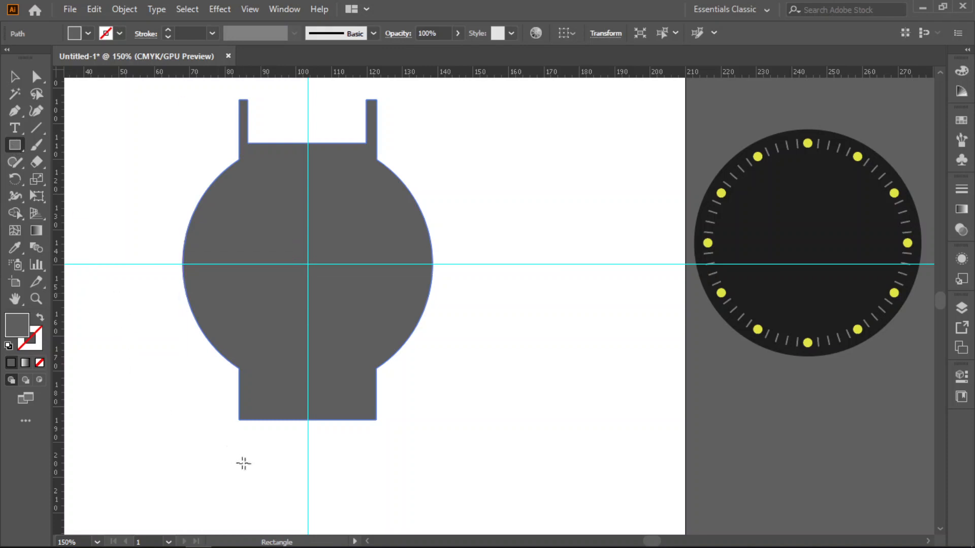
{"action": "left_click_drag", "start_coordinate": [249, 438], "coordinate": [367, 389]}
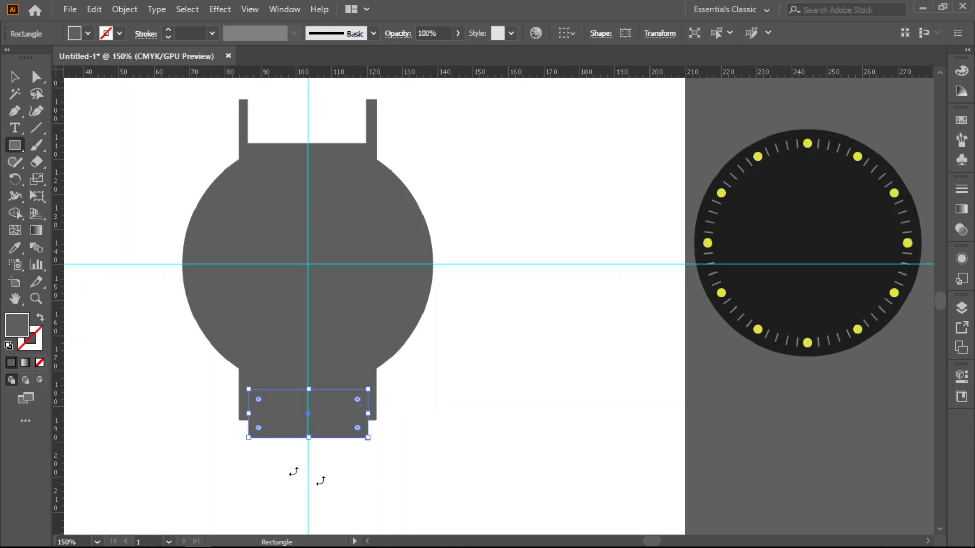
{"action": "left_click", "coordinate": [10, 80]}
{"action": "left_click", "coordinate": [176, 528]}
Step: Cut the lower rectangle out of the gray body with the Shape Builder tool, leaving two lower lugs
{"action": "left_click_drag", "start_coordinate": [201, 430], "coordinate": [429, 411]}
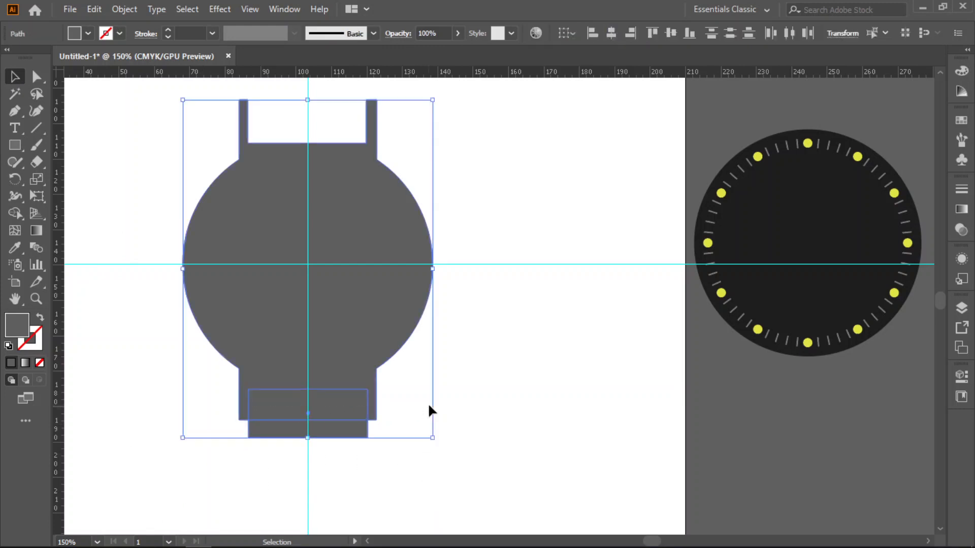
{"action": "left_click", "coordinate": [17, 213]}
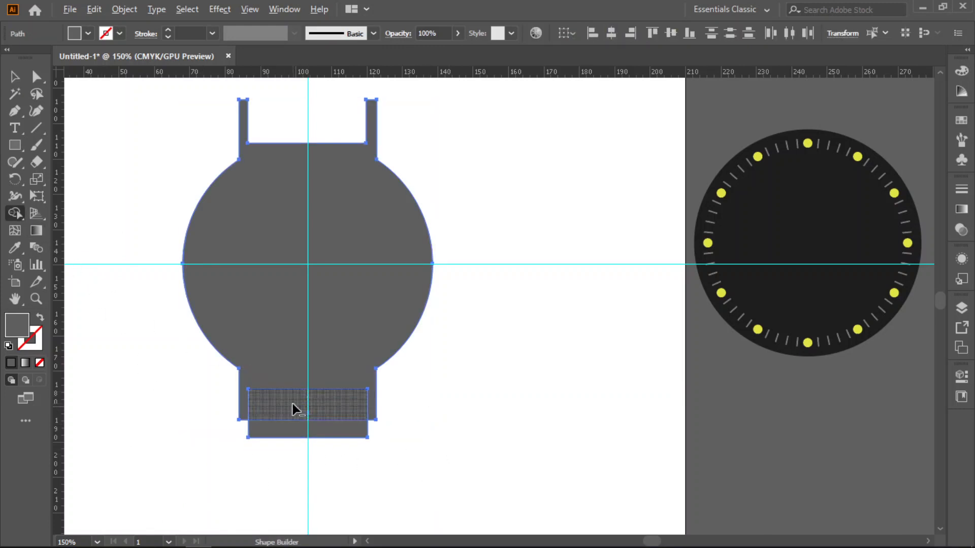
{"action": "left_click", "coordinate": [291, 406], "text": "alt"}
{"action": "left_click", "coordinate": [290, 429], "text": "alt"}
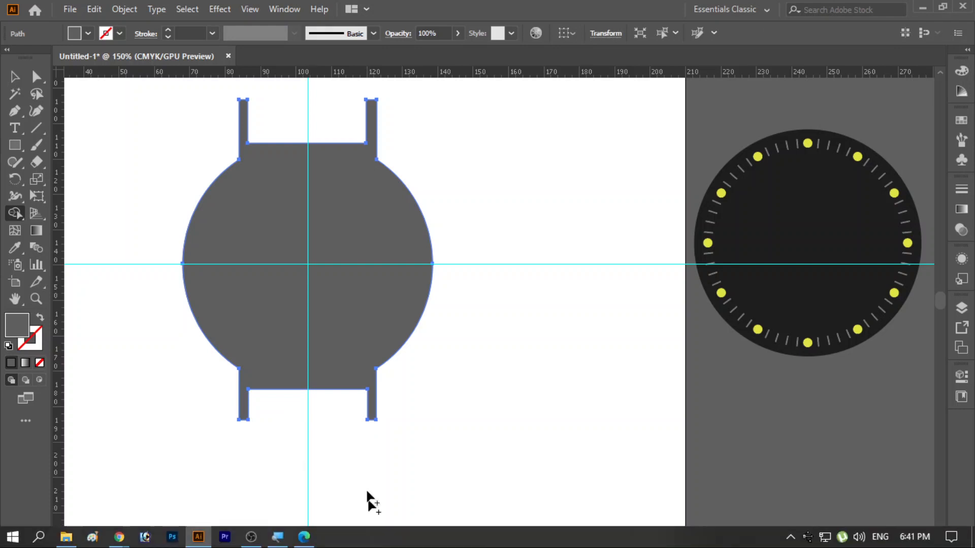
{"action": "left_click", "coordinate": [14, 76]}
{"action": "left_click", "coordinate": [124, 192]}
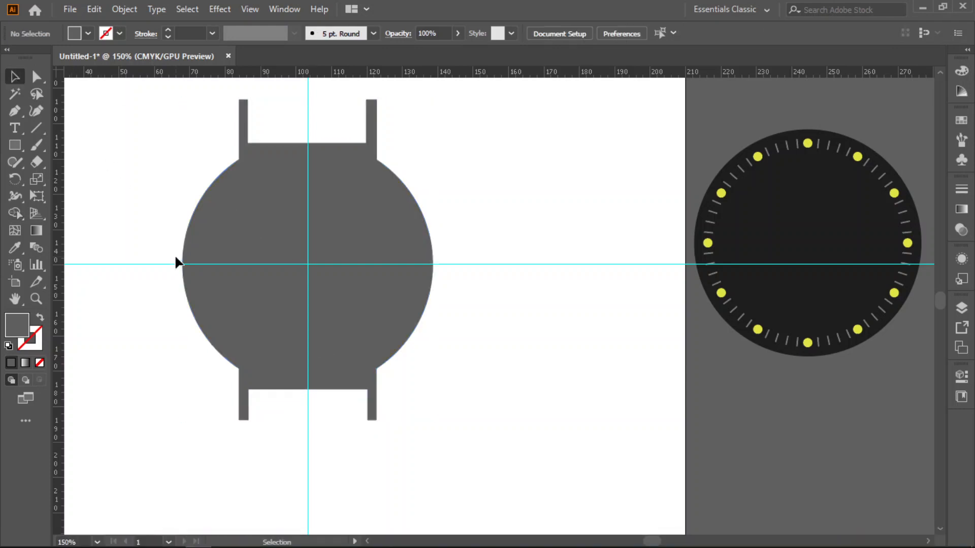
{"action": "left_click", "coordinate": [243, 110]}
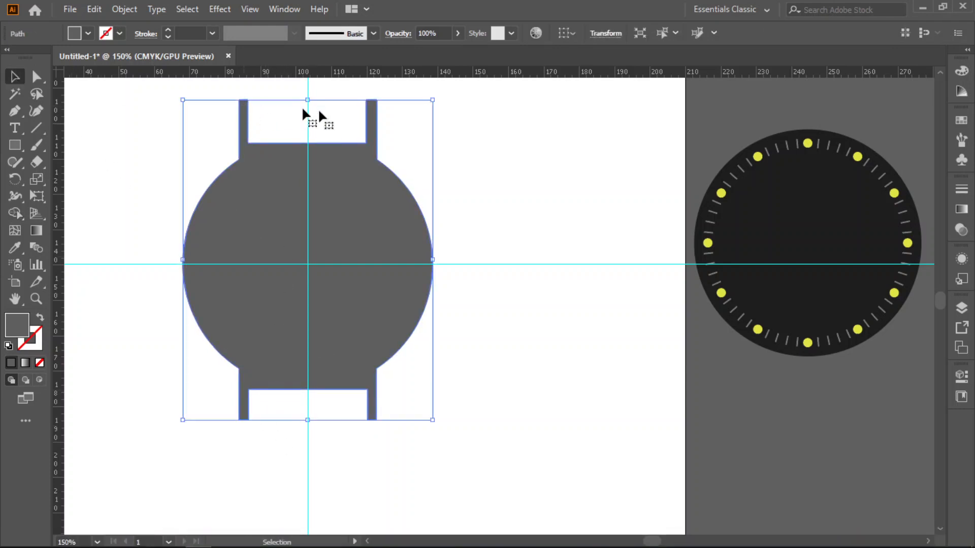
Step: Shorten the two upper lugs by selecting their top end points and nudging them slightly down
{"action": "left_click", "coordinate": [483, 134]}
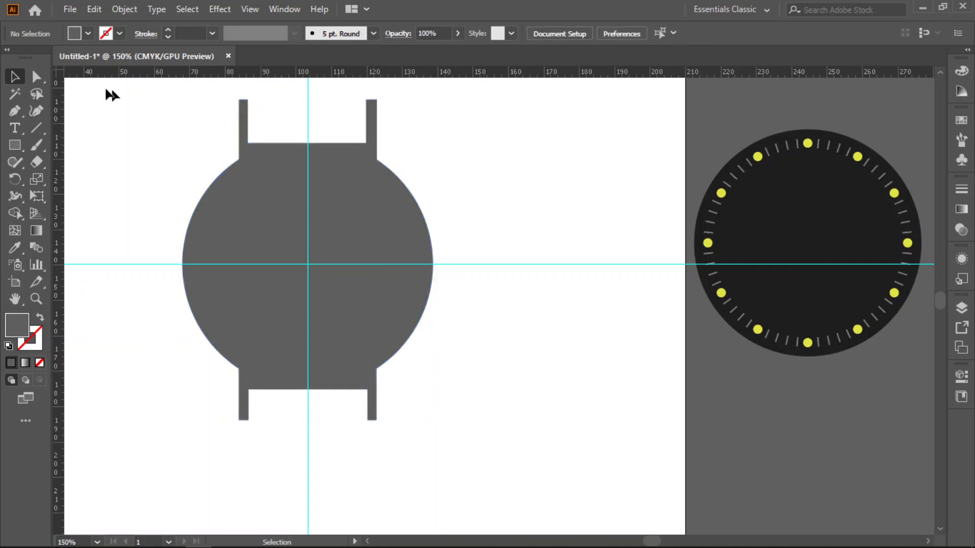
{"action": "left_click", "coordinate": [35, 77]}
{"action": "left_click_drag", "start_coordinate": [283, 197], "coordinate": [281, 366]}
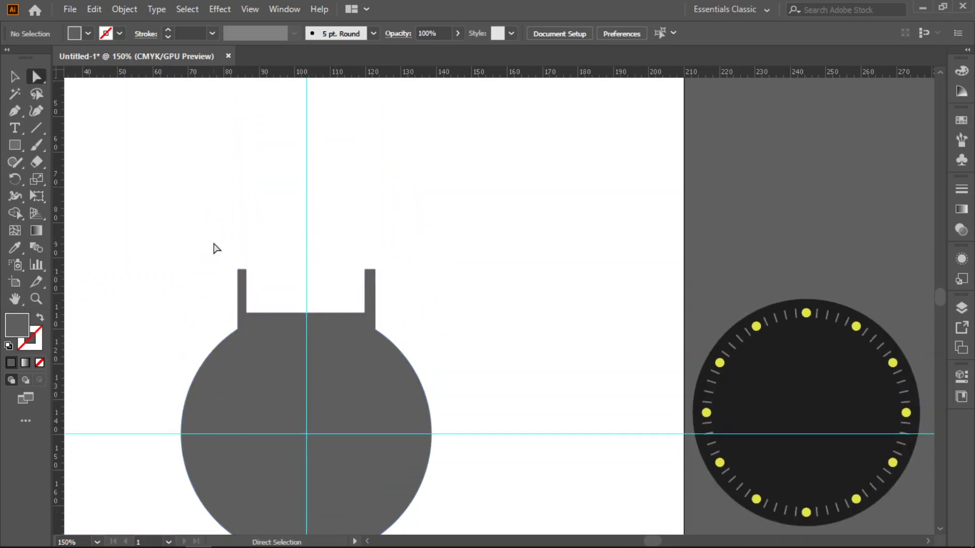
{"action": "left_click_drag", "start_coordinate": [288, 285], "coordinate": [463, 277]}
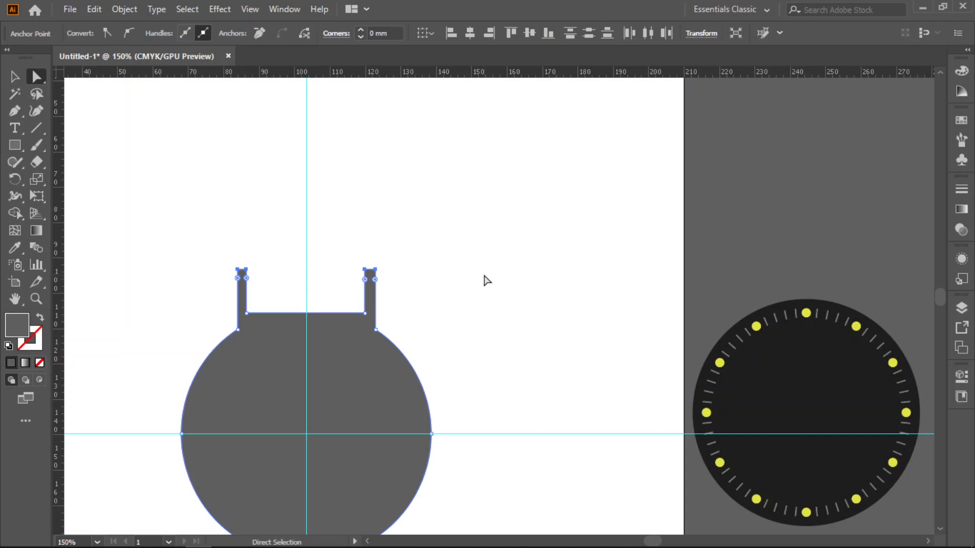
{"action": "key", "text": "Down"}
{"action": "key", "text": "Down"}
{"action": "key", "text": "Down"}
{"action": "key", "text": "Down"}
{"action": "scroll", "coordinate": [477, 279], "scroll_direction": "down", "scroll_amount": 3}
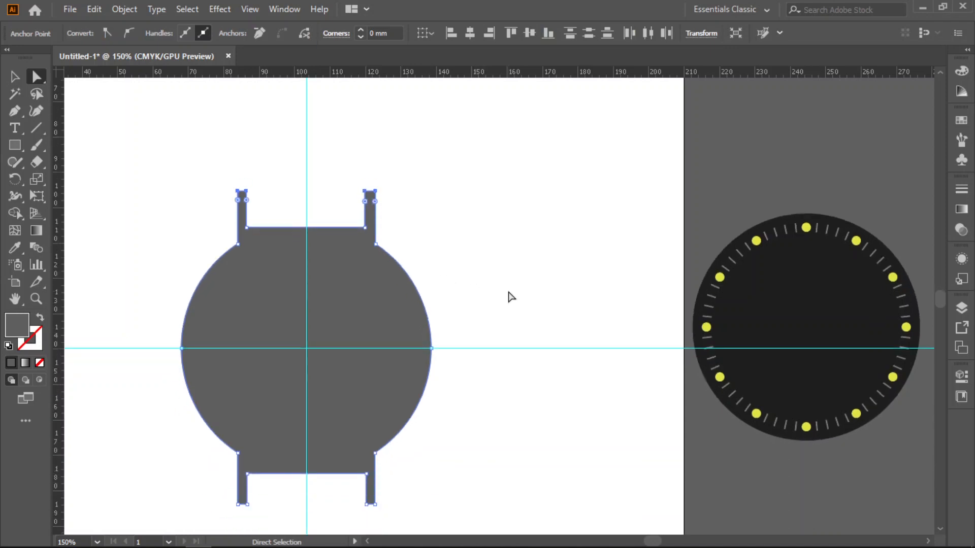
{"action": "left_click", "coordinate": [490, 291]}
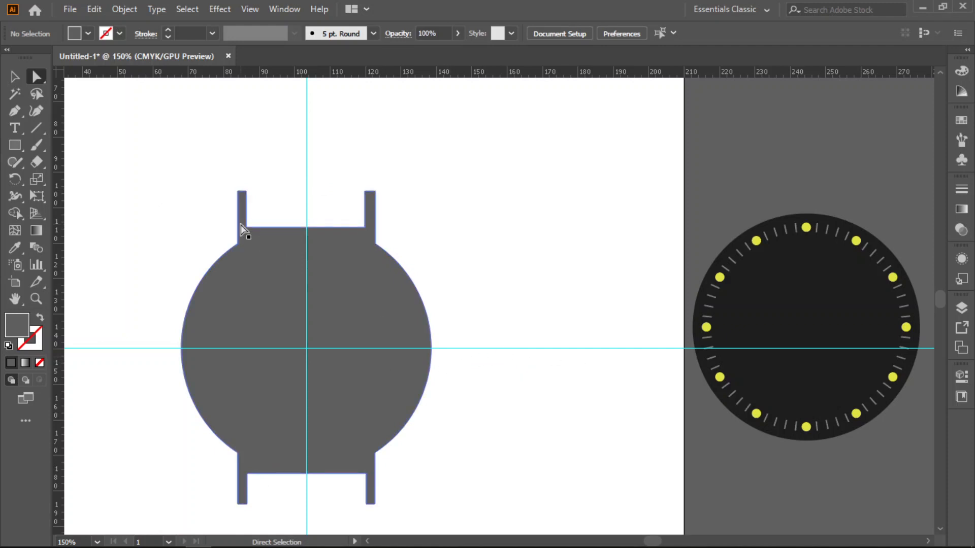
Step: Enlarge the artboard vertically to about 520 mm tall by extending its top and bottom edges
{"action": "scroll", "coordinate": [241, 224], "scroll_direction": "down", "scroll_amount": 2}
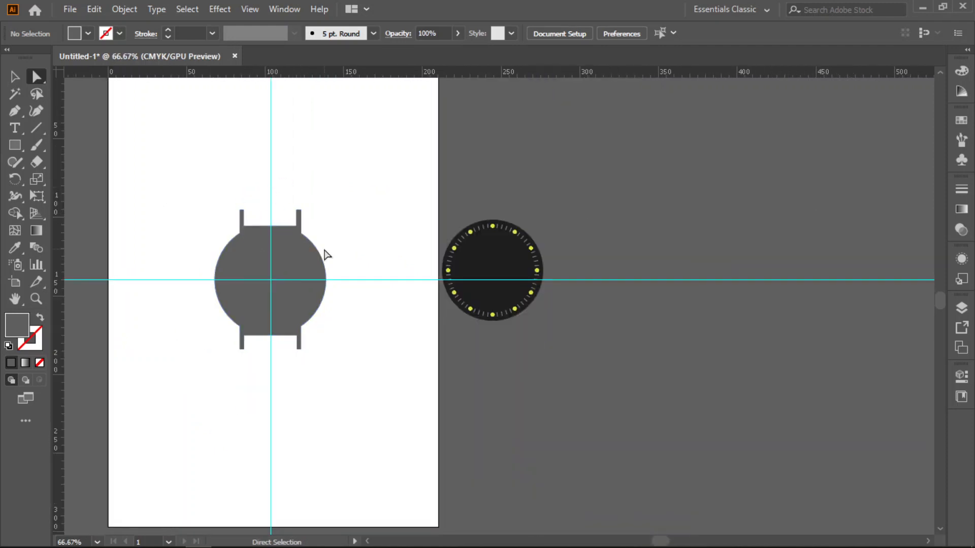
{"action": "scroll", "coordinate": [327, 254], "scroll_direction": "up", "scroll_amount": 2}
{"action": "scroll", "coordinate": [326, 254], "scroll_direction": "down", "scroll_amount": 1}
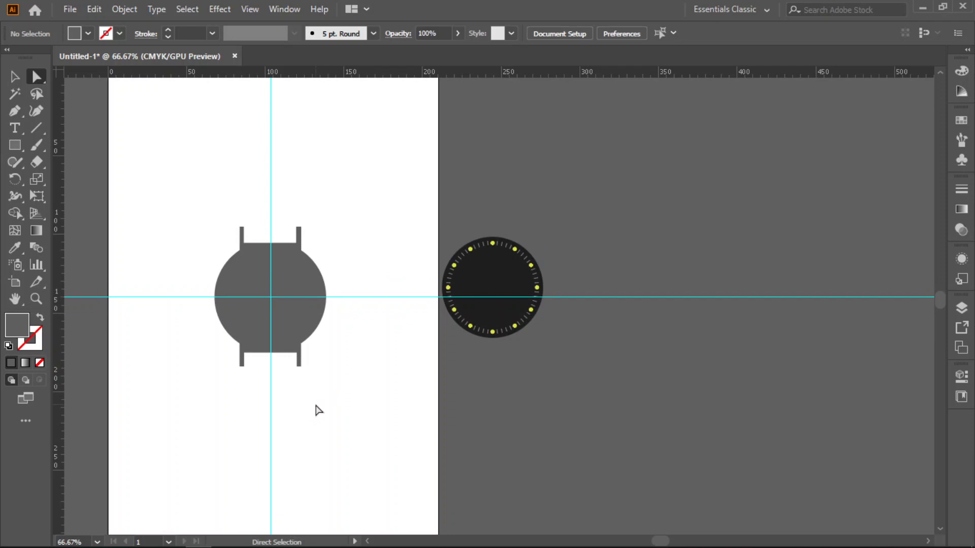
{"action": "scroll", "coordinate": [315, 406], "scroll_direction": "down", "scroll_amount": 1}
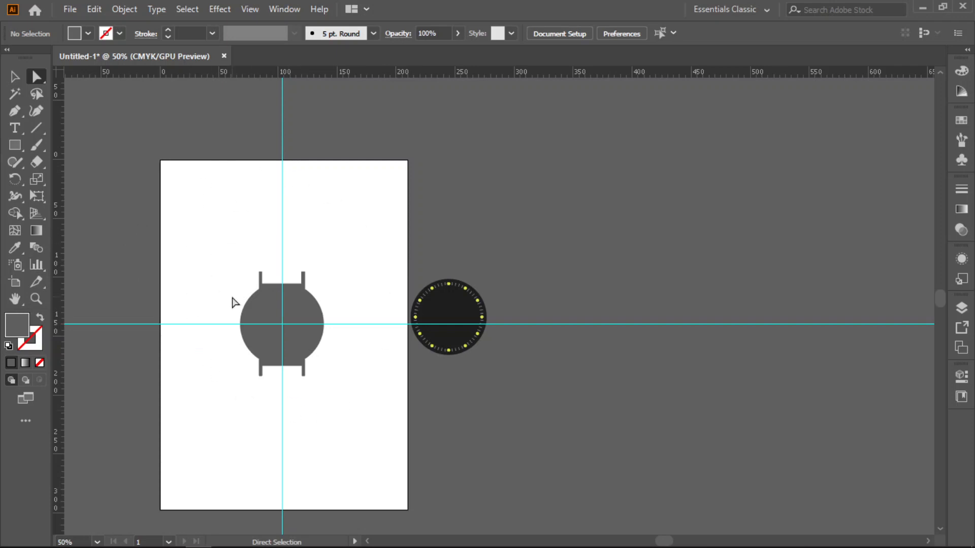
{"action": "scroll", "coordinate": [234, 300], "scroll_direction": "down", "scroll_amount": 1}
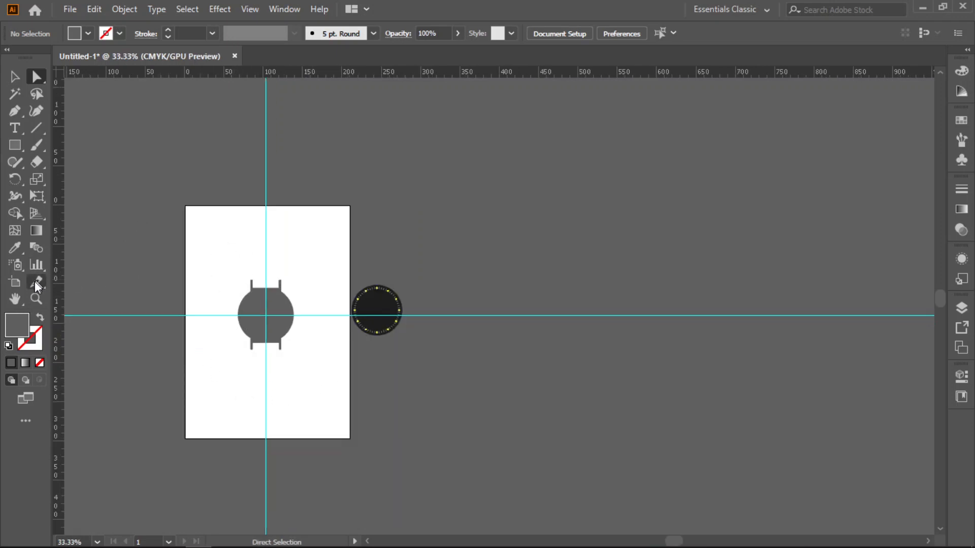
{"action": "left_click", "coordinate": [15, 281]}
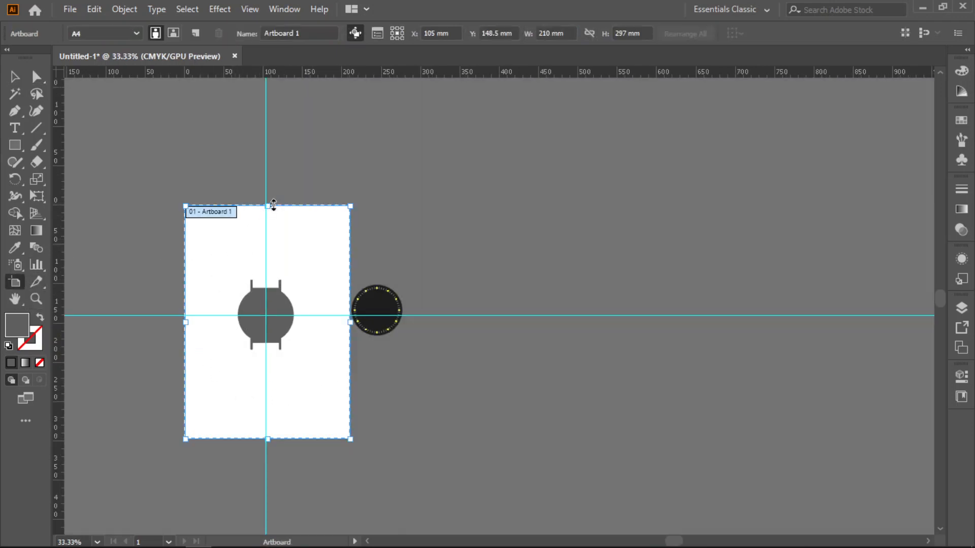
{"action": "left_click_drag", "start_coordinate": [264, 204], "coordinate": [266, 108]}
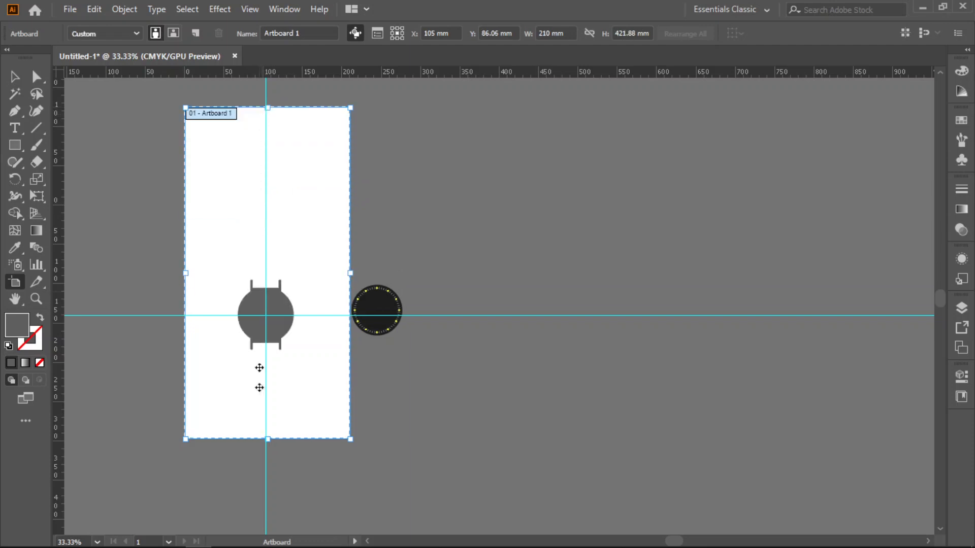
{"action": "left_click_drag", "start_coordinate": [266, 438], "coordinate": [266, 517]}
{"action": "left_click", "coordinate": [14, 77]}
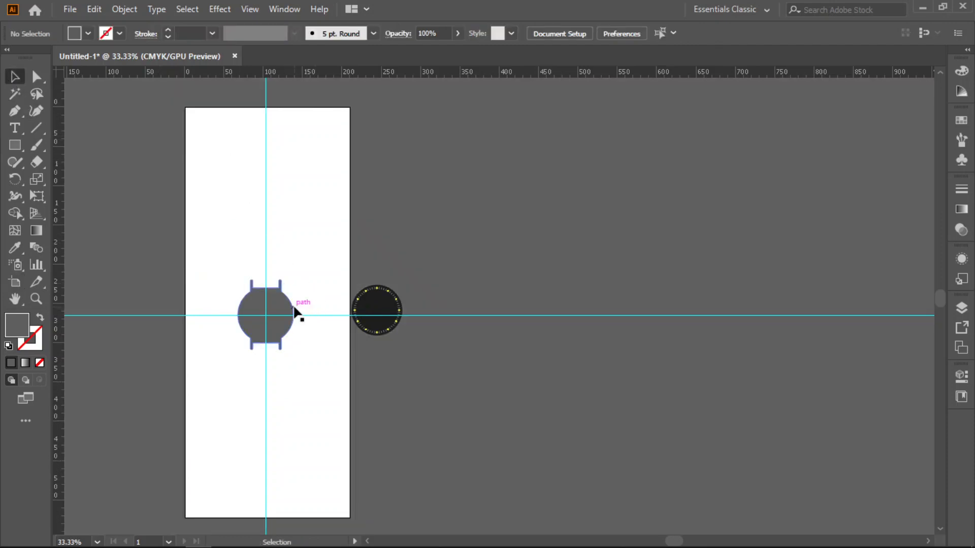
Step: Draw a rectangle about 32 by 17 mm between the two lower lugs, centred on the vertical guide
{"action": "scroll", "coordinate": [266, 305], "scroll_direction": "up", "scroll_amount": 4}
{"action": "left_click_drag", "start_coordinate": [394, 321], "coordinate": [531, 290]}
{"action": "scroll", "coordinate": [440, 279], "scroll_direction": "down", "scroll_amount": 2}
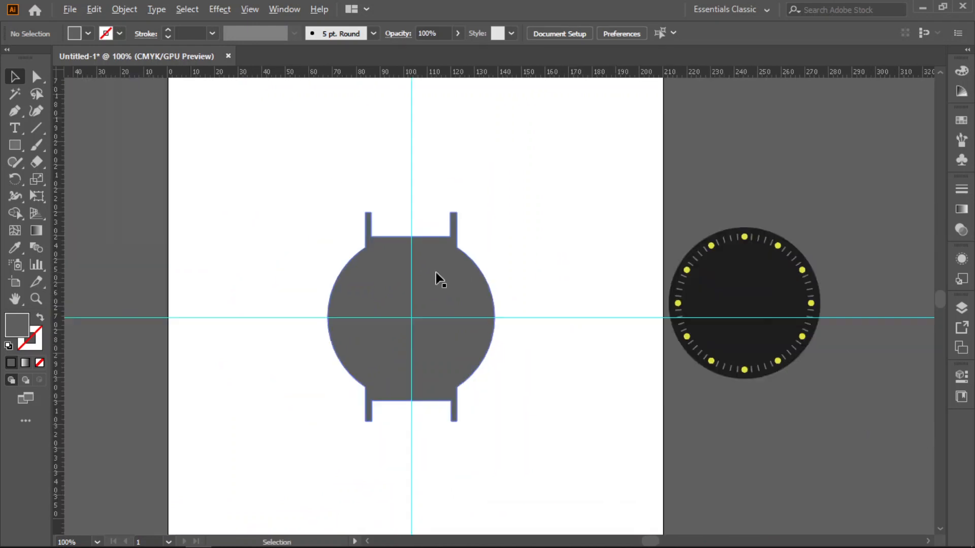
{"action": "scroll", "coordinate": [337, 282], "scroll_direction": "down", "scroll_amount": 8}
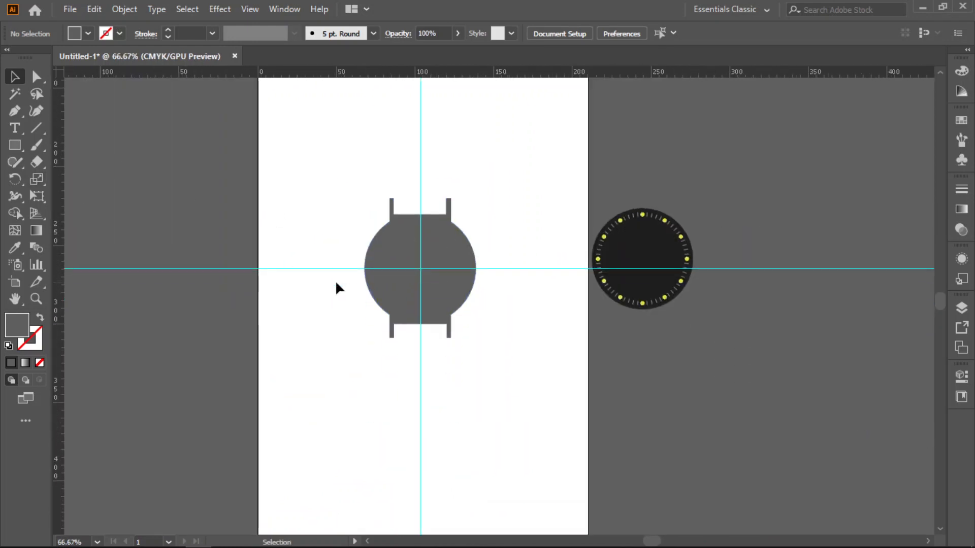
{"action": "left_click", "coordinate": [15, 145]}
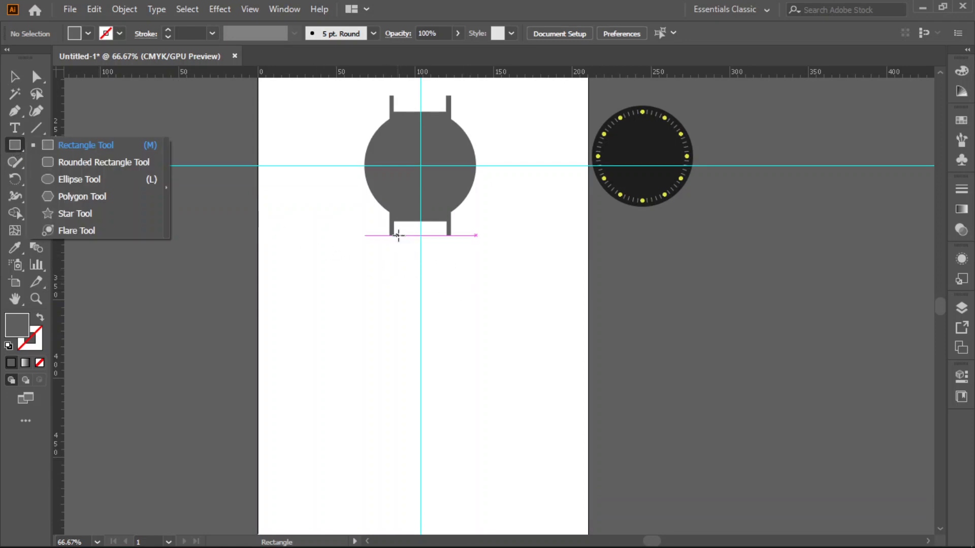
{"action": "scroll", "coordinate": [396, 227], "scroll_direction": "up", "scroll_amount": 4}
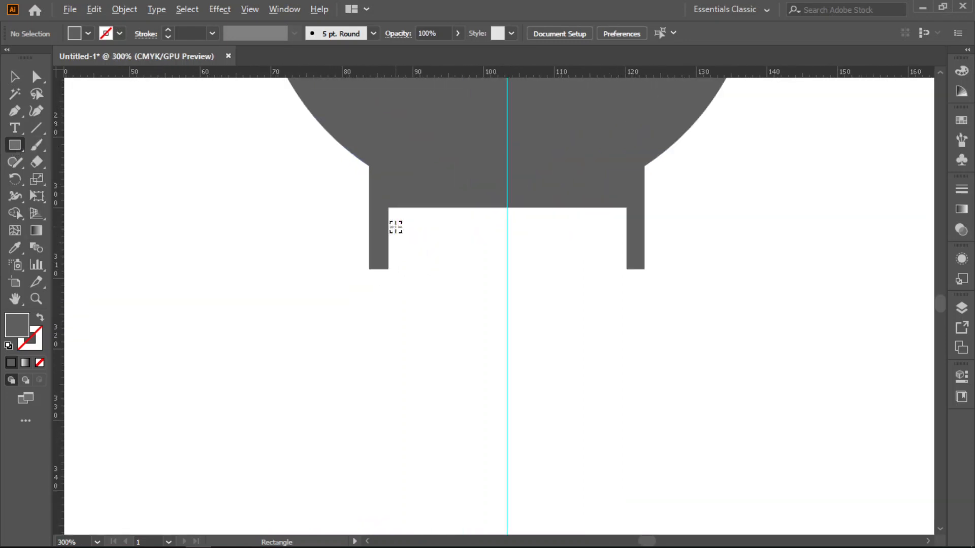
{"action": "left_click_drag", "start_coordinate": [395, 217], "coordinate": [621, 340]}
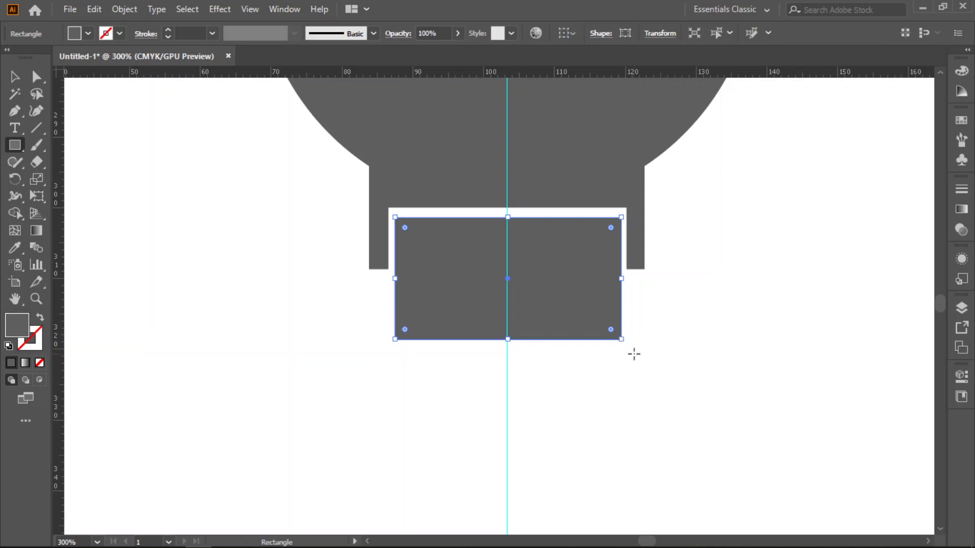
{"action": "scroll", "coordinate": [522, 356], "scroll_direction": "down", "scroll_amount": 4}
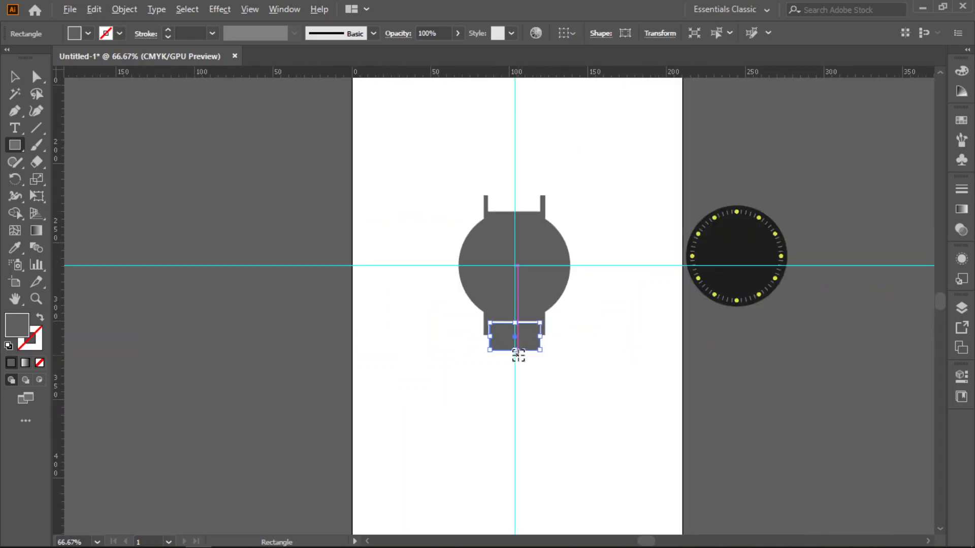
Step: Stretch the lower rectangle downward into a strap about 156 mm long, keeping its top edge in place
{"action": "left_click", "coordinate": [15, 77]}
{"action": "scroll", "coordinate": [510, 403], "scroll_direction": "down", "scroll_amount": 1}
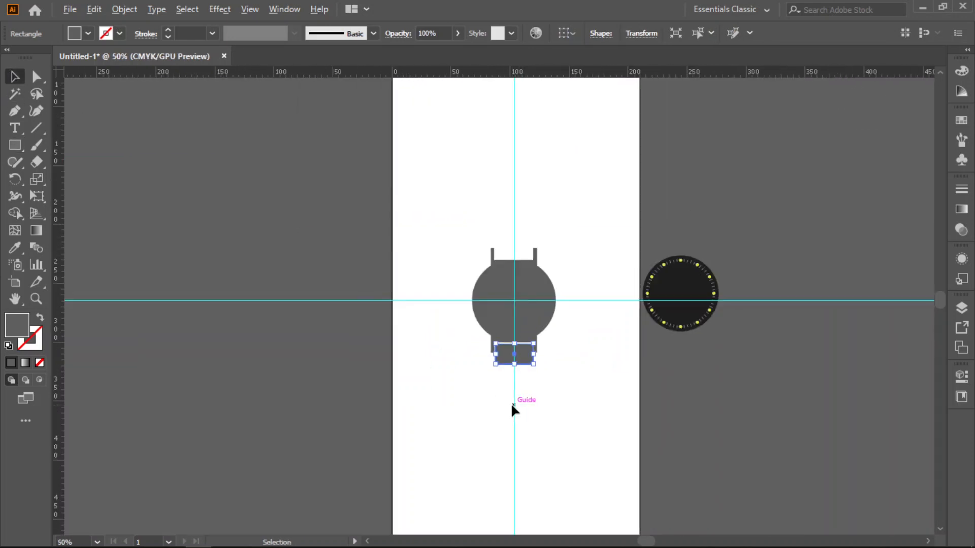
{"action": "left_click_drag", "start_coordinate": [553, 411], "coordinate": [348, 257]}
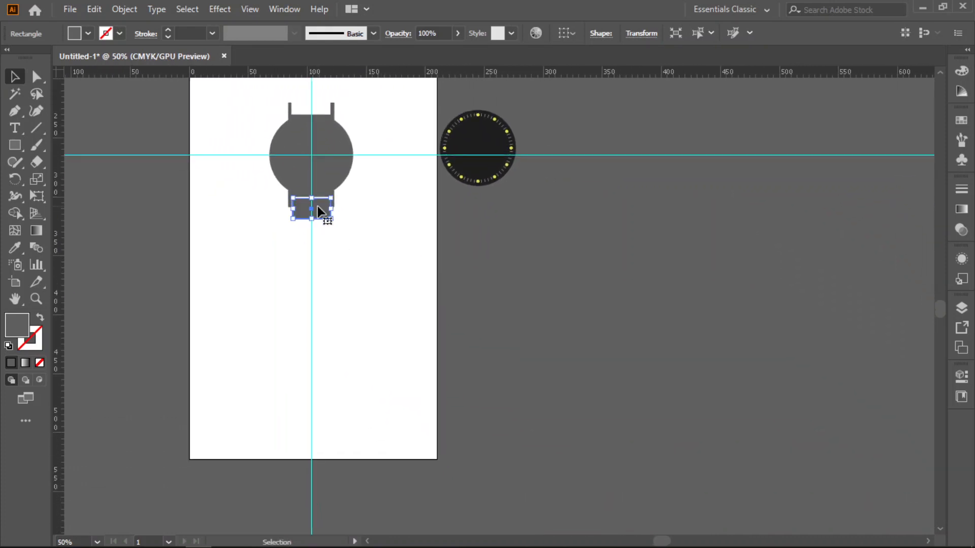
{"action": "left_click_drag", "start_coordinate": [314, 220], "coordinate": [311, 383]}
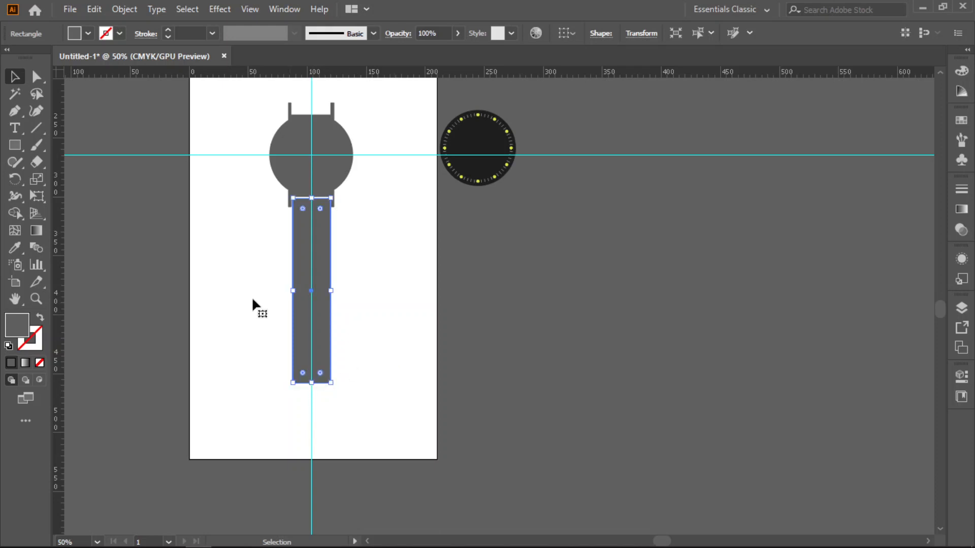
{"action": "left_click", "coordinate": [286, 273]}
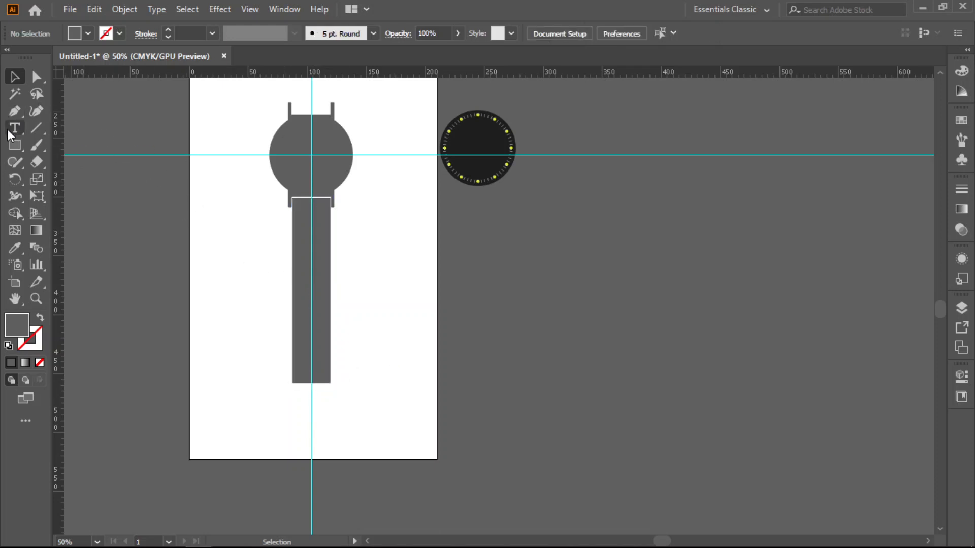
Step: Add an anchor point at the middle of the strap's bottom edge and pull it down about 22 mm to form a point
{"action": "left_click", "coordinate": [14, 113]}
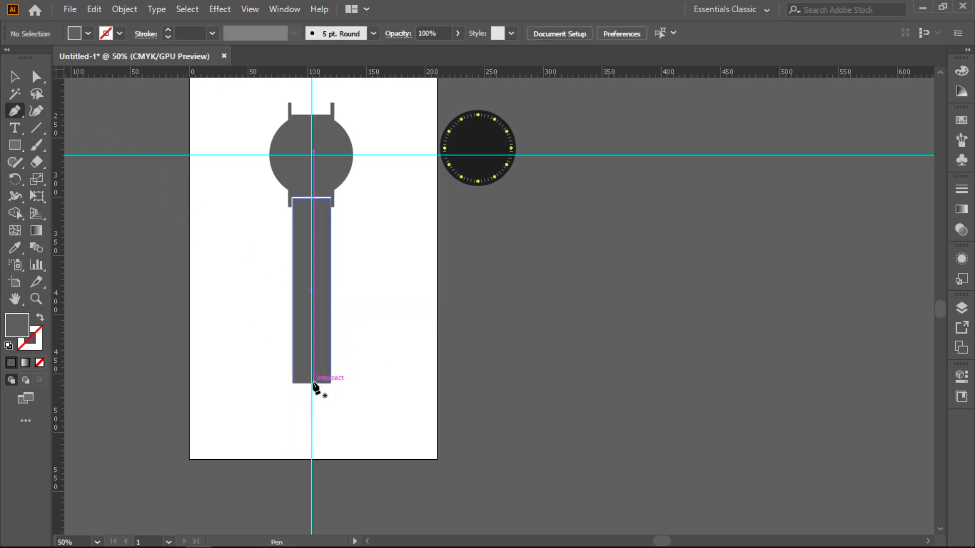
{"action": "left_click", "coordinate": [19, 109]}
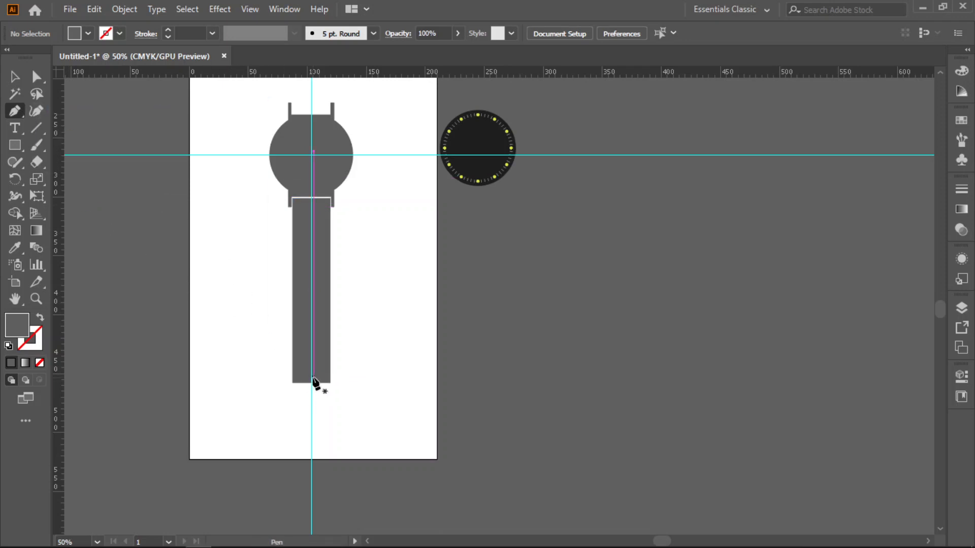
{"action": "left_click", "coordinate": [14, 76]}
{"action": "left_click", "coordinate": [314, 302]}
{"action": "left_click", "coordinate": [19, 114]}
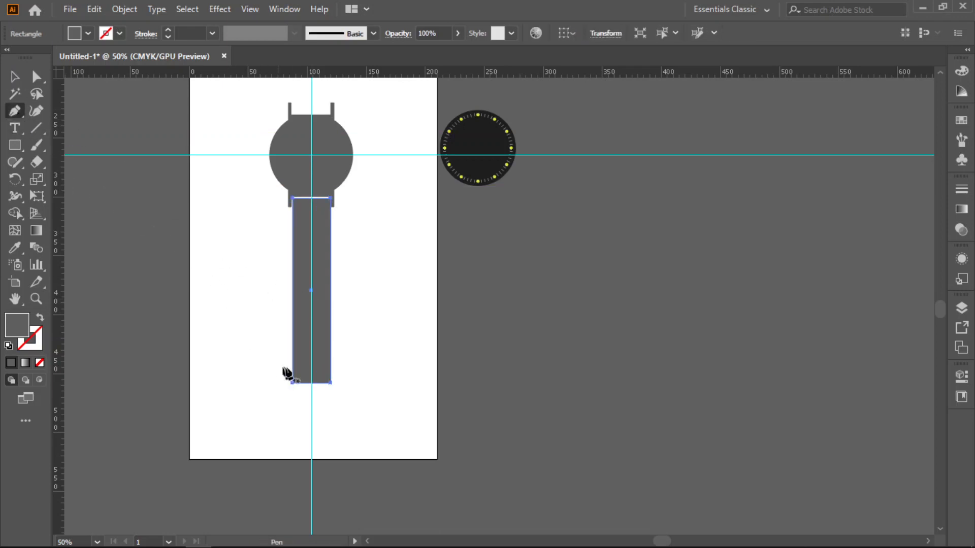
{"action": "scroll", "coordinate": [314, 383], "scroll_direction": "up", "scroll_amount": 6}
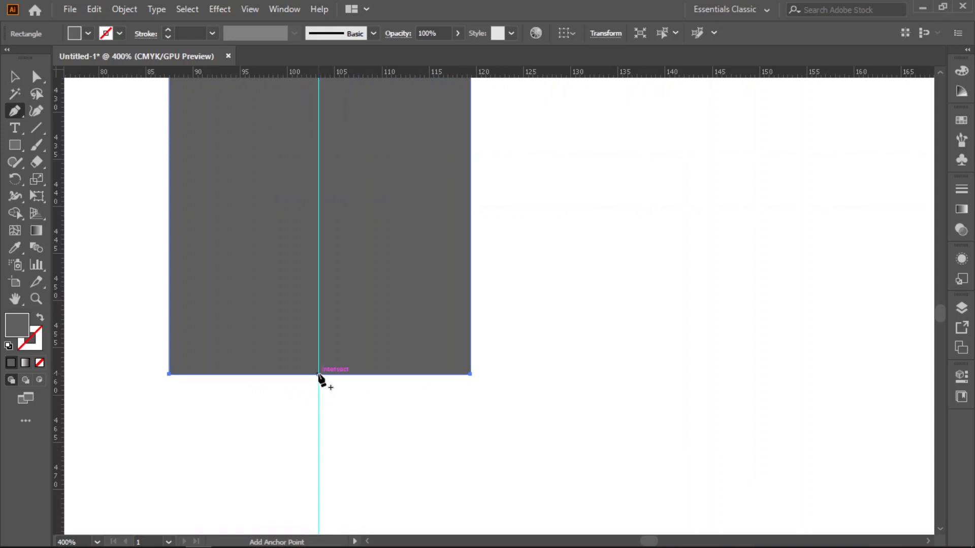
{"action": "left_click", "coordinate": [319, 375]}
{"action": "left_click", "coordinate": [42, 80]}
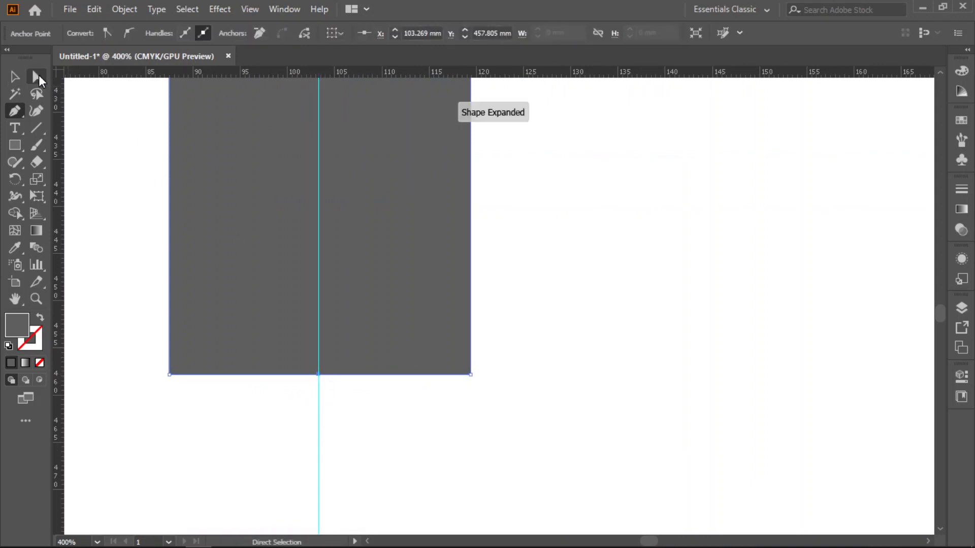
{"action": "left_click", "coordinate": [39, 75]}
{"action": "scroll", "coordinate": [329, 387], "scroll_direction": "down", "scroll_amount": 4}
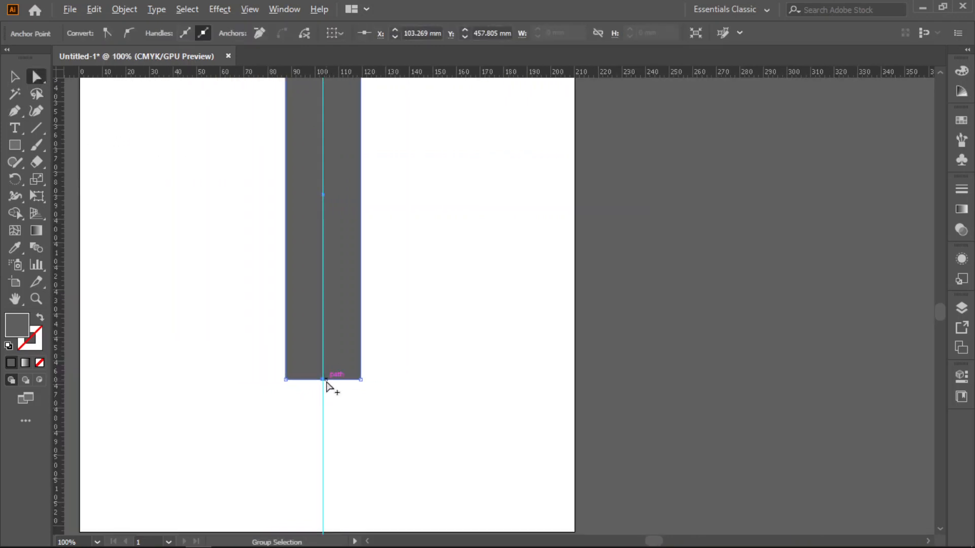
{"action": "left_click_drag", "start_coordinate": [323, 380], "coordinate": [323, 431]}
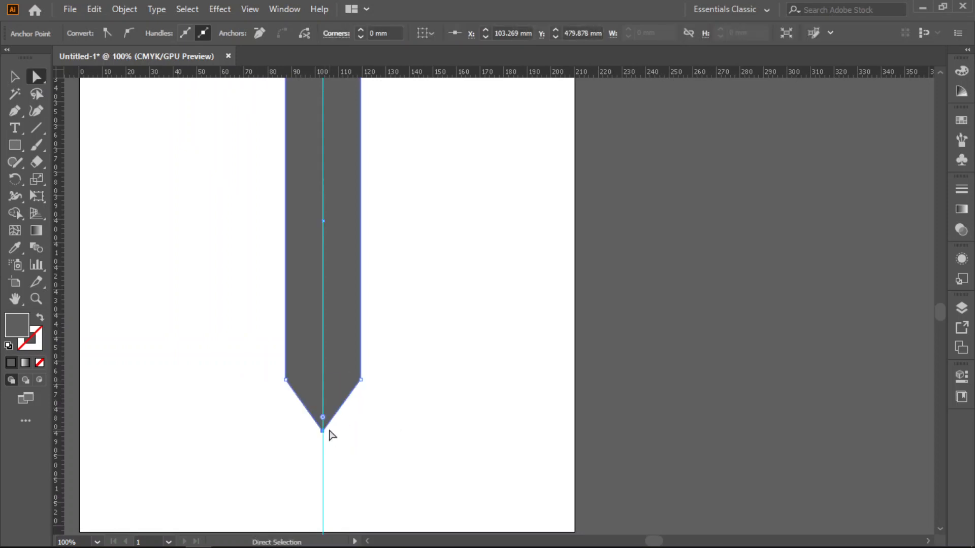
Step: Try rounding all of the strap's corners to a radius of 12.64 mm, and undo the rounding
{"action": "left_click", "coordinate": [15, 79]}
{"action": "left_click", "coordinate": [188, 254]}
{"action": "left_click", "coordinate": [316, 333]}
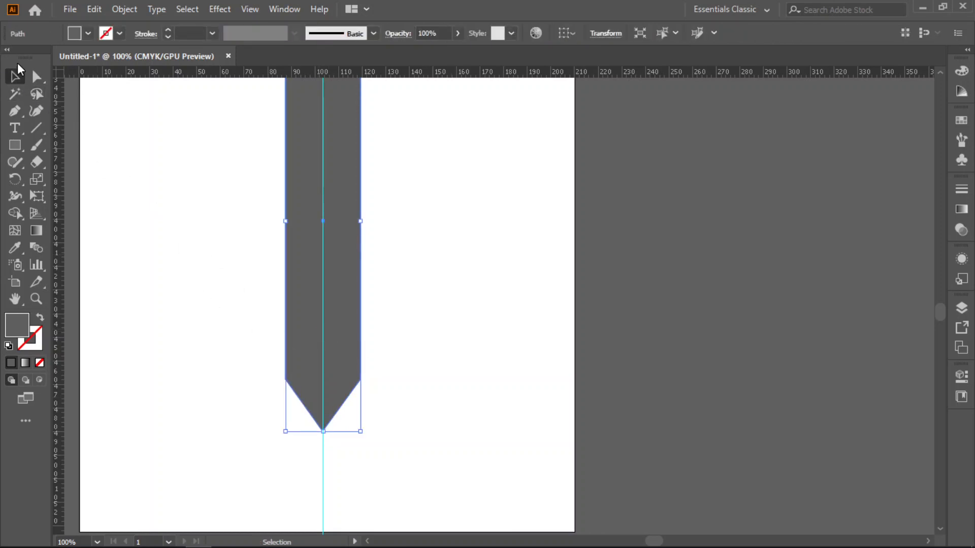
{"action": "left_click", "coordinate": [37, 76]}
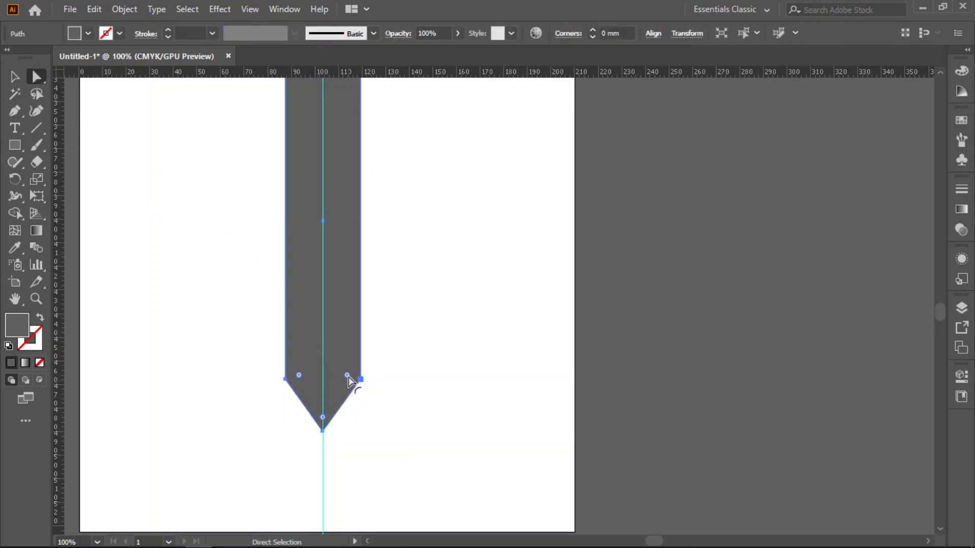
{"action": "left_click_drag", "start_coordinate": [347, 377], "coordinate": [342, 338]}
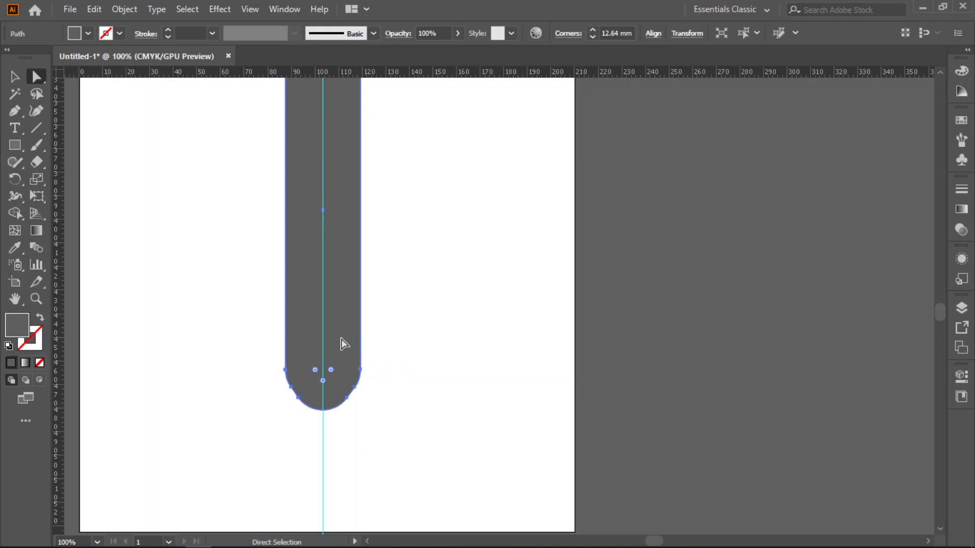
{"action": "left_click", "coordinate": [444, 312]}
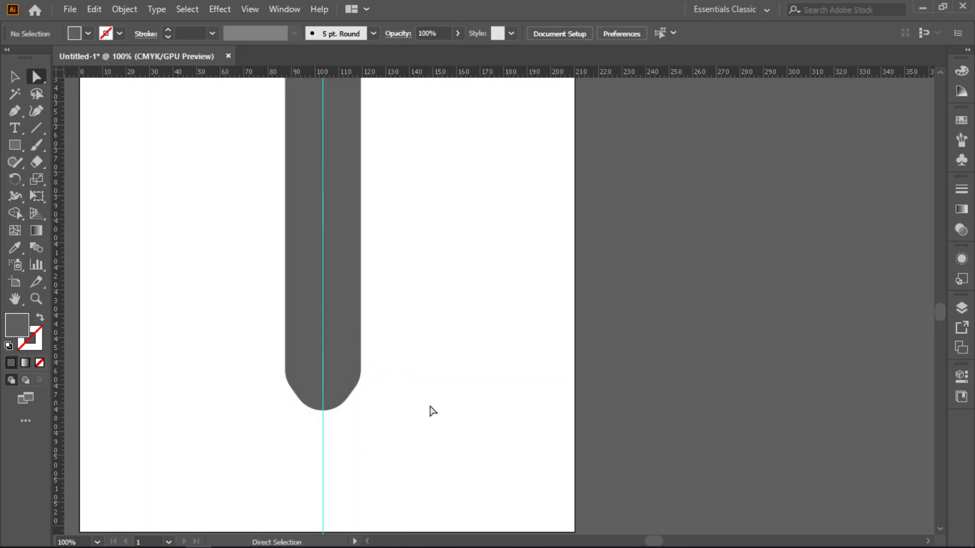
{"action": "scroll", "coordinate": [434, 411], "scroll_direction": "down", "scroll_amount": 2}
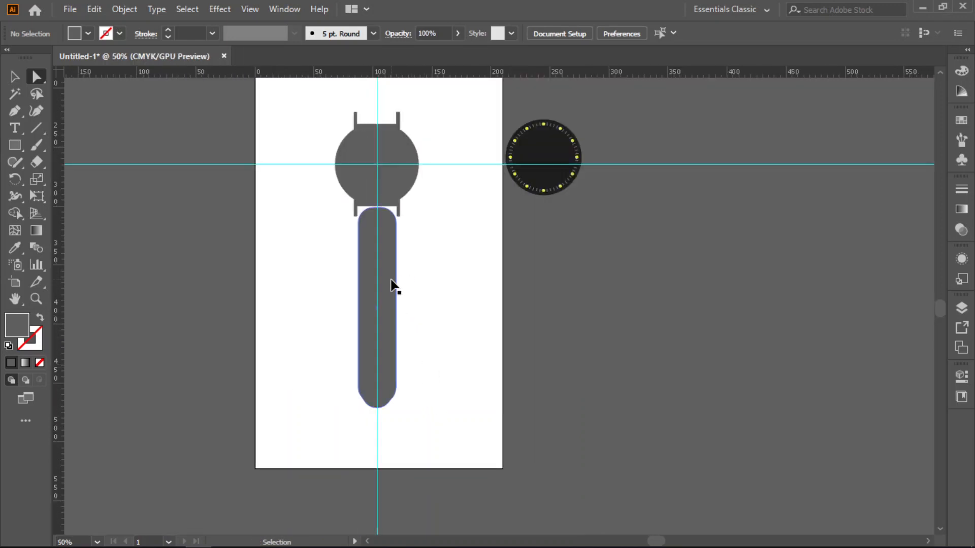
{"action": "key", "text": "ctrl+z"}
Step: Round only the corners at the strap's pointed lower end into a smooth tip
{"action": "left_click", "coordinate": [455, 337]}
{"action": "left_click_drag", "start_coordinate": [338, 374], "coordinate": [456, 433]}
{"action": "left_click_drag", "start_coordinate": [382, 395], "coordinate": [384, 370]}
{"action": "left_click", "coordinate": [450, 364]}
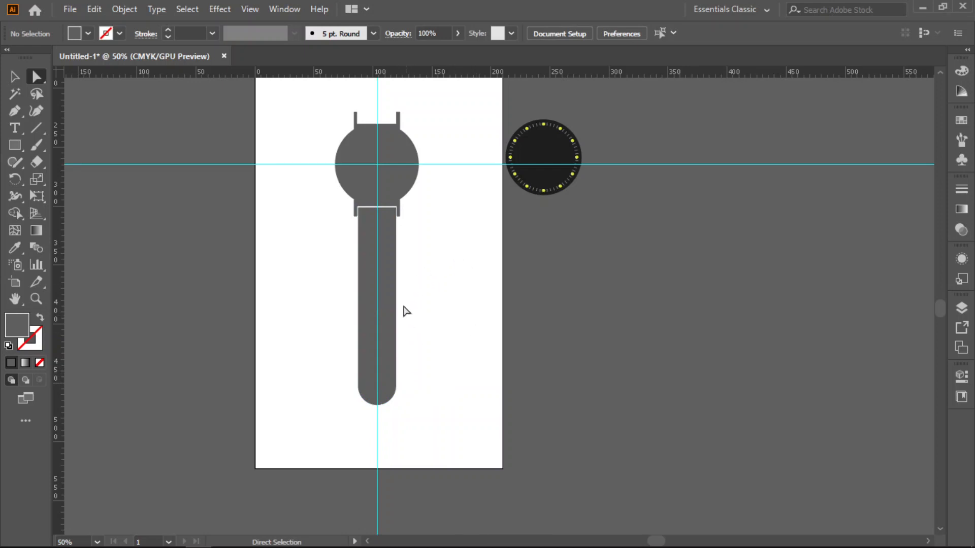
Step: Draw a rectangle about 32 mm wide and 13 mm high between the two upper lugs of the watch case
{"action": "left_click", "coordinate": [392, 295]}
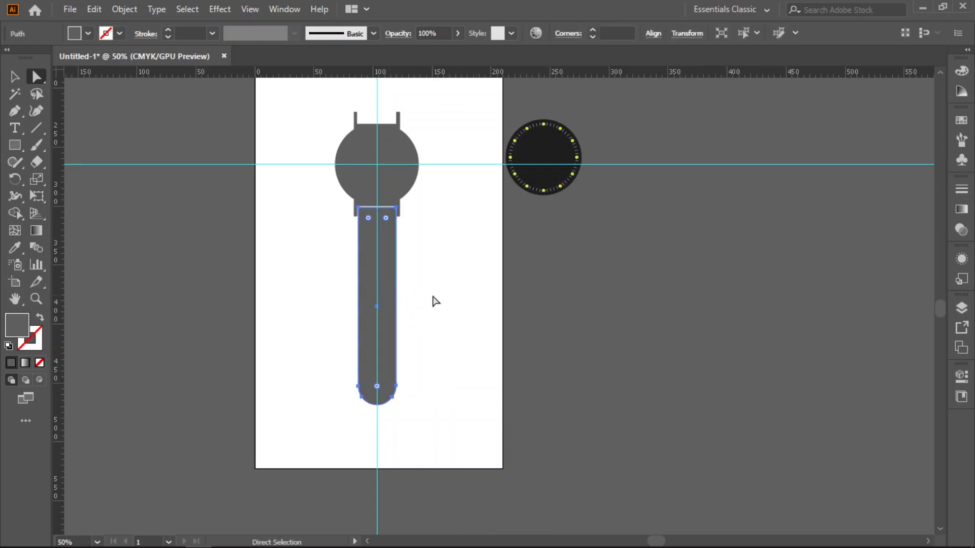
{"action": "scroll", "coordinate": [433, 301], "scroll_direction": "up", "scroll_amount": 3}
{"action": "left_click", "coordinate": [468, 350]}
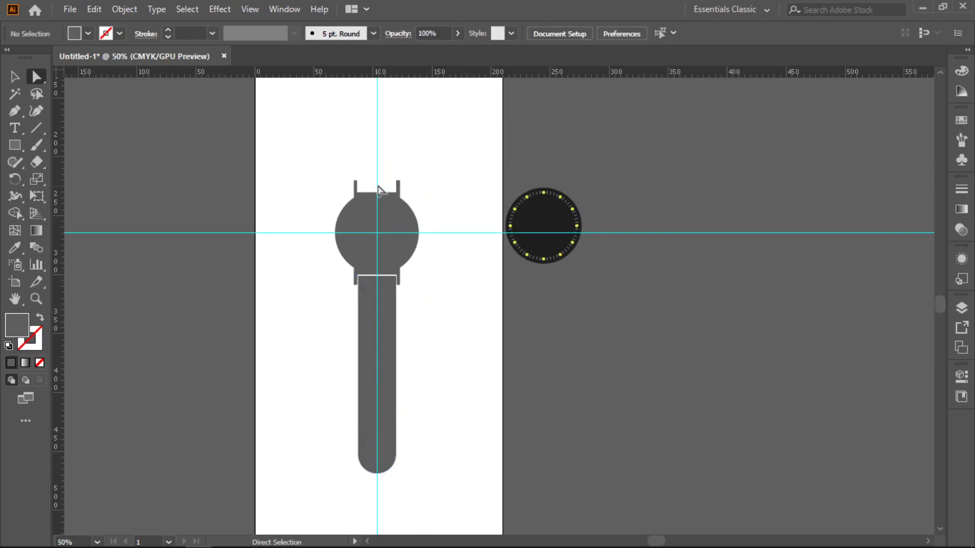
{"action": "scroll", "coordinate": [412, 283], "scroll_direction": "up", "scroll_amount": 3}
{"action": "scroll", "coordinate": [427, 300], "scroll_direction": "up", "scroll_amount": 2}
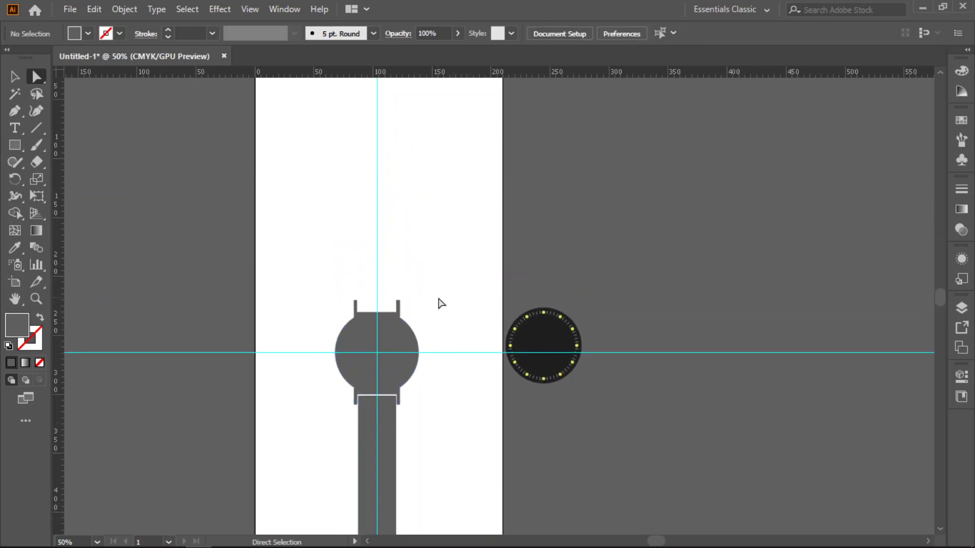
{"action": "scroll", "coordinate": [440, 304], "scroll_direction": "up", "scroll_amount": 1}
{"action": "left_click", "coordinate": [15, 146]}
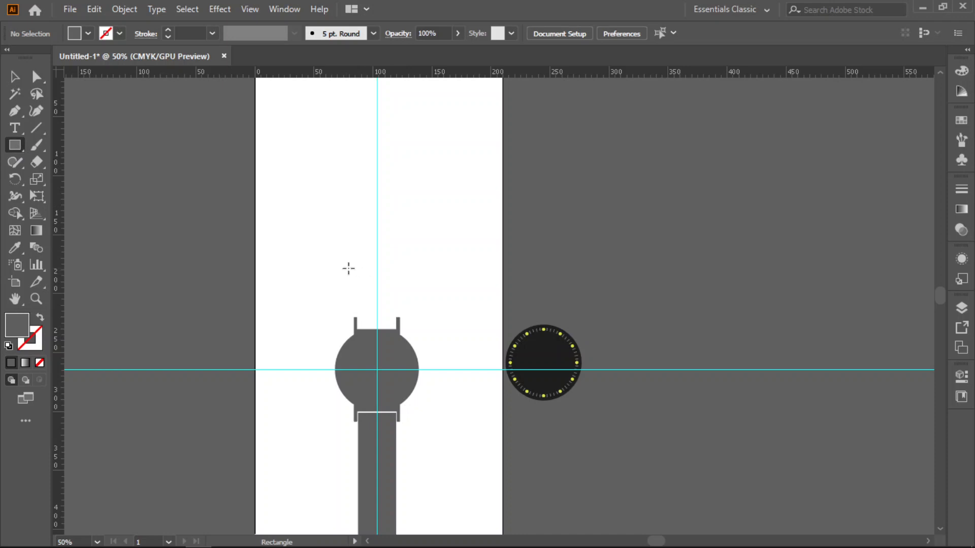
{"action": "scroll", "coordinate": [374, 290], "scroll_direction": "up", "scroll_amount": 2}
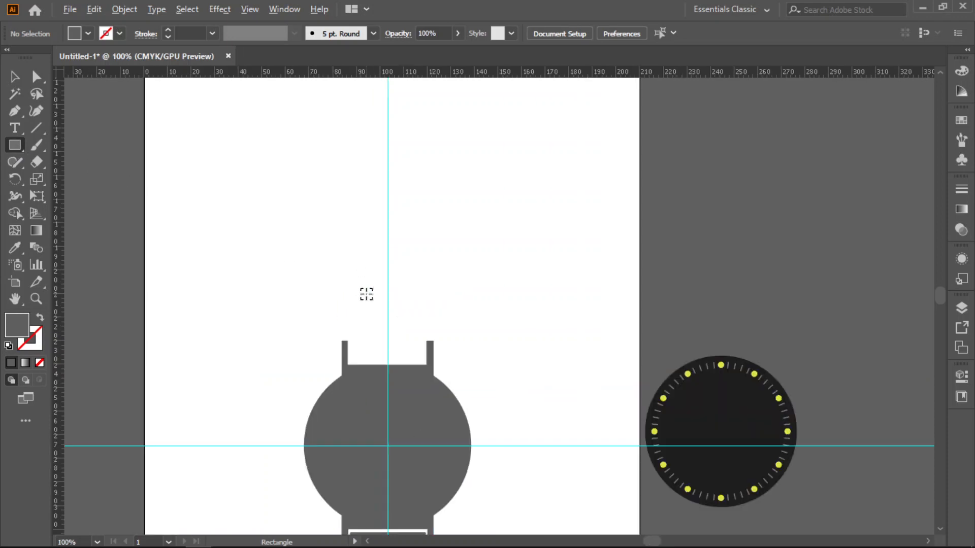
{"action": "left_click_drag", "start_coordinate": [331, 356], "coordinate": [484, 417]}
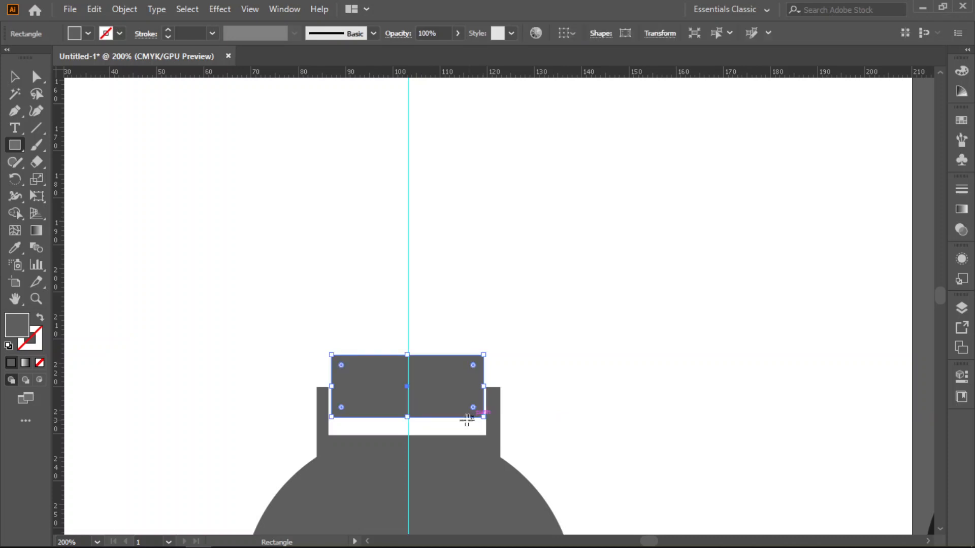
Step: Stretch the new rectangle upward into an upper strap about 140 mm long, keeping its bottom edge in place
{"action": "left_click", "coordinate": [14, 76]}
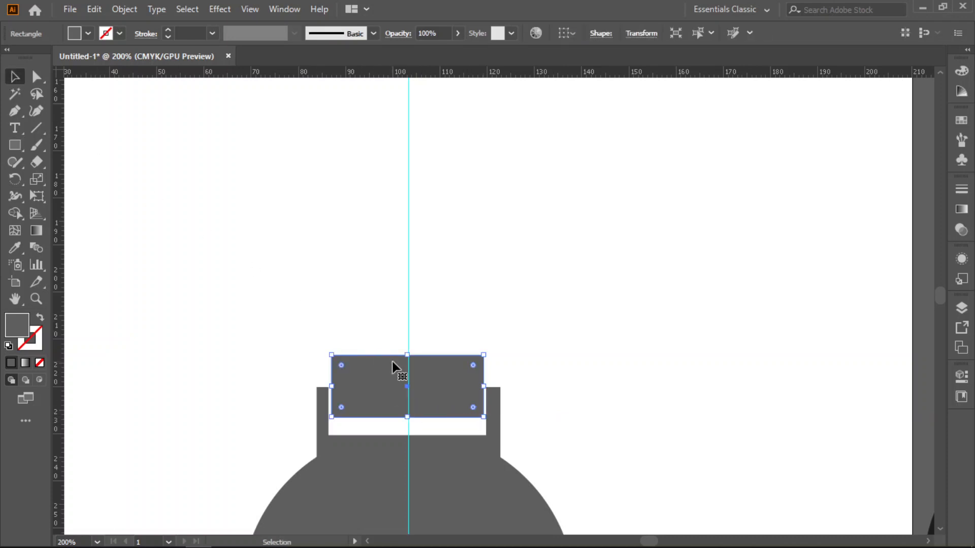
{"action": "left_click_drag", "start_coordinate": [407, 355], "coordinate": [416, 113]}
{"action": "scroll", "coordinate": [442, 283], "scroll_direction": "up", "scroll_amount": 2}
{"action": "scroll", "coordinate": [444, 282], "scroll_direction": "down", "scroll_amount": 5}
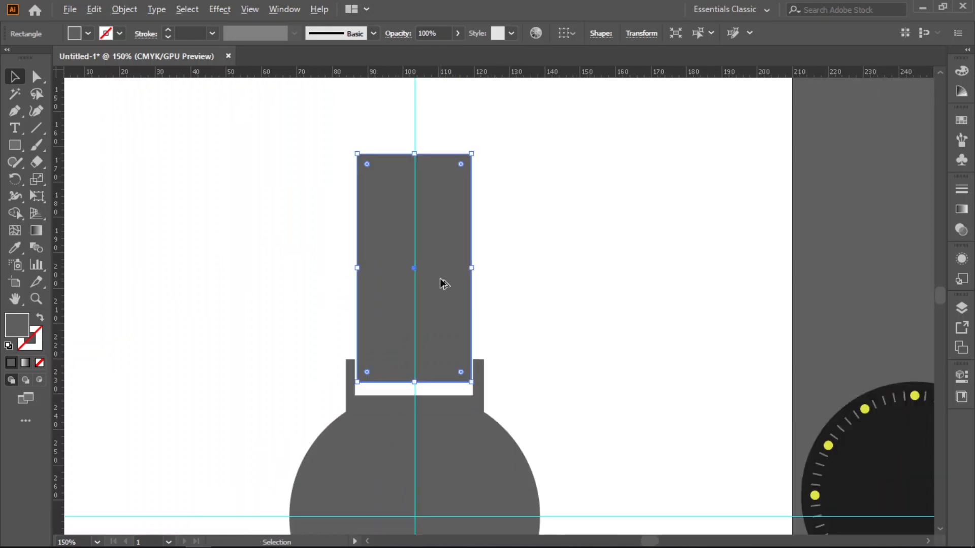
{"action": "left_click_drag", "start_coordinate": [429, 222], "coordinate": [429, 105]}
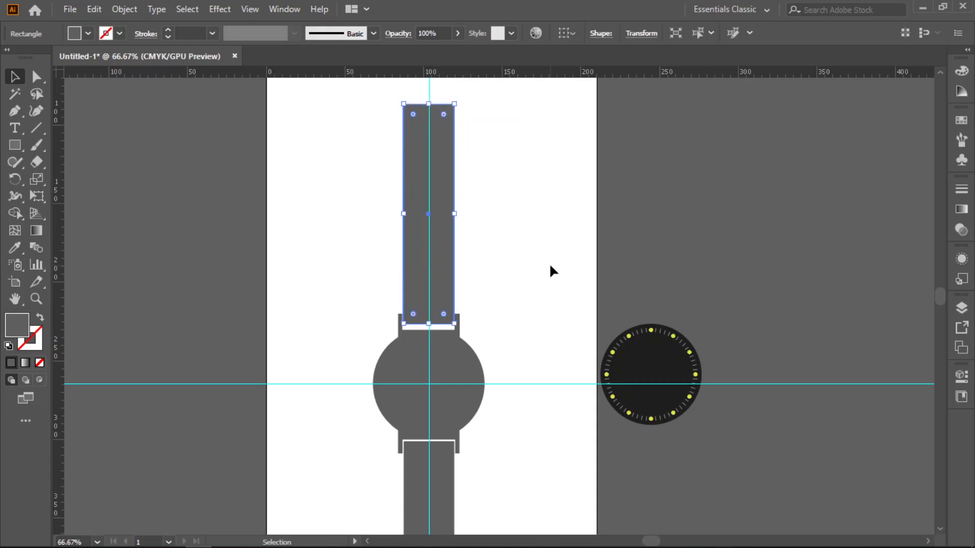
{"action": "scroll", "coordinate": [528, 316], "scroll_direction": "down", "scroll_amount": 2}
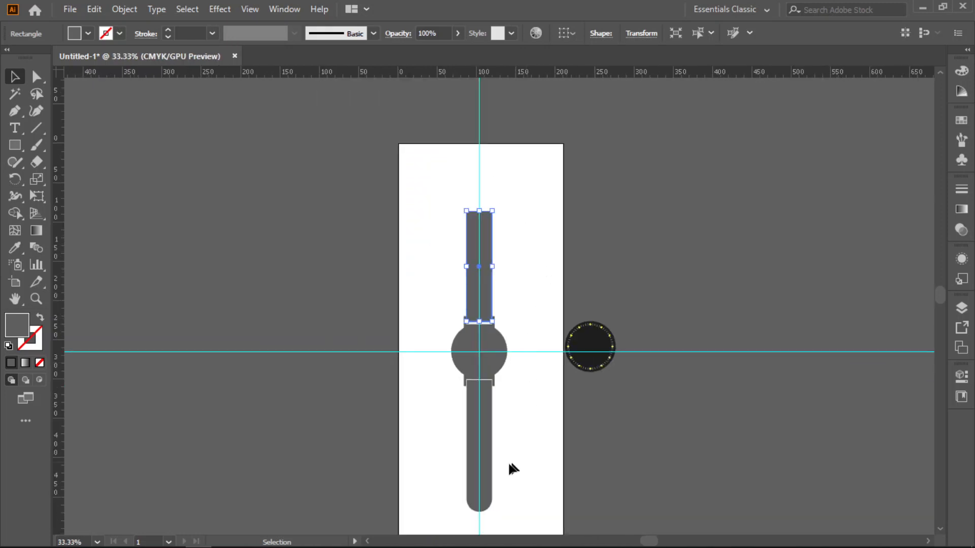
{"action": "left_click", "coordinate": [526, 250]}
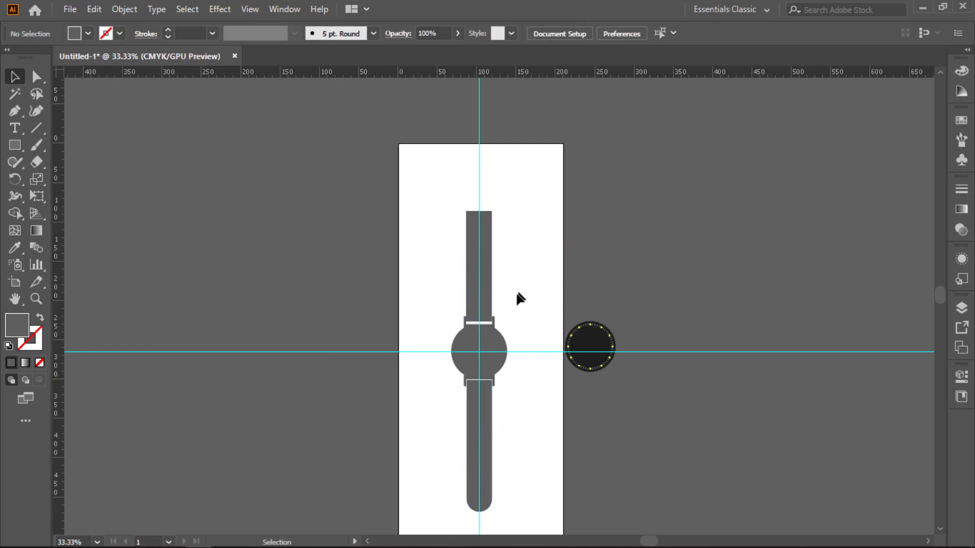
Step: Draw a rectangle about 39 mm wide and 22 mm high above the upper strap's top end
{"action": "scroll", "coordinate": [503, 319], "scroll_direction": "up", "scroll_amount": 5}
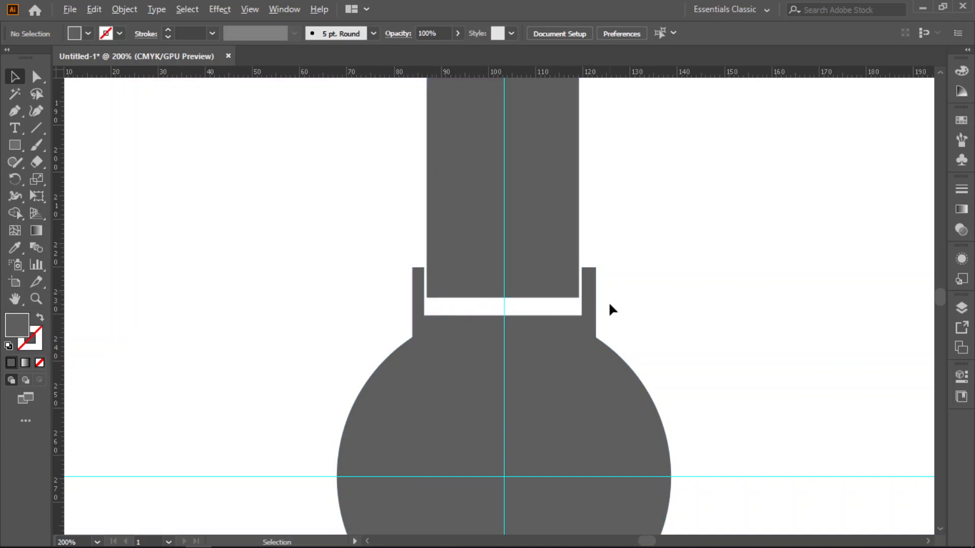
{"action": "scroll", "coordinate": [553, 376], "scroll_direction": "down", "scroll_amount": 4}
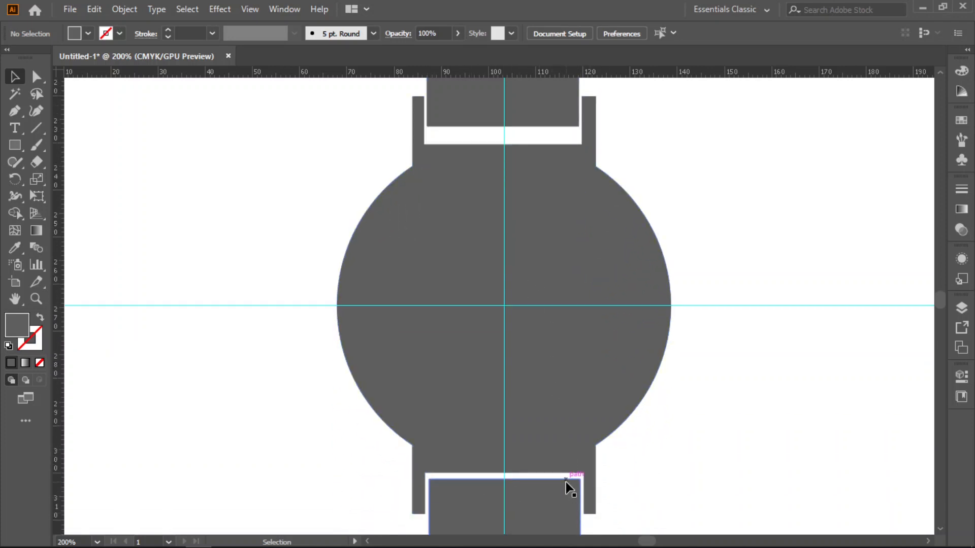
{"action": "scroll", "coordinate": [524, 385], "scroll_direction": "down", "scroll_amount": 5}
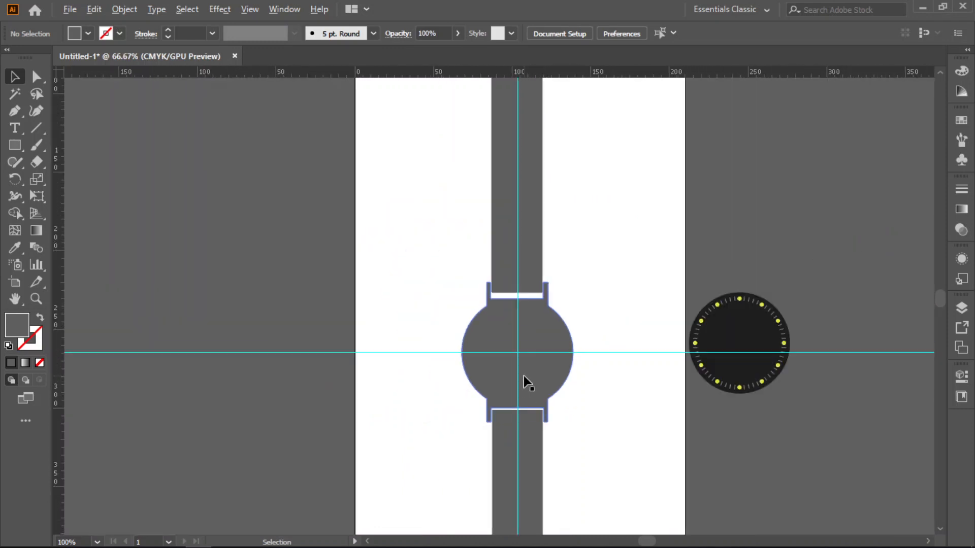
{"action": "scroll", "coordinate": [544, 253], "scroll_direction": "up", "scroll_amount": 5}
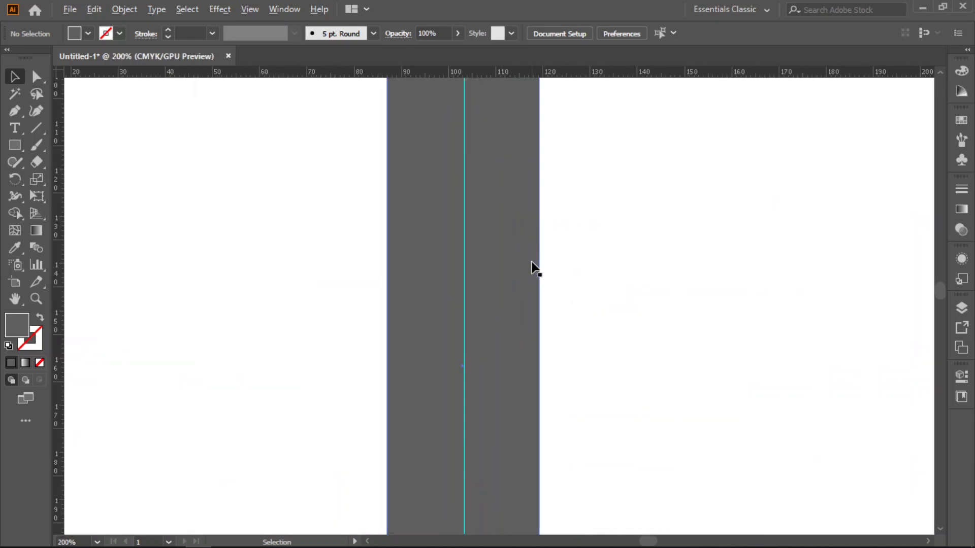
{"action": "left_click_drag", "start_coordinate": [690, 267], "coordinate": [601, 374]}
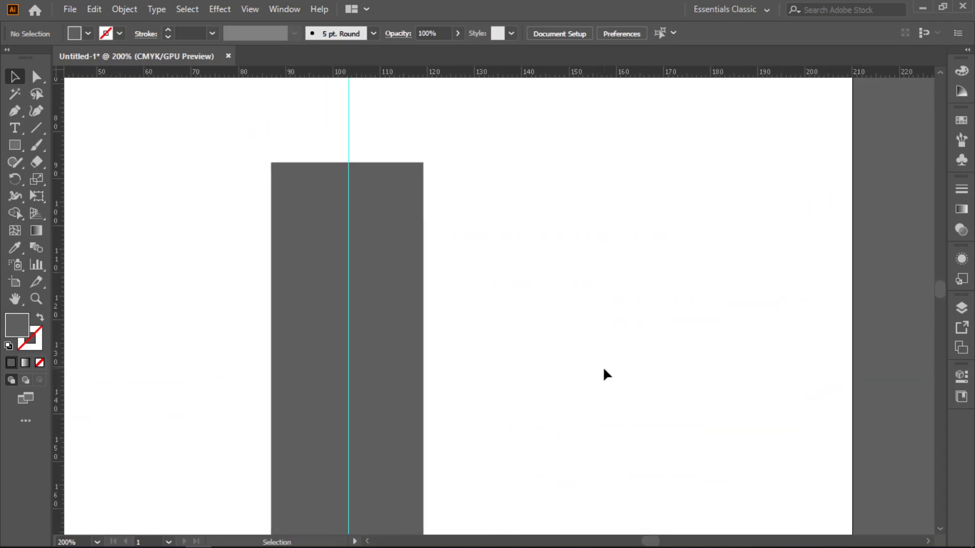
{"action": "left_click", "coordinate": [383, 294]}
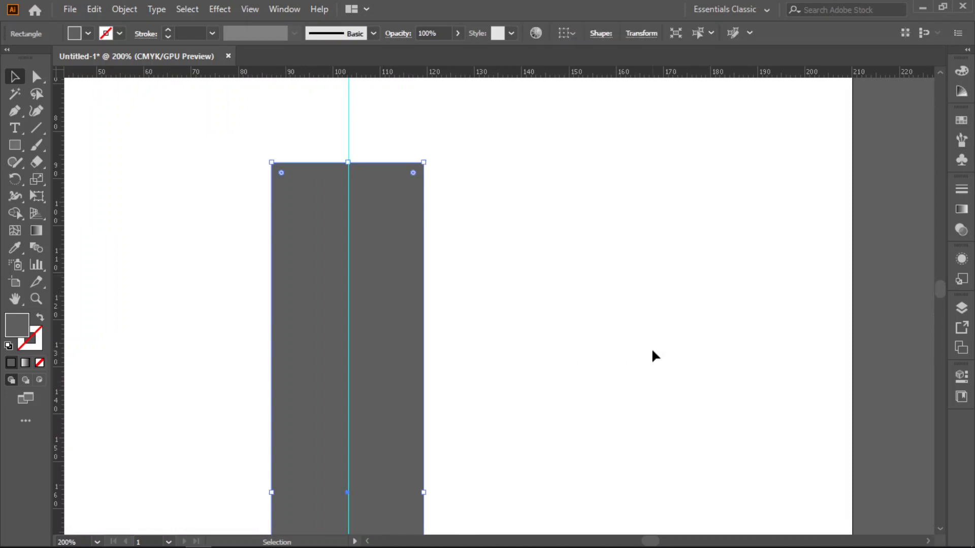
{"action": "scroll", "coordinate": [452, 310], "scroll_direction": "up", "scroll_amount": 4}
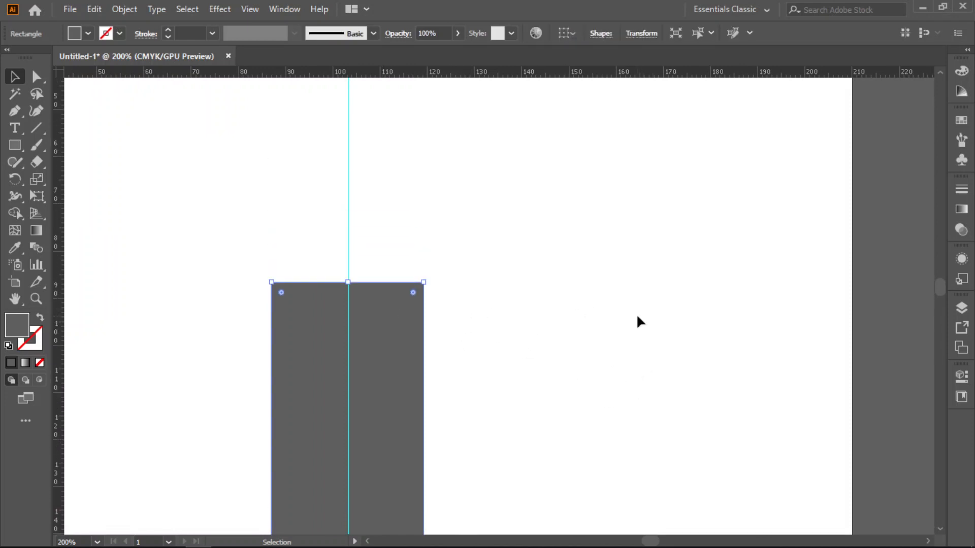
{"action": "left_click", "coordinate": [11, 146]}
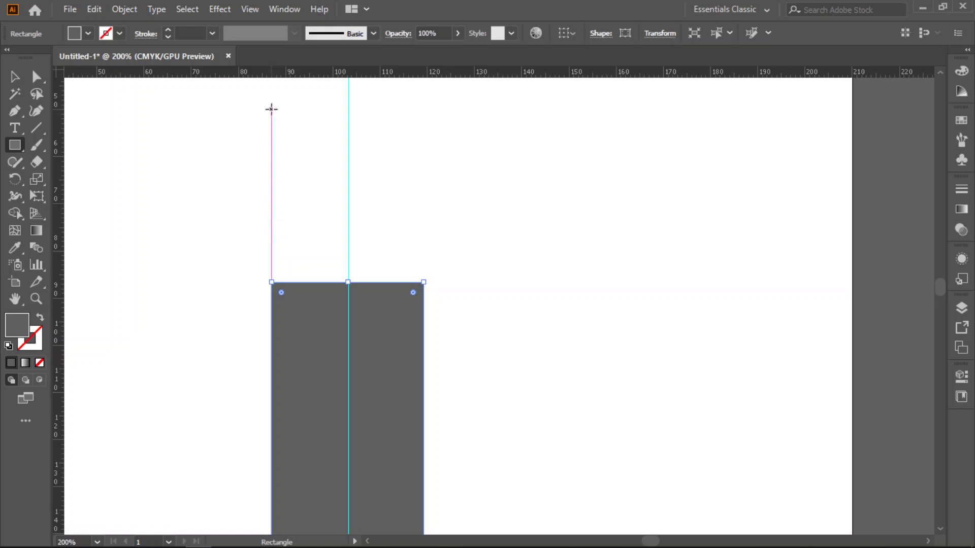
{"action": "left_click_drag", "start_coordinate": [271, 106], "coordinate": [455, 211]}
Step: Move the 39 mm wide rectangle sideways until it is centered on the vertical guide
{"action": "left_click", "coordinate": [15, 76]}
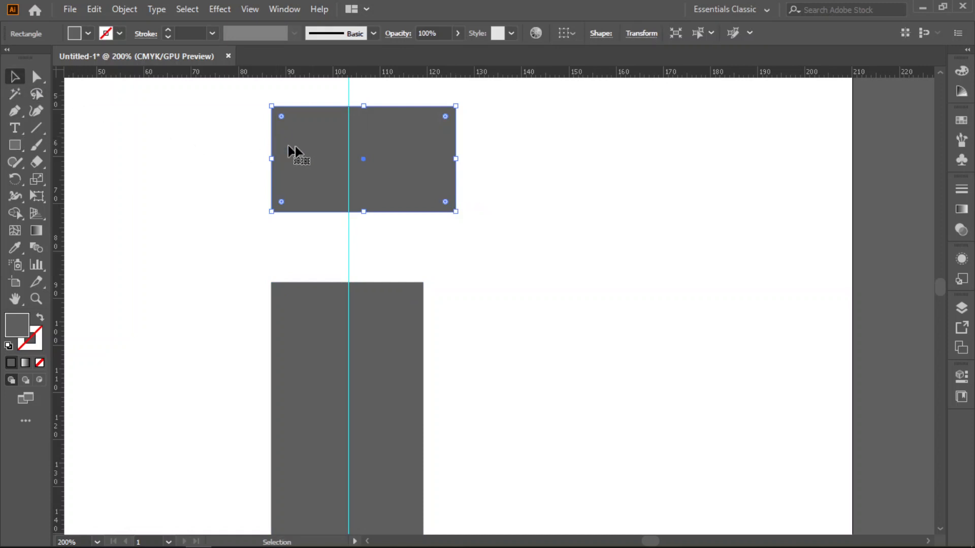
{"action": "left_click_drag", "start_coordinate": [306, 147], "coordinate": [294, 148]}
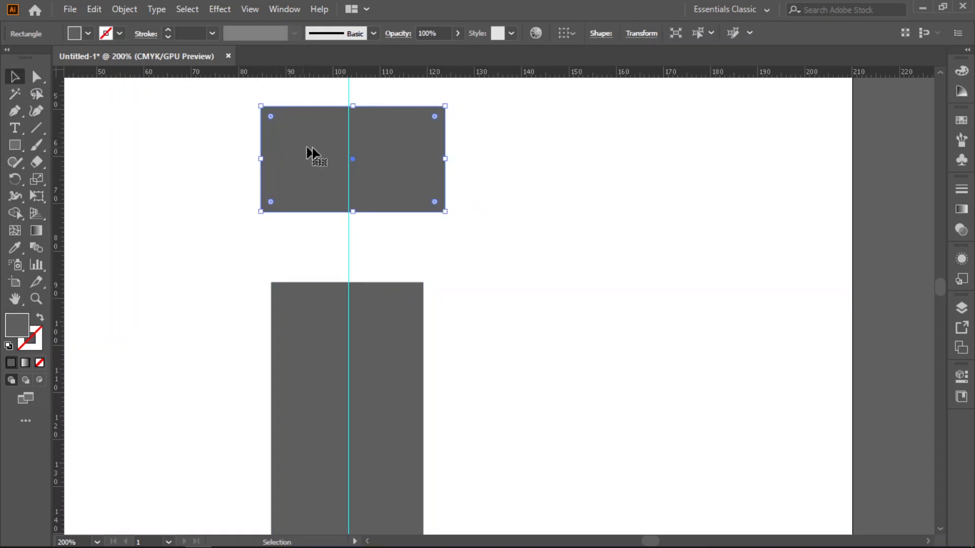
{"action": "left_click_drag", "start_coordinate": [394, 172], "coordinate": [391, 172]}
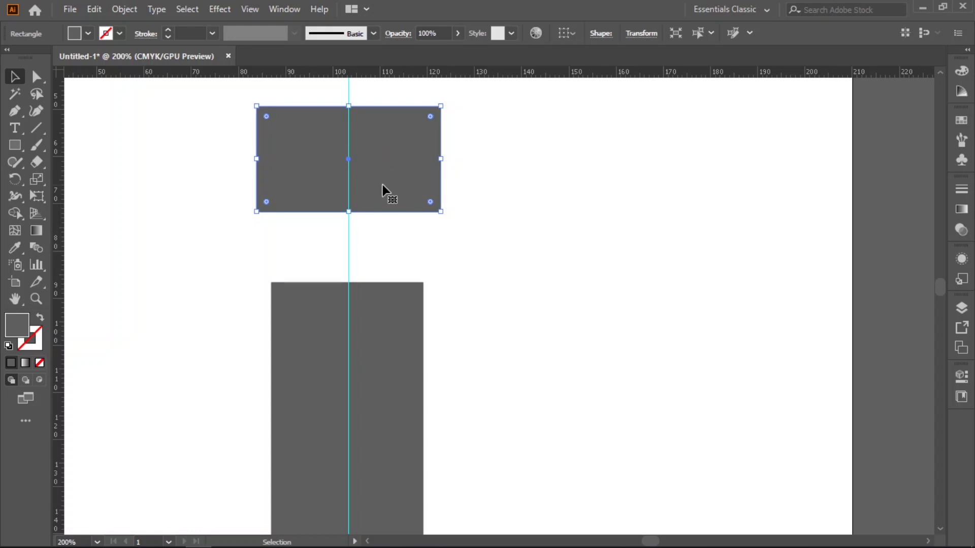
{"action": "left_click", "coordinate": [547, 178]}
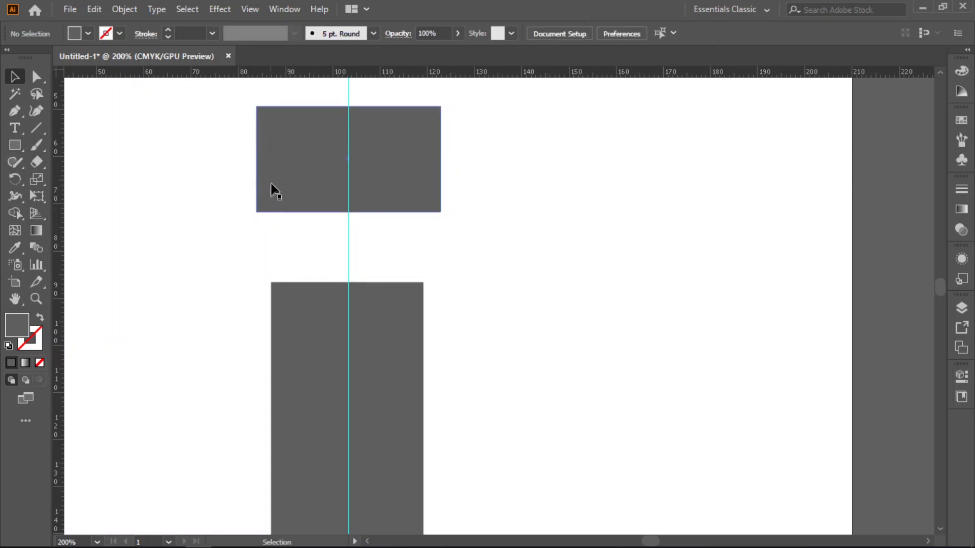
Step: Cut a strap-wide rectangle about 32 by 19 mm out of the buckle rectangle's lower part with Shape Builder, leaving an inverted U frame
{"action": "left_click", "coordinate": [14, 146]}
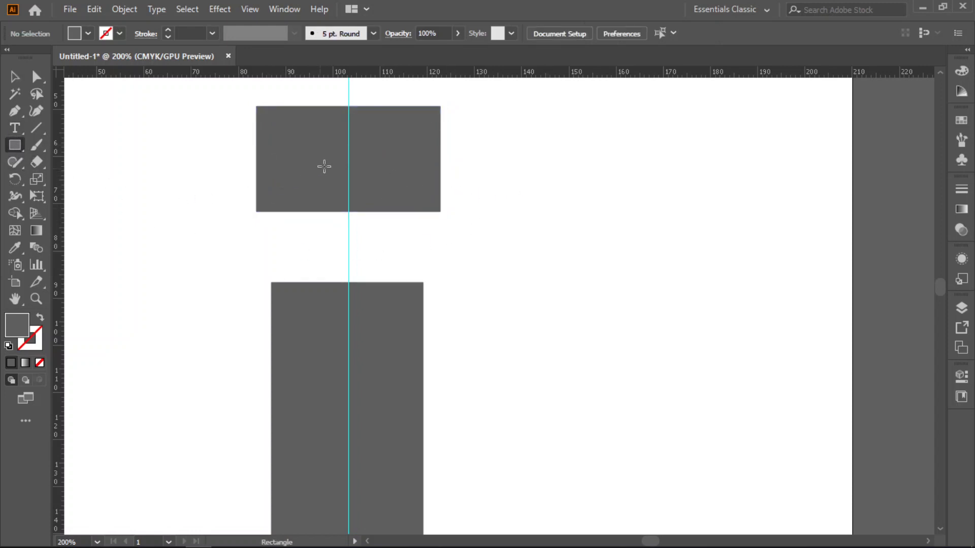
{"action": "left_click_drag", "start_coordinate": [271, 143], "coordinate": [424, 231]}
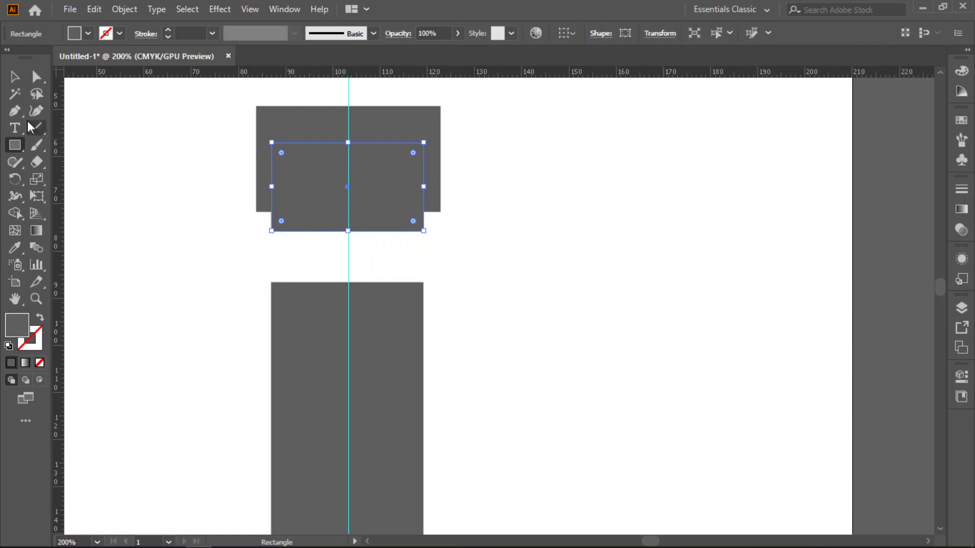
{"action": "left_click", "coordinate": [14, 76]}
{"action": "left_click_drag", "start_coordinate": [171, 116], "coordinate": [527, 238]}
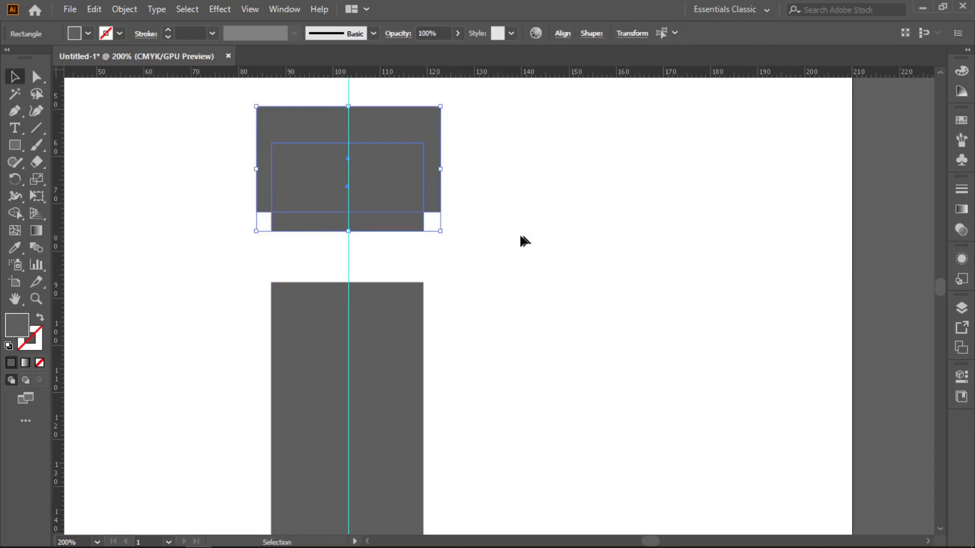
{"action": "left_click", "coordinate": [16, 217]}
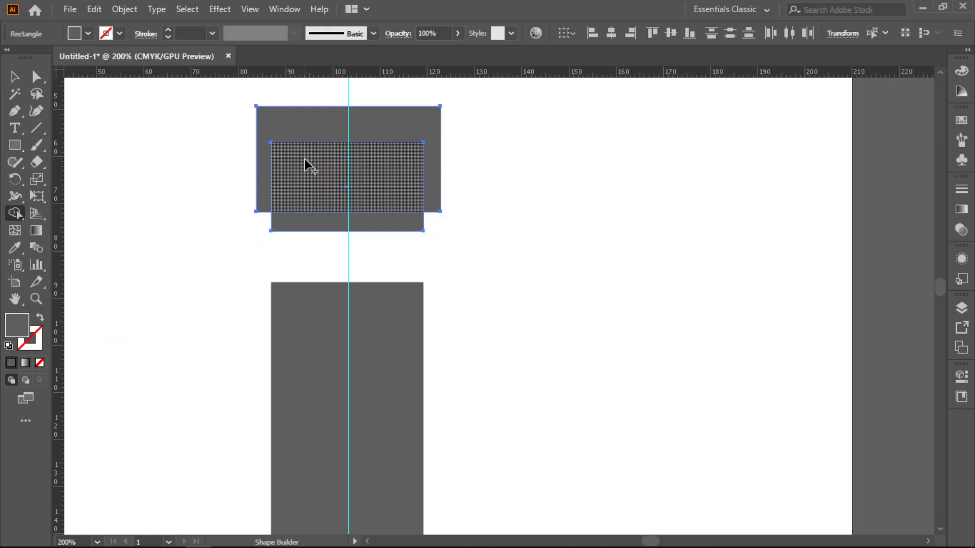
{"action": "left_click_drag", "start_coordinate": [304, 159], "coordinate": [301, 231]}
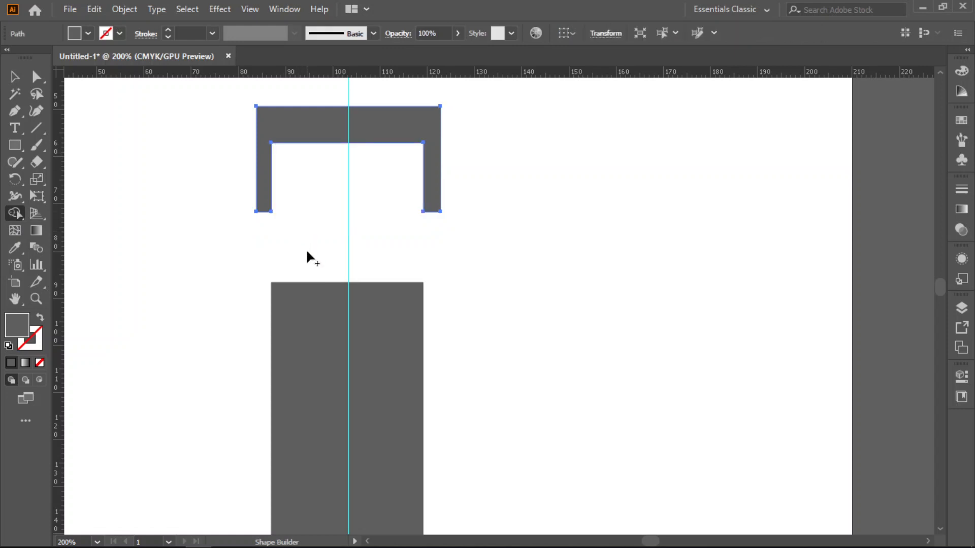
{"action": "left_click", "coordinate": [15, 76]}
{"action": "left_click", "coordinate": [151, 242]}
{"action": "left_click", "coordinate": [300, 130]}
{"action": "left_click", "coordinate": [238, 246]}
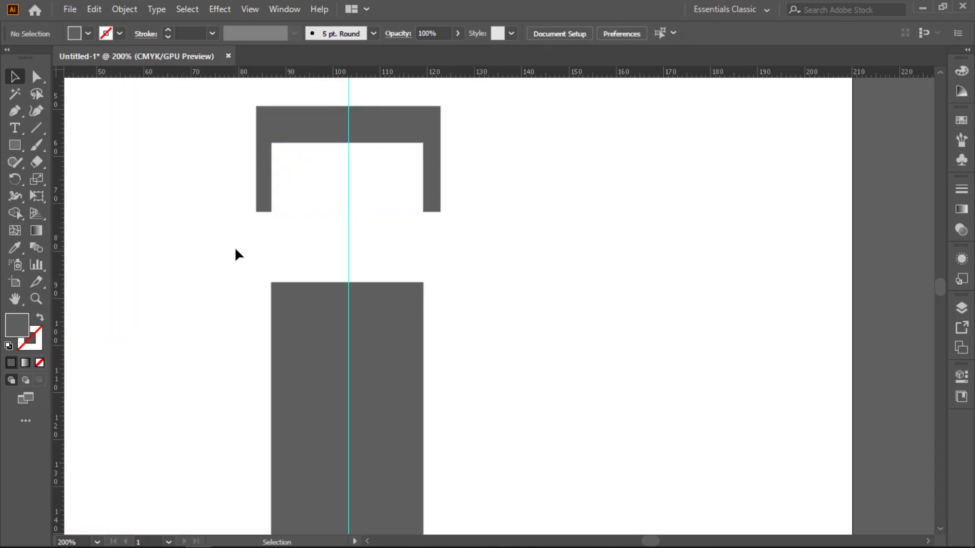
Step: Draw a rectangle about 8 by 28 mm across the middle of the upper strap's top edge and round its corners fully
{"action": "key", "text": "m"}
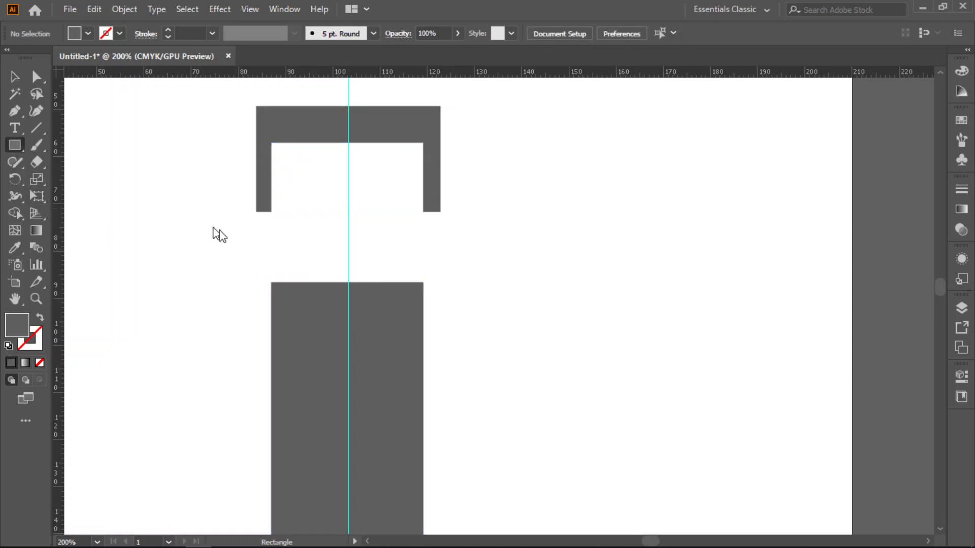
{"action": "left_click_drag", "start_coordinate": [328, 190], "coordinate": [367, 319]}
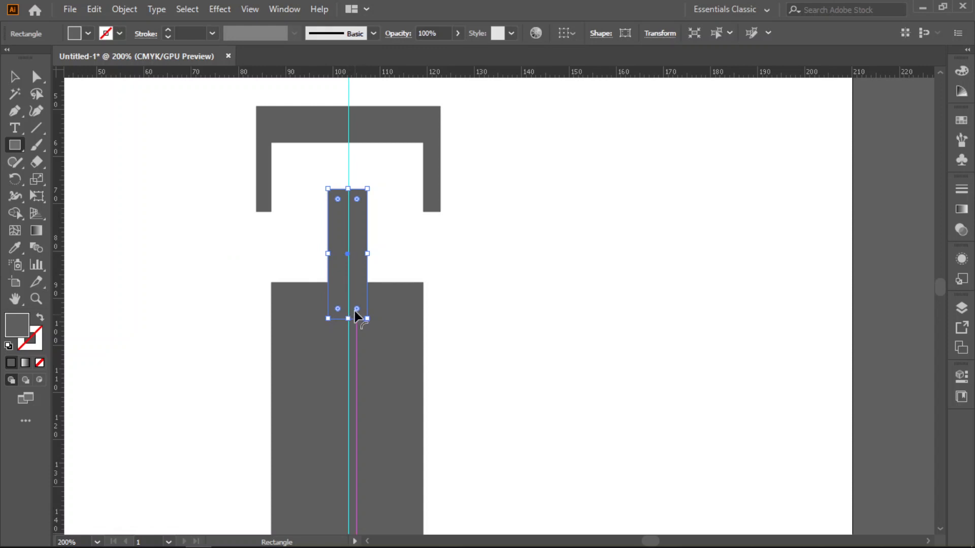
{"action": "left_click_drag", "start_coordinate": [356, 308], "coordinate": [354, 302]}
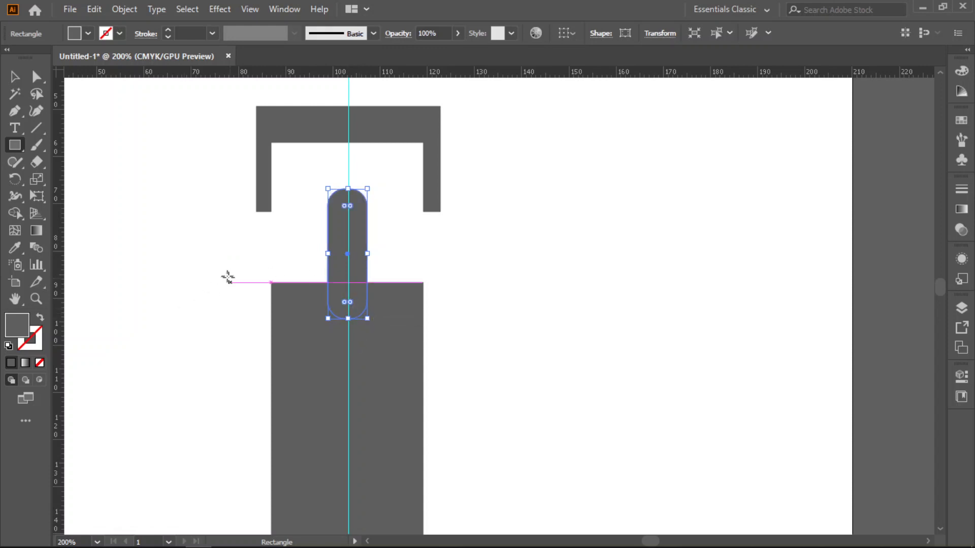
Step: Subtract the rounded rectangle from the upper strap with Shape Builder, leaving a rounded notch in its top edge
{"action": "left_click", "coordinate": [15, 77]}
{"action": "left_click", "coordinate": [182, 297]}
{"action": "left_click_drag", "start_coordinate": [220, 256], "coordinate": [449, 361]}
{"action": "left_click", "coordinate": [15, 213]}
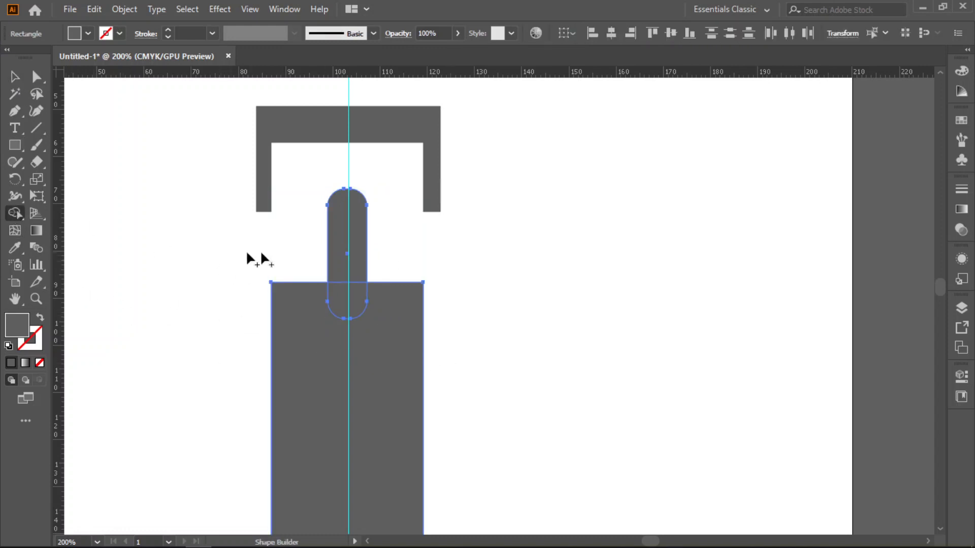
{"action": "left_click_drag", "start_coordinate": [346, 306], "coordinate": [310, 307]}
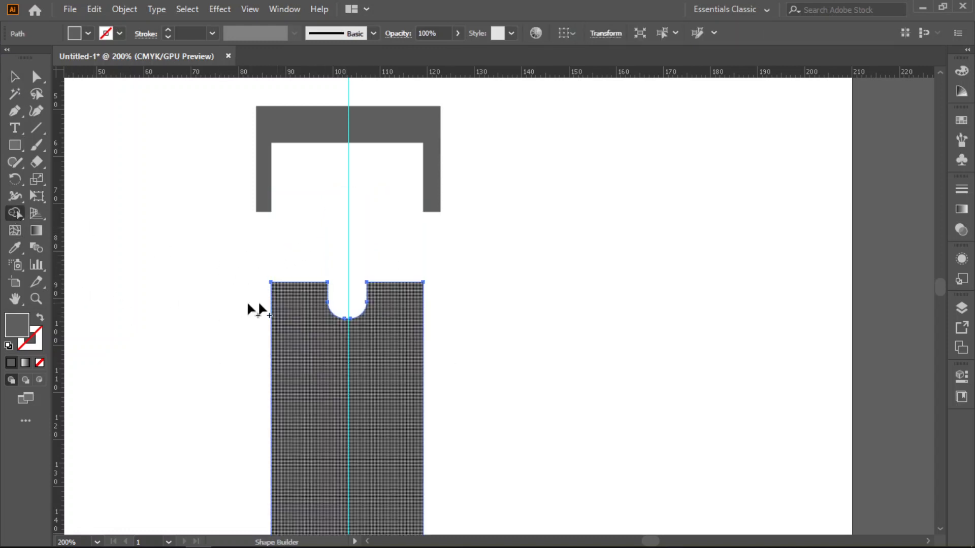
{"action": "left_click", "coordinate": [14, 76]}
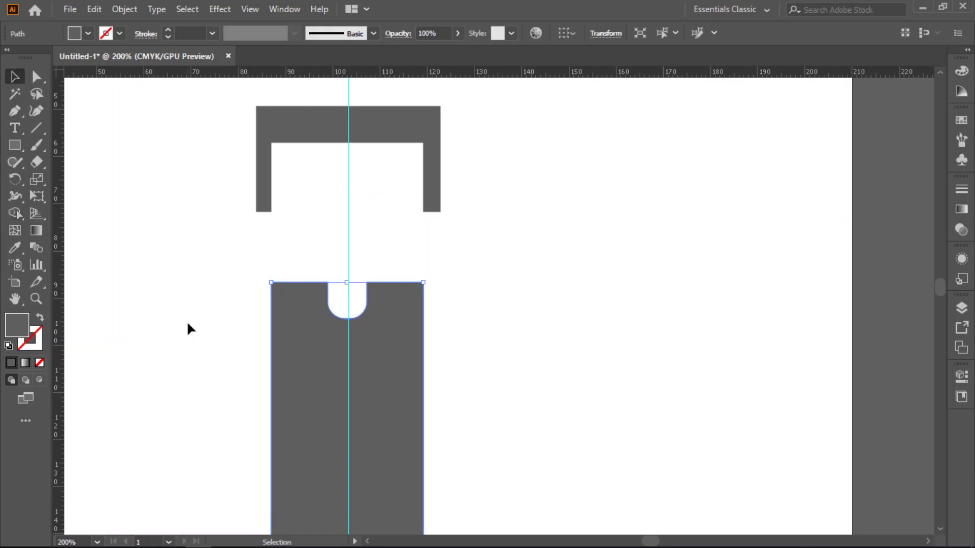
Step: Move the buckle frame down and nudge it until its two legs end level with the upper strap's top edge
{"action": "left_click_drag", "start_coordinate": [311, 123], "coordinate": [325, 191]}
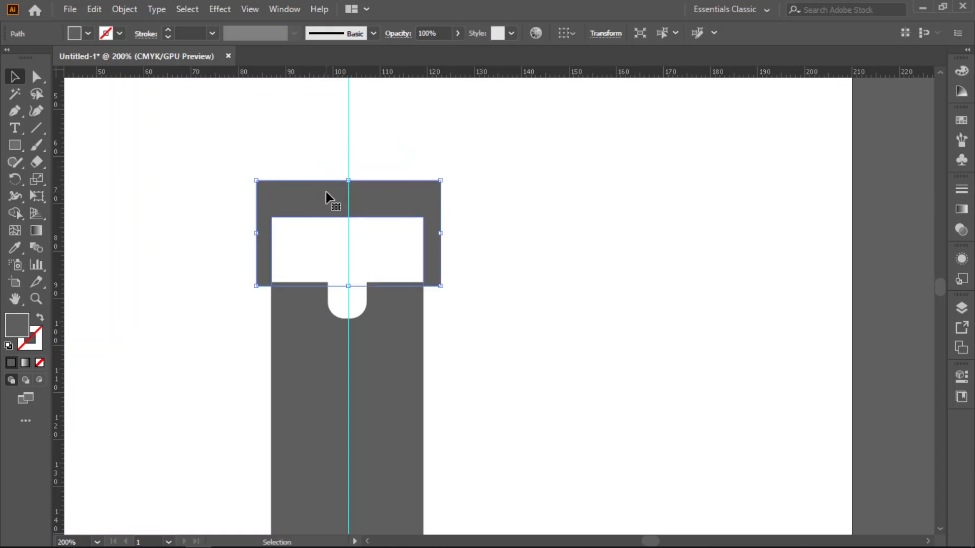
{"action": "left_click", "coordinate": [591, 233]}
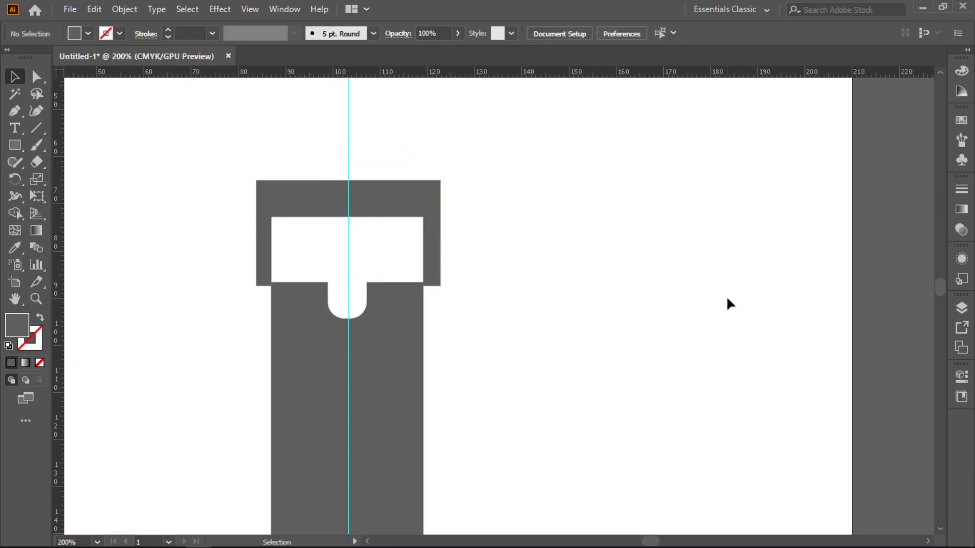
{"action": "left_click", "coordinate": [390, 206]}
{"action": "key", "text": "Up"}
{"action": "key", "text": "Up"}
{"action": "key", "text": "Up"}
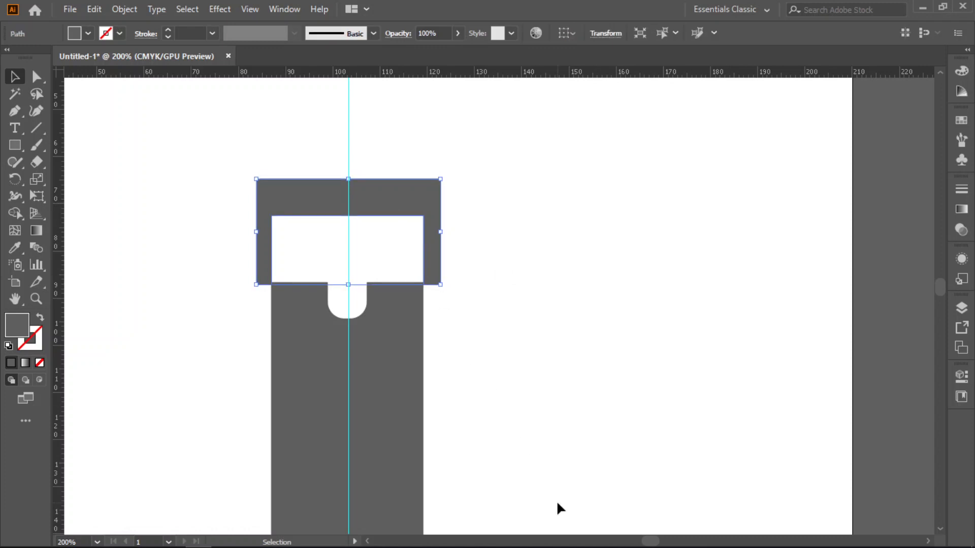
{"action": "key", "text": "Up"}
{"action": "key", "text": "Down"}
{"action": "left_click", "coordinate": [534, 404]}
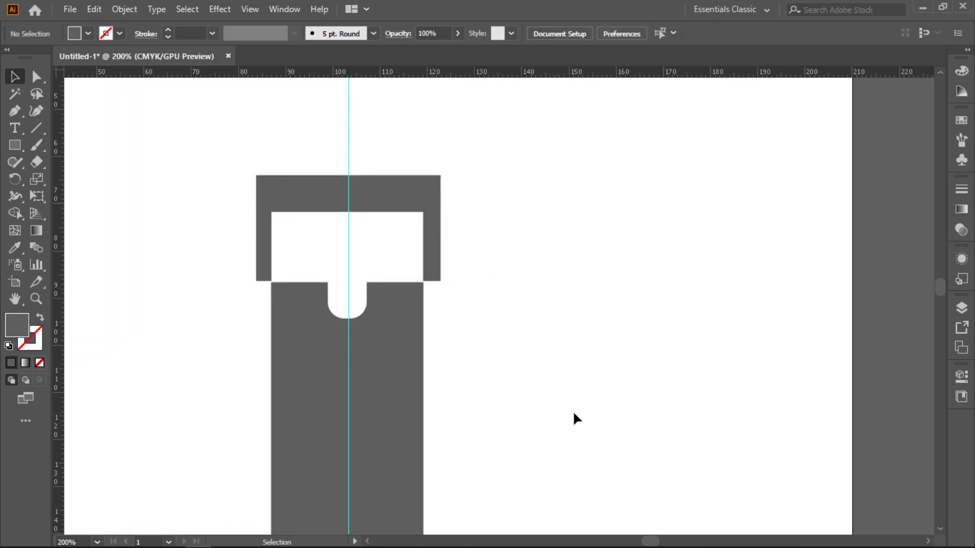
Step: Draw a buckle pin as a rectangle about 8 by 27 mm from the frame into the strap notch, with fully rounded corners, centered on the guide
{"action": "left_click", "coordinate": [13, 146]}
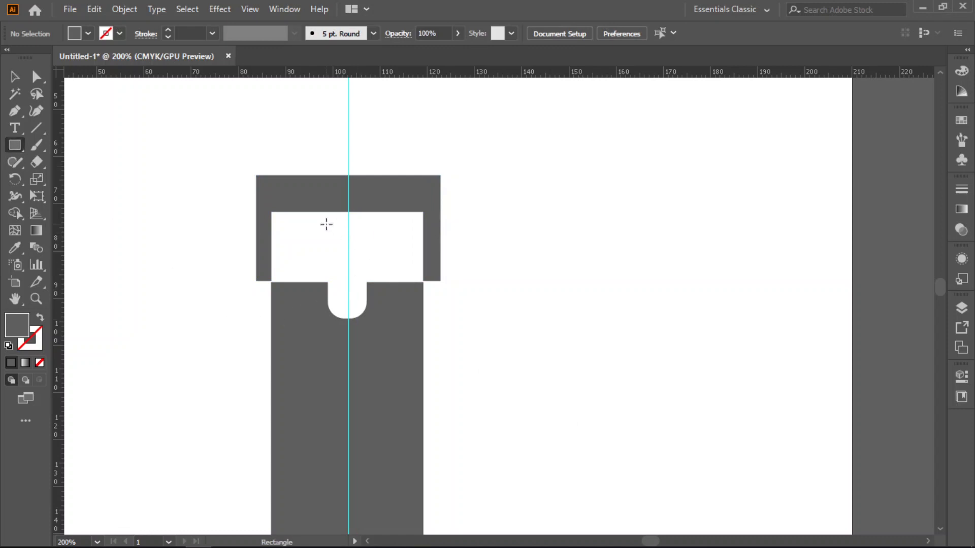
{"action": "mouse_move", "coordinate": [326, 216]}
{"action": "left_mouse_down"}
{"action": "mouse_move", "coordinate": [363, 280]}
{"action": "mouse_move", "coordinate": [361, 320]}
{"action": "left_mouse_up"}
{"action": "key", "text": "v"}
{"action": "left_click_drag", "start_coordinate": [339, 247], "coordinate": [351, 195]}
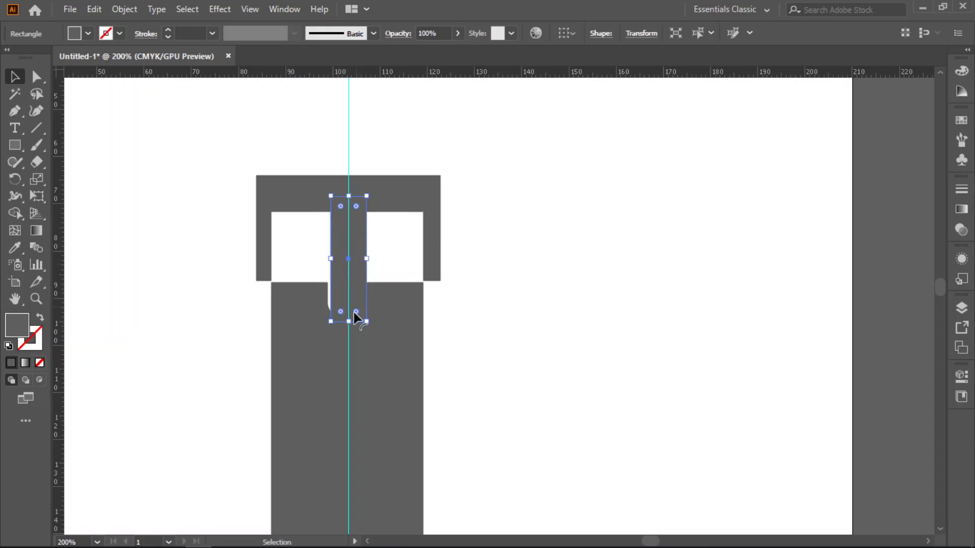
{"action": "left_click_drag", "start_coordinate": [358, 317], "coordinate": [354, 273]}
{"action": "left_click", "coordinate": [395, 245]}
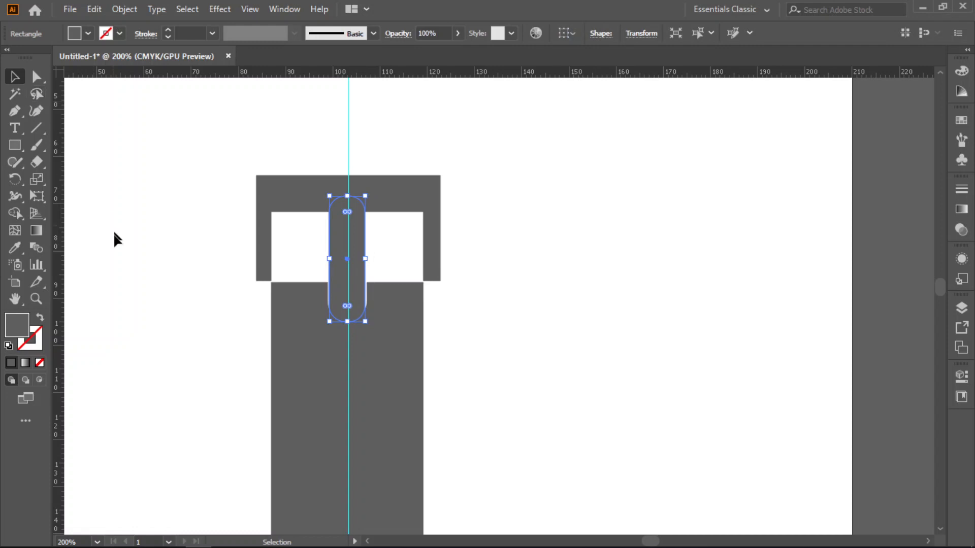
Step: Fill the rounded buckle pin with the lighter gray 828282
{"action": "double_click", "coordinate": [11, 330]}
{"action": "type", "text": "828282"}
{"action": "left_click", "coordinate": [733, 101]}
{"action": "left_click", "coordinate": [163, 203]}
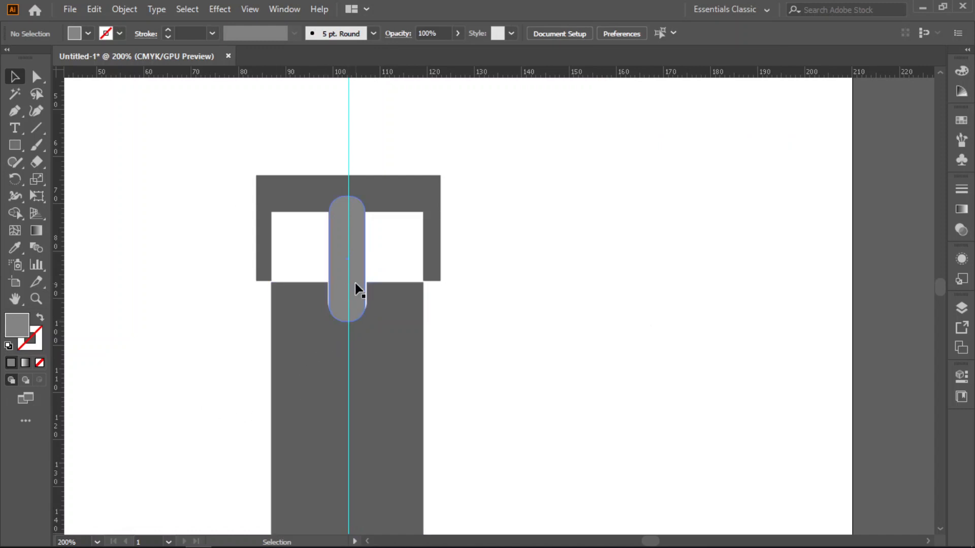
Step: Send the upper strap and the buckle pin together to the back of the stacking order
{"action": "left_click", "coordinate": [367, 379]}
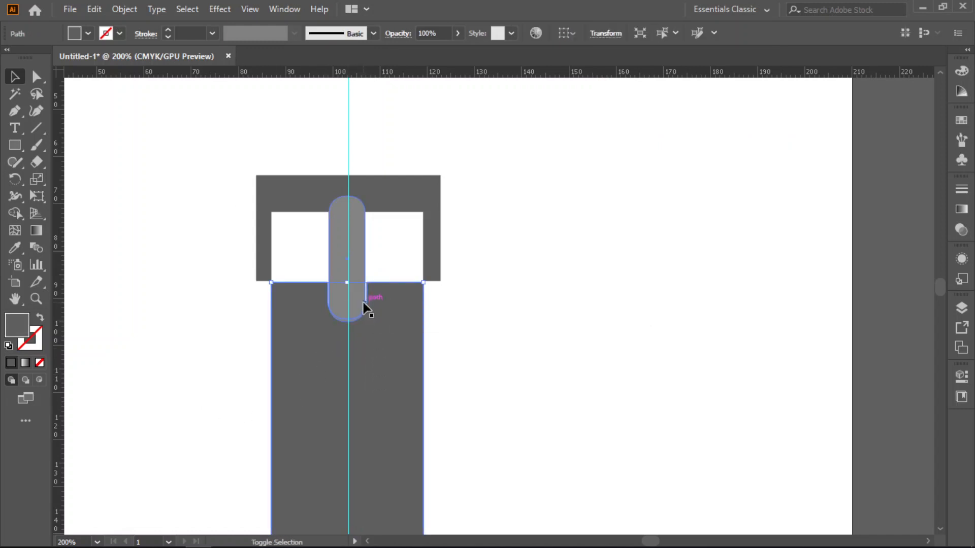
{"action": "left_click", "coordinate": [357, 287], "text": "shift"}
{"action": "right_click", "coordinate": [352, 245]}
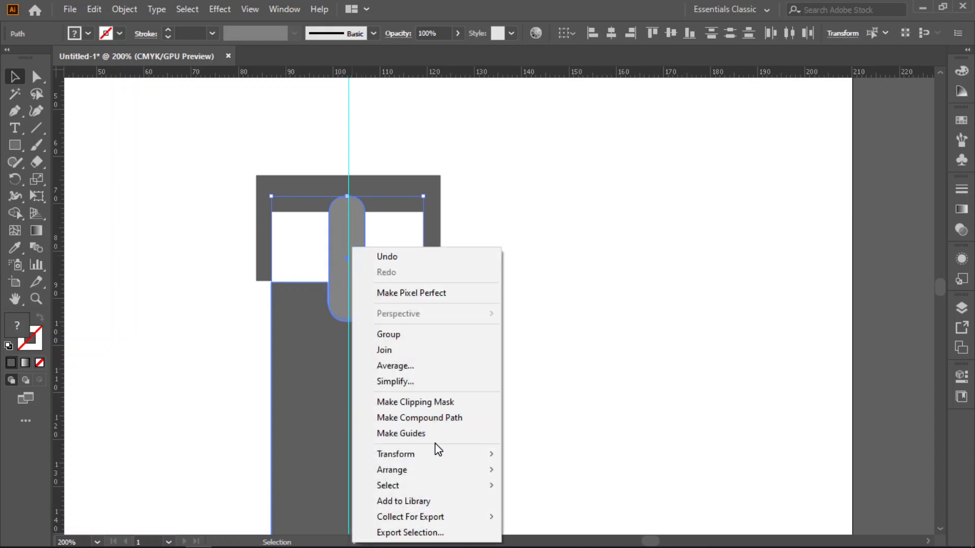
{"action": "mouse_move", "coordinate": [459, 475]}
{"action": "left_click", "coordinate": [529, 516]}
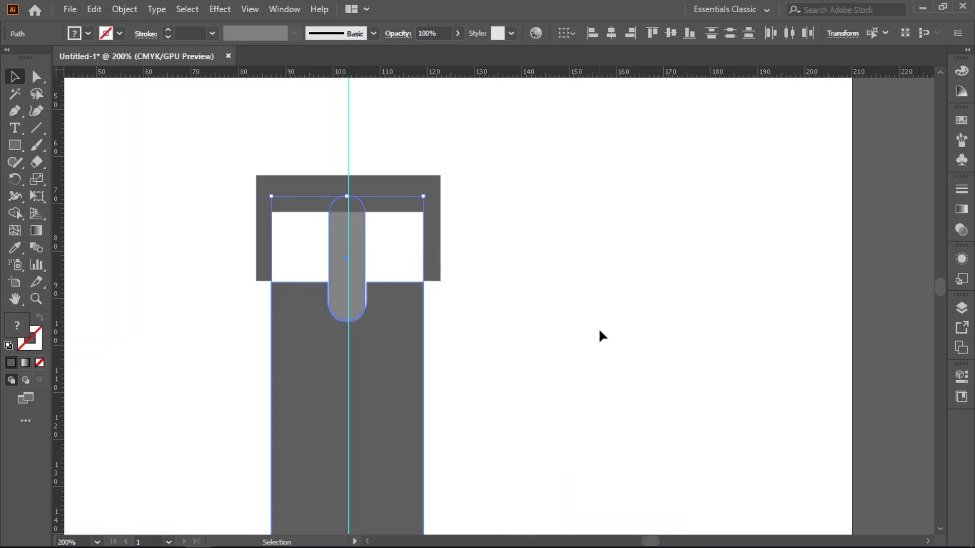
{"action": "left_click", "coordinate": [597, 332]}
Step: Nudge the buckle pin up slightly within the strap notch and bring it to the front
{"action": "left_click", "coordinate": [363, 285]}
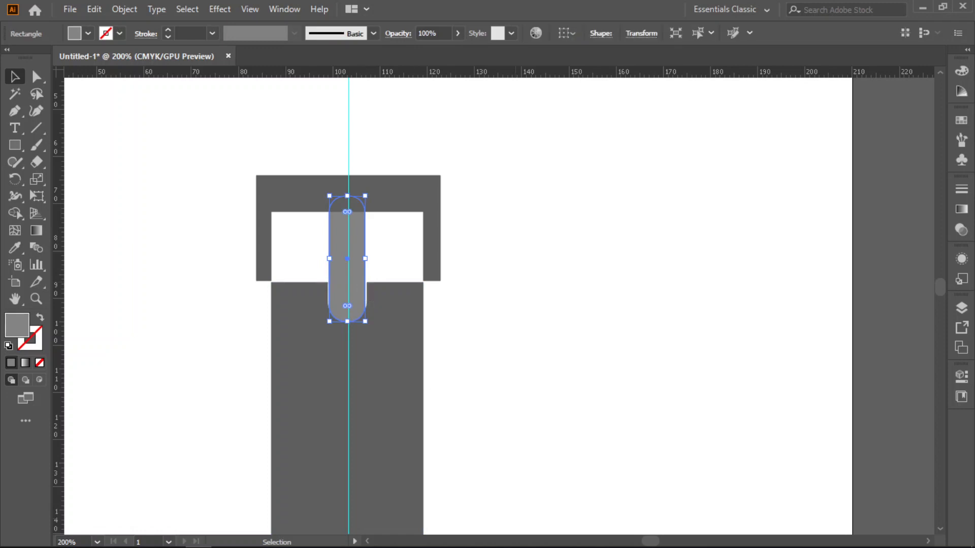
{"action": "left_click", "coordinate": [572, 336]}
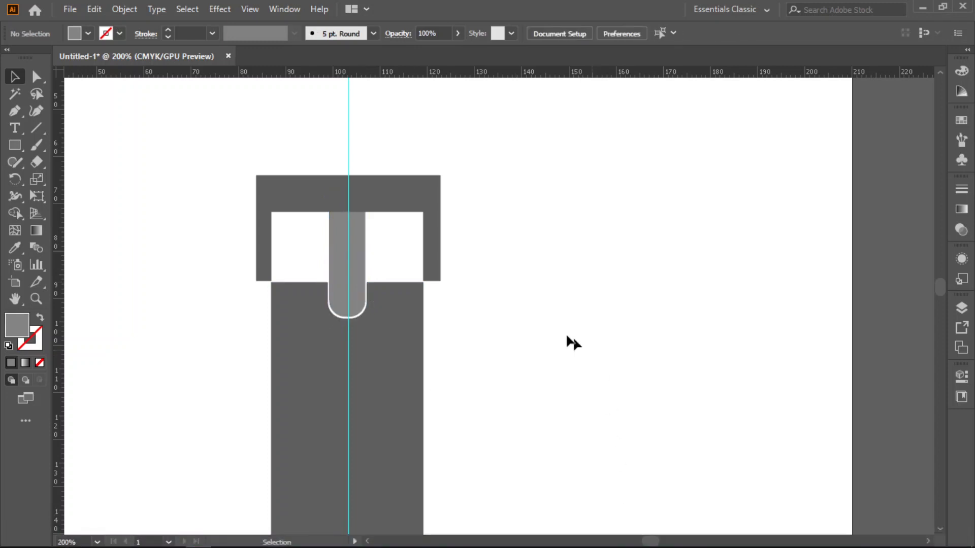
{"action": "left_click", "coordinate": [364, 246]}
{"action": "right_click", "coordinate": [359, 238]}
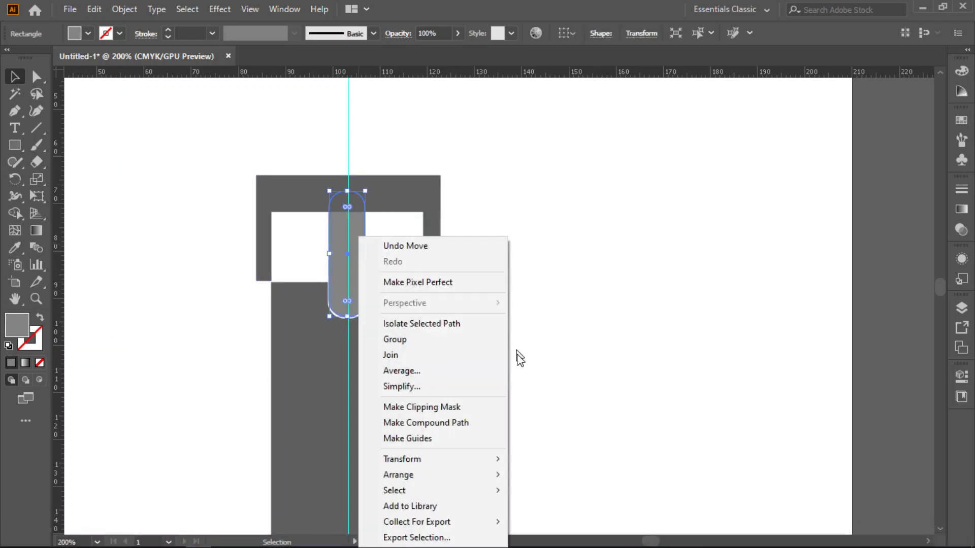
{"action": "mouse_move", "coordinate": [483, 478]}
{"action": "left_click", "coordinate": [559, 407]}
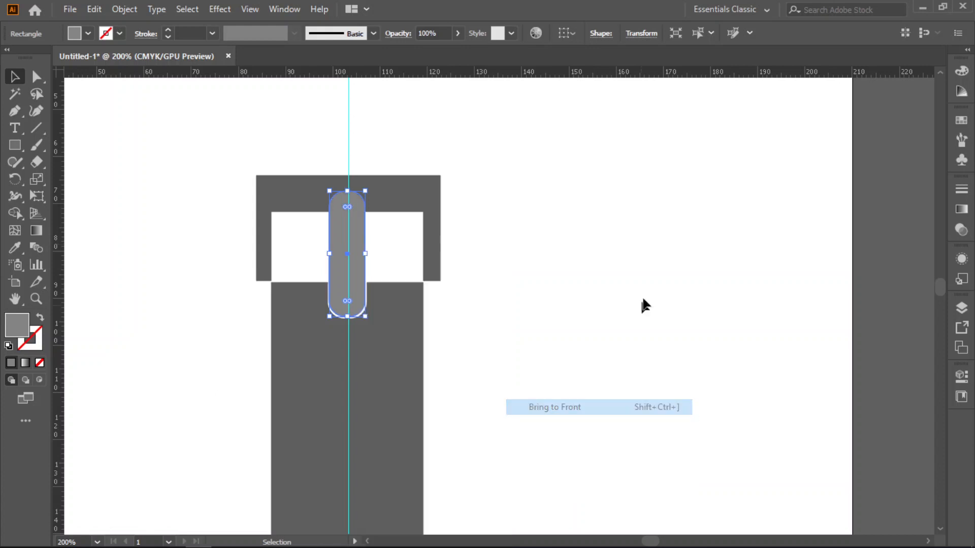
{"action": "left_click", "coordinate": [652, 440]}
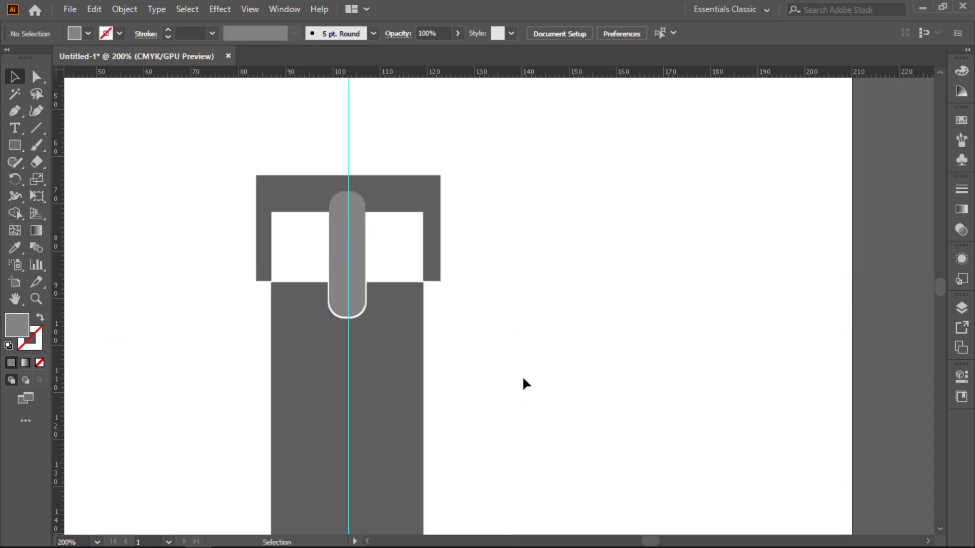
Step: Recolor both the upper and lower straps with the dark fill sampled from the watch face using the Eyedropper
{"action": "scroll", "coordinate": [522, 375], "scroll_direction": "down", "scroll_amount": 3}
{"action": "scroll", "coordinate": [529, 434], "scroll_direction": "down", "scroll_amount": 10}
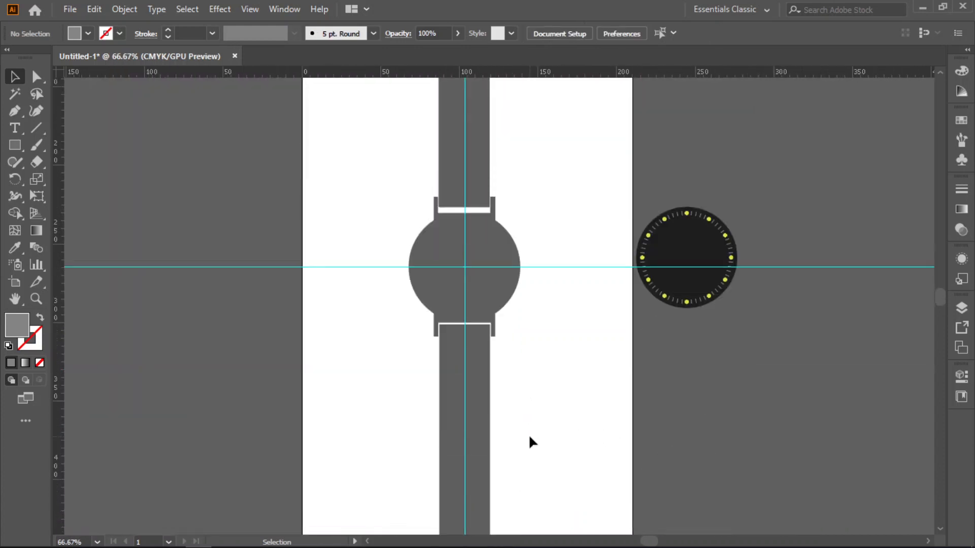
{"action": "left_click", "coordinate": [488, 154]}
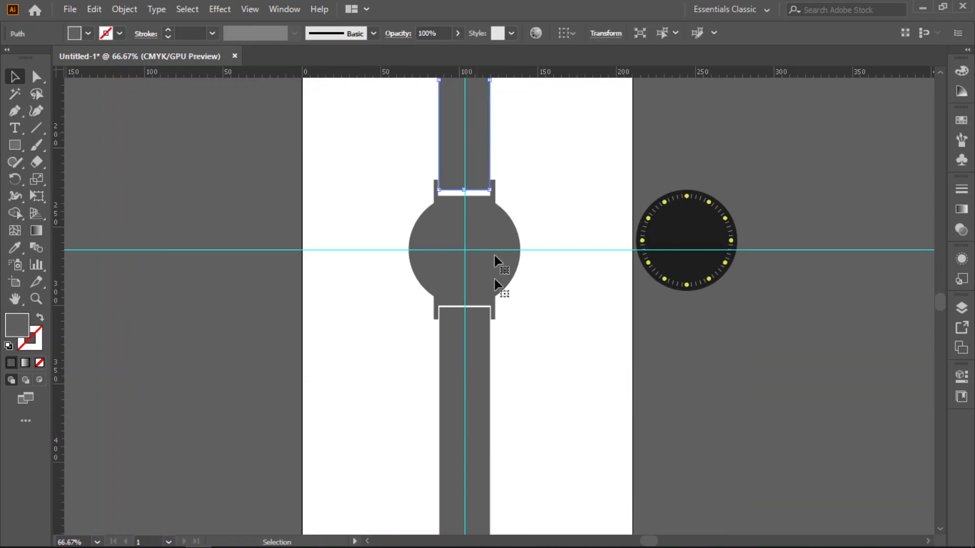
{"action": "left_click", "coordinate": [481, 416], "text": "shift"}
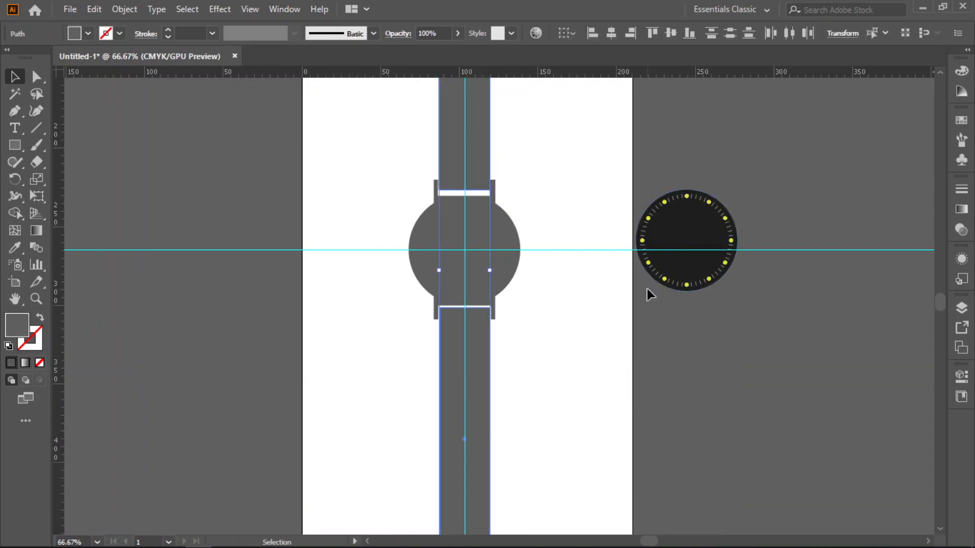
{"action": "key", "text": "i"}
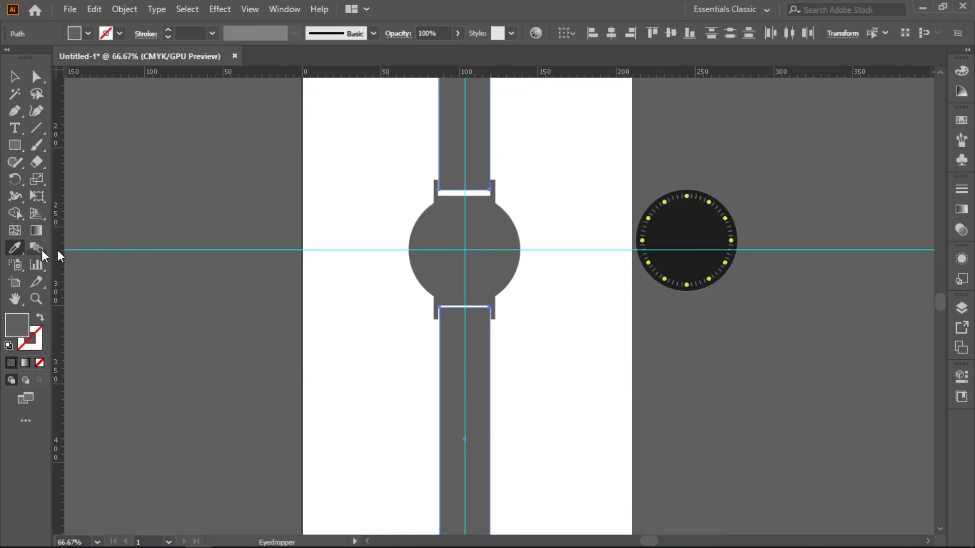
{"action": "left_click", "coordinate": [642, 227]}
{"action": "left_click_drag", "start_coordinate": [582, 333], "coordinate": [449, 459]}
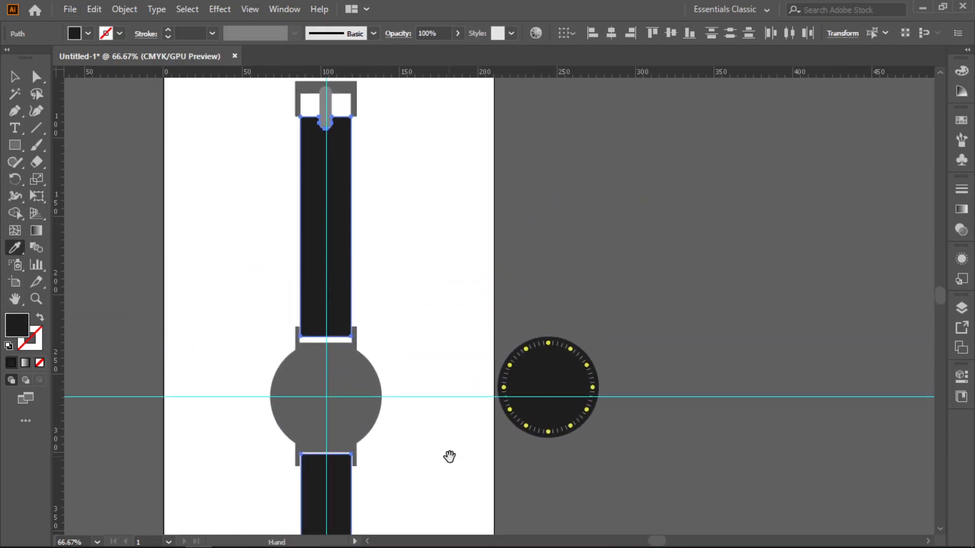
{"action": "left_click", "coordinate": [14, 76]}
{"action": "left_click", "coordinate": [464, 348]}
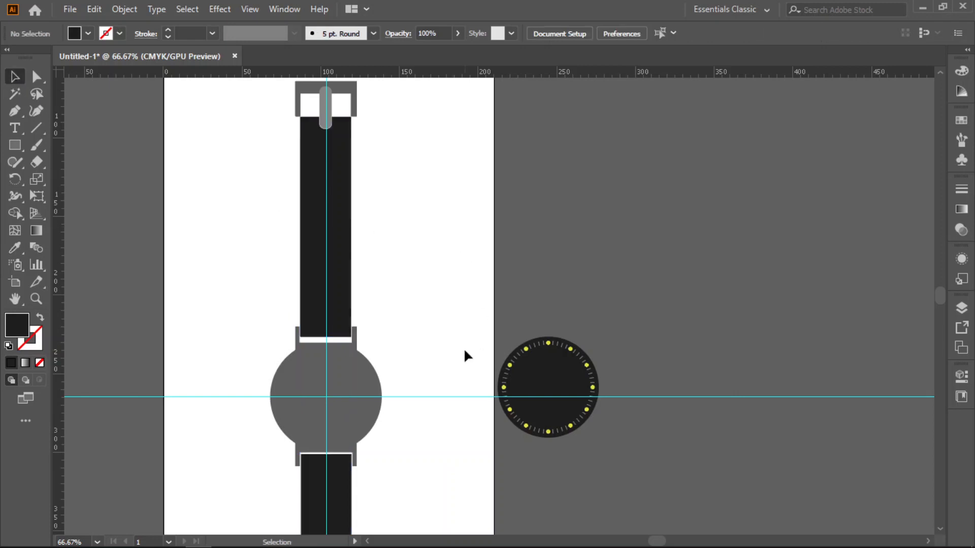
Step: Draw an upright ellipse about 5 by 8 mm on the upper part of the lower strap and center it on the vertical guide
{"action": "scroll", "coordinate": [463, 347], "scroll_direction": "down", "scroll_amount": 5}
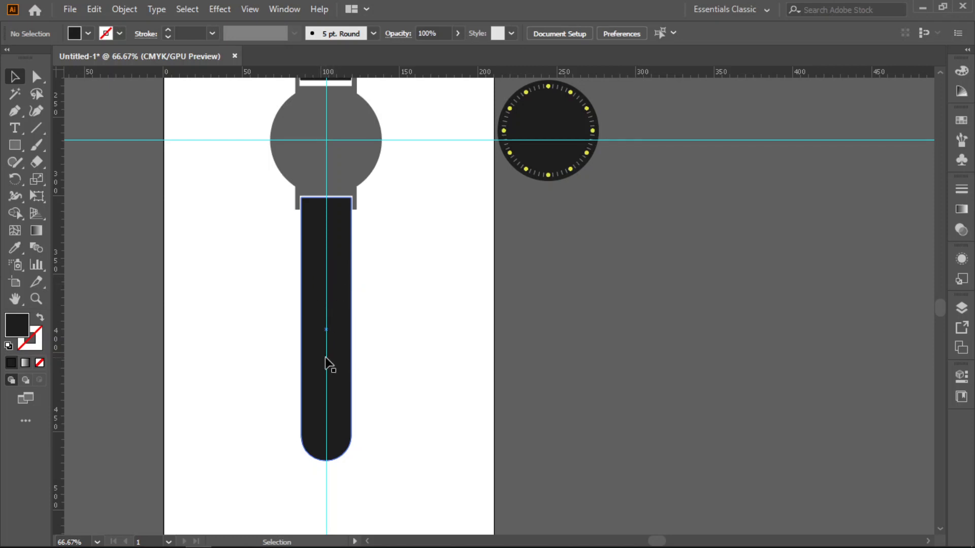
{"action": "scroll", "coordinate": [329, 314], "scroll_direction": "up", "scroll_amount": 5, "text": "alt"}
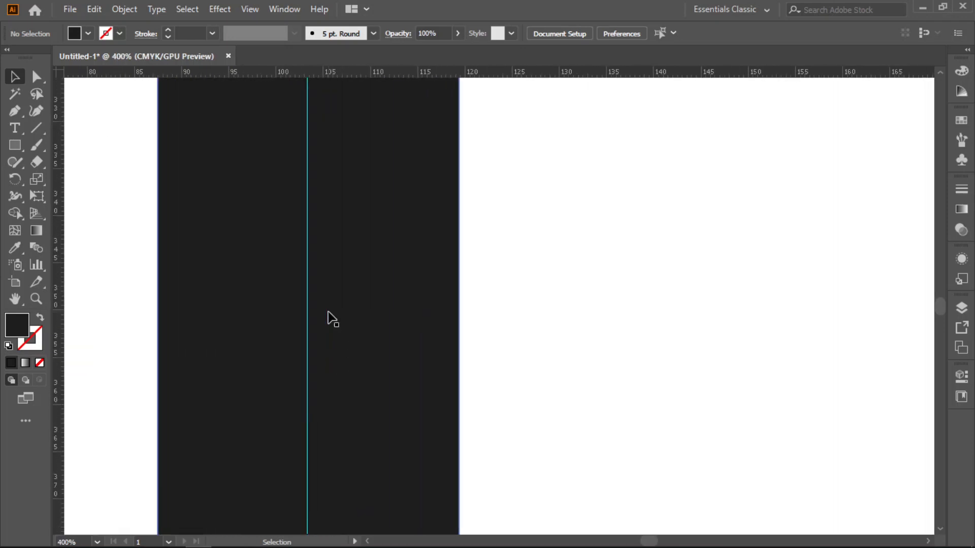
{"action": "scroll", "coordinate": [328, 312], "scroll_direction": "down", "scroll_amount": 2, "text": "alt"}
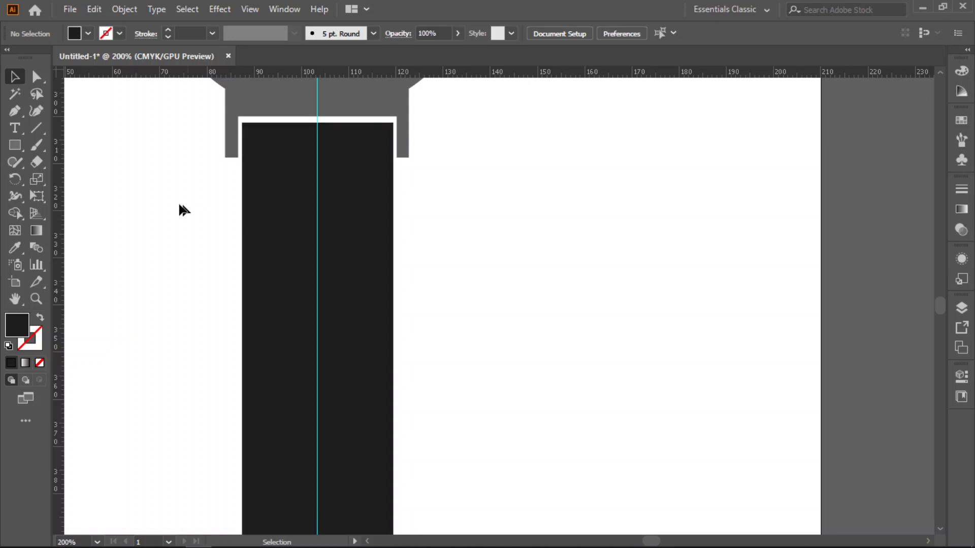
{"action": "left_click_drag", "start_coordinate": [14, 145], "coordinate": [59, 177]}
{"action": "left_click_drag", "start_coordinate": [307, 226], "coordinate": [330, 263]}
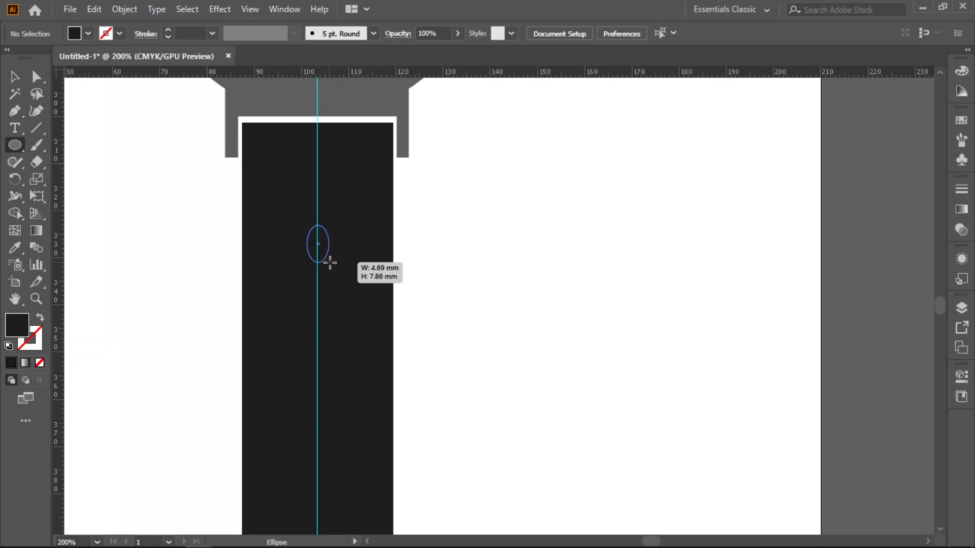
{"action": "left_click_drag", "start_coordinate": [330, 262], "coordinate": [330, 262]}
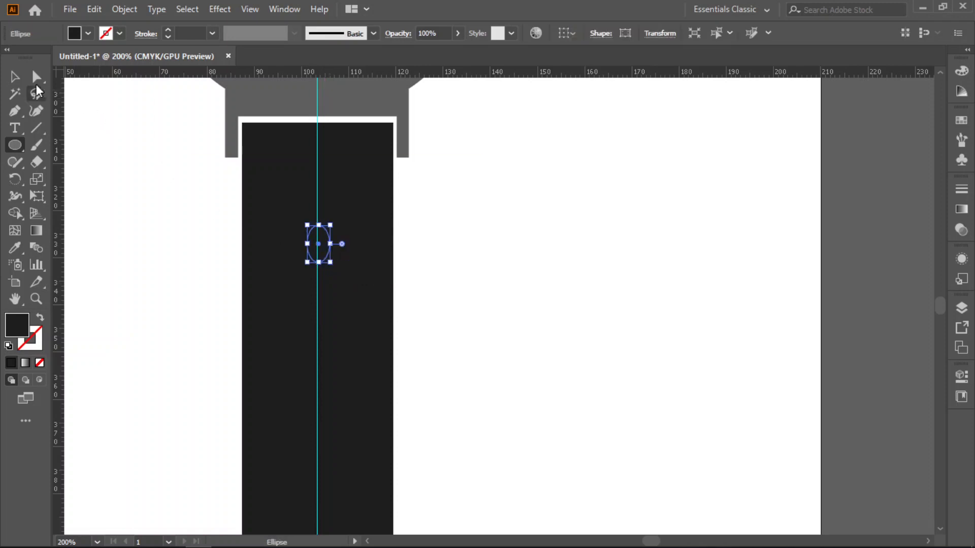
{"action": "key", "text": "v"}
{"action": "scroll", "coordinate": [328, 255], "scroll_direction": "up", "scroll_amount": 3}
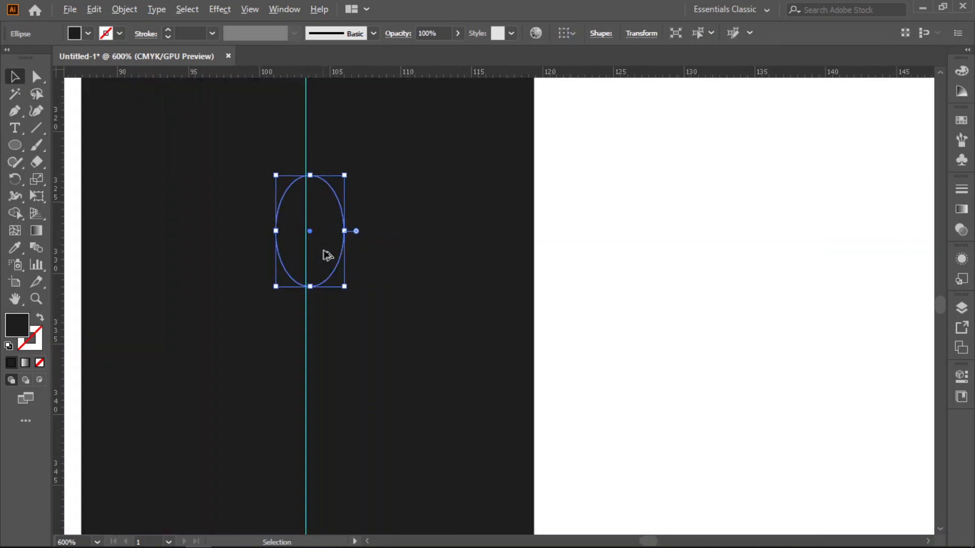
{"action": "left_click_drag", "start_coordinate": [328, 255], "coordinate": [318, 249]}
{"action": "left_click", "coordinate": [536, 288]}
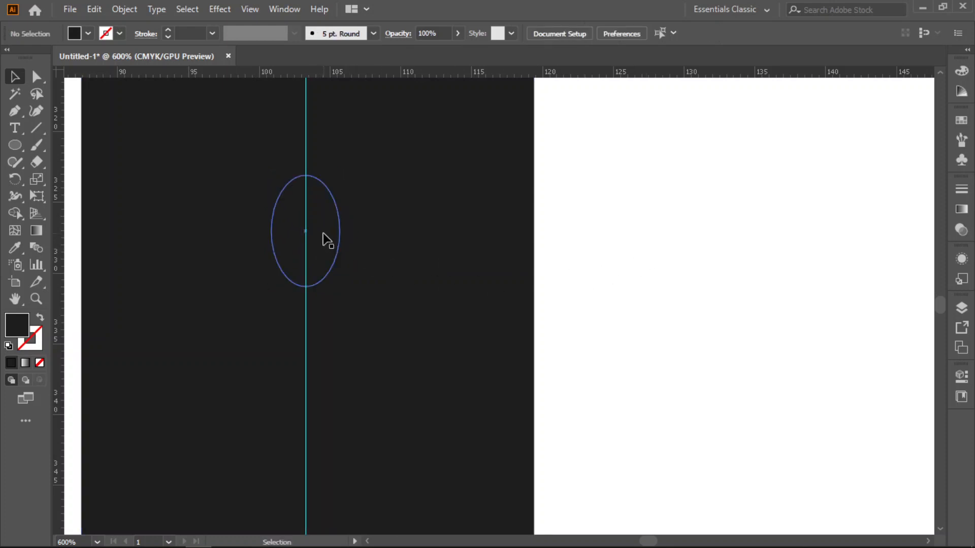
Step: Fill the ellipse on the lower strap with a gray slightly lighter than the strap's color
{"action": "left_click", "coordinate": [327, 240]}
{"action": "double_click", "coordinate": [20, 328]}
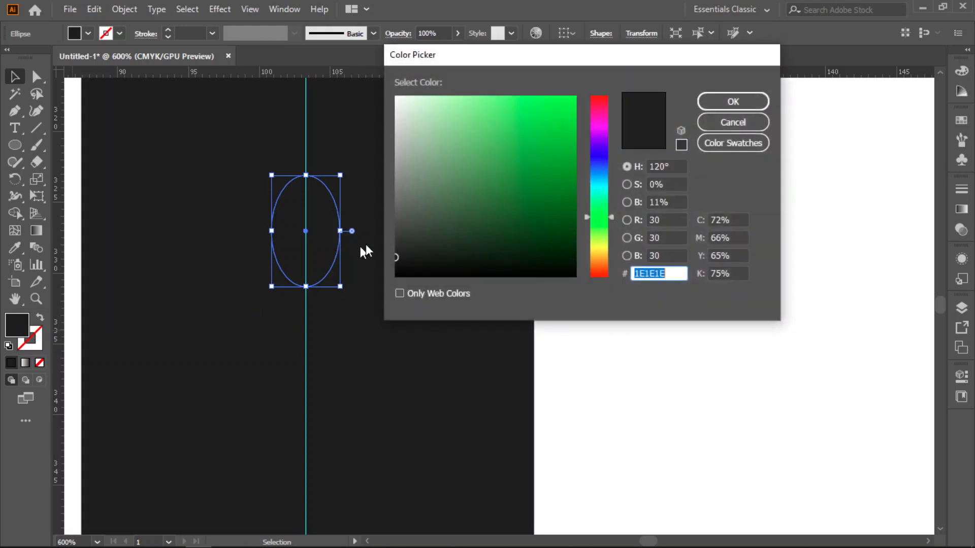
{"action": "left_click", "coordinate": [397, 240]}
{"action": "left_click", "coordinate": [707, 102]}
{"action": "left_click", "coordinate": [677, 245]}
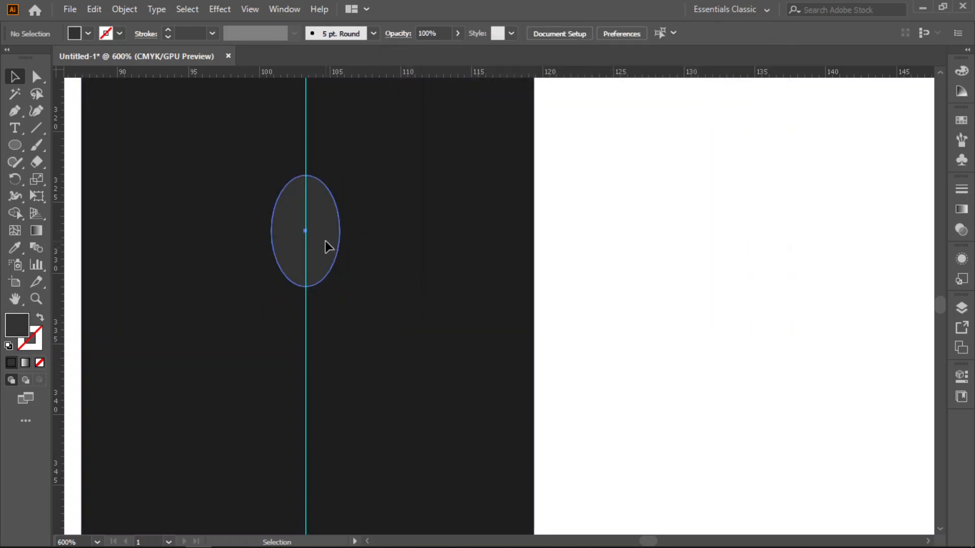
Step: Duplicate the ellipse slightly lower so the copy overlaps the original, and send the copy to the back
{"action": "left_click", "coordinate": [329, 254]}
{"action": "left_click_drag", "start_coordinate": [320, 233], "coordinate": [318, 259]}
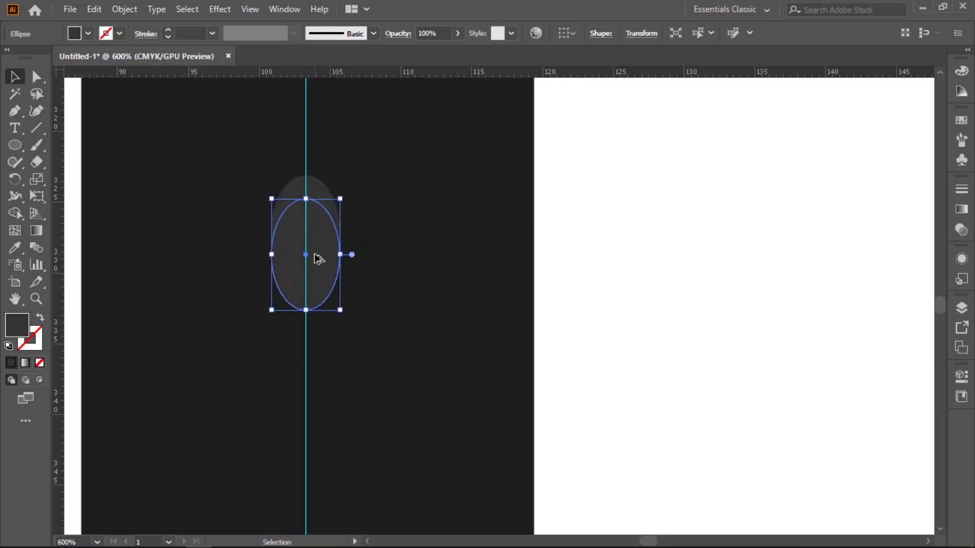
{"action": "right_click", "coordinate": [320, 252]}
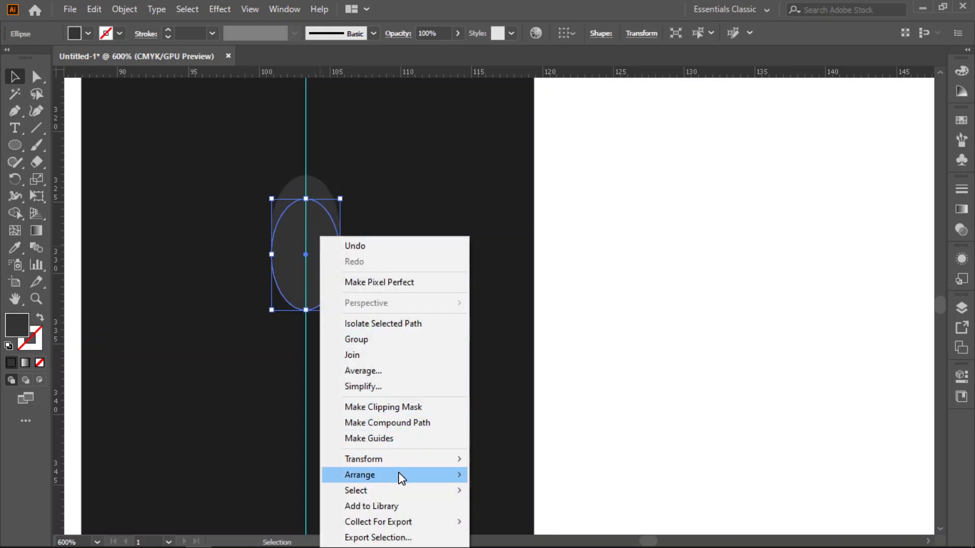
{"action": "mouse_move", "coordinate": [407, 475]}
{"action": "left_click", "coordinate": [514, 454]}
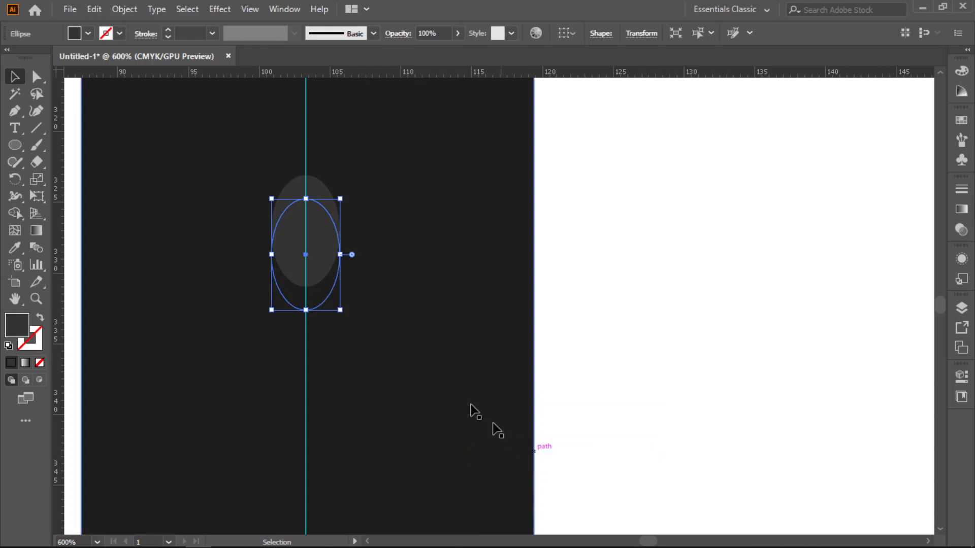
{"action": "left_click", "coordinate": [644, 288]}
{"action": "left_click", "coordinate": [328, 264]}
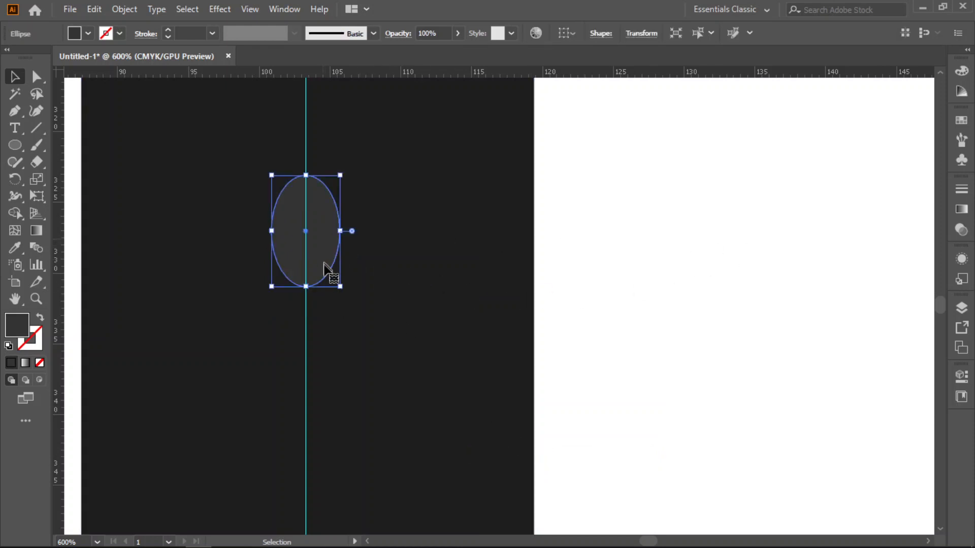
Step: Undo sending the duplicated ellipse to the back so that it lies in front of the original
{"action": "left_click", "coordinate": [323, 303]}
{"action": "left_click", "coordinate": [324, 247]}
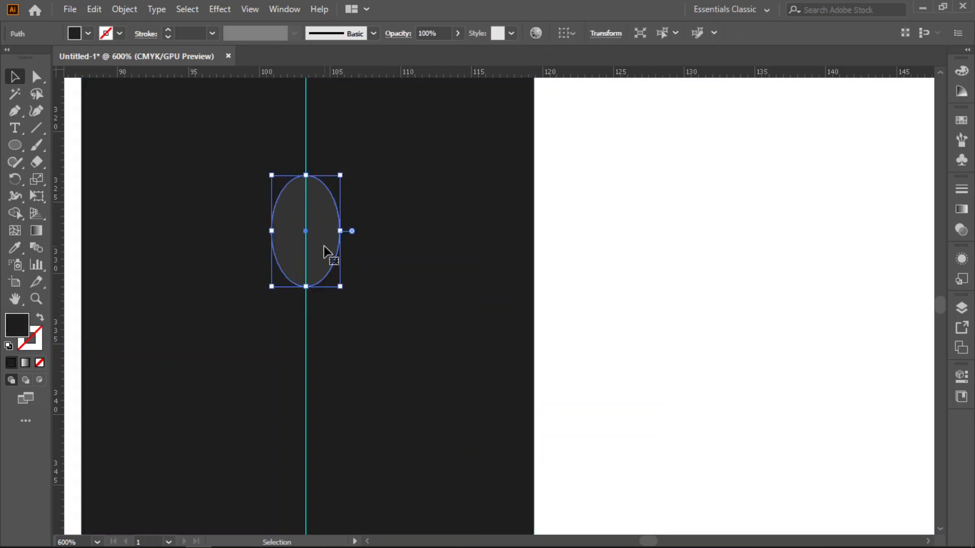
{"action": "key", "text": "ctrl+z"}
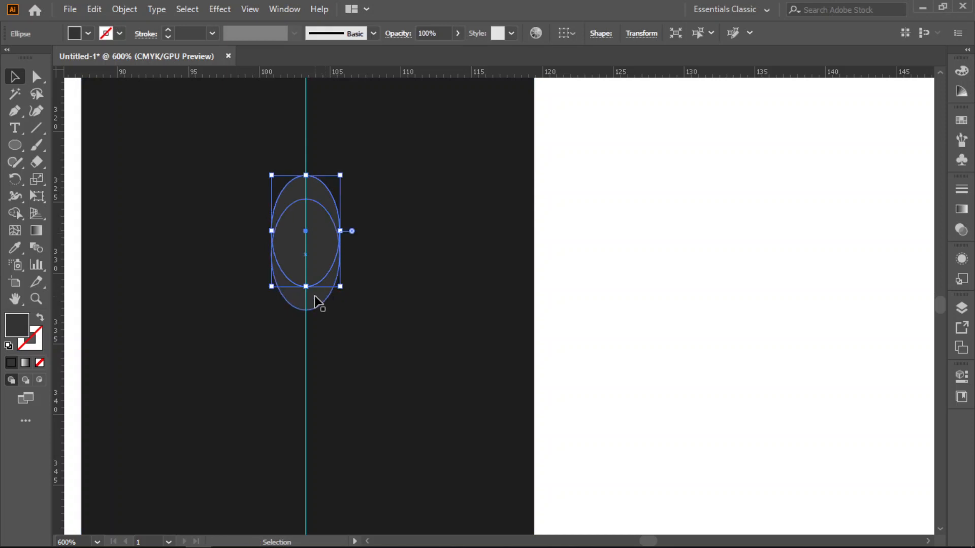
{"action": "key", "text": "ctrl+z"}
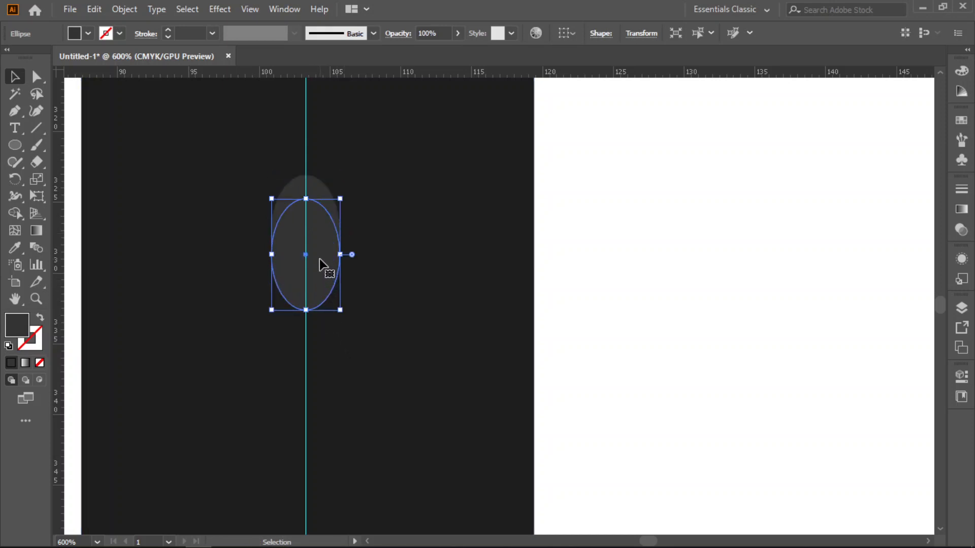
Step: Fill the lower ellipse copy on the strap with near-black
{"action": "double_click", "coordinate": [23, 327]}
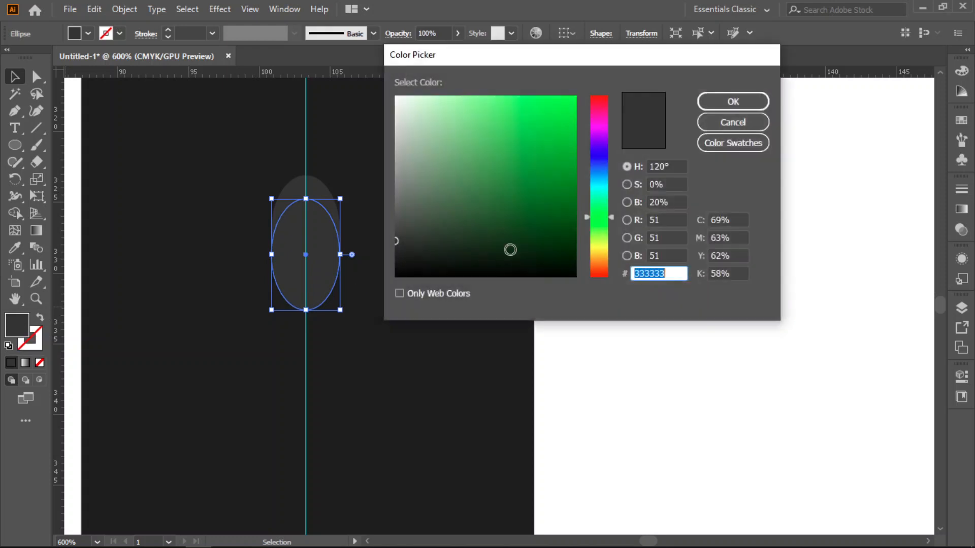
{"action": "left_click", "coordinate": [397, 248]}
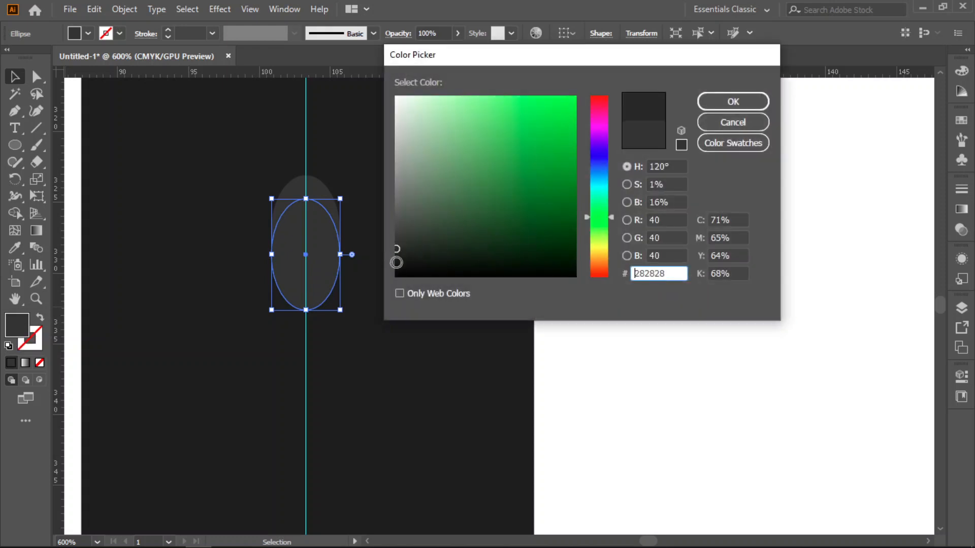
{"action": "left_click", "coordinate": [455, 252]}
{"action": "left_click", "coordinate": [733, 101]}
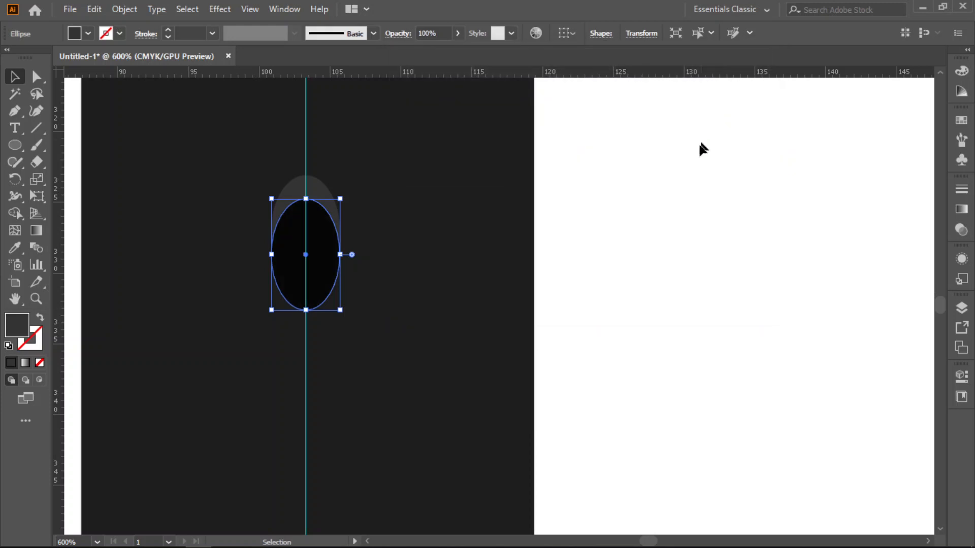
Step: Bring the gray ellipse to the front and nudge it slightly down, leaving a thin dark crescent of the copy below it
{"action": "left_click", "coordinate": [322, 195]}
{"action": "right_click", "coordinate": [320, 189]}
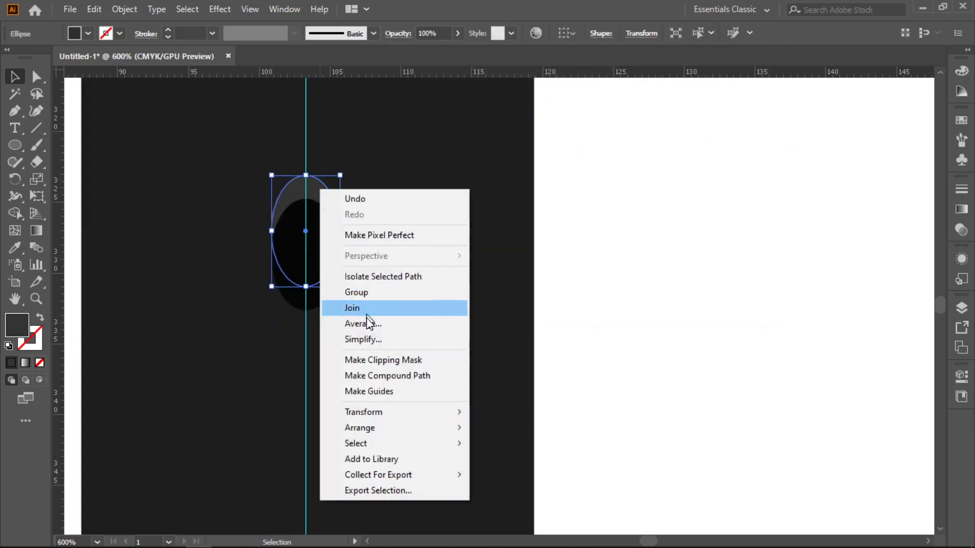
{"action": "mouse_move", "coordinate": [397, 432]}
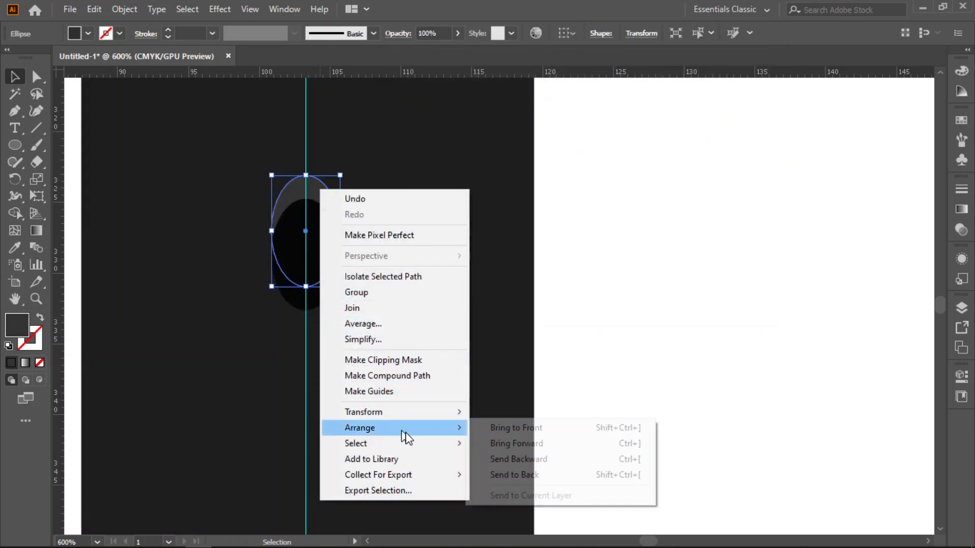
{"action": "left_click", "coordinate": [517, 428]}
{"action": "left_click", "coordinate": [723, 261]}
{"action": "left_click", "coordinate": [310, 227]}
{"action": "key", "text": "Down"}
{"action": "key", "text": "Down"}
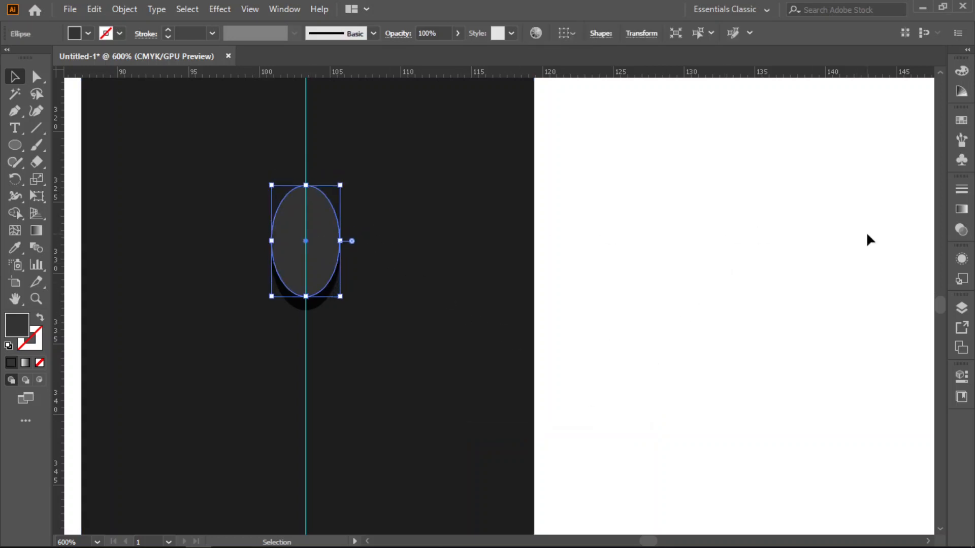
{"action": "key", "text": "Up"}
{"action": "left_click", "coordinate": [715, 238]}
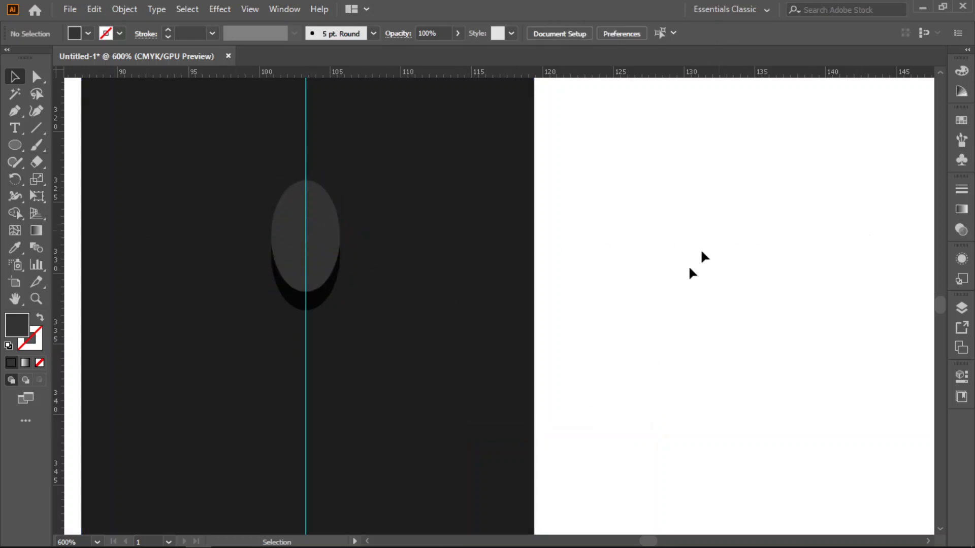
Step: Group the gray ellipse and the near-black ellipse into one strap hole
{"action": "left_click", "coordinate": [322, 285]}
{"action": "left_click", "coordinate": [319, 300], "text": "shift"}
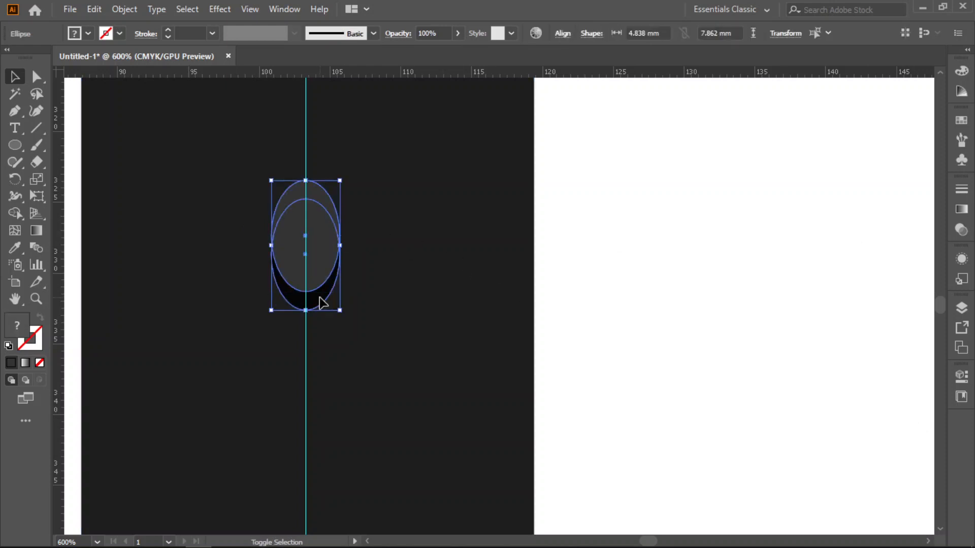
{"action": "right_click", "coordinate": [314, 256]}
{"action": "left_click", "coordinate": [364, 338]}
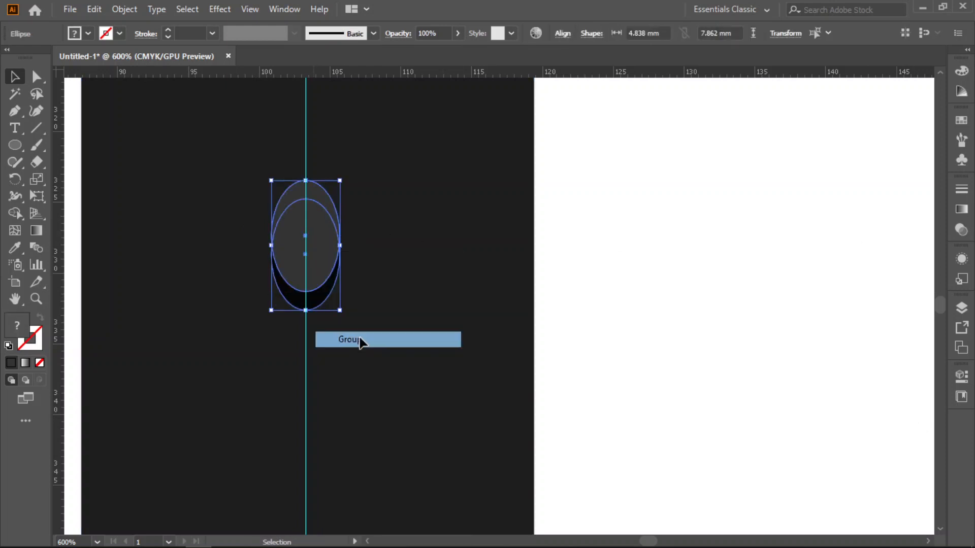
Step: Duplicate the grouped hole twice straight down the lower strap along the vertical guide, spacing the three holes roughly evenly
{"action": "scroll", "coordinate": [737, 277], "scroll_direction": "down", "scroll_amount": 2}
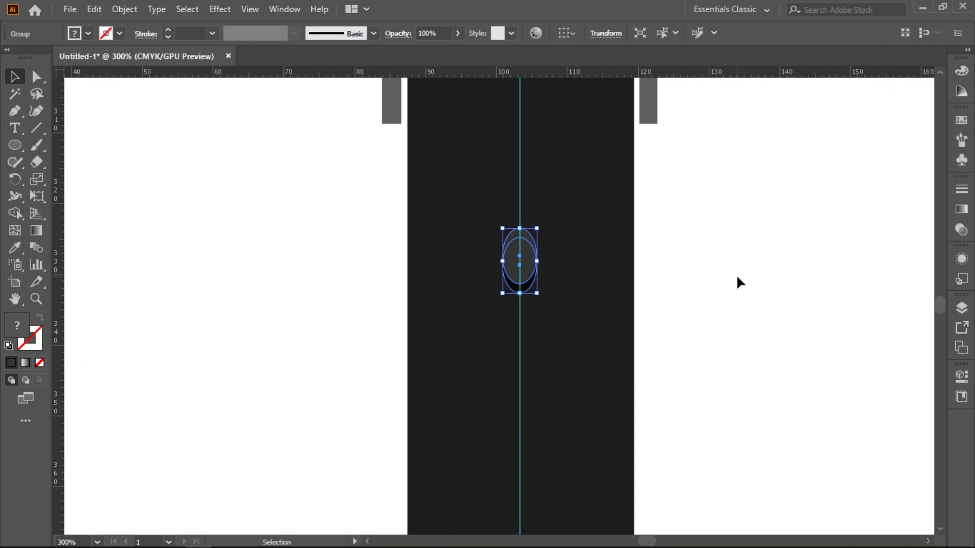
{"action": "scroll", "coordinate": [737, 278], "scroll_direction": "down", "scroll_amount": 3}
{"action": "scroll", "coordinate": [737, 279], "scroll_direction": "down", "scroll_amount": 1}
{"action": "left_click_drag", "start_coordinate": [777, 283], "coordinate": [601, 244]}
{"action": "scroll", "coordinate": [599, 243], "scroll_direction": "down", "scroll_amount": 2}
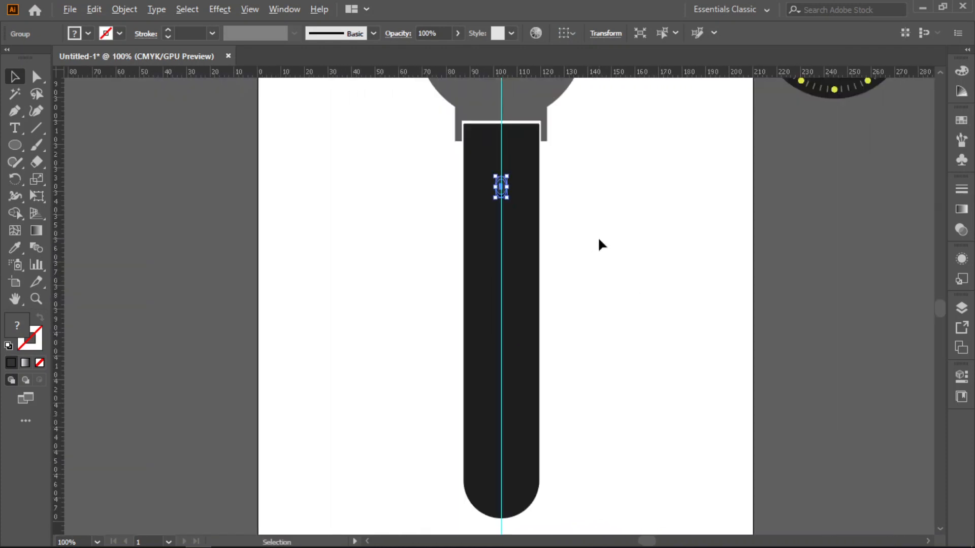
{"action": "left_click", "coordinate": [609, 254]}
{"action": "left_click_drag", "start_coordinate": [501, 188], "coordinate": [500, 190]}
{"action": "left_click_drag", "start_coordinate": [501, 187], "coordinate": [501, 353]}
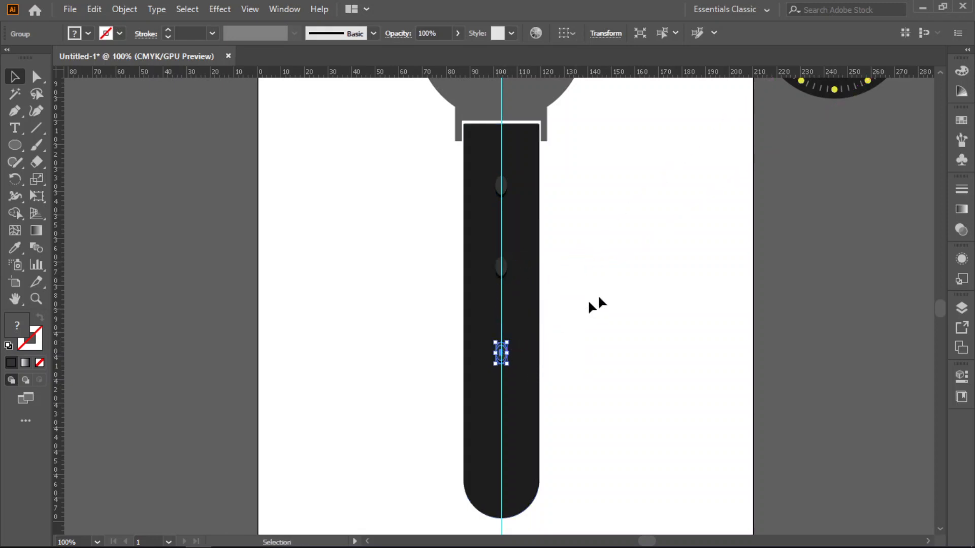
{"action": "left_click", "coordinate": [635, 279]}
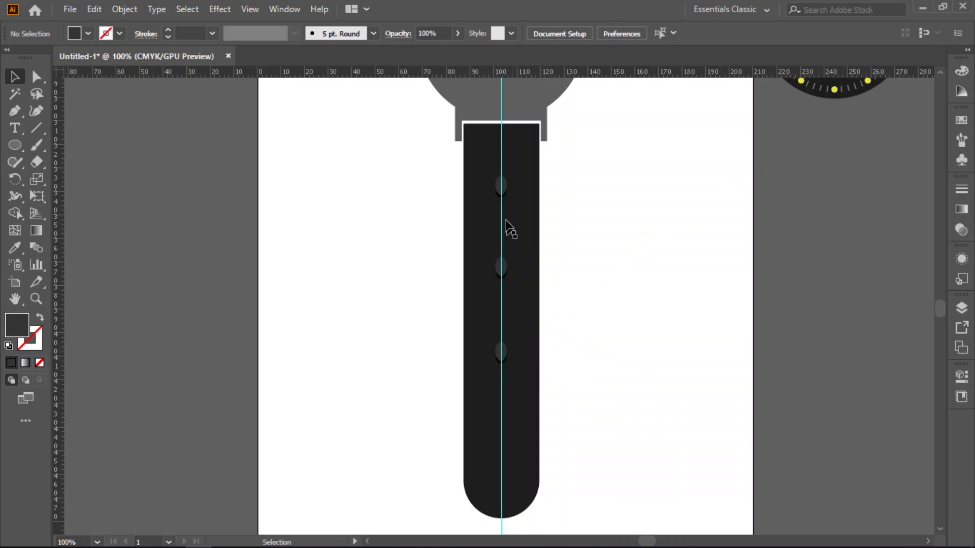
Step: Create an inset outline of the lower strap using Offset Path with an offset of -2 mm and miter joins
{"action": "left_click", "coordinate": [527, 312]}
{"action": "scroll", "coordinate": [574, 331], "scroll_direction": "down", "scroll_amount": 4}
{"action": "scroll", "coordinate": [573, 331], "scroll_direction": "up", "scroll_amount": 6}
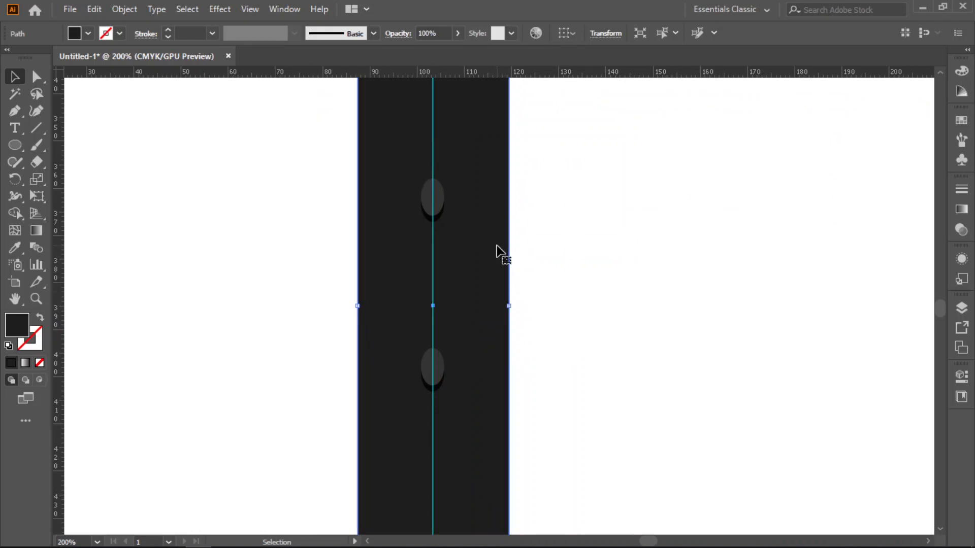
{"action": "scroll", "coordinate": [500, 355], "scroll_direction": "down", "scroll_amount": 5}
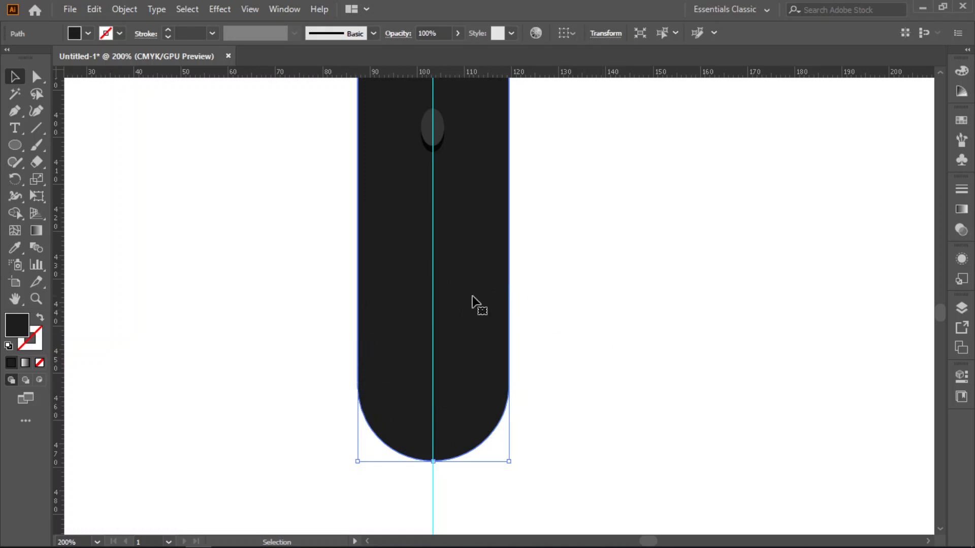
{"action": "scroll", "coordinate": [475, 305], "scroll_direction": "up", "scroll_amount": 7}
{"action": "scroll", "coordinate": [477, 305], "scroll_direction": "up", "scroll_amount": 4}
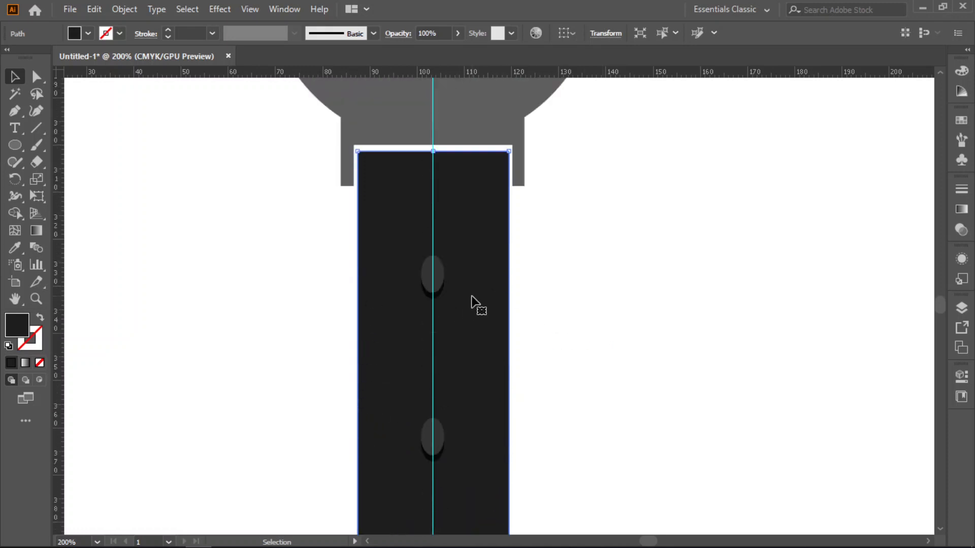
{"action": "left_click", "coordinate": [126, 9]}
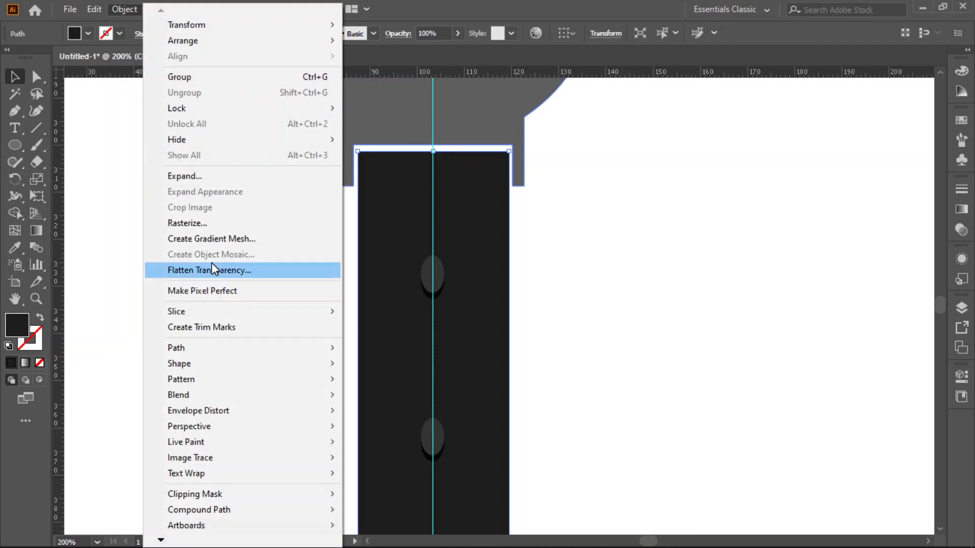
{"action": "mouse_move", "coordinate": [198, 355]}
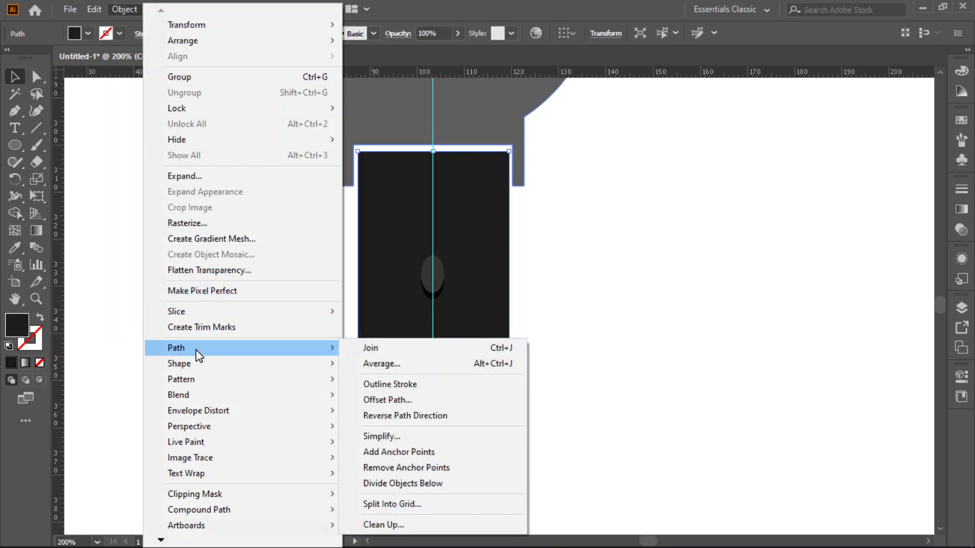
{"action": "left_click", "coordinate": [382, 400]}
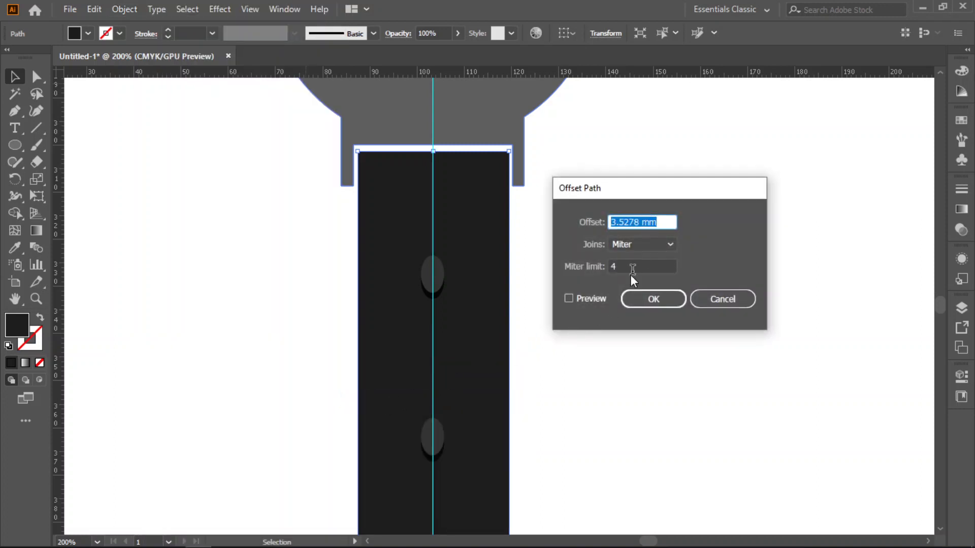
{"action": "left_click", "coordinate": [568, 299]}
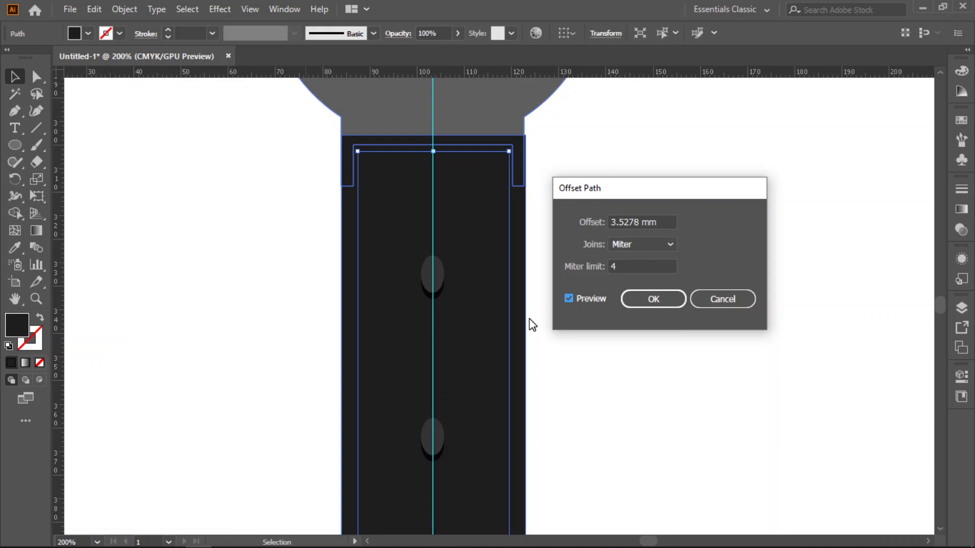
{"action": "key", "text": "Down"}
{"action": "key", "text": "Down"}
{"action": "key", "text": "Down"}
{"action": "key", "text": "Down"}
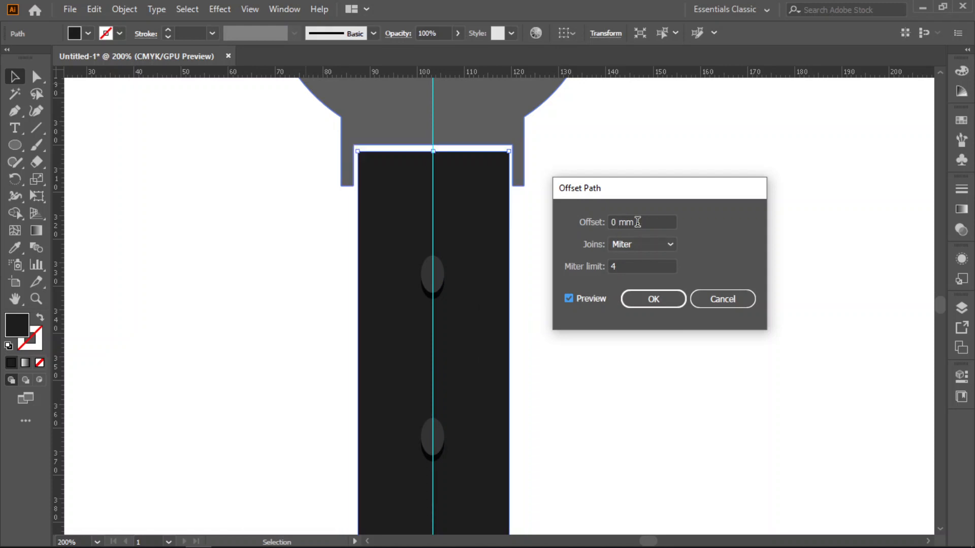
{"action": "key", "text": "Down"}
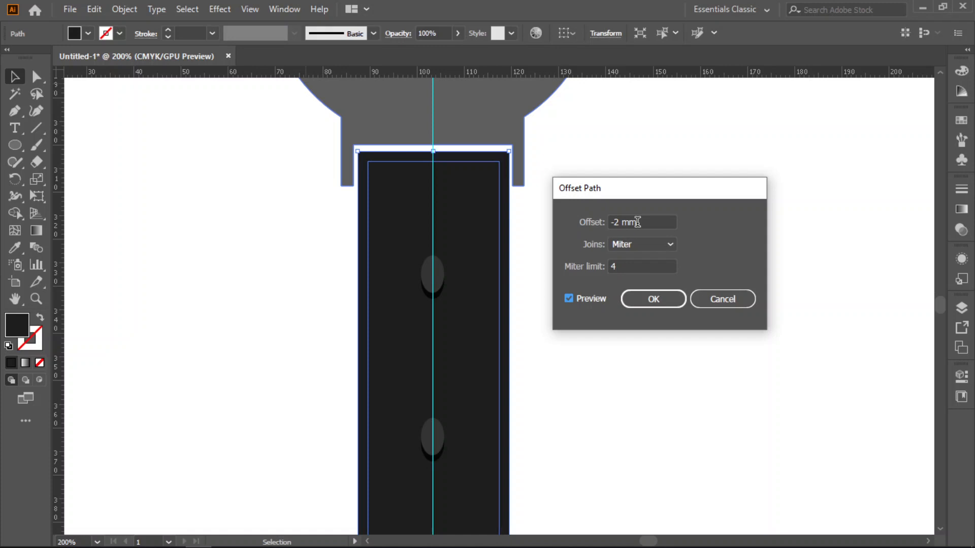
{"action": "left_click", "coordinate": [653, 298]}
Step: Give the inset strap path a 1 pt dashed black stroke with 4 pt dashes
{"action": "scroll", "coordinate": [669, 354], "scroll_direction": "down", "scroll_amount": 2}
{"action": "scroll", "coordinate": [669, 354], "scroll_direction": "down", "scroll_amount": 4}
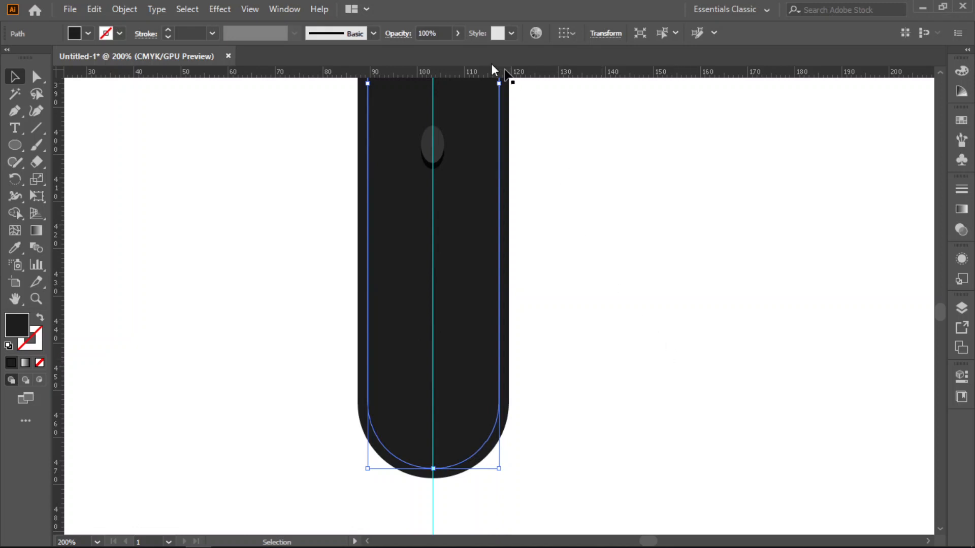
{"action": "left_click", "coordinate": [146, 34]}
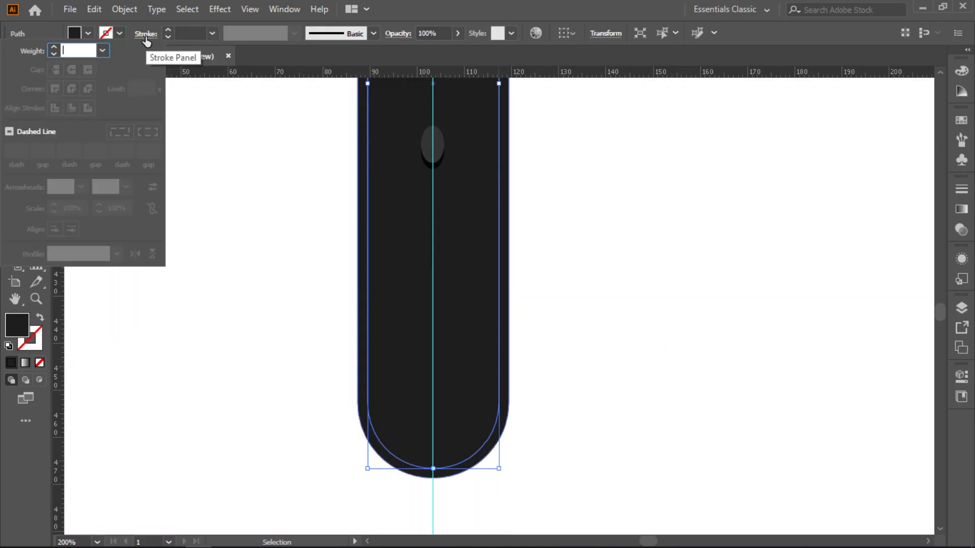
{"action": "left_click", "coordinate": [10, 131]}
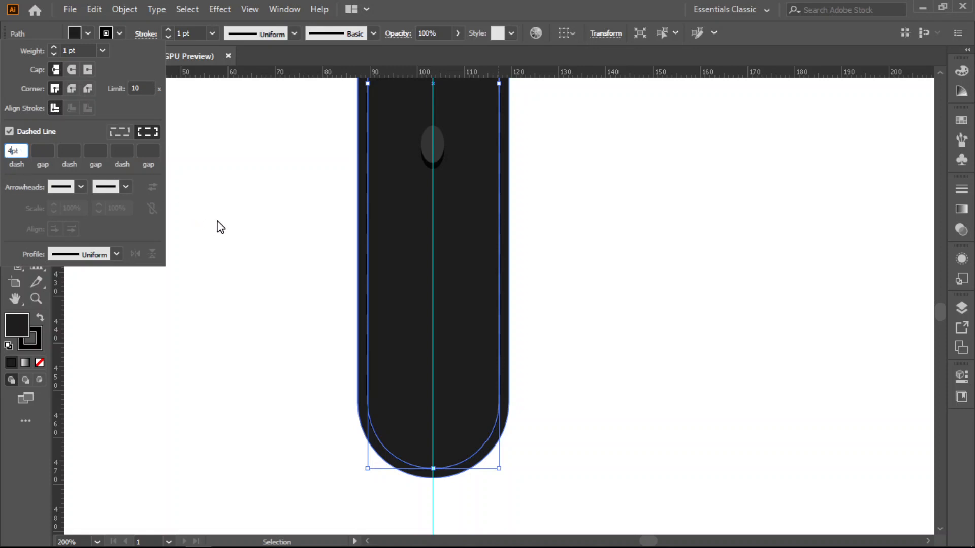
{"action": "key", "text": "Return"}
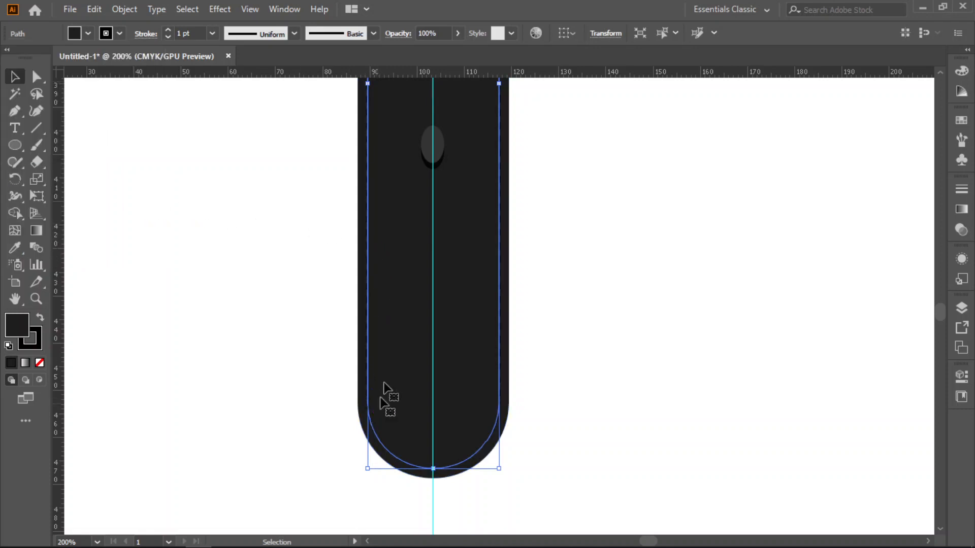
Step: Fill the inset strap path with the gray 5A5B5A
{"action": "double_click", "coordinate": [17, 328]}
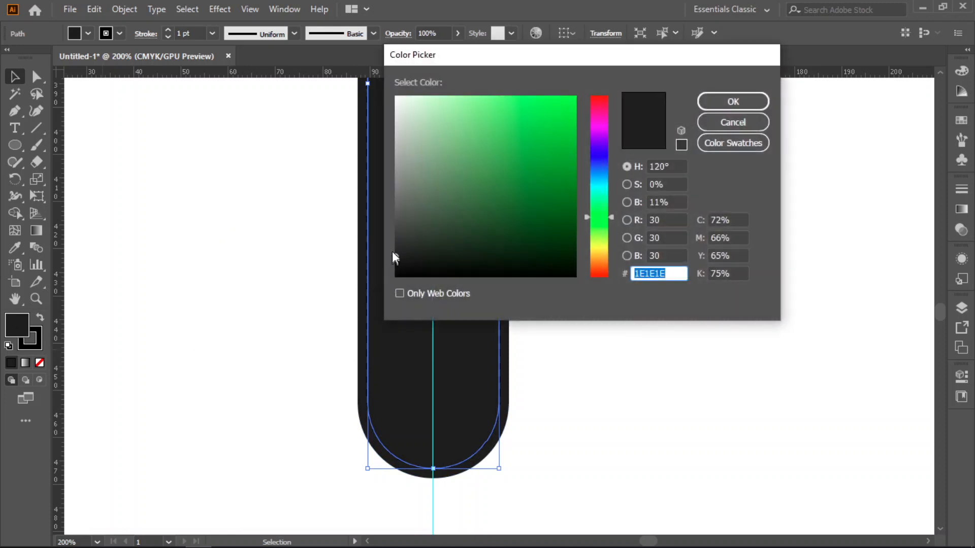
{"action": "left_click", "coordinate": [398, 231]}
{"action": "left_click", "coordinate": [397, 212]}
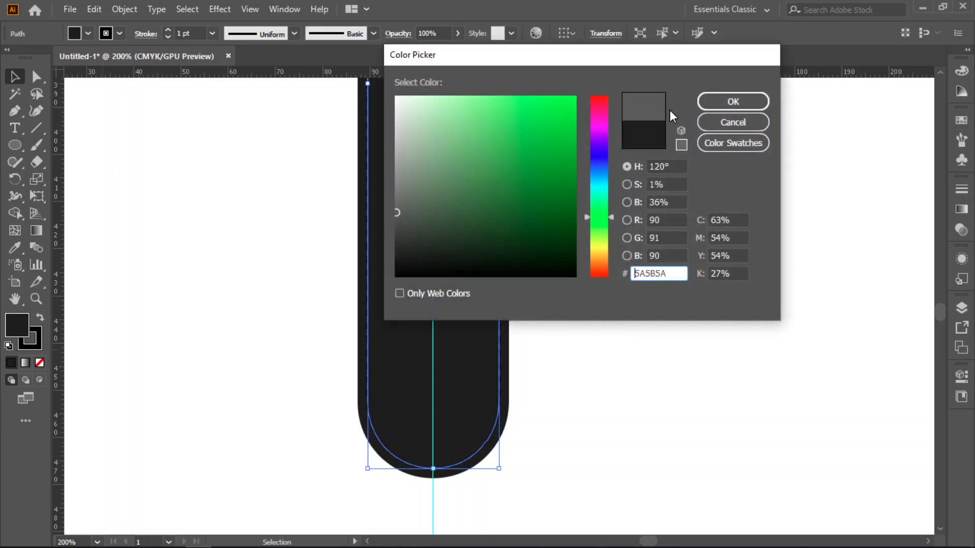
{"action": "left_click", "coordinate": [733, 102]}
{"action": "left_click", "coordinate": [649, 224]}
{"action": "left_click", "coordinate": [451, 328]}
{"action": "right_click", "coordinate": [451, 322]}
{"action": "left_click", "coordinate": [699, 422]}
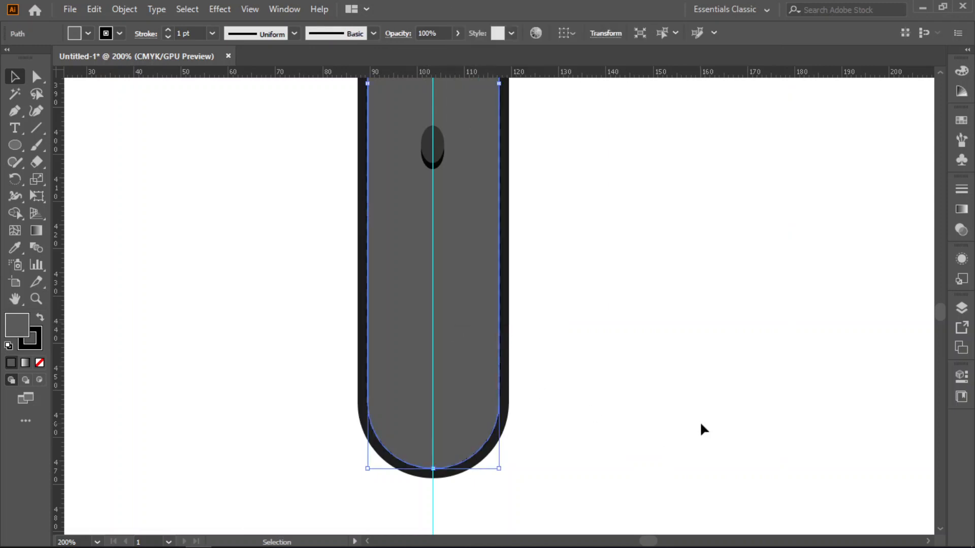
Step: Try the inset strap path without a fill, and swap its fill and stroke colors to make the dashed stroke gray
{"action": "left_click", "coordinate": [495, 410]}
{"action": "left_click", "coordinate": [35, 338]}
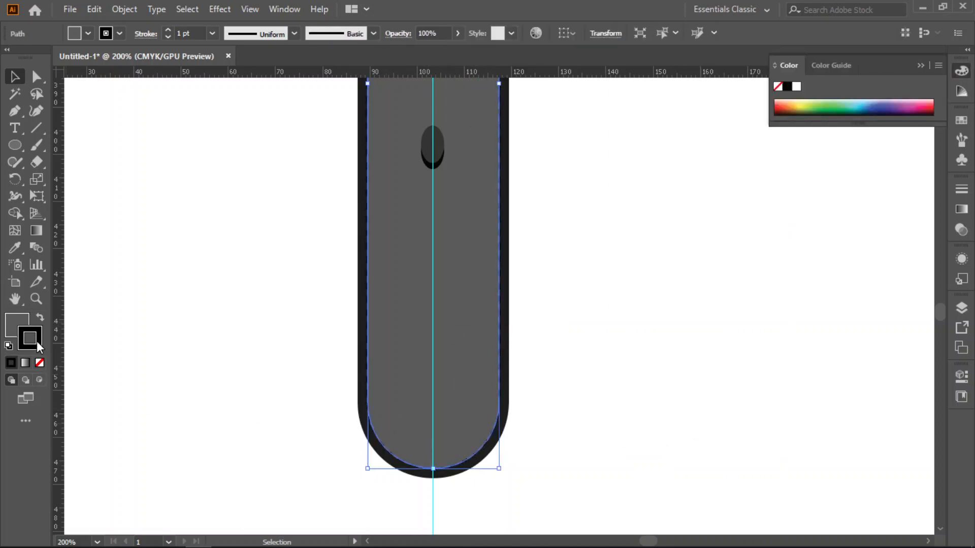
{"action": "left_click", "coordinate": [19, 322]}
{"action": "left_click", "coordinate": [39, 363]}
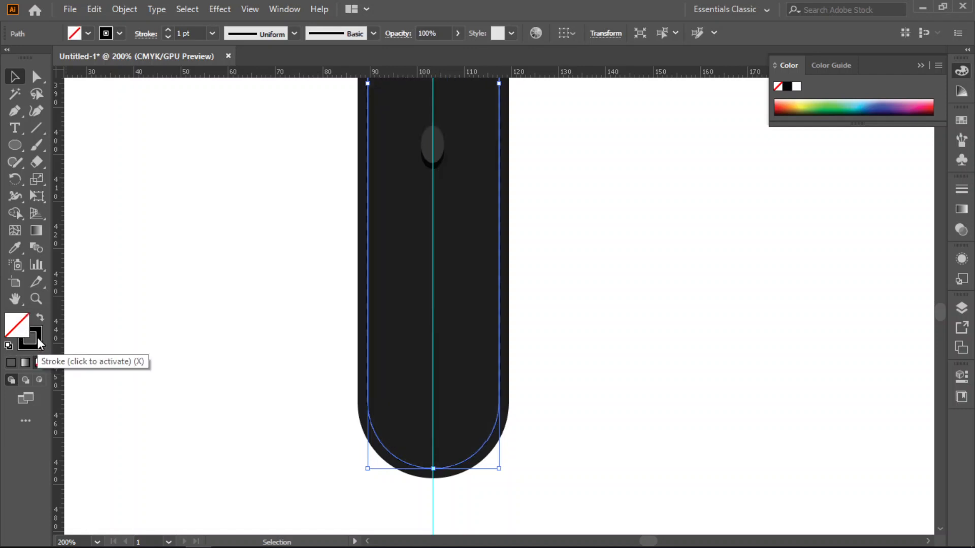
{"action": "left_click", "coordinate": [39, 318]}
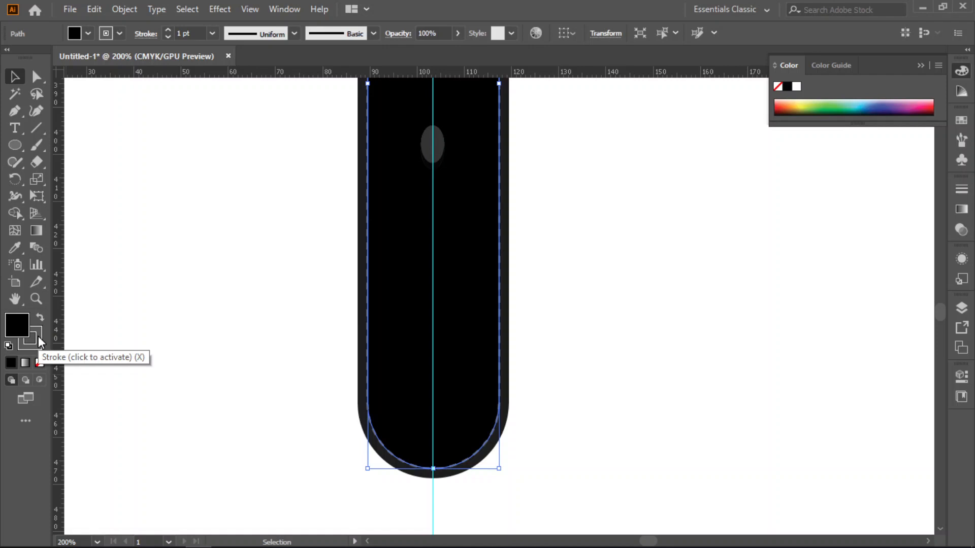
Step: Remove the inset strap path's stroke and fill the path with the gray 545253
{"action": "left_click", "coordinate": [39, 339]}
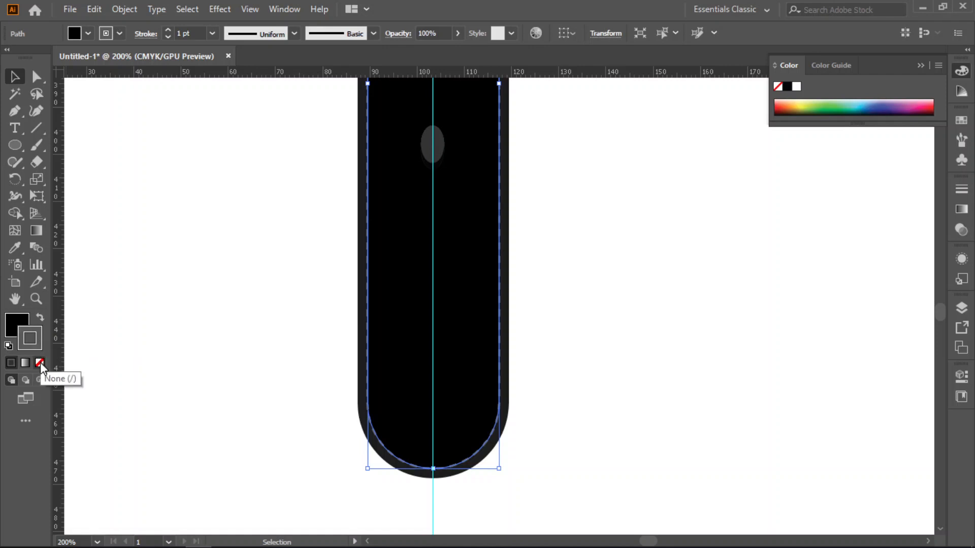
{"action": "left_click", "coordinate": [40, 363]}
{"action": "double_click", "coordinate": [28, 327]}
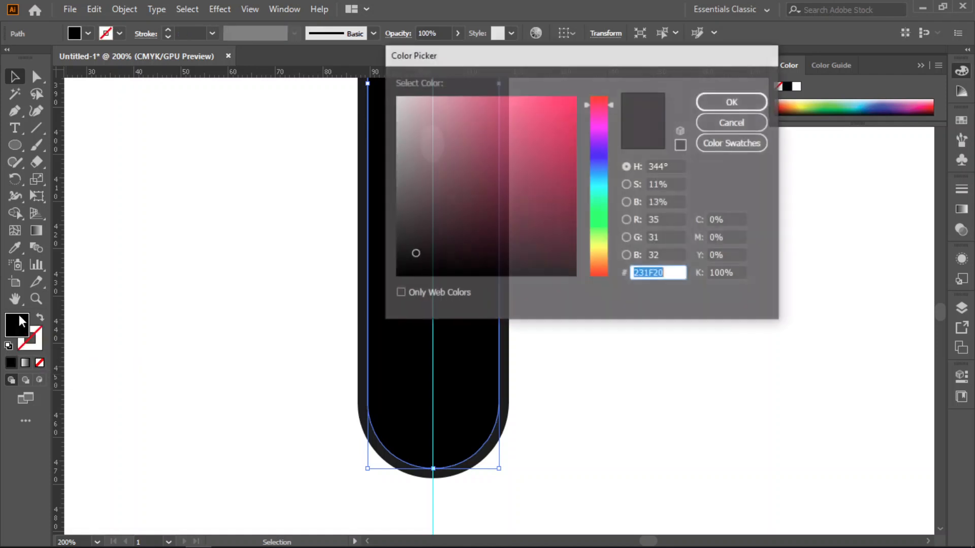
{"action": "type", "text": "545253"}
{"action": "left_click", "coordinate": [716, 102]}
{"action": "left_click", "coordinate": [633, 285]}
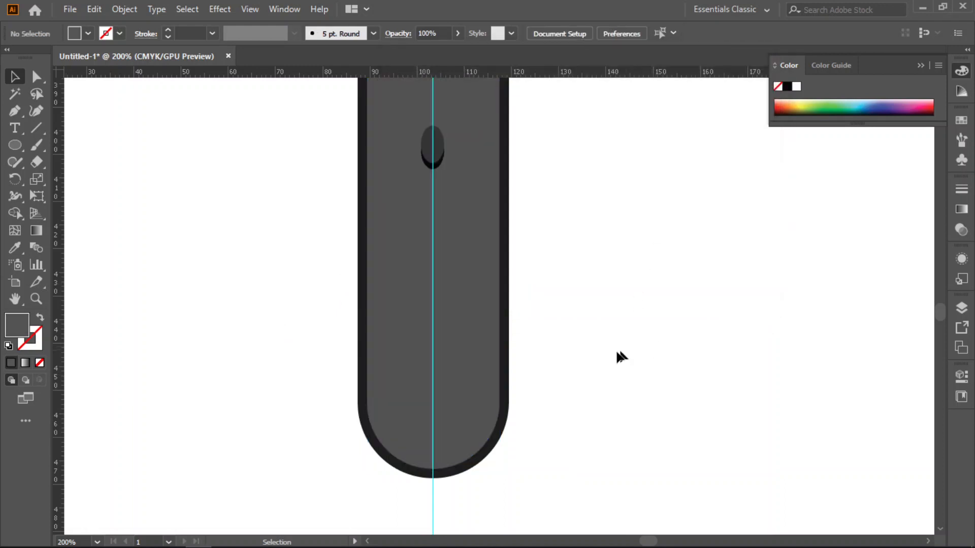
Step: Remove the inset strap path's fill and set its stroke color to the gray 565454
{"action": "left_click", "coordinate": [479, 345]}
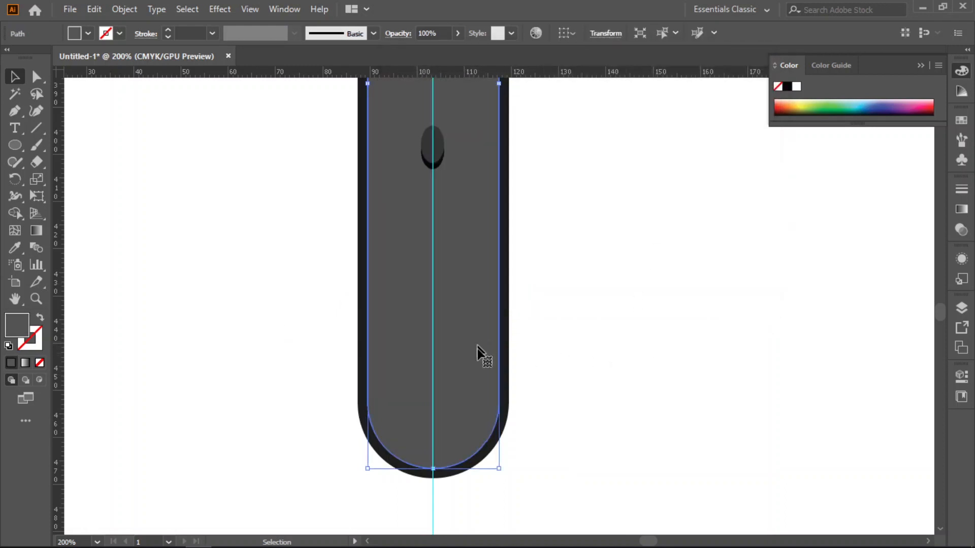
{"action": "left_click", "coordinate": [41, 362]}
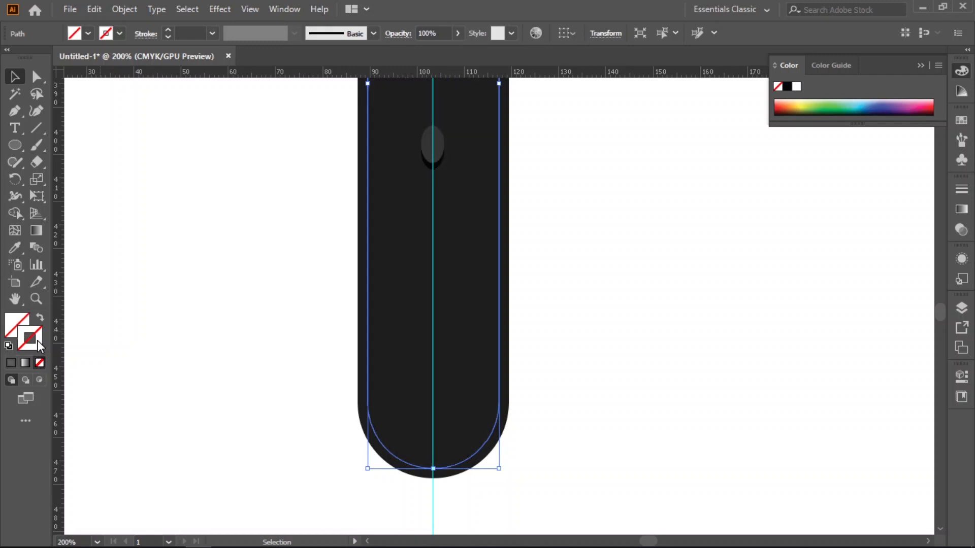
{"action": "double_click", "coordinate": [38, 340]}
{"action": "type", "text": "565454"}
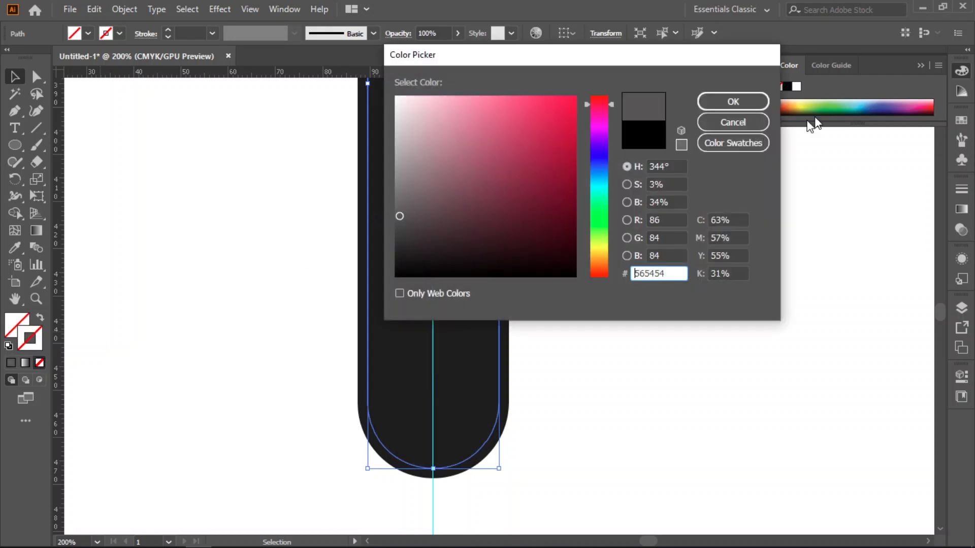
{"action": "left_click", "coordinate": [762, 97]}
{"action": "left_click", "coordinate": [635, 299]}
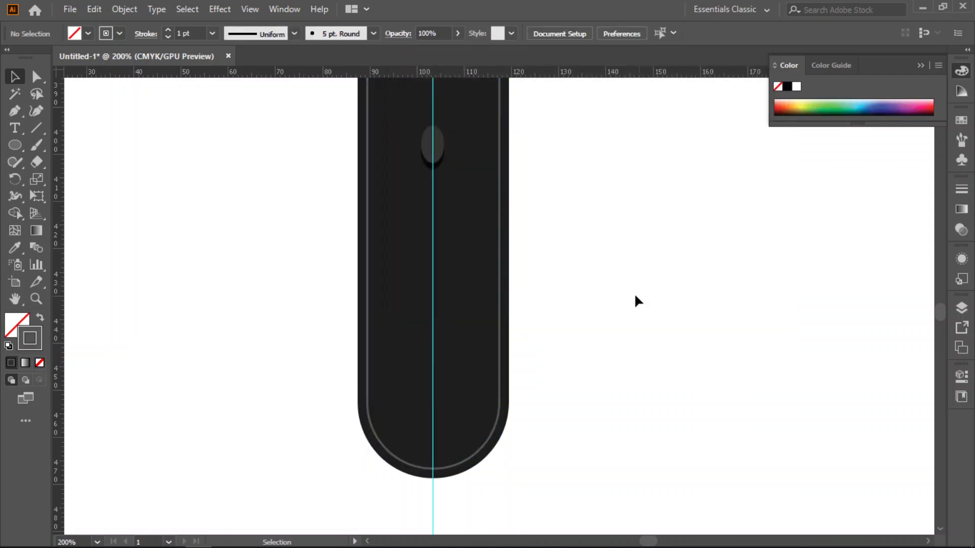
Step: Make the inset strap path's gray stroke a dashed line with 4 pt dashes
{"action": "left_click", "coordinate": [501, 396]}
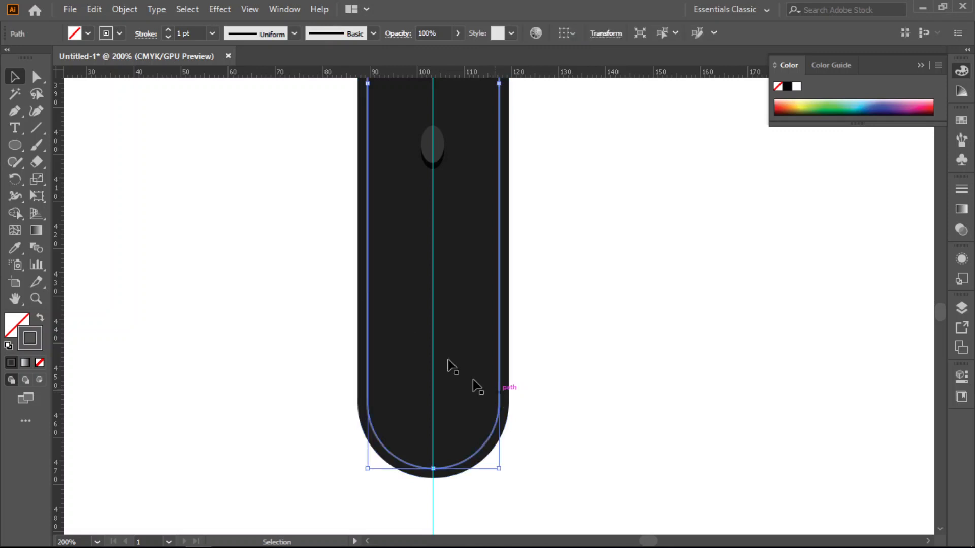
{"action": "left_click", "coordinate": [148, 35]}
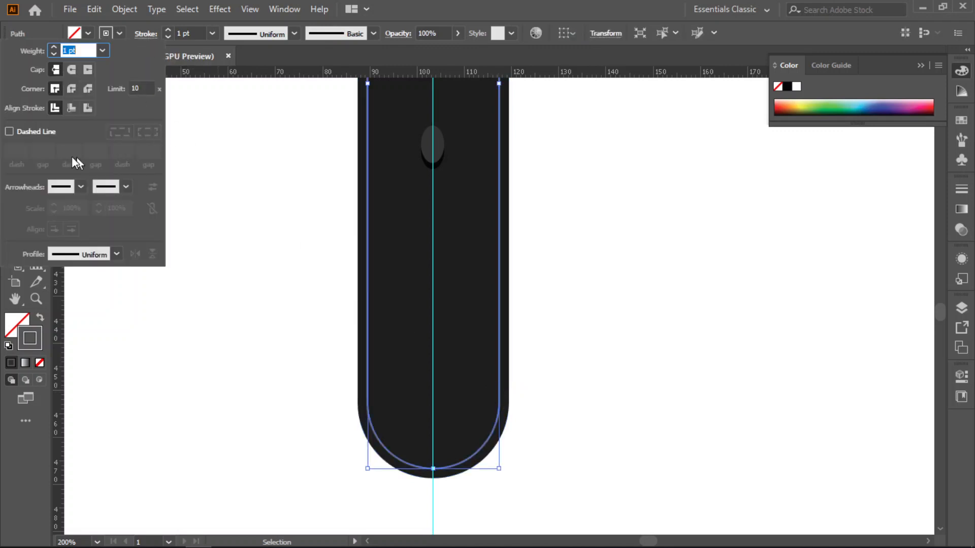
{"action": "left_click", "coordinate": [10, 131]}
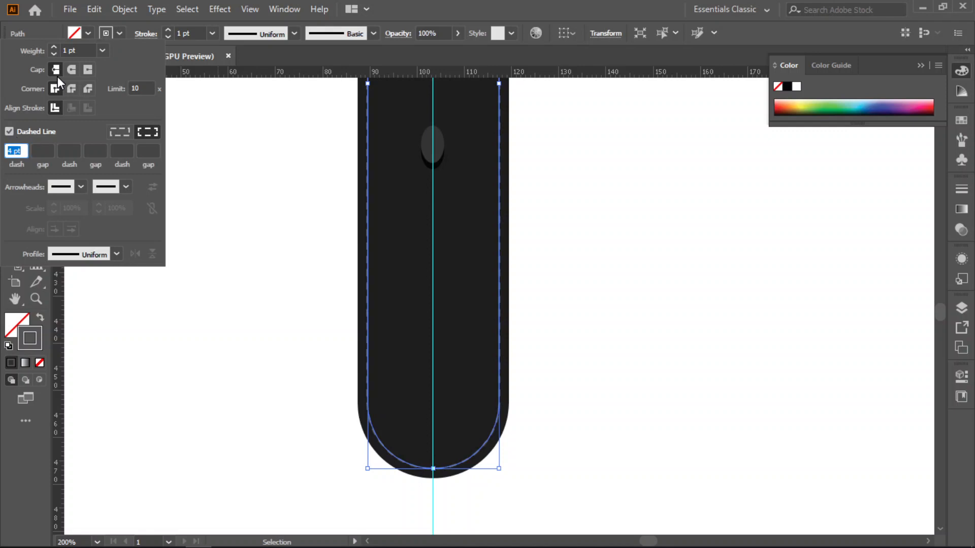
{"action": "left_click", "coordinate": [246, 174]}
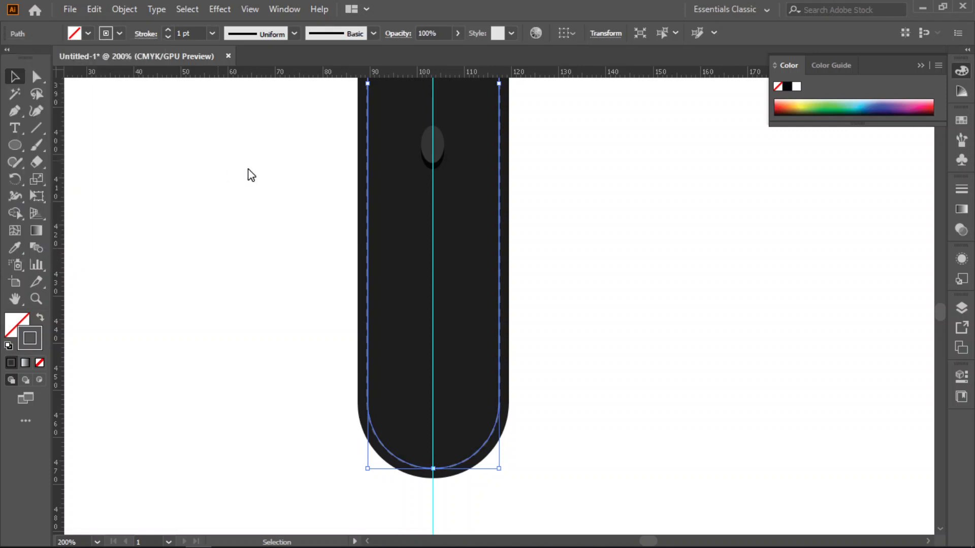
{"action": "left_click", "coordinate": [246, 174]}
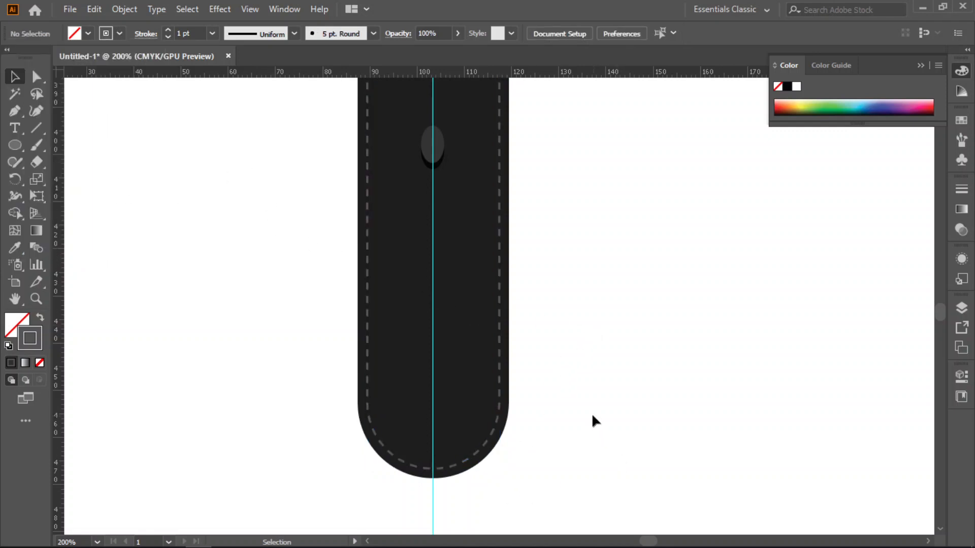
Step: Examine the dashed stitching along the lower strap from its rounded tip up to the case lugs
{"action": "scroll", "coordinate": [522, 388], "scroll_direction": "down", "scroll_amount": 1}
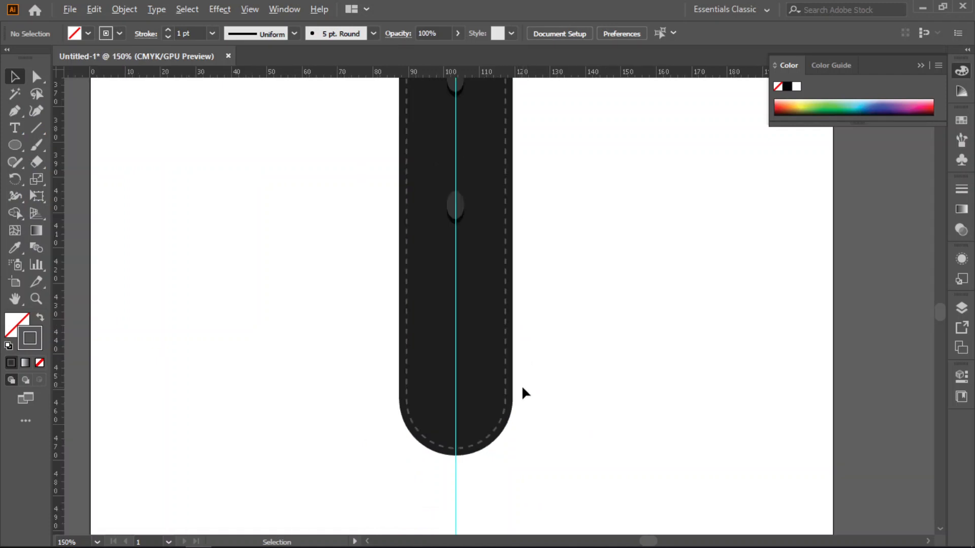
{"action": "scroll", "coordinate": [485, 399], "scroll_direction": "up", "scroll_amount": 3}
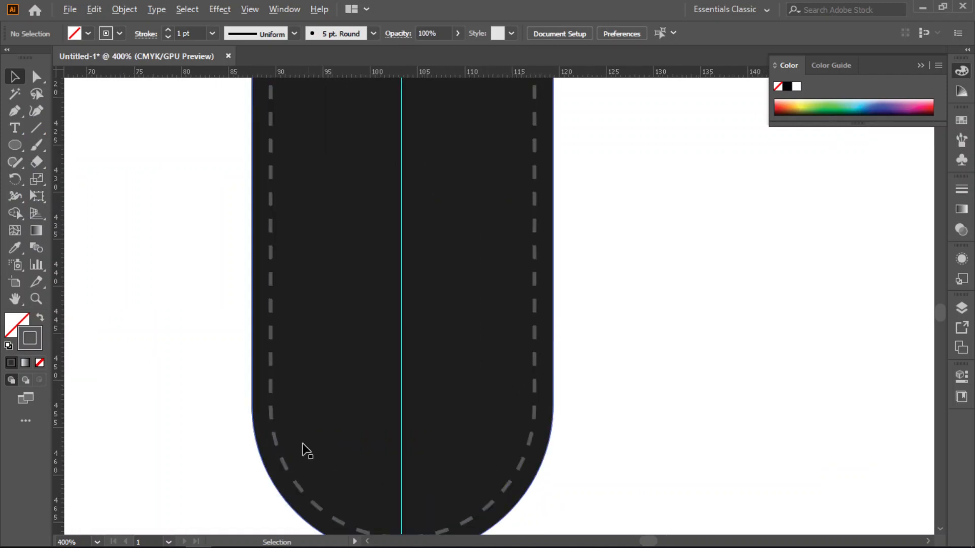
{"action": "scroll", "coordinate": [551, 351], "scroll_direction": "up", "scroll_amount": 3}
{"action": "scroll", "coordinate": [550, 352], "scroll_direction": "down", "scroll_amount": 5}
{"action": "scroll", "coordinate": [569, 345], "scroll_direction": "up", "scroll_amount": 2}
{"action": "scroll", "coordinate": [589, 338], "scroll_direction": "up", "scroll_amount": 5}
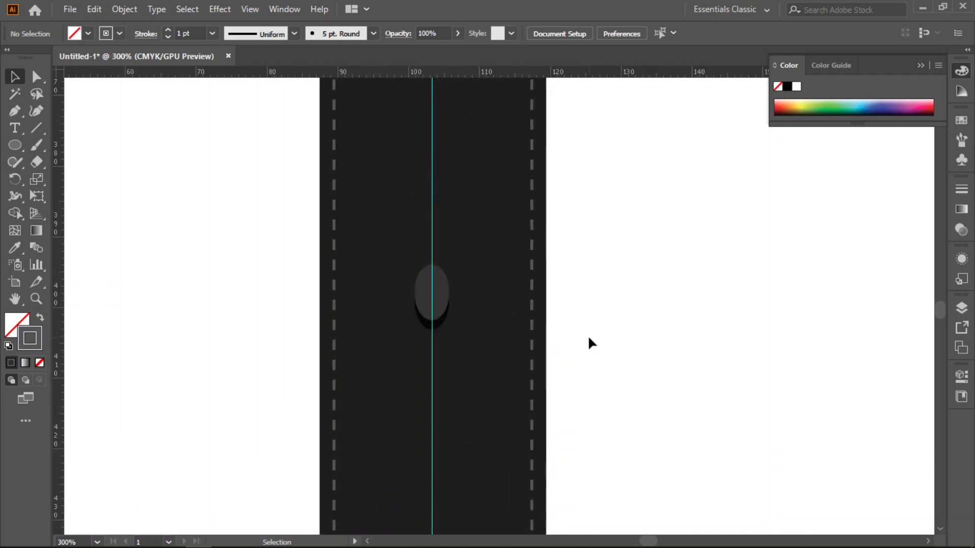
{"action": "scroll", "coordinate": [589, 339], "scroll_direction": "up", "scroll_amount": 1}
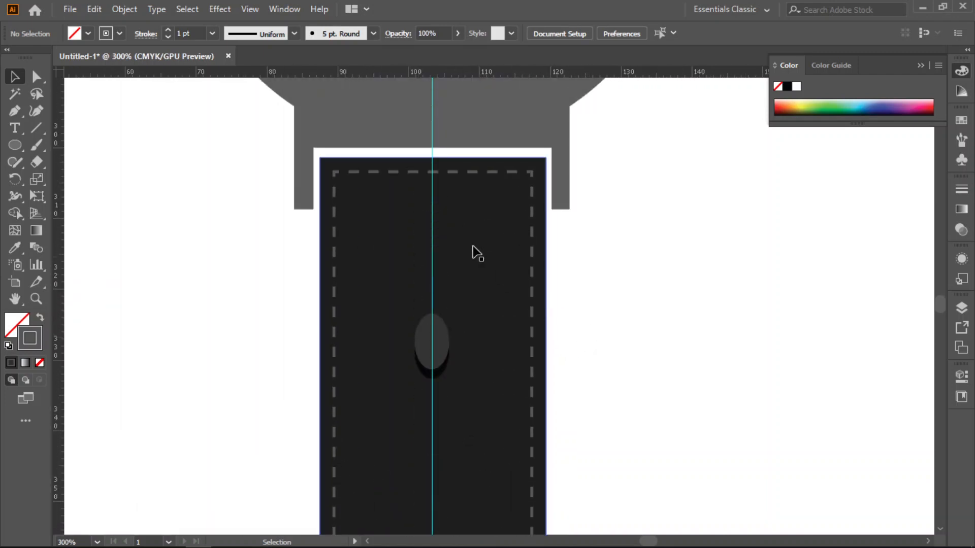
Step: Create an inner offset path of -2 mm with miter joins from the upper strap's outline
{"action": "scroll", "coordinate": [640, 391], "scroll_direction": "down", "scroll_amount": 3}
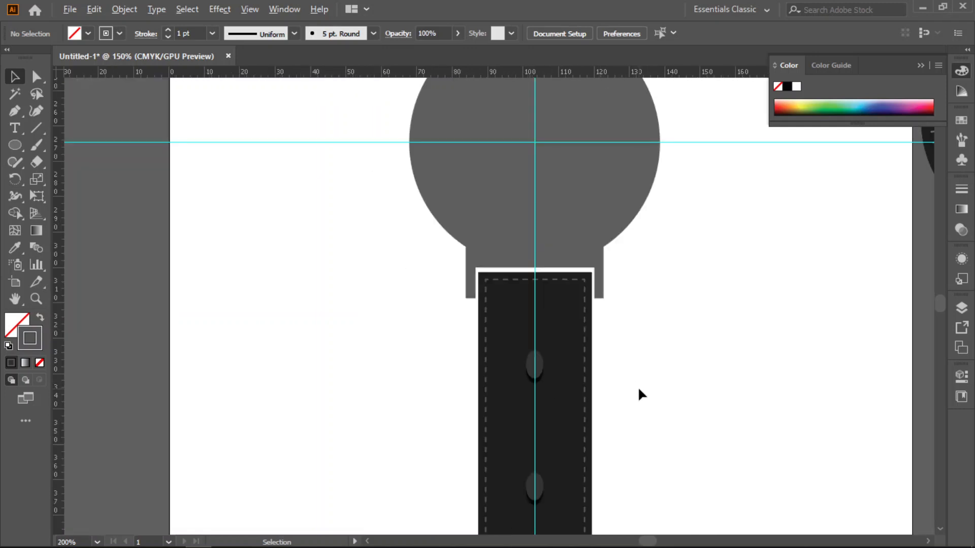
{"action": "scroll", "coordinate": [693, 363], "scroll_direction": "up", "scroll_amount": 2}
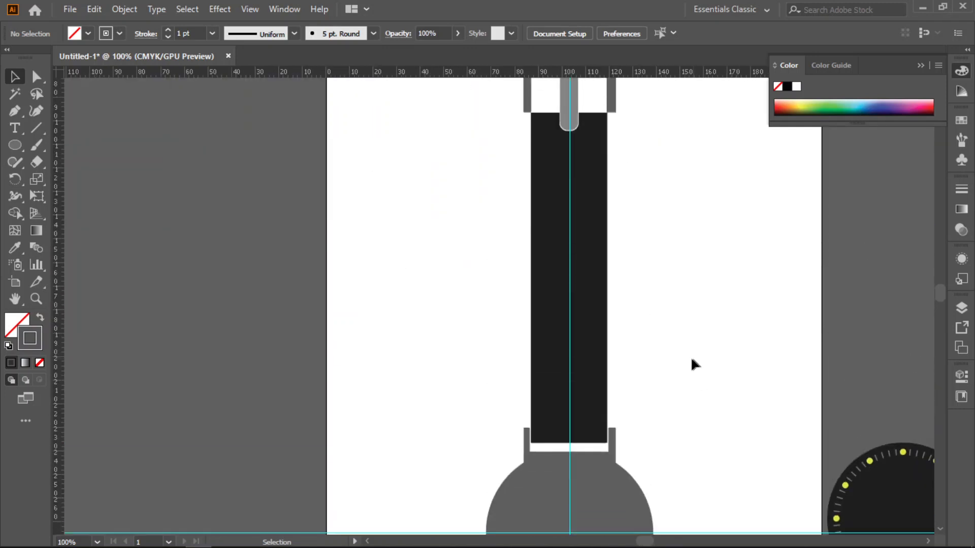
{"action": "left_click_drag", "start_coordinate": [709, 289], "coordinate": [518, 311]}
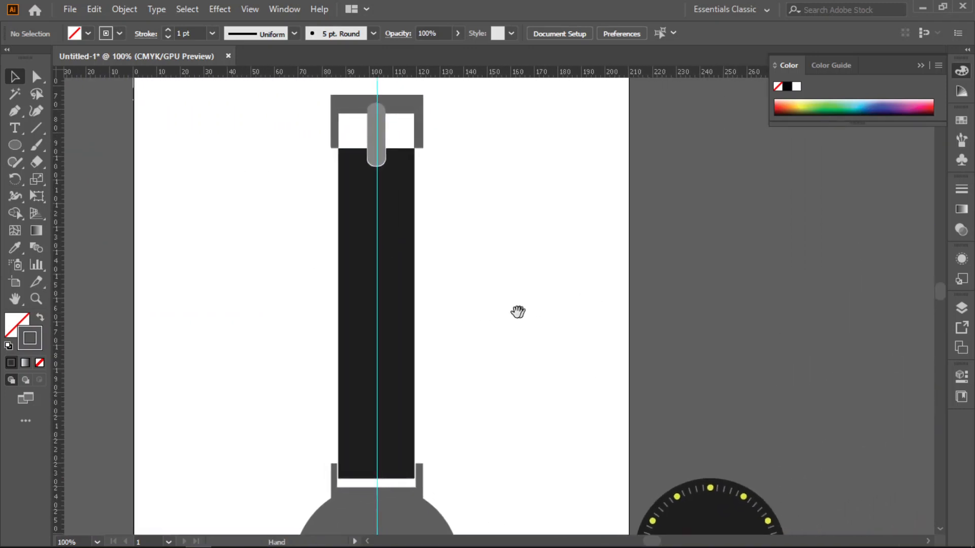
{"action": "left_click", "coordinate": [396, 219]}
{"action": "scroll", "coordinate": [467, 242], "scroll_direction": "up", "scroll_amount": 1}
{"action": "scroll", "coordinate": [467, 242], "scroll_direction": "up", "scroll_amount": 2}
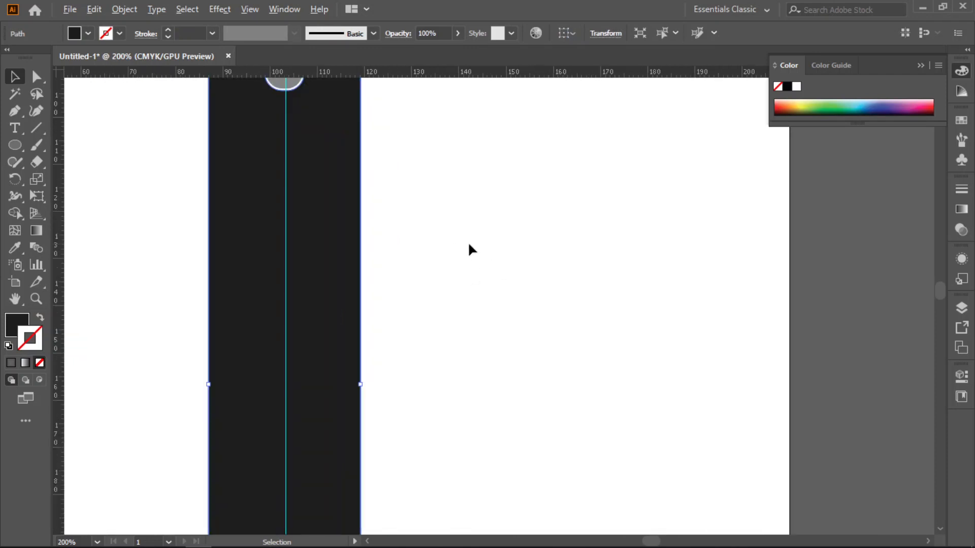
{"action": "left_click_drag", "start_coordinate": [339, 183], "coordinate": [481, 351]}
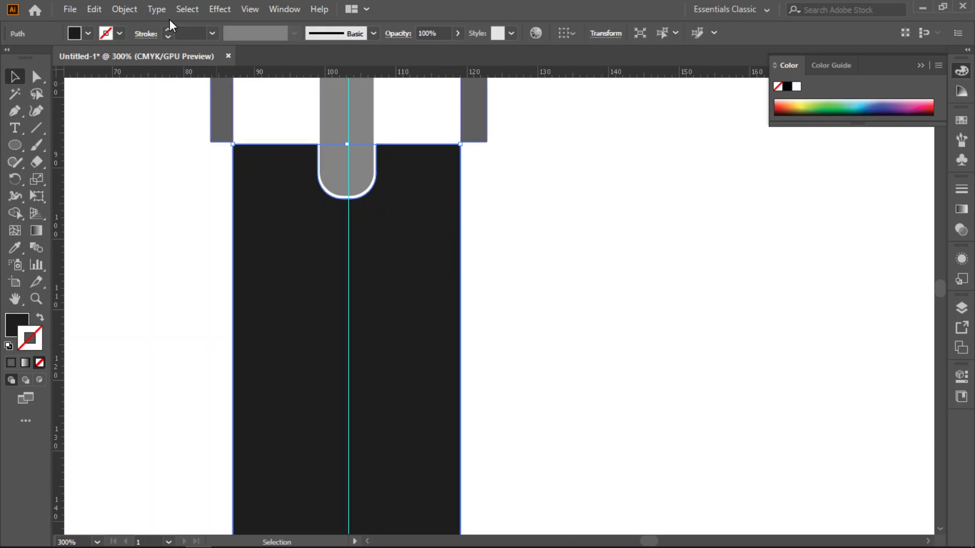
{"action": "left_click", "coordinate": [123, 9]}
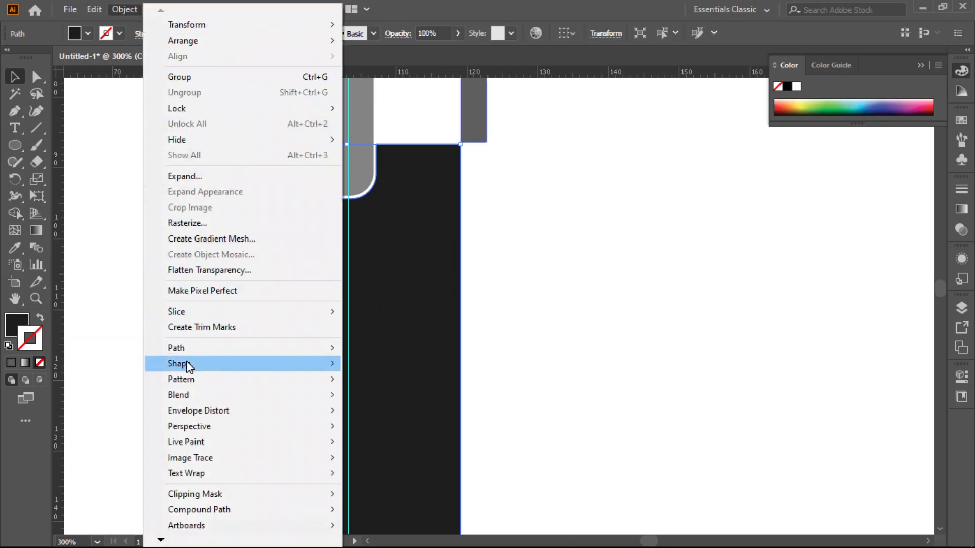
{"action": "mouse_move", "coordinate": [192, 360]}
{"action": "mouse_move", "coordinate": [282, 351]}
{"action": "left_click", "coordinate": [413, 398]}
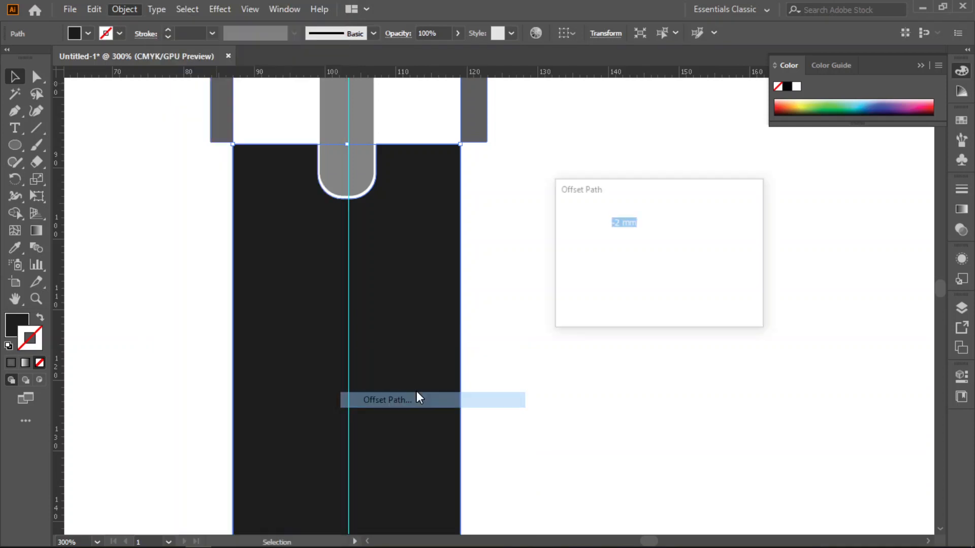
{"action": "left_click", "coordinate": [571, 300]}
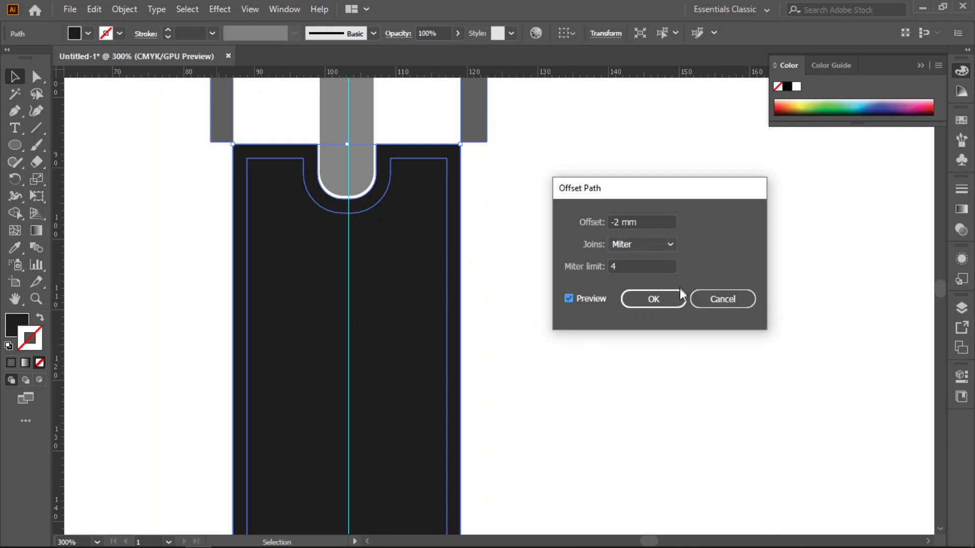
{"action": "left_click", "coordinate": [671, 300]}
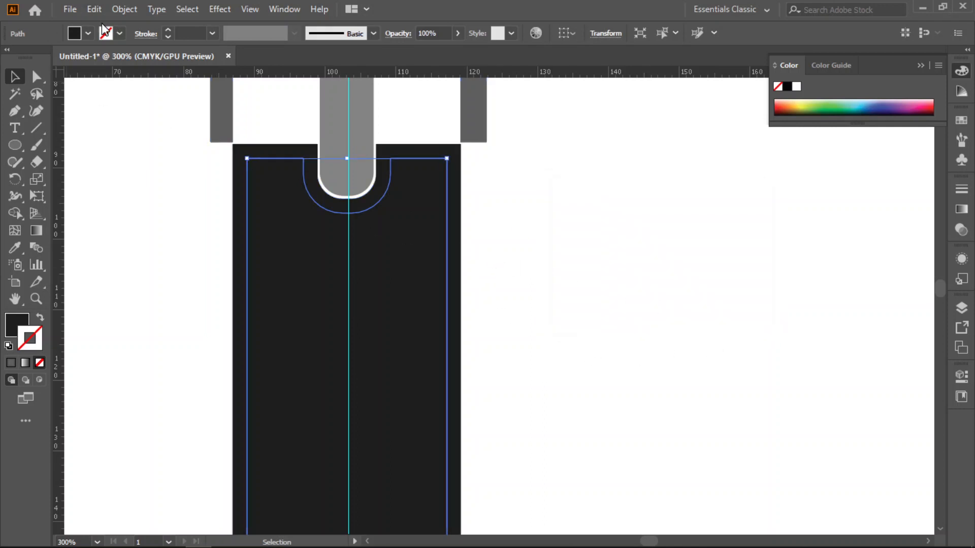
Step: Turn the upper strap's offset path into stitching with a 1 pt dashed stroke and 4 pt dashes, then deselect it
{"action": "left_click", "coordinate": [148, 36]}
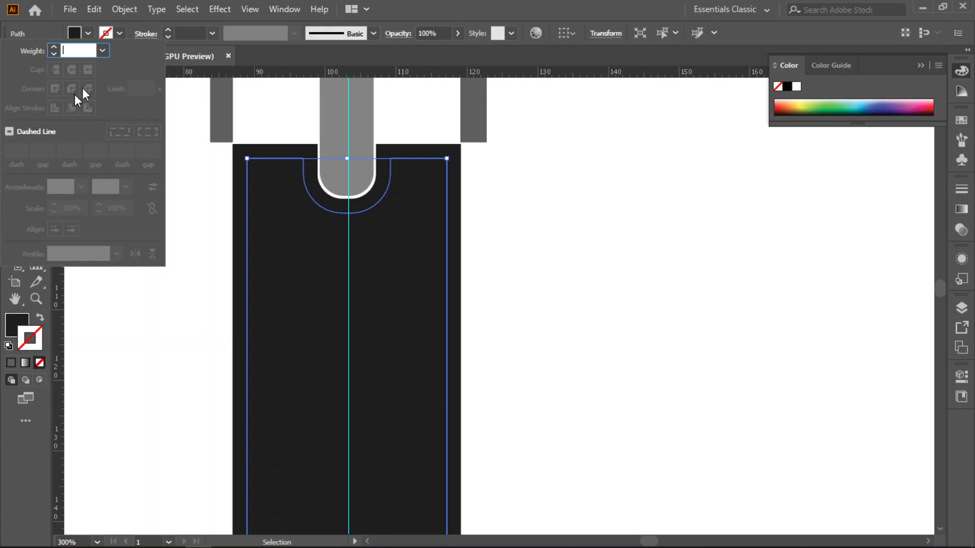
{"action": "left_click", "coordinate": [8, 130]}
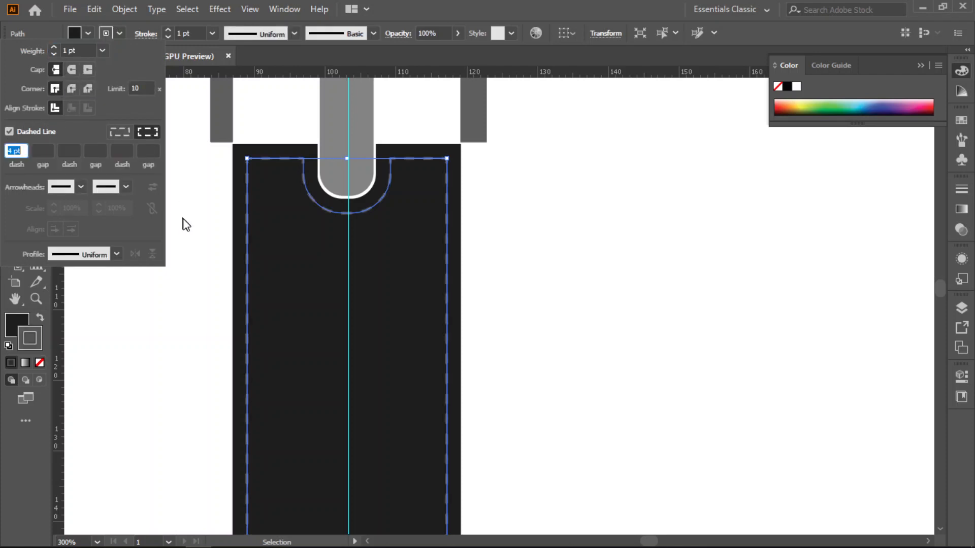
{"action": "left_click", "coordinate": [535, 259]}
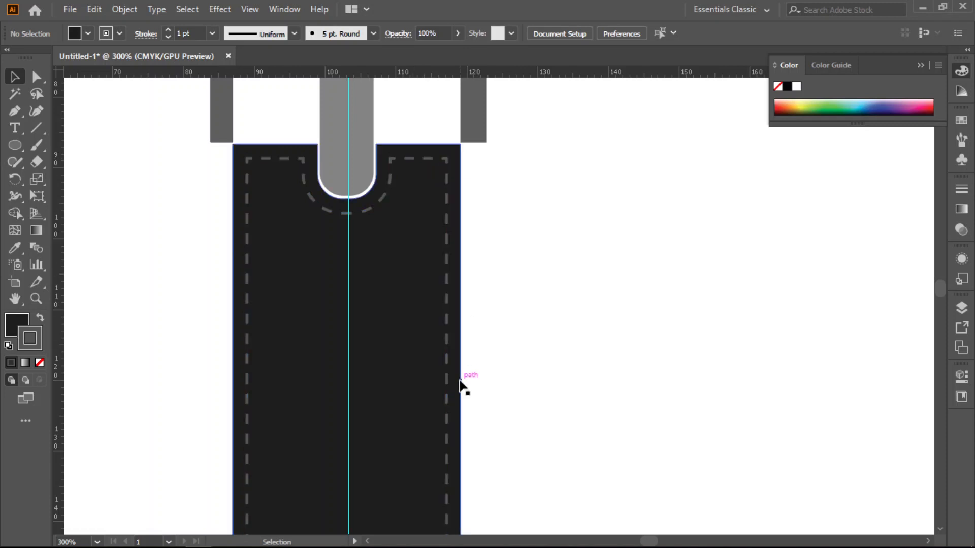
{"action": "scroll", "coordinate": [562, 386], "scroll_direction": "down", "scroll_amount": 10}
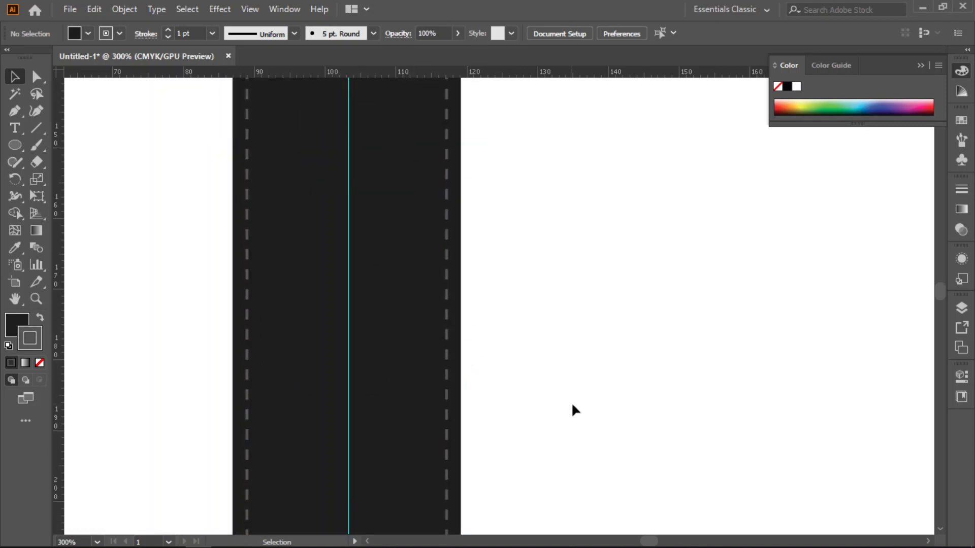
{"action": "scroll", "coordinate": [572, 403], "scroll_direction": "down", "scroll_amount": 2}
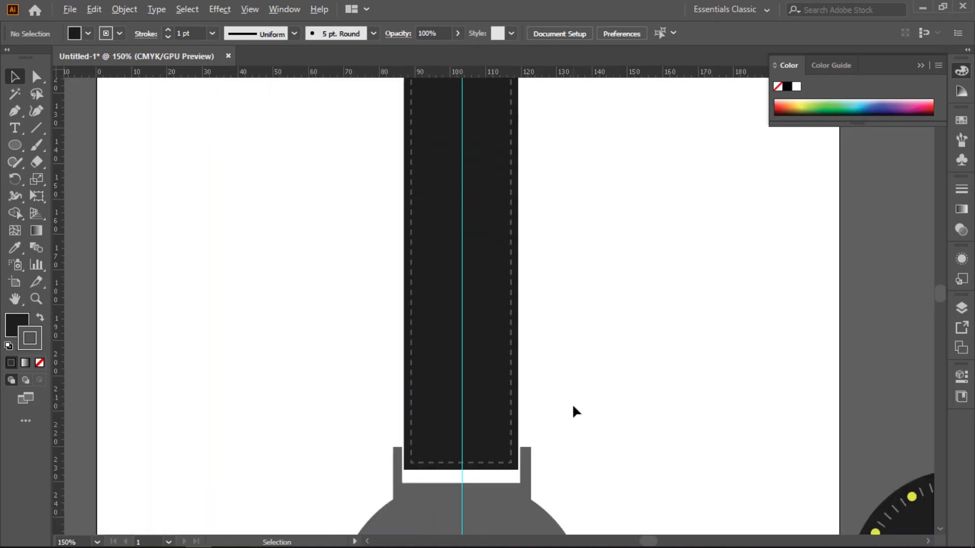
{"action": "scroll", "coordinate": [576, 365], "scroll_direction": "down", "scroll_amount": 6}
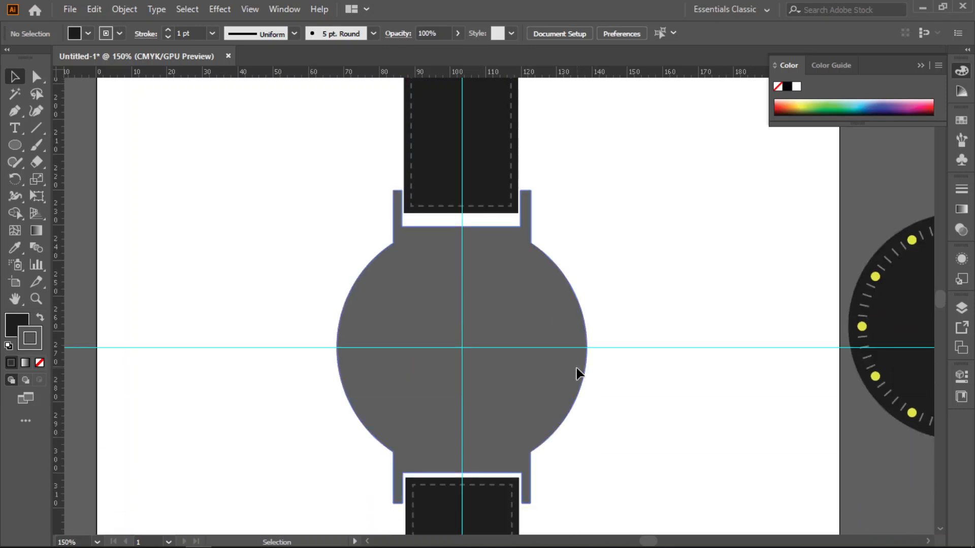
Step: Group the upper strap together with its dashed stitching path
{"action": "scroll", "coordinate": [576, 366], "scroll_direction": "up", "scroll_amount": 3}
{"action": "scroll", "coordinate": [575, 365], "scroll_direction": "up", "scroll_amount": 5}
{"action": "left_click_drag", "start_coordinate": [577, 279], "coordinate": [408, 377]}
{"action": "right_click", "coordinate": [437, 323]}
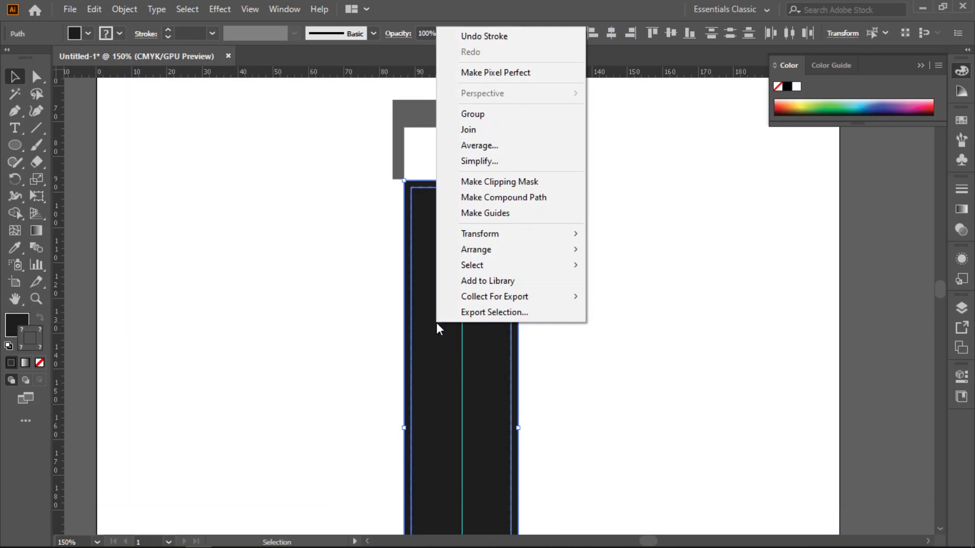
{"action": "left_click", "coordinate": [474, 114]}
Step: Group the lower strap together with its stitching and all of its oval holes
{"action": "scroll", "coordinate": [598, 465], "scroll_direction": "down", "scroll_amount": 10}
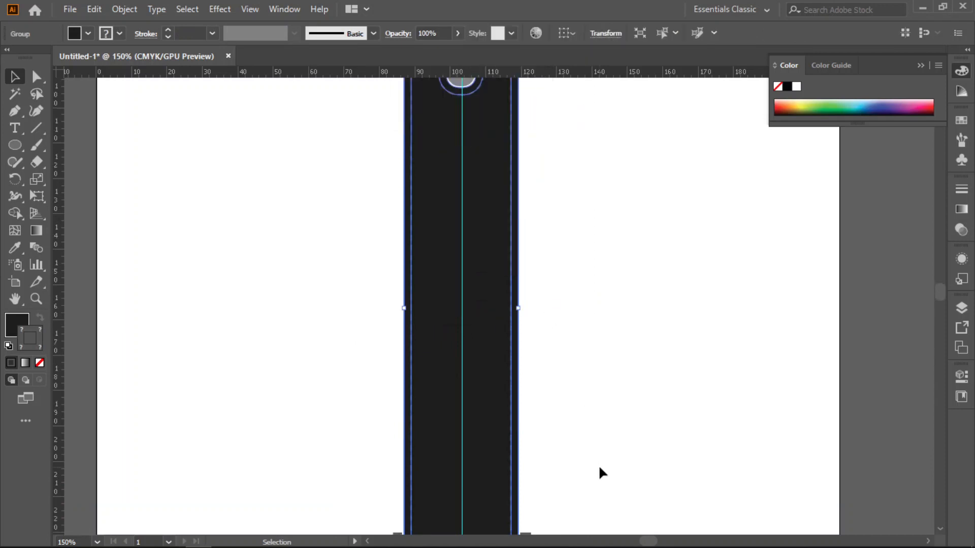
{"action": "left_click_drag", "start_coordinate": [600, 469], "coordinate": [401, 519]}
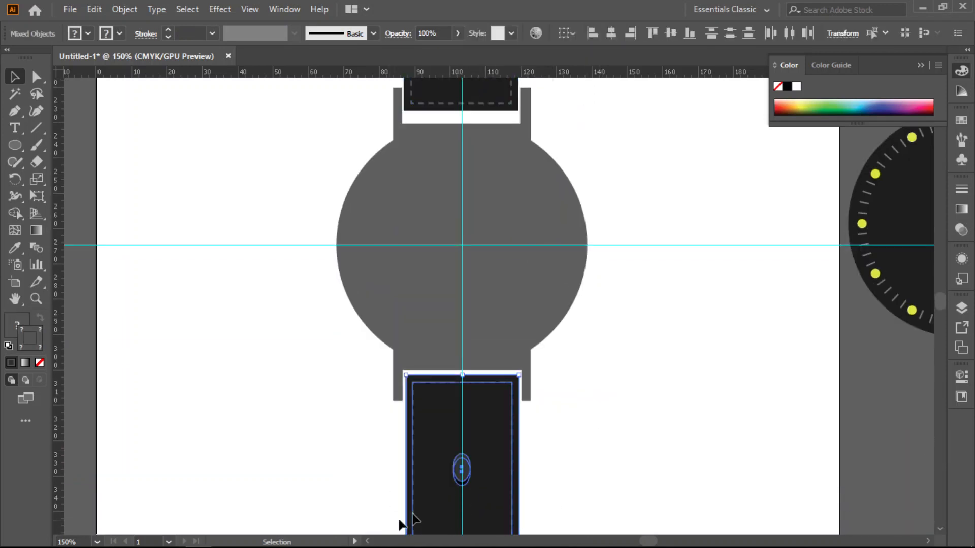
{"action": "scroll", "coordinate": [593, 486], "scroll_direction": "down", "scroll_amount": 10}
{"action": "scroll", "coordinate": [592, 487], "scroll_direction": "up", "scroll_amount": 3}
{"action": "left_click_drag", "start_coordinate": [579, 239], "coordinate": [343, 502]}
{"action": "right_click", "coordinate": [495, 415]}
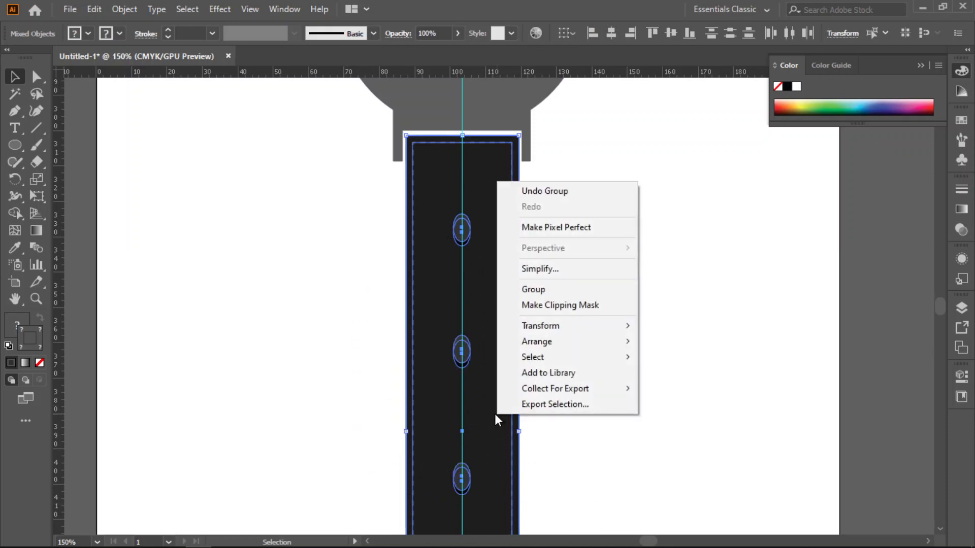
{"action": "left_click", "coordinate": [533, 295]}
{"action": "left_click", "coordinate": [617, 330]}
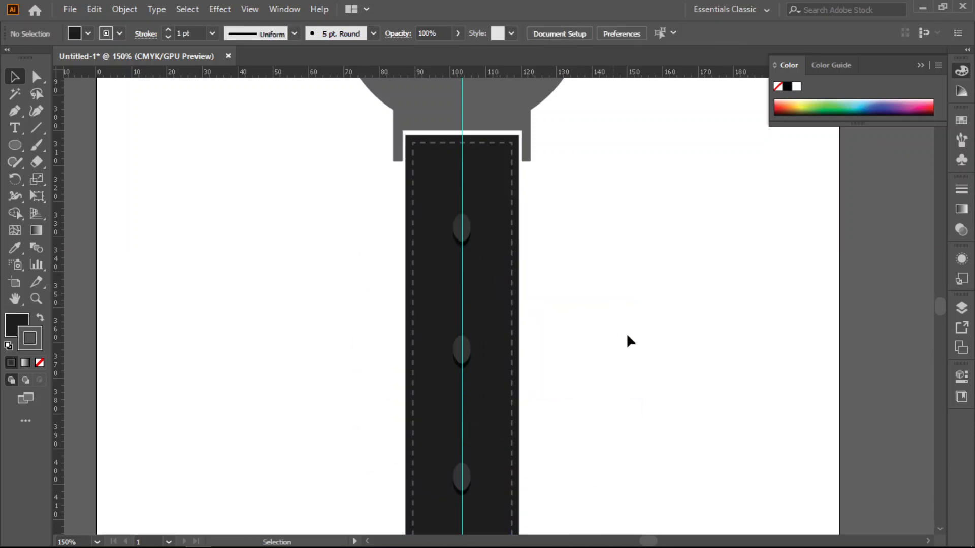
Step: Group the grey buckle frame and its prong above the upper strap
{"action": "scroll", "coordinate": [610, 328], "scroll_direction": "up", "scroll_amount": 4}
{"action": "scroll", "coordinate": [610, 327], "scroll_direction": "up", "scroll_amount": 15}
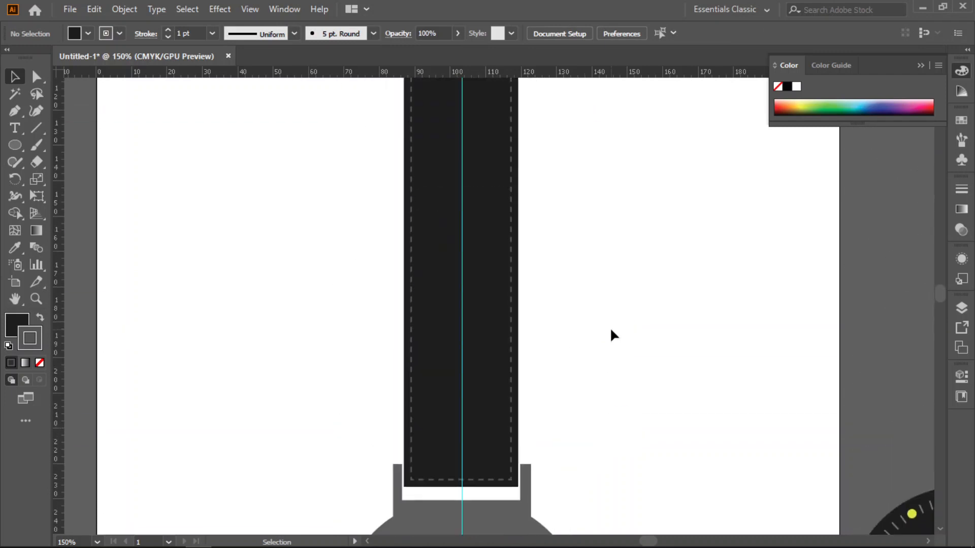
{"action": "left_click_drag", "start_coordinate": [548, 135], "coordinate": [358, 245]}
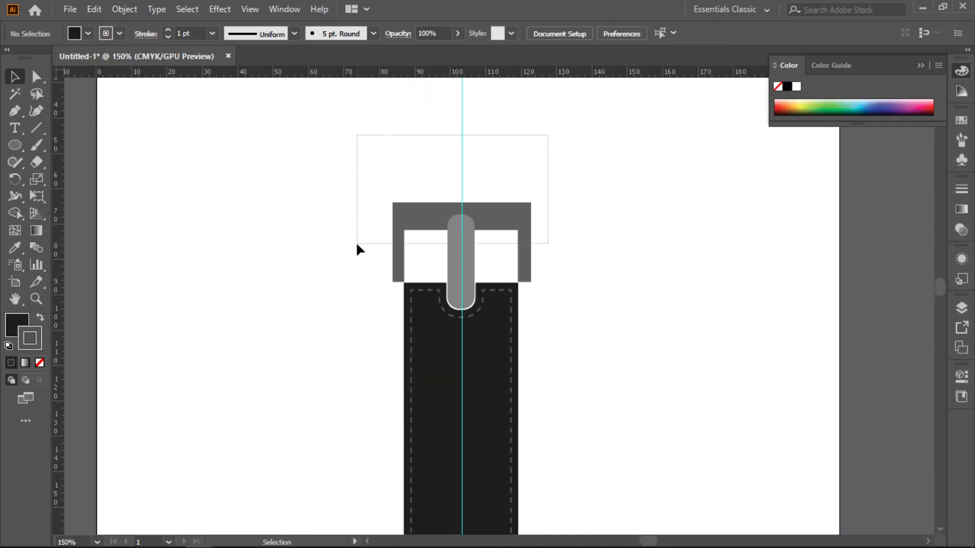
{"action": "right_click", "coordinate": [507, 214]}
{"action": "left_click", "coordinate": [562, 300]}
{"action": "left_click", "coordinate": [623, 330]}
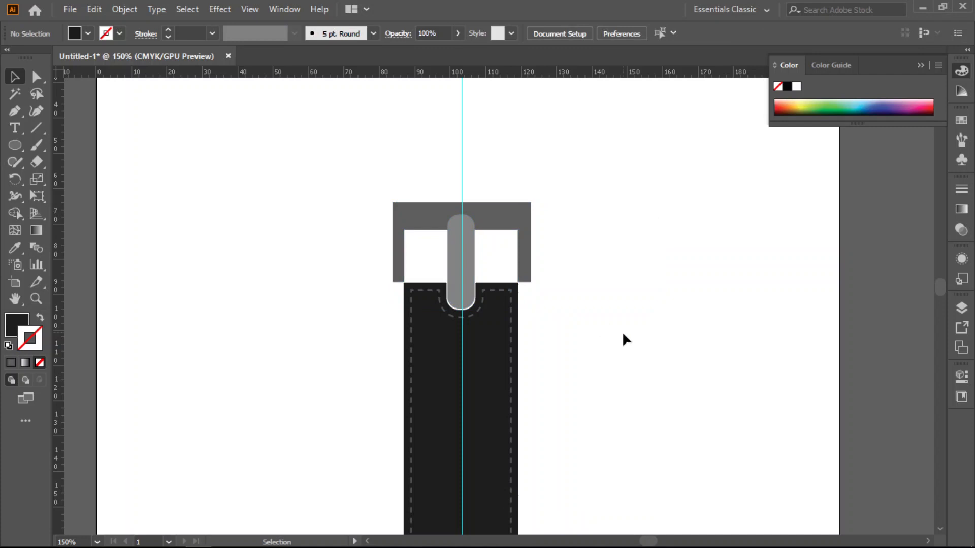
Step: Move the black dial with yellow markers onto the grey watch case and send the case behind the dial
{"action": "scroll", "coordinate": [645, 371], "scroll_direction": "down", "scroll_amount": 3}
{"action": "scroll", "coordinate": [643, 364], "scroll_direction": "down", "scroll_amount": 10}
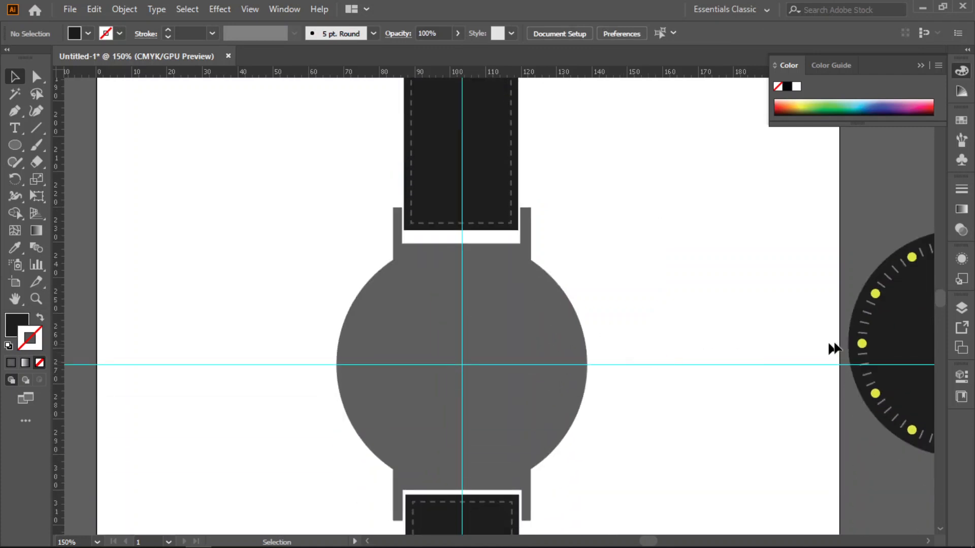
{"action": "left_click_drag", "start_coordinate": [909, 337], "coordinate": [446, 354]}
{"action": "mouse_move", "coordinate": [510, 329]}
{"action": "left_mouse_down"}
{"action": "mouse_move", "coordinate": [503, 335]}
{"action": "mouse_move", "coordinate": [510, 328]}
{"action": "left_mouse_up"}
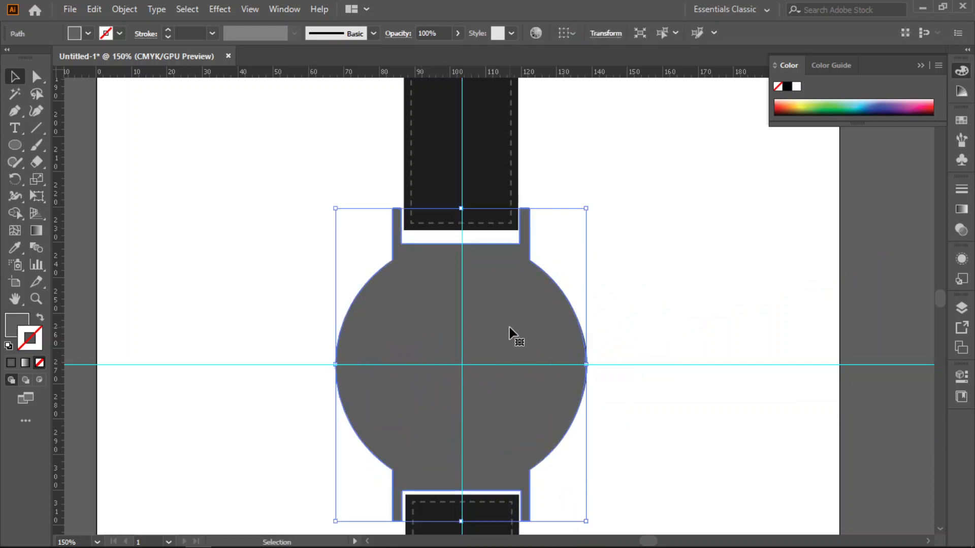
{"action": "right_click", "coordinate": [553, 311]}
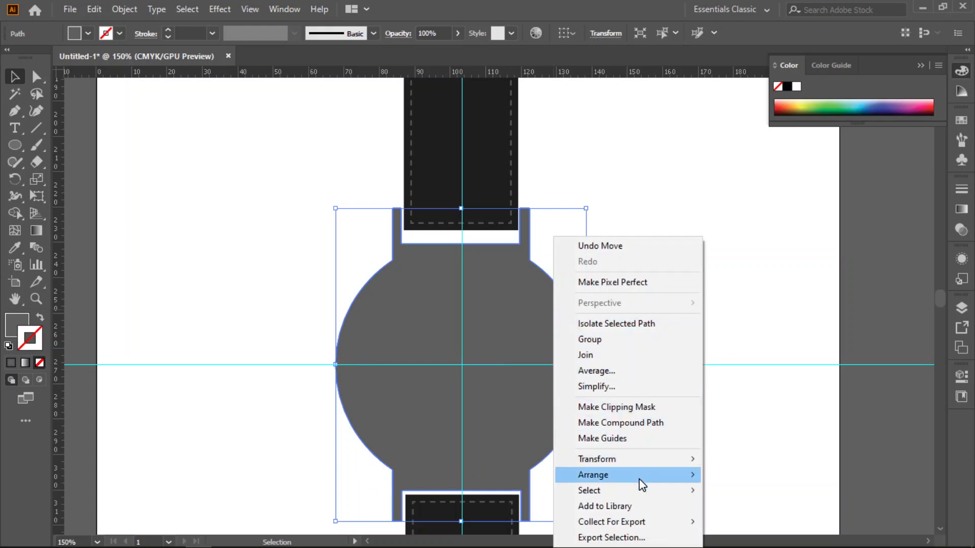
{"action": "mouse_move", "coordinate": [641, 480]}
{"action": "left_click", "coordinate": [757, 456]}
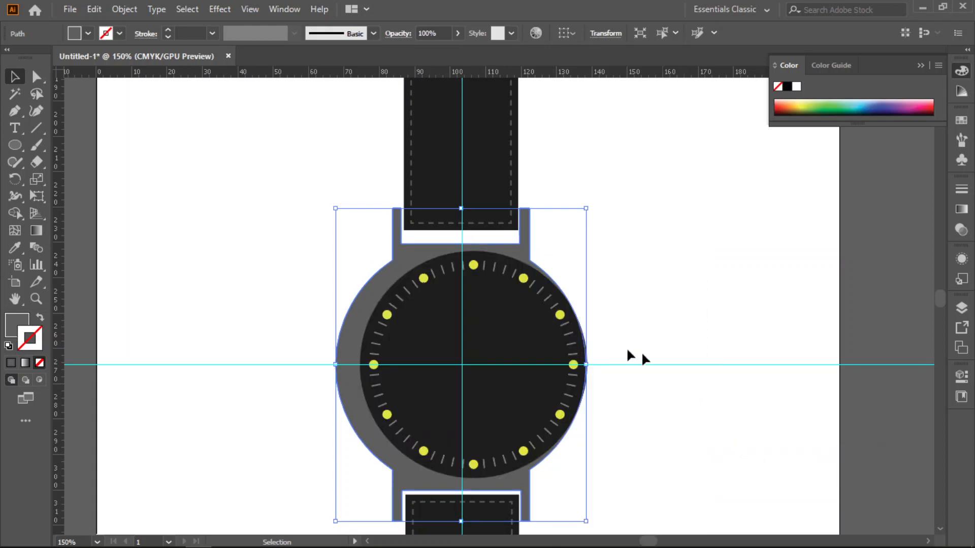
Step: Centre the dial on the intersection of the vertical and horizontal guides over the watch case
{"action": "left_click", "coordinate": [535, 334]}
{"action": "left_click_drag", "start_coordinate": [534, 334], "coordinate": [505, 325]}
{"action": "scroll", "coordinate": [508, 333], "scroll_direction": "up", "scroll_amount": 4}
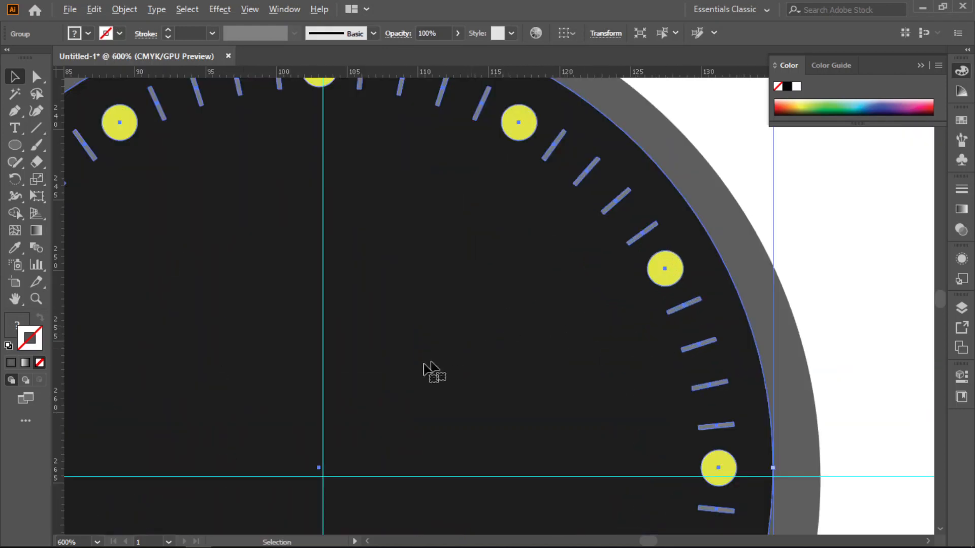
{"action": "scroll", "coordinate": [417, 376], "scroll_direction": "down", "scroll_amount": 3}
{"action": "mouse_move", "coordinate": [358, 321]}
{"action": "left_mouse_down"}
{"action": "mouse_move", "coordinate": [362, 335]}
{"action": "mouse_move", "coordinate": [372, 328]}
{"action": "left_mouse_up"}
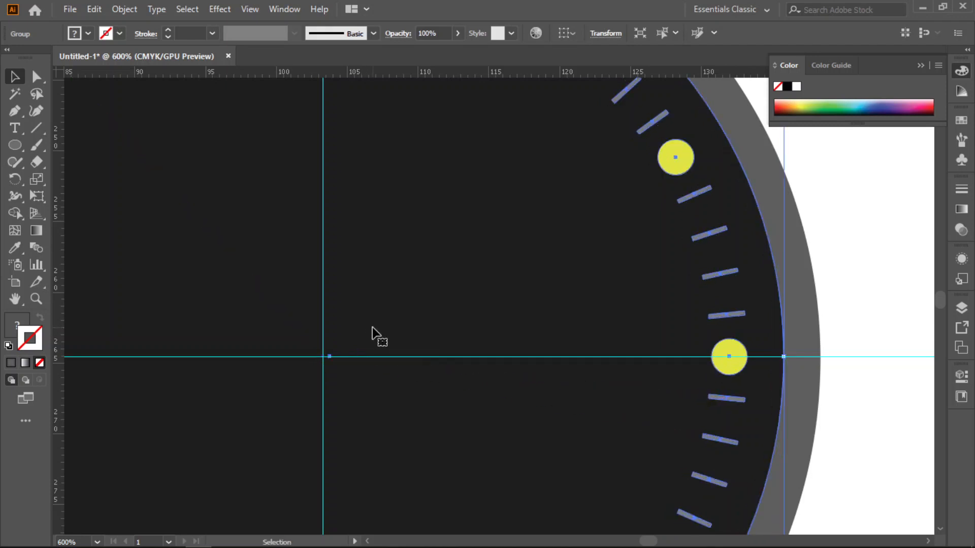
{"action": "left_click_drag", "start_coordinate": [336, 359], "coordinate": [330, 361]}
{"action": "scroll", "coordinate": [317, 384], "scroll_direction": "up", "scroll_amount": 2}
{"action": "scroll", "coordinate": [317, 383], "scroll_direction": "up", "scroll_amount": 6}
{"action": "key", "text": "space"}
{"action": "scroll", "coordinate": [378, 387], "scroll_direction": "down", "scroll_amount": 6}
{"action": "key", "text": "ctrl+0"}
{"action": "left_click", "coordinate": [523, 248]}
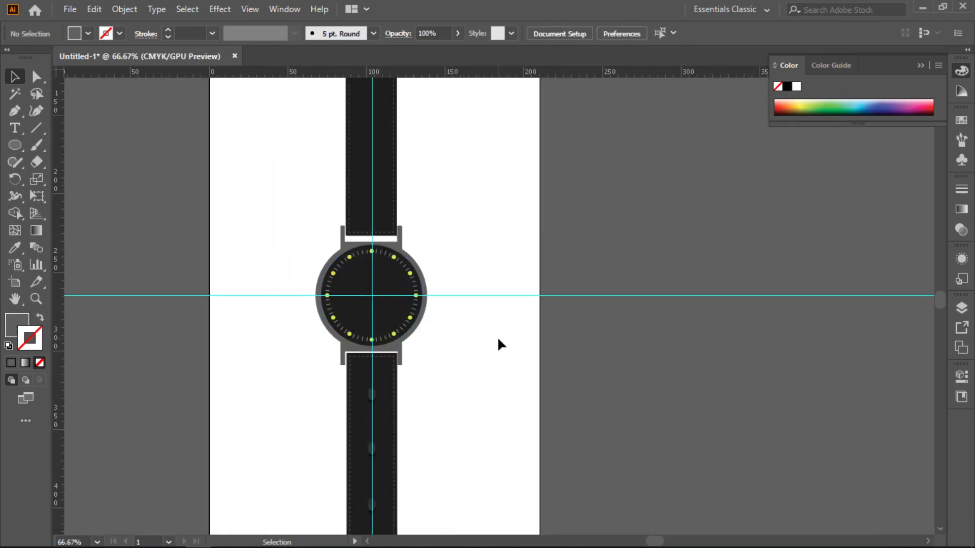
Step: Draw a vertical rectangle about 11 mm wide and 138 mm tall on the blank area beside the upper strap
{"action": "scroll", "coordinate": [498, 339], "scroll_direction": "down", "scroll_amount": 2}
{"action": "scroll", "coordinate": [498, 340], "scroll_direction": "up", "scroll_amount": 3}
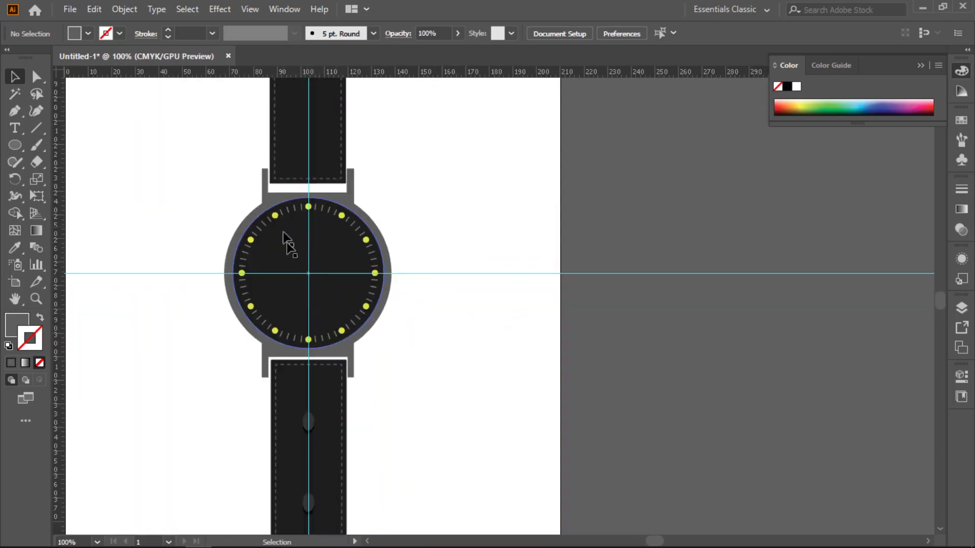
{"action": "left_click_drag", "start_coordinate": [443, 383], "coordinate": [617, 420]}
{"action": "left_click_drag", "start_coordinate": [380, 277], "coordinate": [391, 406]}
{"action": "left_click_drag", "start_coordinate": [20, 141], "coordinate": [76, 145]}
{"action": "left_click_drag", "start_coordinate": [318, 138], "coordinate": [343, 462]}
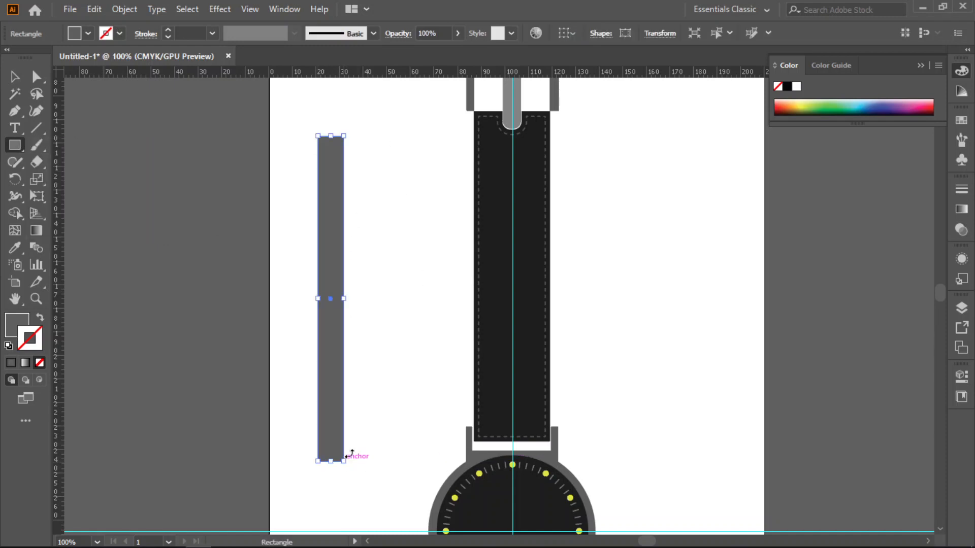
Step: Fill the tall narrow rectangle beside the upper strap with lime green BCE510
{"action": "double_click", "coordinate": [11, 328]}
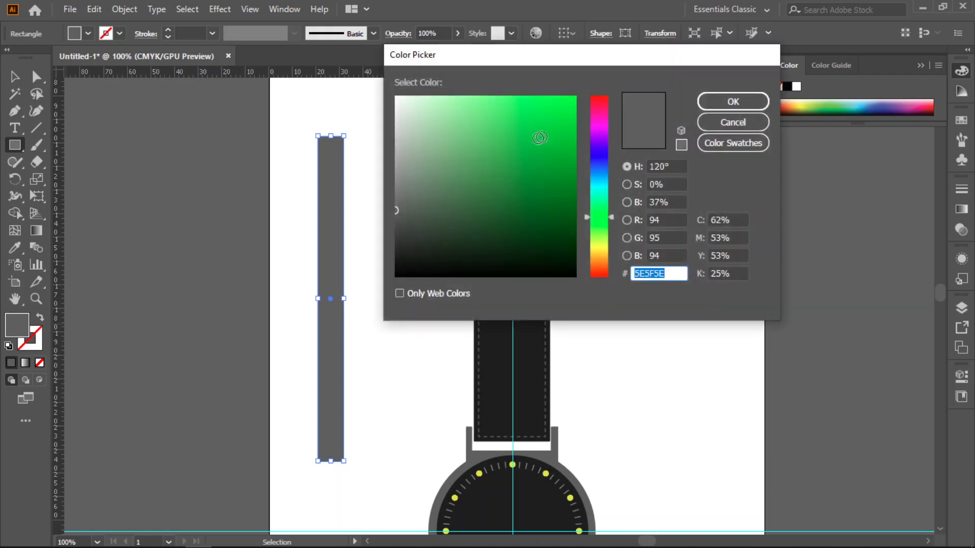
{"action": "left_click", "coordinate": [560, 112]}
{"action": "left_click", "coordinate": [600, 242]}
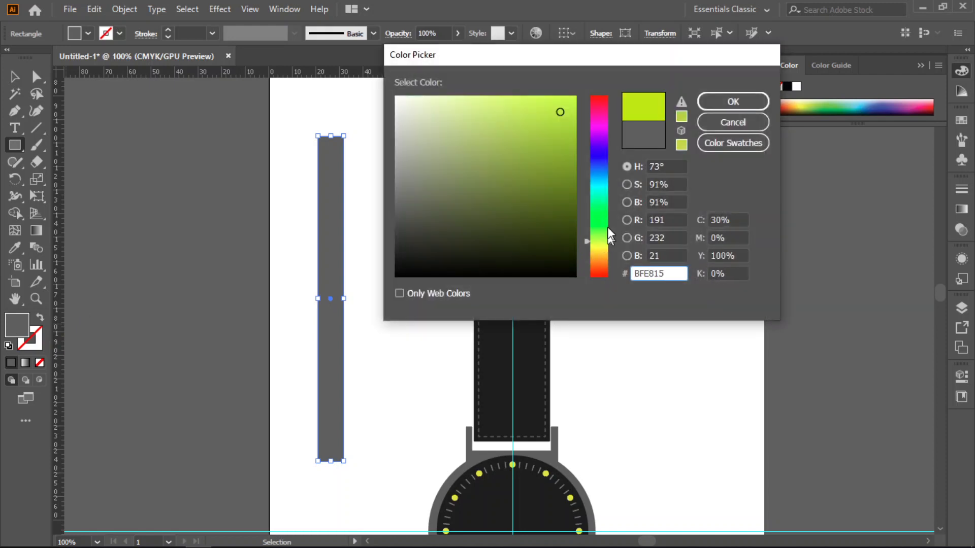
{"action": "left_click", "coordinate": [564, 150]}
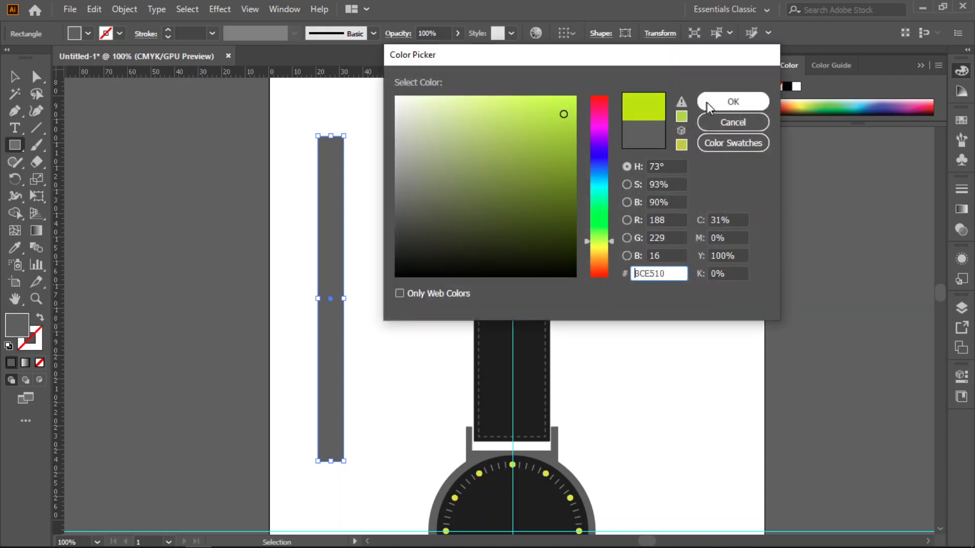
{"action": "left_click", "coordinate": [706, 102]}
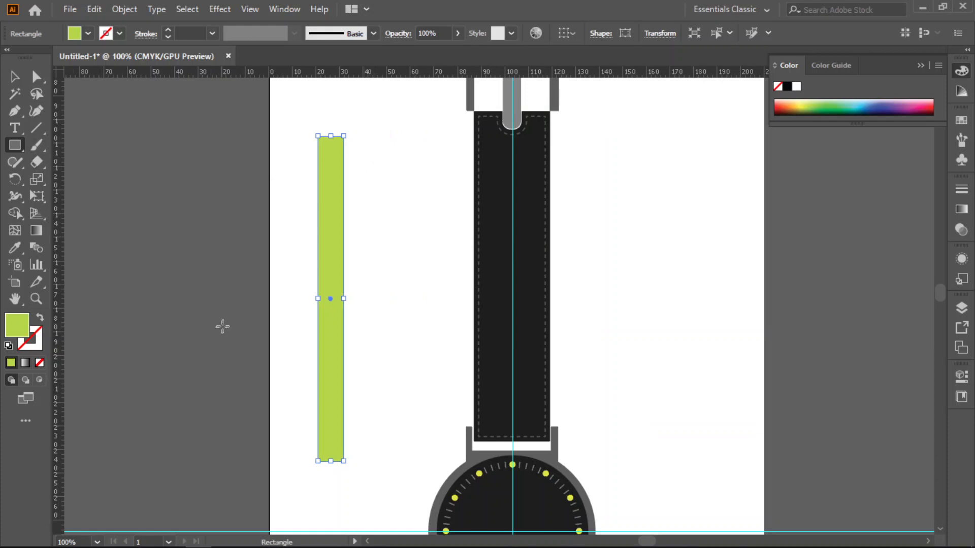
Step: Taper the lime rectangle by moving its two lower corner anchors outward in small, equal amounts on both sides
{"action": "left_click", "coordinate": [37, 78]}
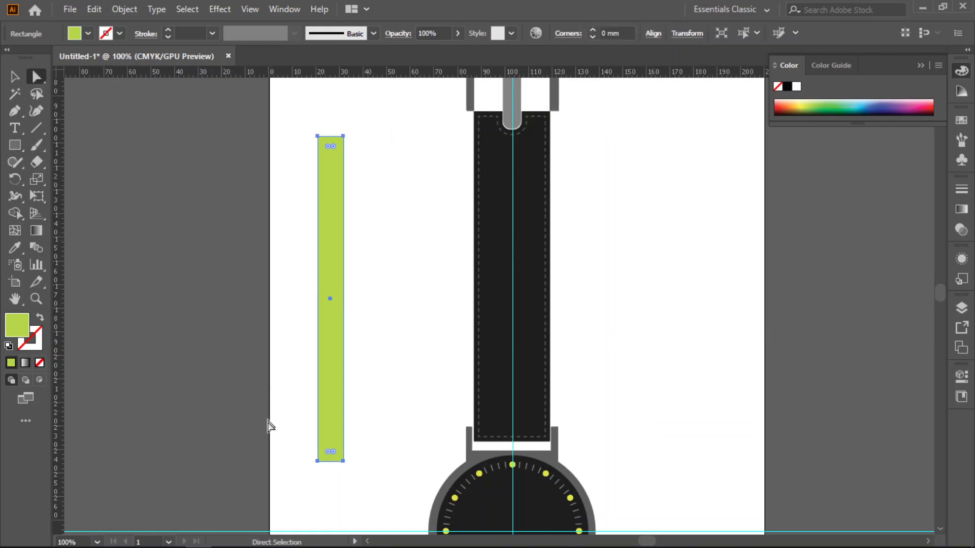
{"action": "left_click", "coordinate": [343, 461]}
{"action": "key", "text": "Right"}
{"action": "key", "text": "Right"}
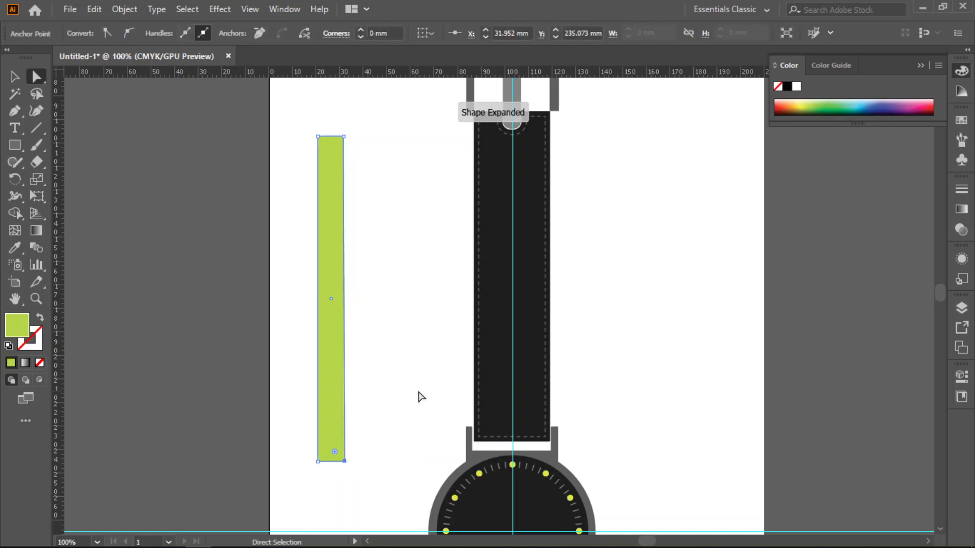
{"action": "left_click", "coordinate": [318, 462]}
{"action": "key", "text": "Left"}
{"action": "key", "text": "Left"}
{"action": "key", "text": "Left"}
{"action": "key", "text": "Left"}
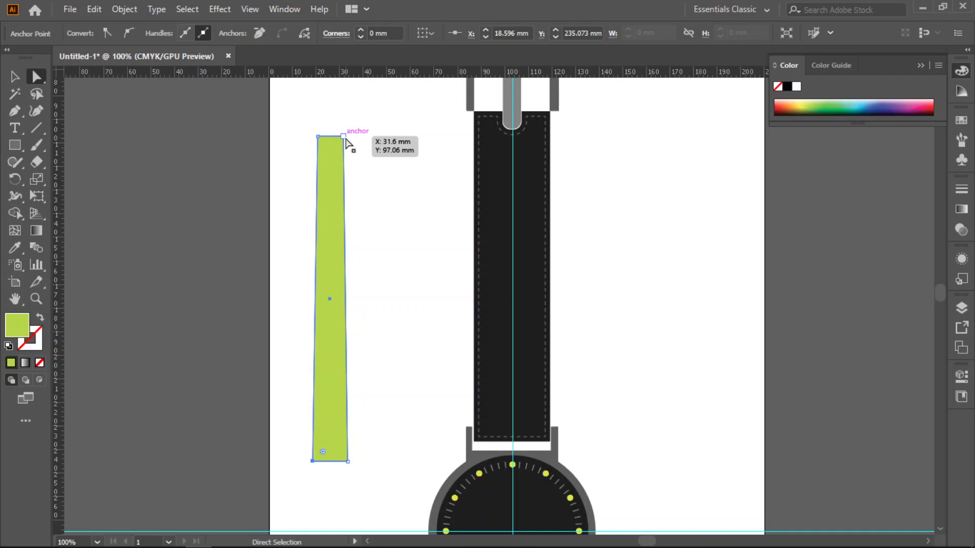
Step: Add an anchor point at the middle of the tapered lime shape's upper edge and another at the middle of its lower edge
{"action": "left_click", "coordinate": [15, 76]}
{"action": "left_click", "coordinate": [274, 176]}
{"action": "left_click", "coordinate": [327, 174]}
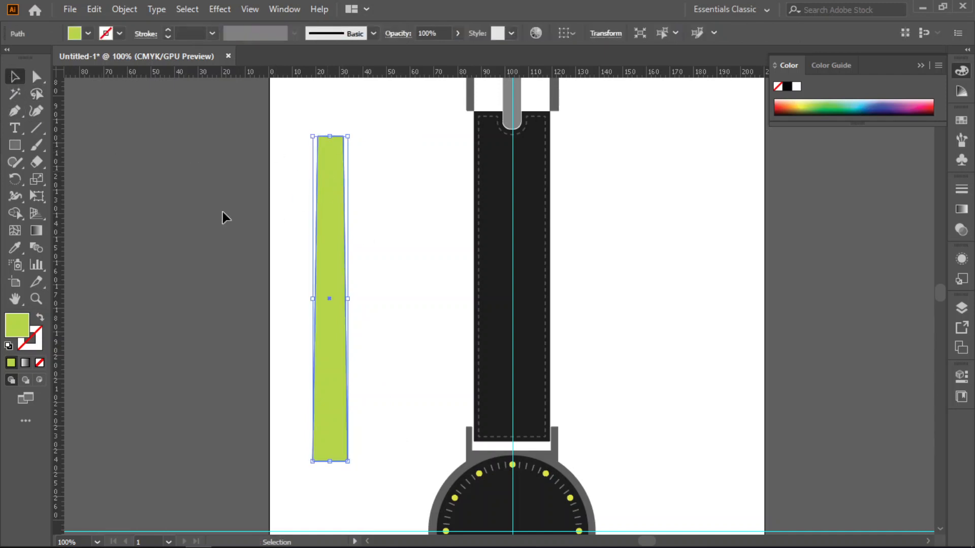
{"action": "left_click", "coordinate": [14, 111]}
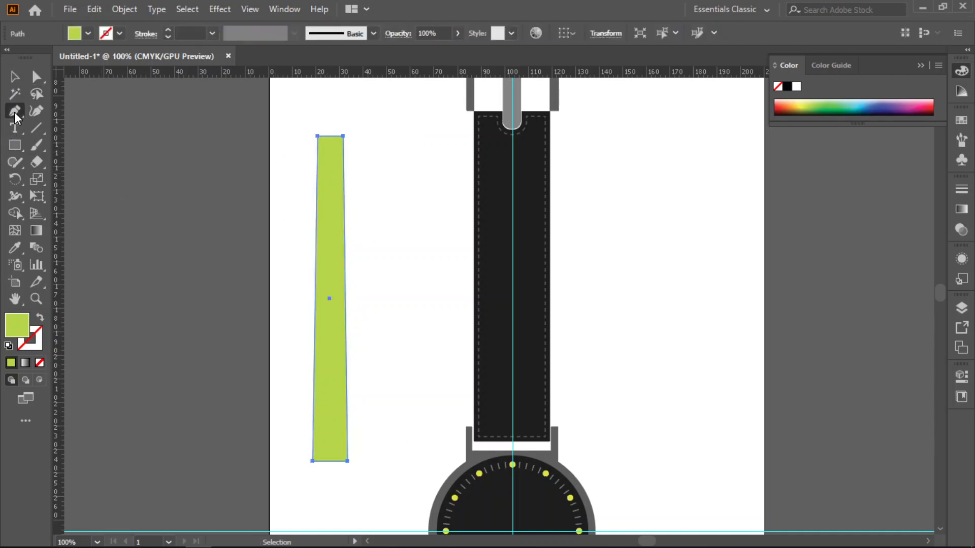
{"action": "left_click", "coordinate": [329, 136]}
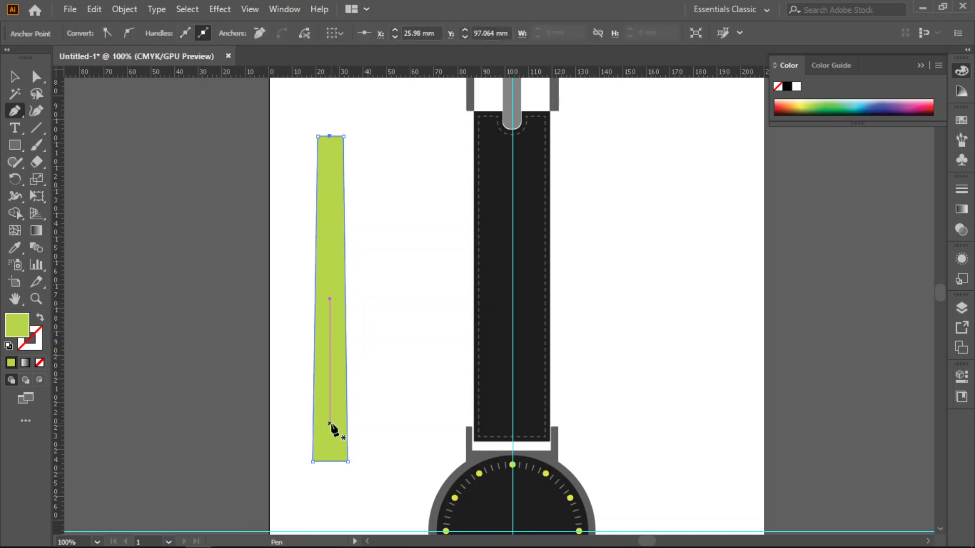
{"action": "left_click", "coordinate": [330, 462]}
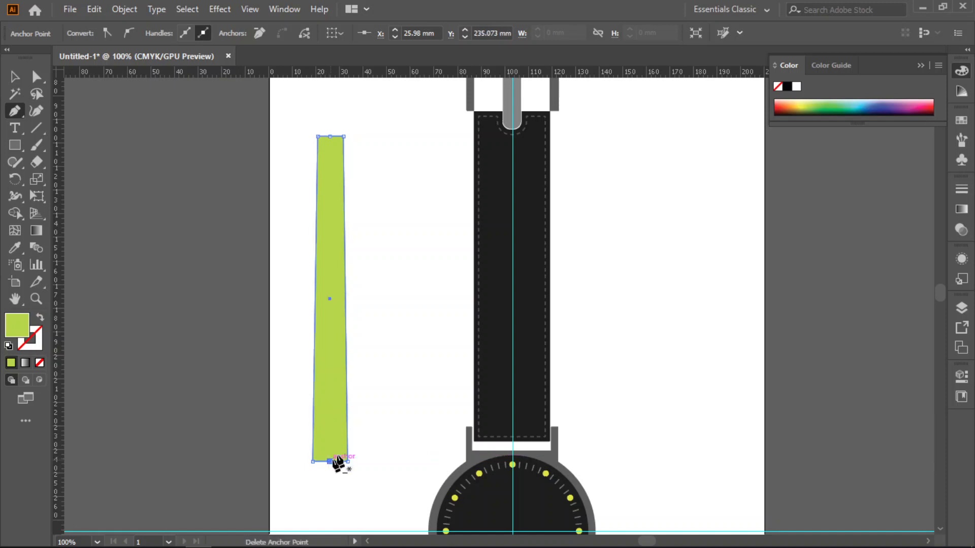
Step: Pull the lime shape's upper middle anchor about 11 mm up and its lower middle anchor about 13 mm down to form pointed ends
{"action": "left_click", "coordinate": [14, 77]}
{"action": "key", "text": "a"}
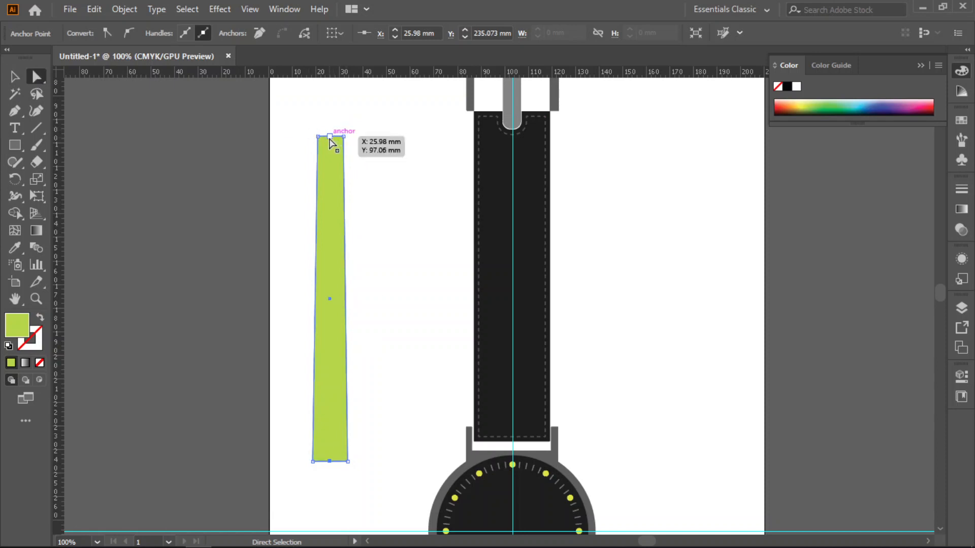
{"action": "left_click_drag", "start_coordinate": [330, 137], "coordinate": [330, 110]}
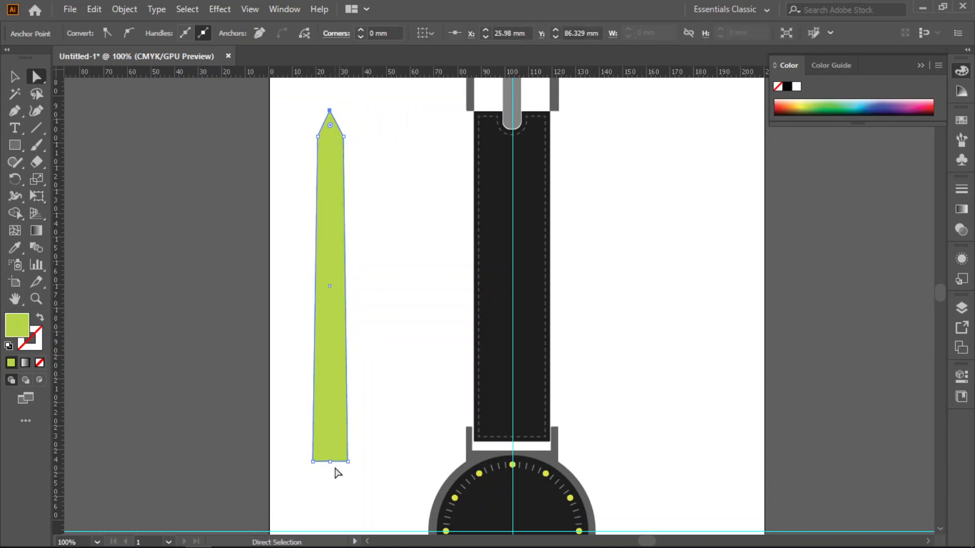
{"action": "left_click_drag", "start_coordinate": [330, 461], "coordinate": [327, 494]}
{"action": "left_click", "coordinate": [399, 371]}
{"action": "left_click", "coordinate": [333, 232]}
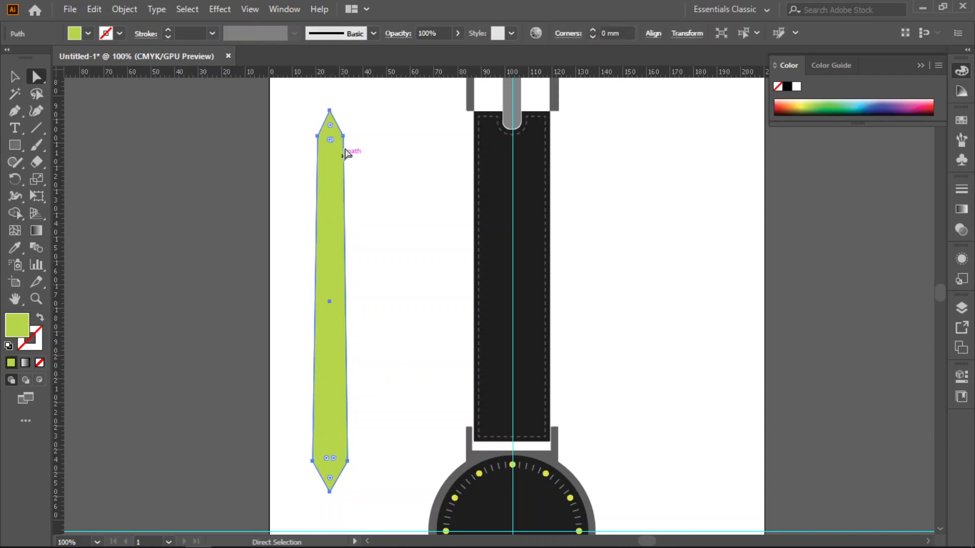
Step: Narrow the lime hand's upper end by nudging its two shoulder anchors slightly inward
{"action": "left_click", "coordinate": [343, 137]}
{"action": "key", "text": "Left"}
{"action": "key", "text": "Left"}
{"action": "left_click", "coordinate": [318, 136]}
{"action": "left_click", "coordinate": [417, 177]}
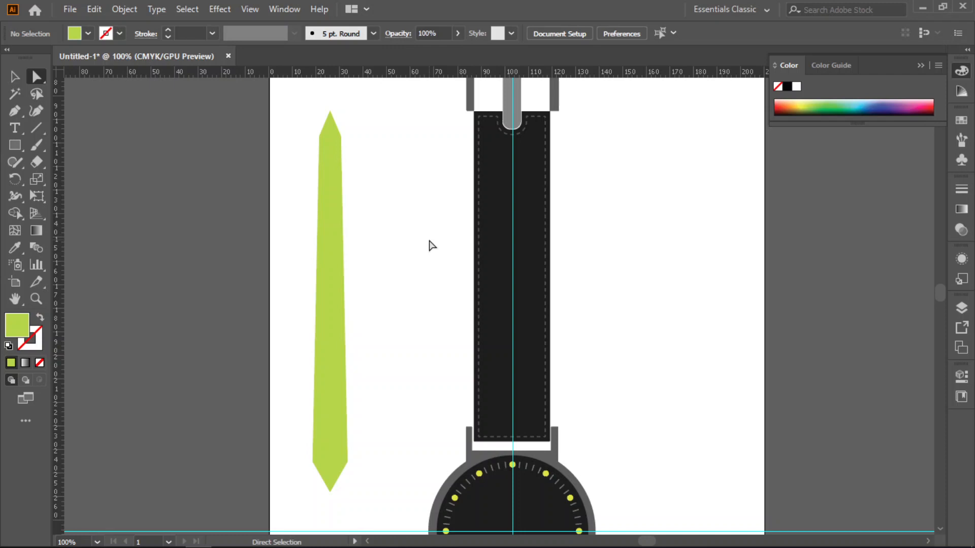
Step: Draw a rectangle about 43 mm wide and 62 mm tall over the hand's lower part and fill it with dark grey 2D2D2C
{"action": "left_click", "coordinate": [22, 144]}
{"action": "left_click_drag", "start_coordinate": [287, 358], "coordinate": [387, 504]}
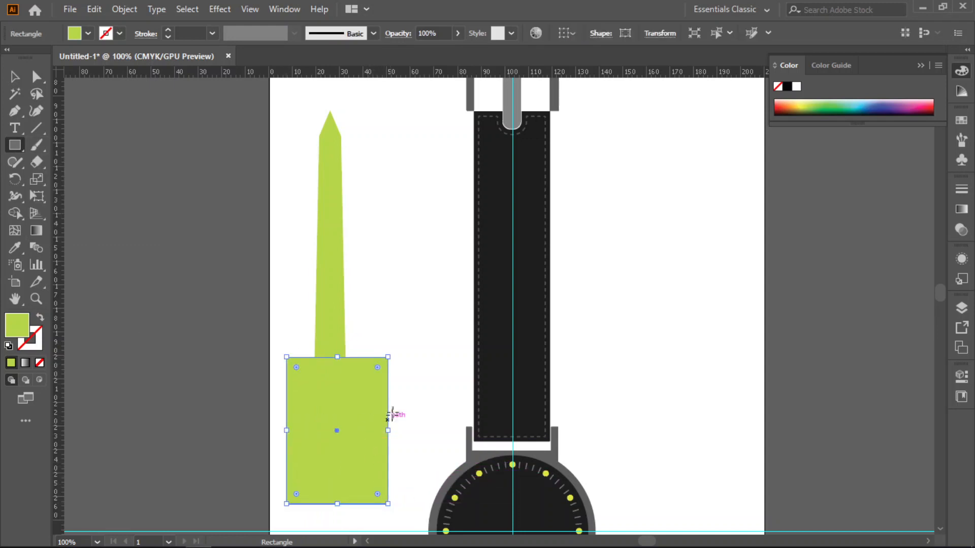
{"action": "double_click", "coordinate": [18, 328]}
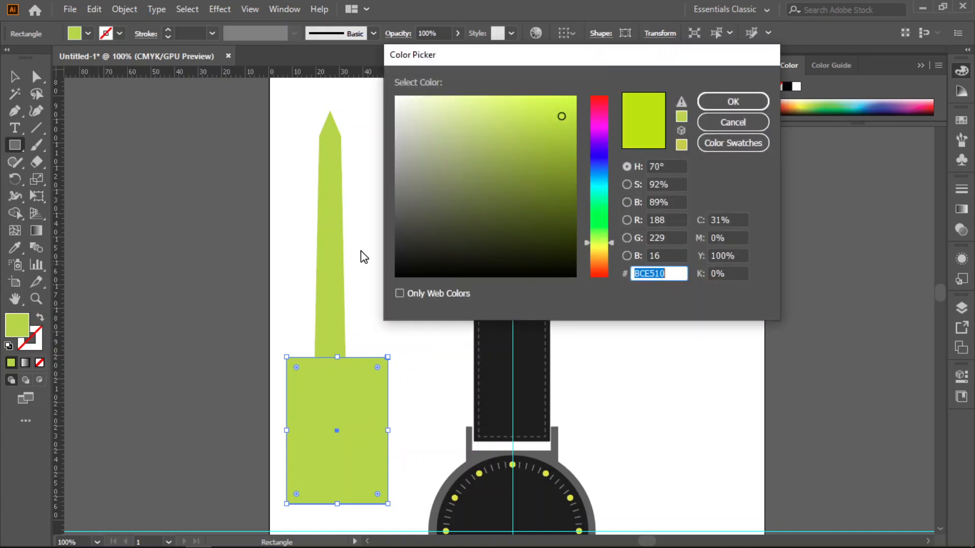
{"action": "left_click", "coordinate": [398, 246]}
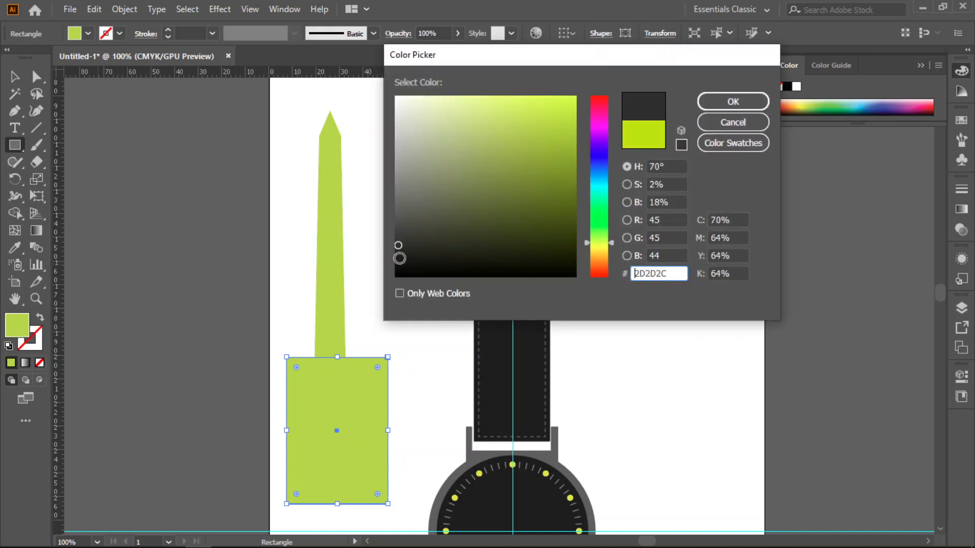
{"action": "left_click", "coordinate": [720, 101]}
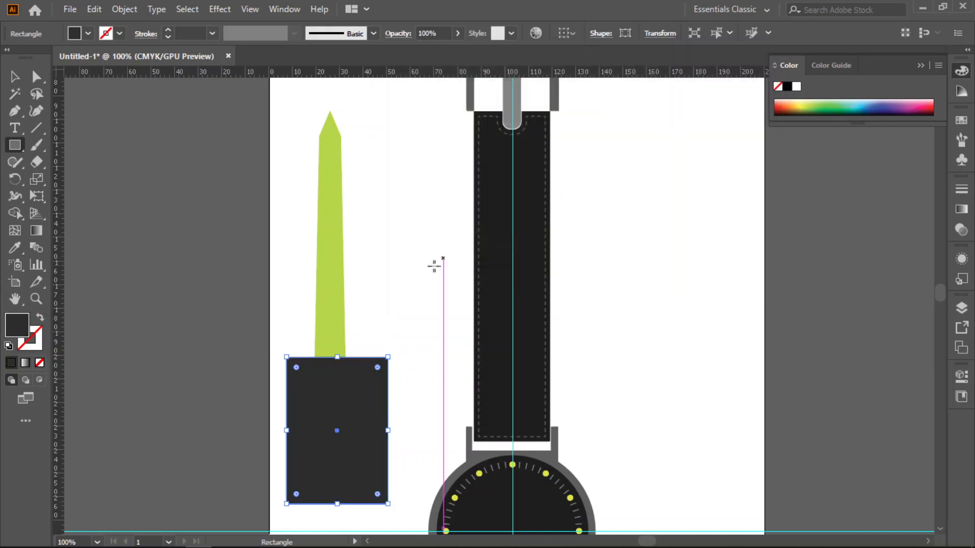
Step: Shorten the dark rectangle from its lower edge so that the hand's lower tip sticks out below it
{"action": "left_click", "coordinate": [14, 76]}
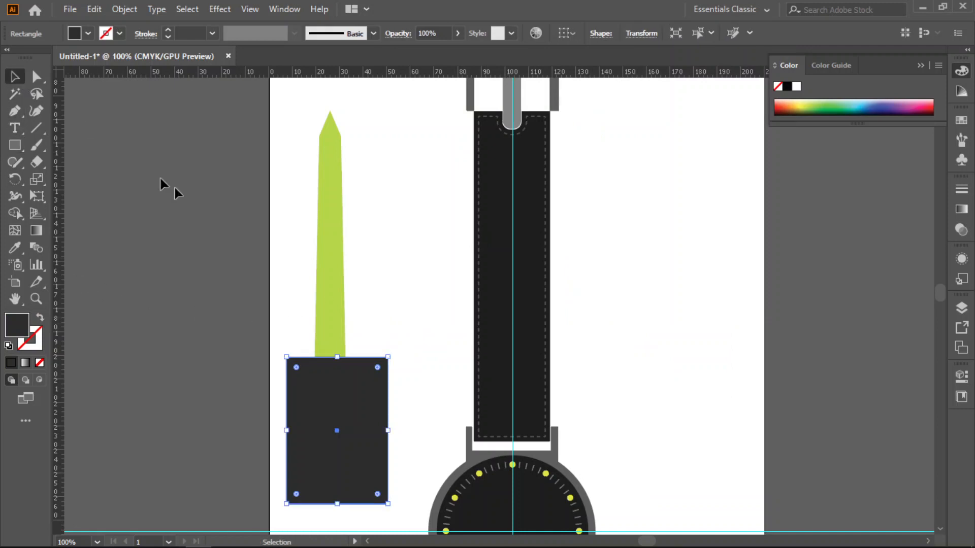
{"action": "left_click", "coordinate": [280, 266]}
{"action": "left_click", "coordinate": [340, 459]}
{"action": "left_click_drag", "start_coordinate": [339, 504], "coordinate": [342, 483]}
{"action": "left_click", "coordinate": [402, 423]}
Step: Remove the dark areas outside the hand's outline and its protruding lower tip with the Shape Builder
{"action": "left_click_drag", "start_coordinate": [412, 328], "coordinate": [269, 431]}
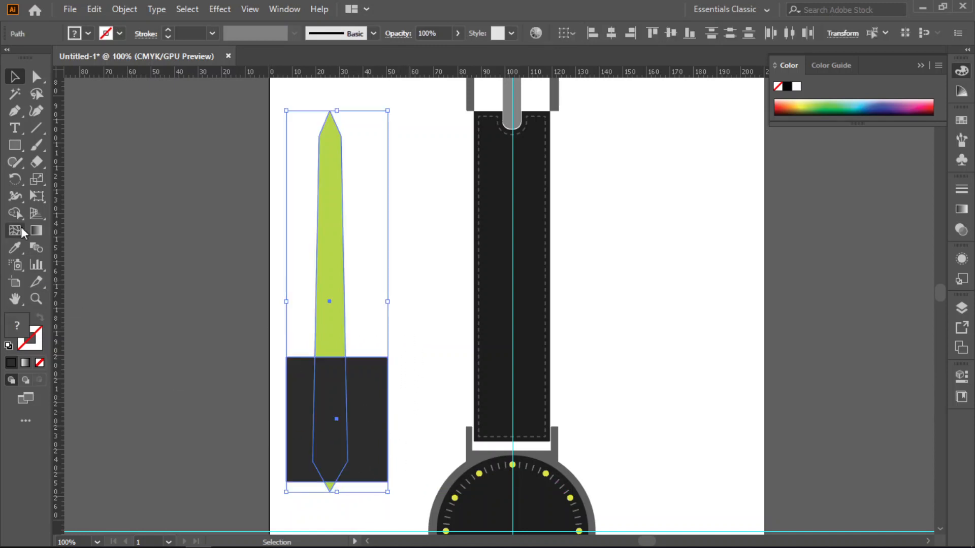
{"action": "key", "text": "shift+m"}
{"action": "left_click", "coordinate": [299, 382], "text": "alt"}
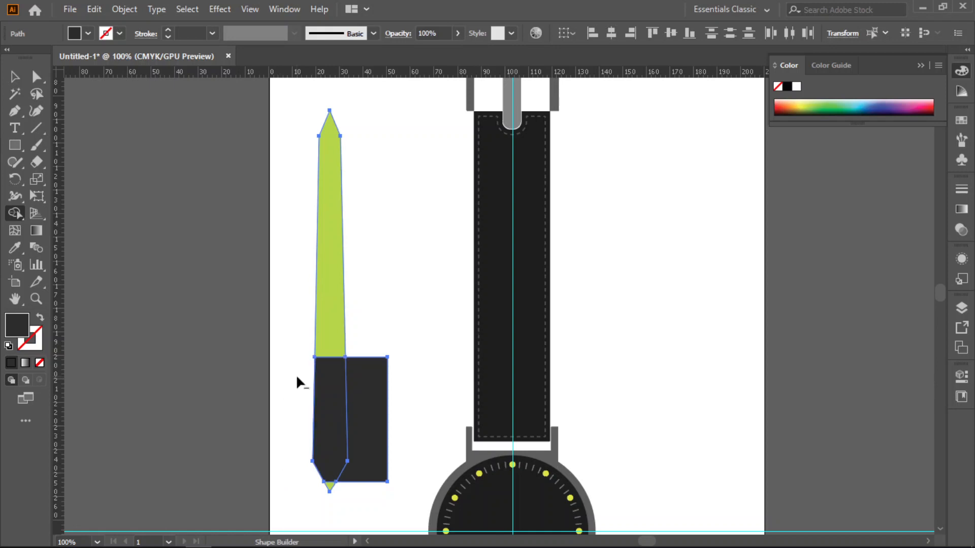
{"action": "left_click", "coordinate": [369, 403], "text": "alt"}
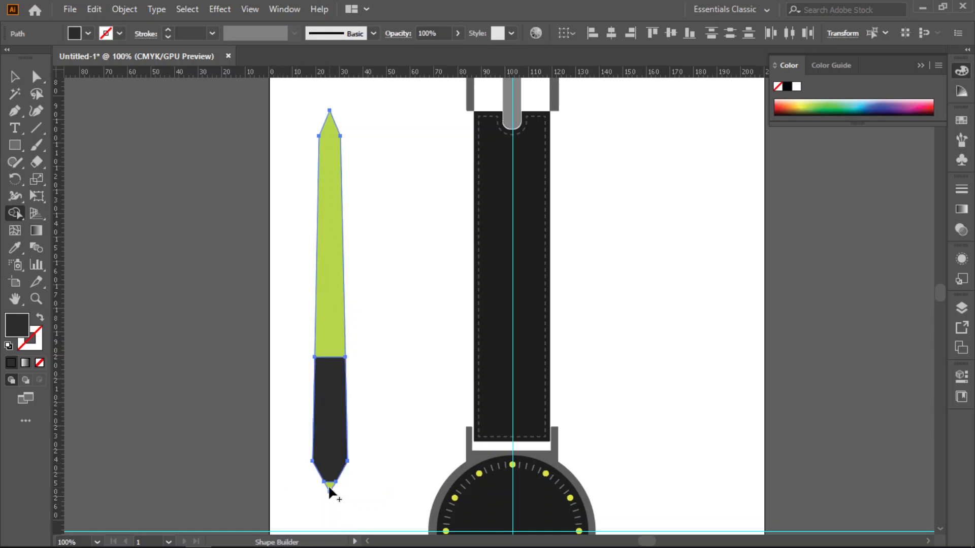
{"action": "key", "text": "v"}
{"action": "left_click", "coordinate": [282, 235]}
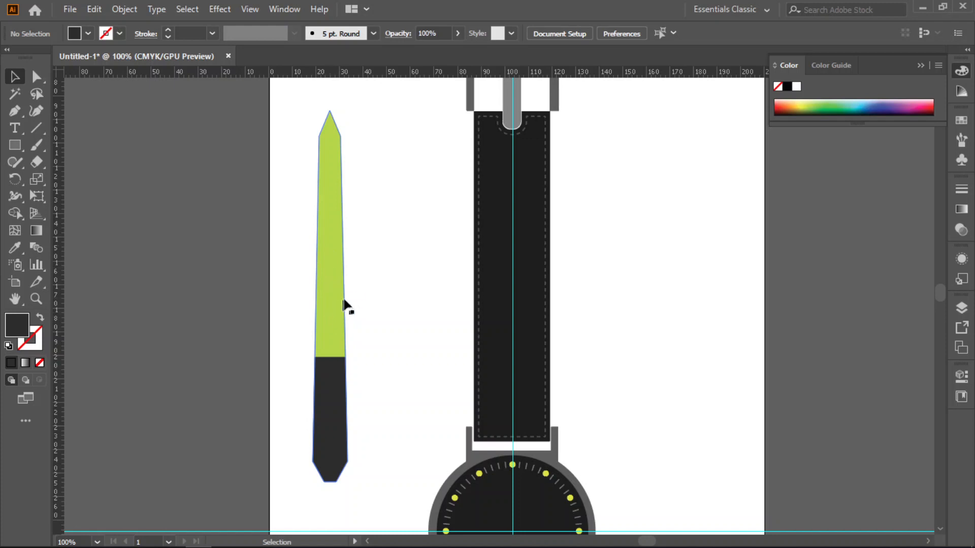
Step: Draw a dark rectangle about 8 mm wide and 39 mm tall inside the hand's lime part and nudge it slightly down
{"action": "scroll", "coordinate": [358, 302], "scroll_direction": "up", "scroll_amount": 1}
{"action": "scroll", "coordinate": [358, 300], "scroll_direction": "up", "scroll_amount": 1}
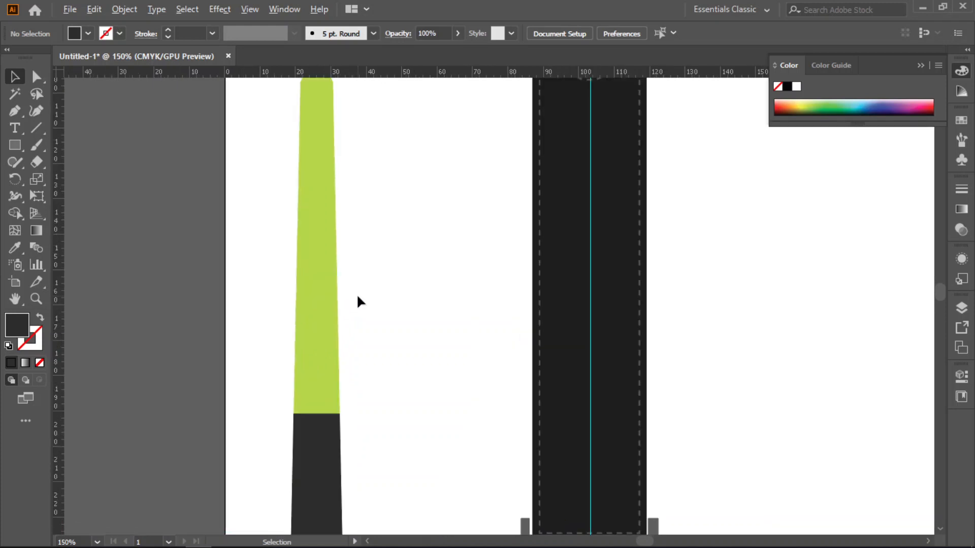
{"action": "left_click", "coordinate": [16, 148]}
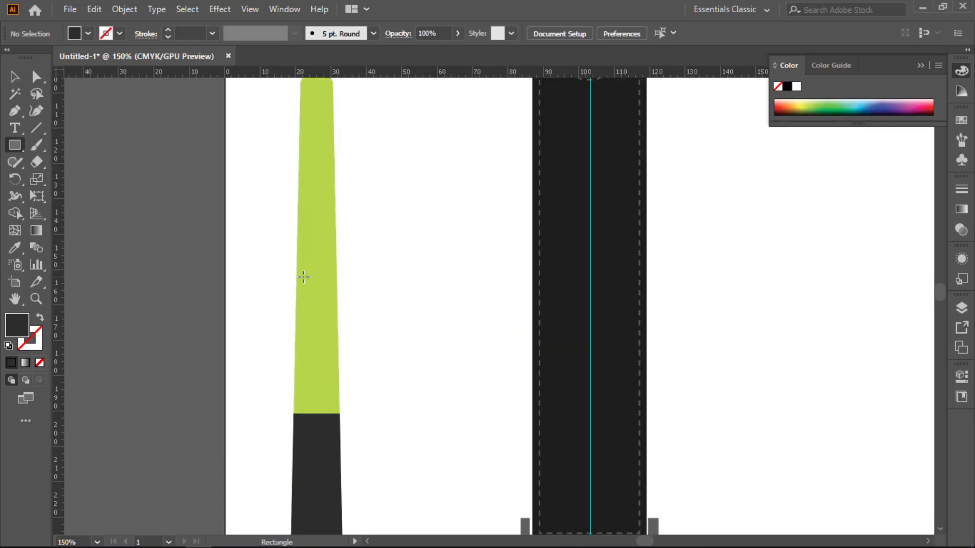
{"action": "left_click_drag", "start_coordinate": [302, 256], "coordinate": [331, 394]}
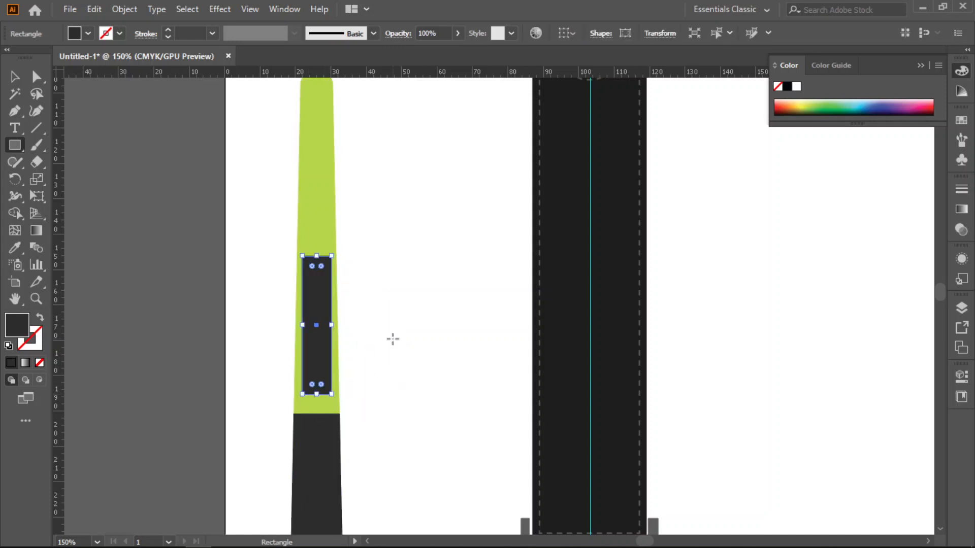
{"action": "left_click", "coordinate": [36, 76]}
{"action": "key", "text": "Down"}
{"action": "key", "text": "Down"}
{"action": "key", "text": "Down"}
{"action": "key", "text": "Down"}
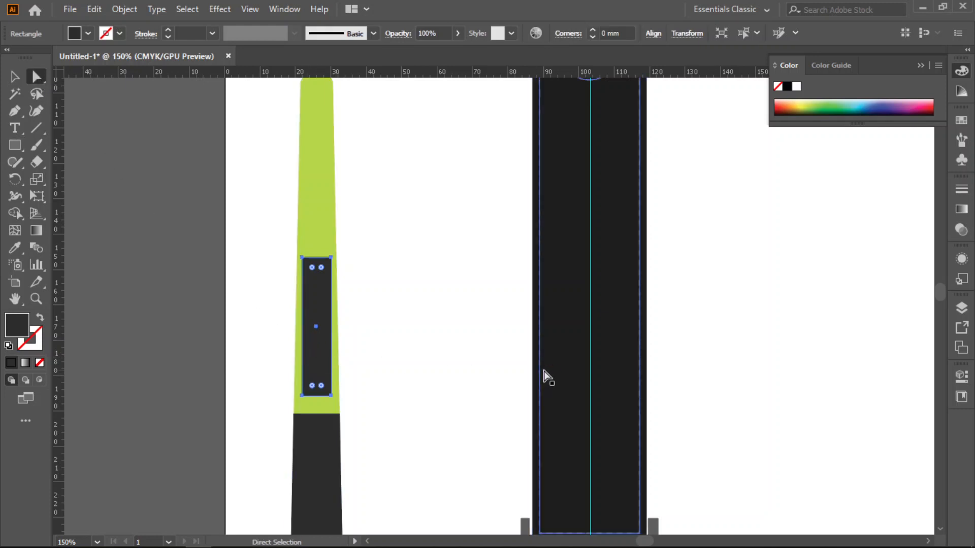
Step: Taper the small dark rectangle to follow the hand's sides by nudging its two lower corner anchors outward
{"action": "left_click", "coordinate": [331, 399]}
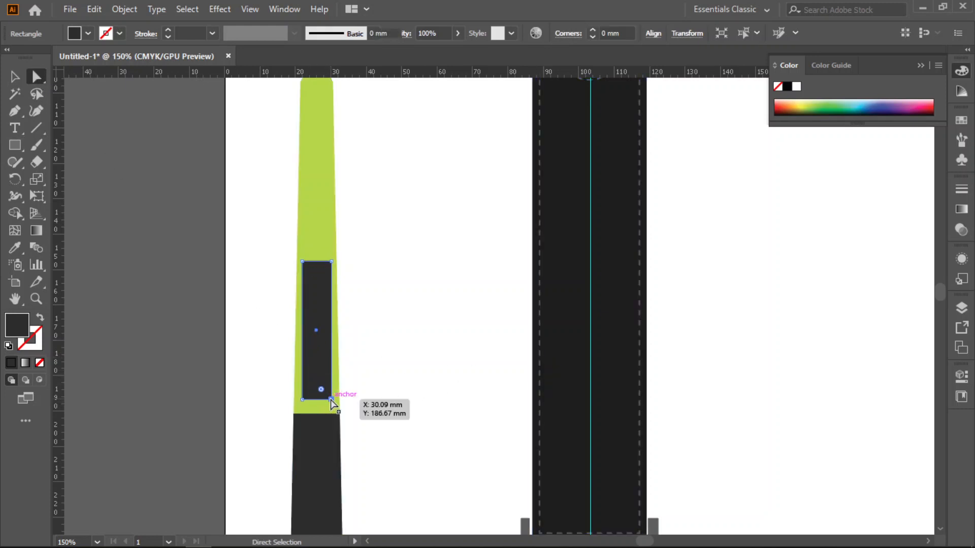
{"action": "key", "text": "Right"}
{"action": "key", "text": "Right"}
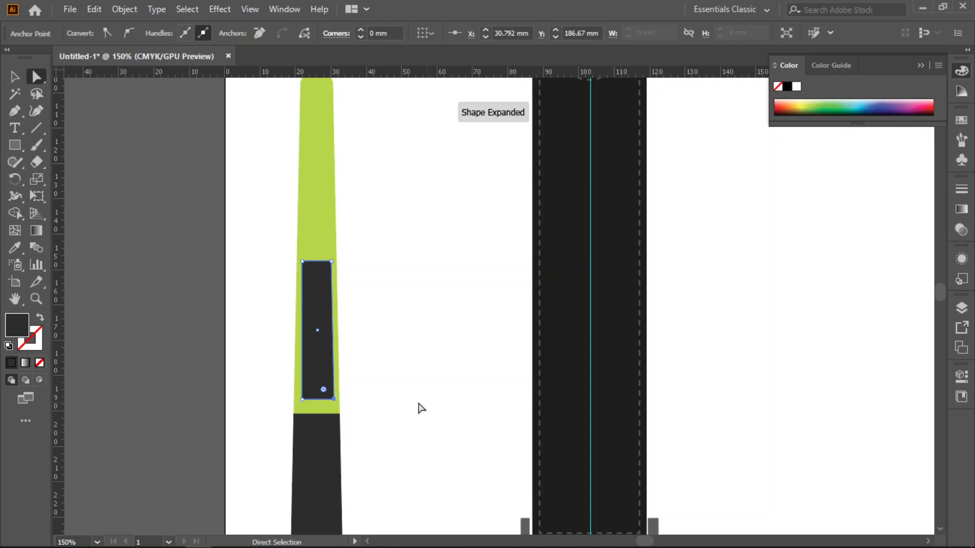
{"action": "left_click", "coordinate": [303, 400]}
{"action": "key", "text": "Left"}
{"action": "key", "text": "Left"}
{"action": "key", "text": "Left"}
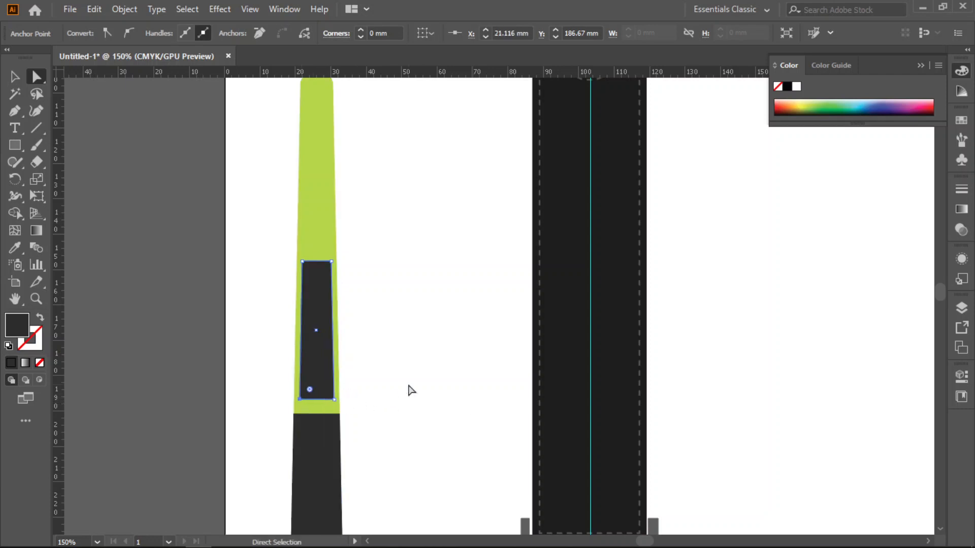
{"action": "key", "text": "v"}
{"action": "left_click", "coordinate": [370, 355]}
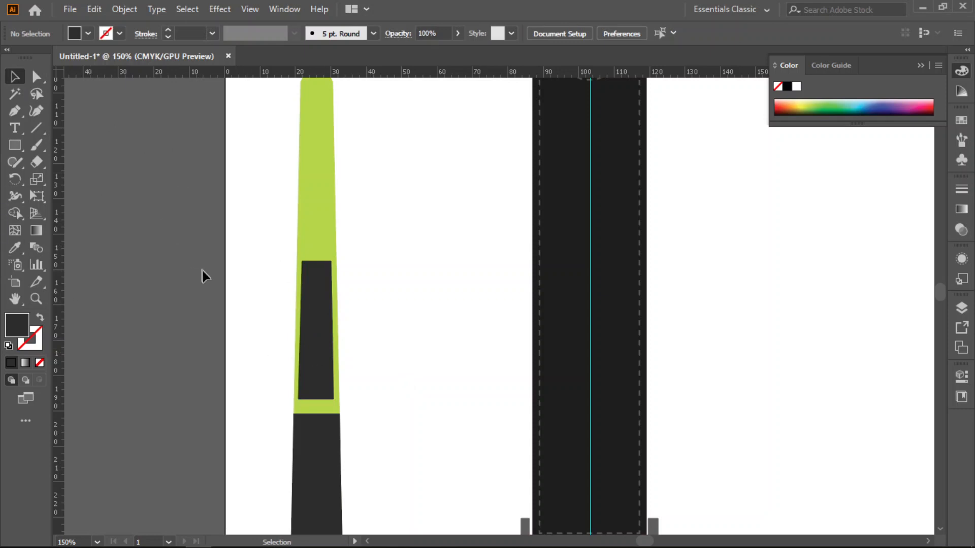
Step: Cut the small dark shape out of the lime part of the hand with the Shape Builder, leaving a window
{"action": "left_click_drag", "start_coordinate": [277, 252], "coordinate": [400, 331]}
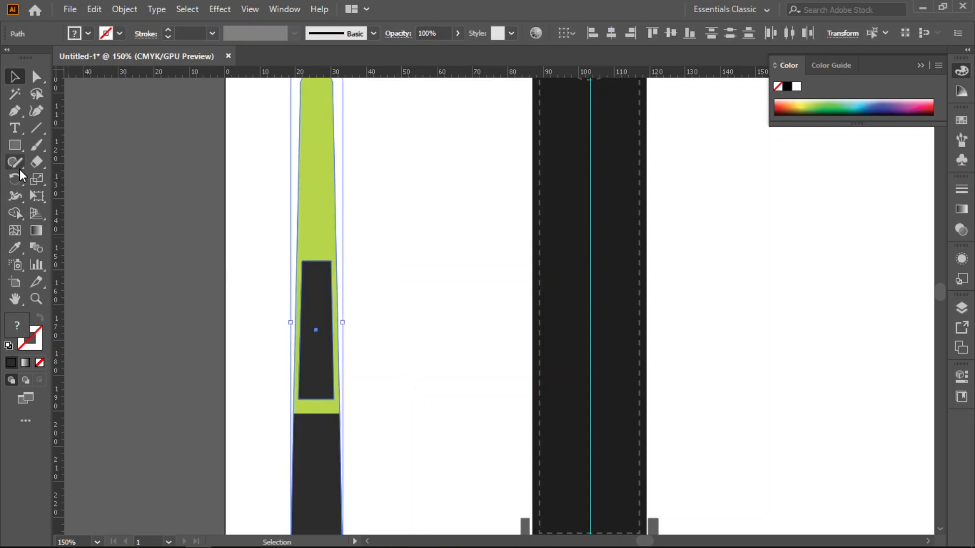
{"action": "left_click_drag", "start_coordinate": [428, 179], "coordinate": [263, 283]}
{"action": "left_click", "coordinate": [13, 212]}
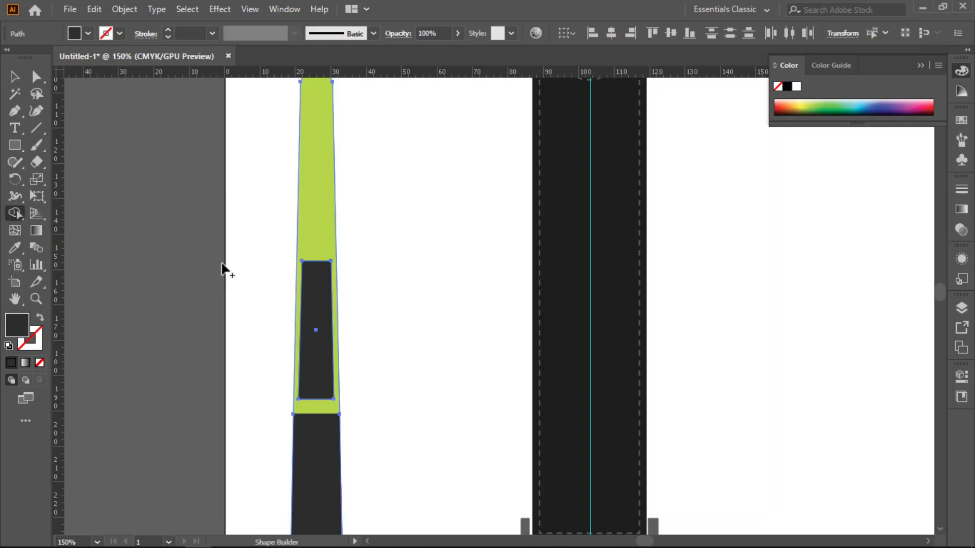
{"action": "left_click", "coordinate": [315, 298], "text": "alt"}
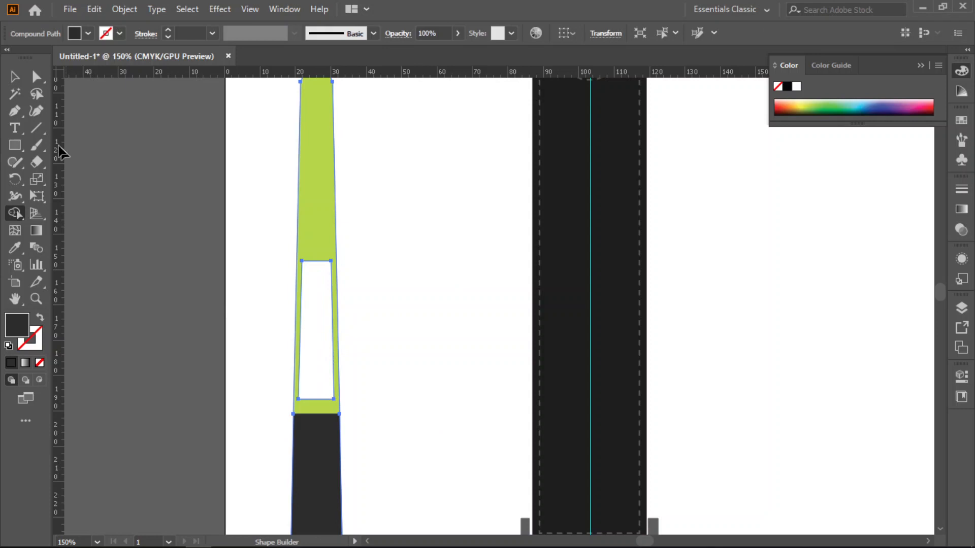
Step: Group the lime and dark parts of the watch hand into one object
{"action": "left_click", "coordinate": [14, 78]}
{"action": "left_click", "coordinate": [246, 249]}
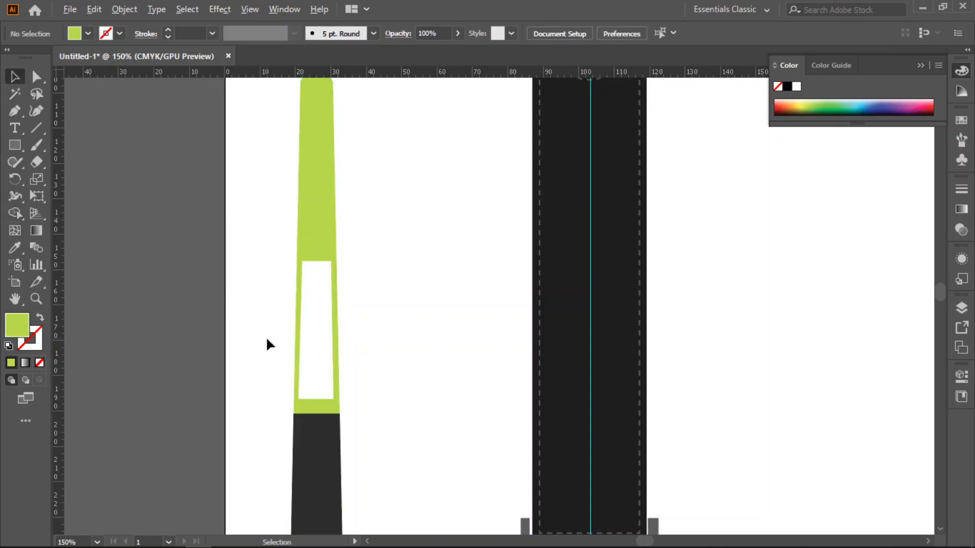
{"action": "scroll", "coordinate": [266, 344], "scroll_direction": "down", "scroll_amount": 2}
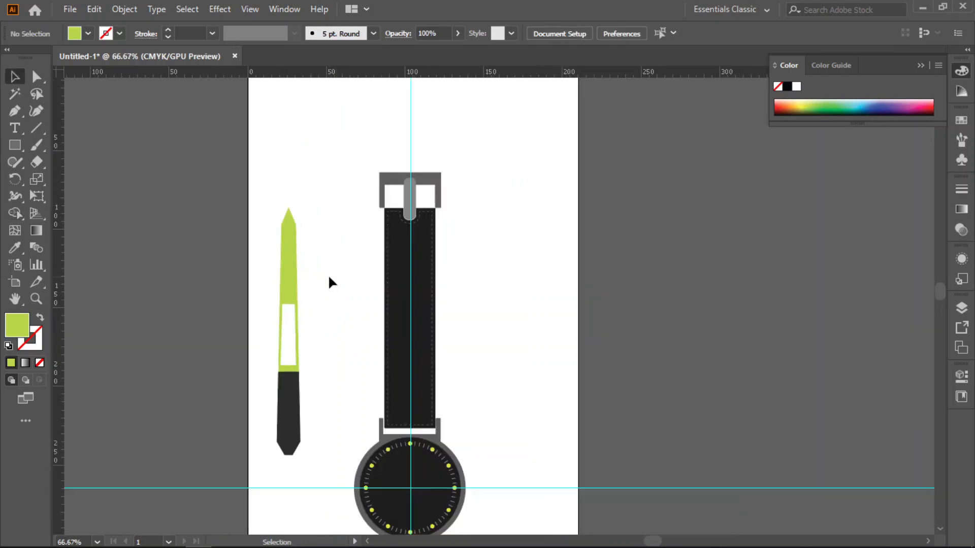
{"action": "left_click_drag", "start_coordinate": [321, 225], "coordinate": [263, 427]}
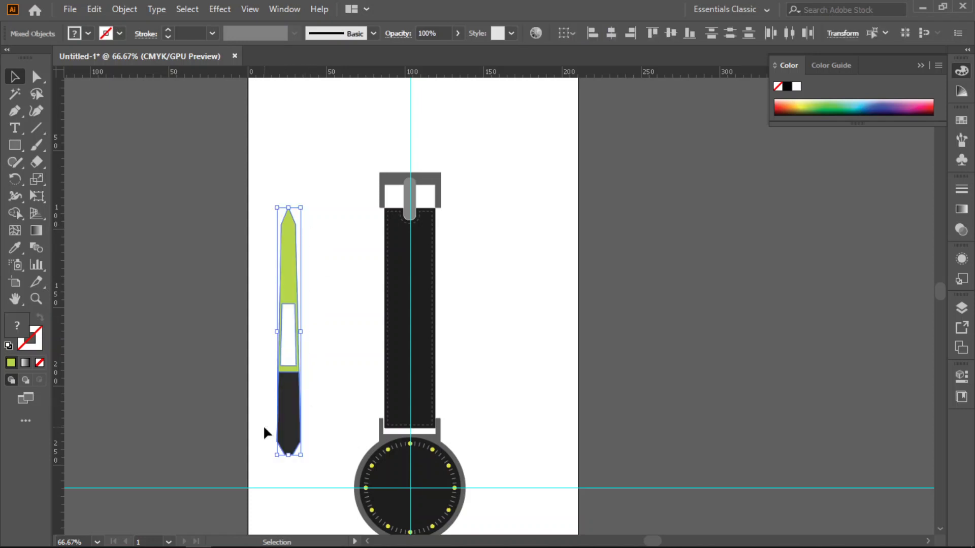
{"action": "right_click", "coordinate": [289, 258]}
{"action": "left_click", "coordinate": [330, 365]}
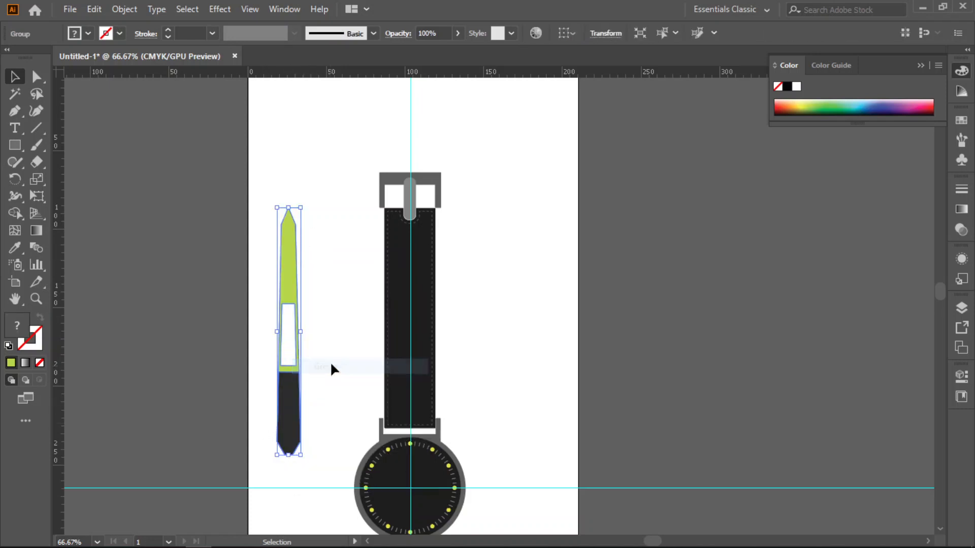
Step: Duplicate the watch hand beside the original, then shorten the copy from its tip and widen it very slightly
{"action": "left_click_drag", "start_coordinate": [291, 278], "coordinate": [324, 280]}
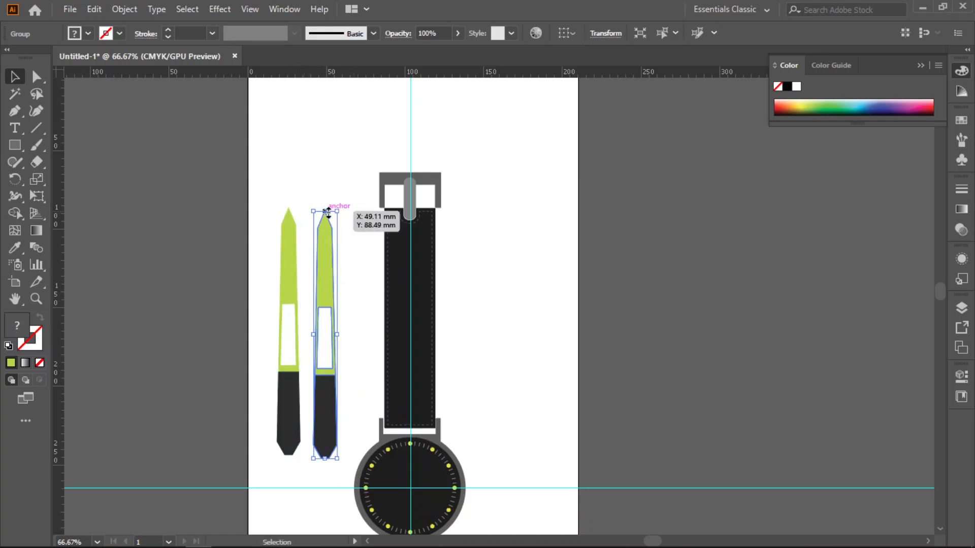
{"action": "left_click_drag", "start_coordinate": [327, 211], "coordinate": [326, 238]}
{"action": "left_click", "coordinate": [343, 191]}
{"action": "left_click", "coordinate": [333, 322]}
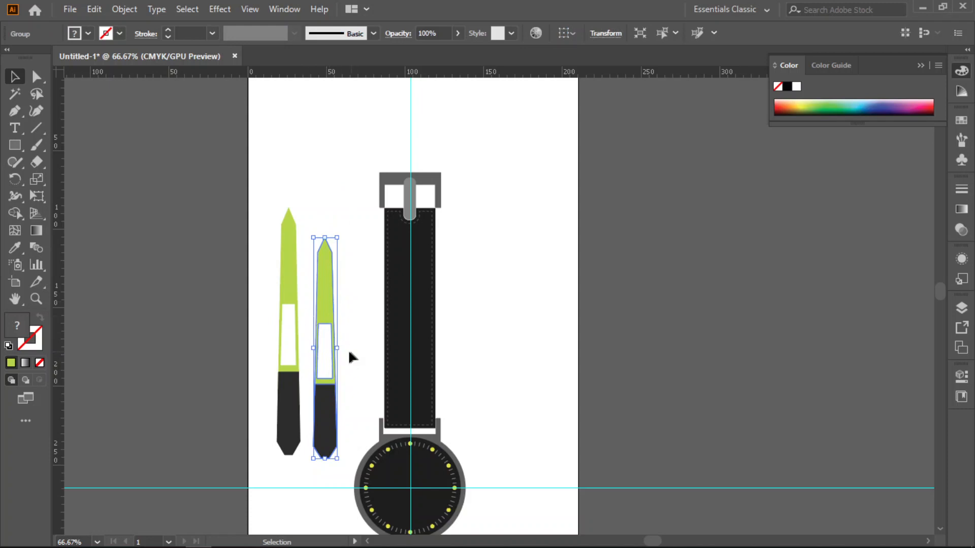
{"action": "left_click_drag", "start_coordinate": [336, 349], "coordinate": [338, 349]}
{"action": "left_click", "coordinate": [360, 333]}
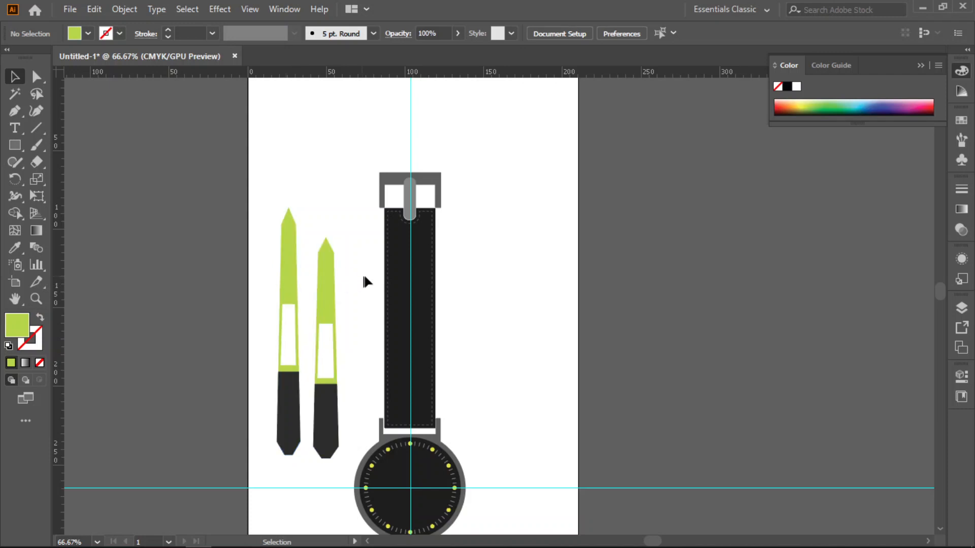
Step: Extend the artboard to the left to a width of about 309 mm, giving free space beside the hands
{"action": "left_click", "coordinate": [327, 297]}
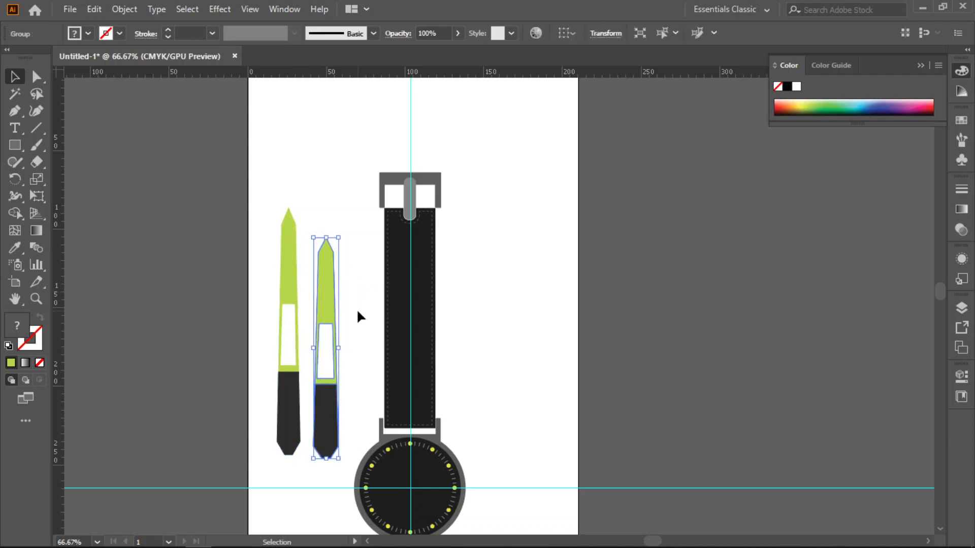
{"action": "scroll", "coordinate": [357, 312], "scroll_direction": "down", "scroll_amount": 2}
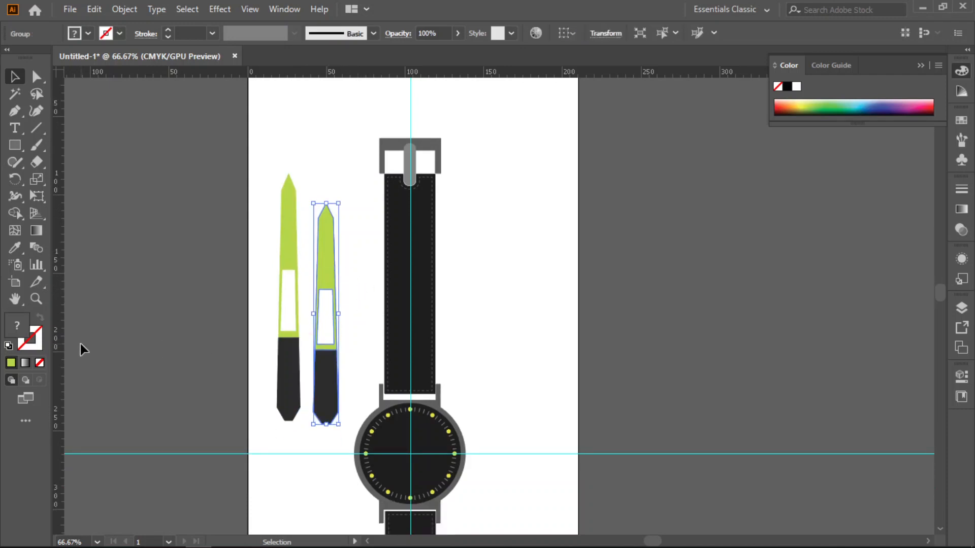
{"action": "left_click", "coordinate": [249, 307]}
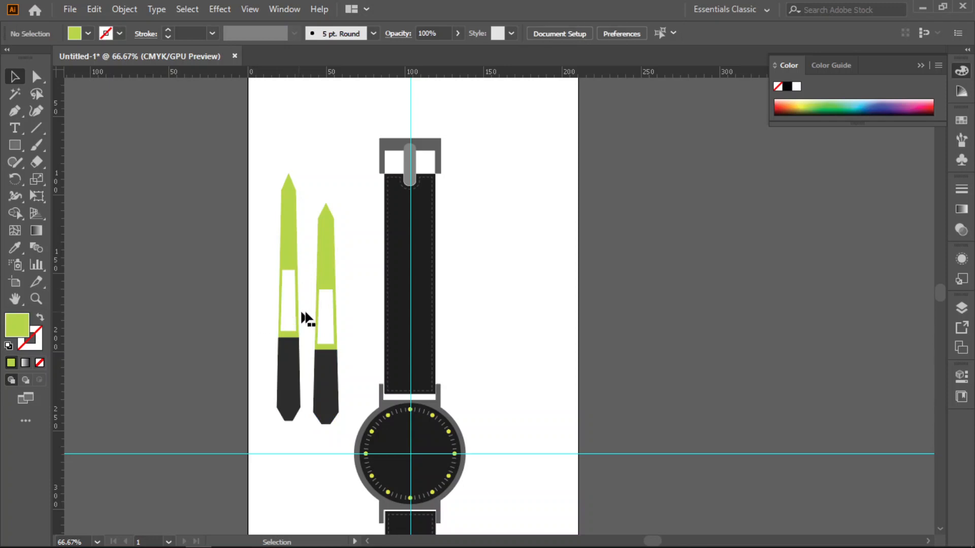
{"action": "left_click", "coordinate": [15, 282]}
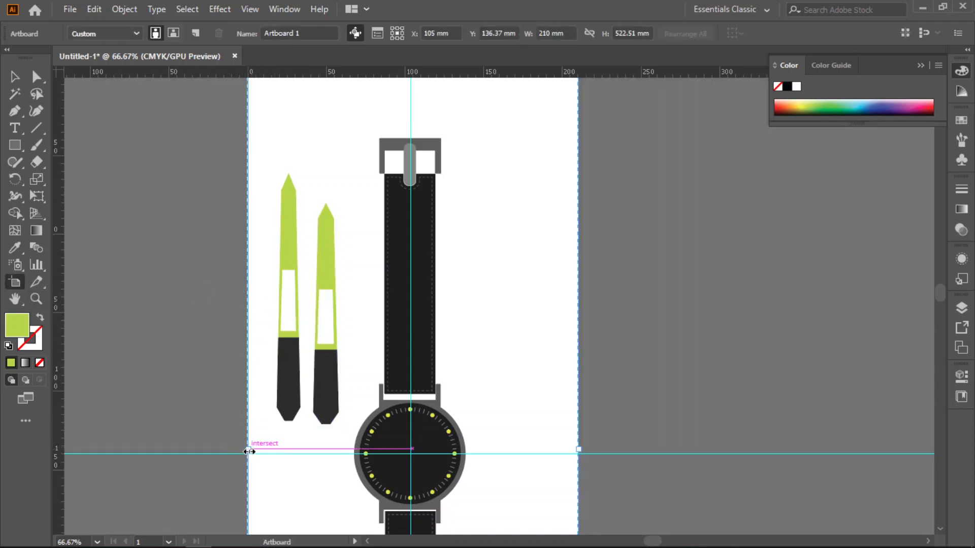
{"action": "left_click_drag", "start_coordinate": [249, 452], "coordinate": [93, 447]}
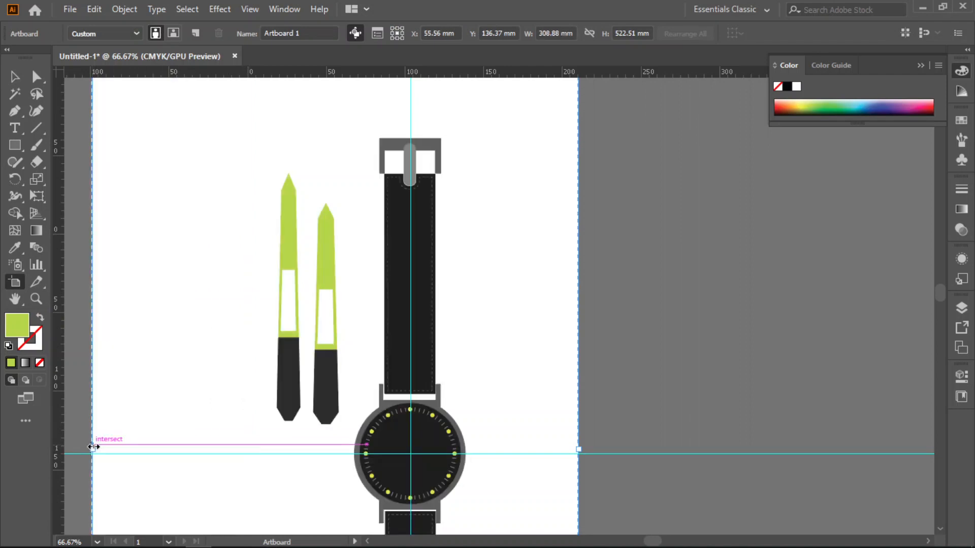
{"action": "left_click", "coordinate": [14, 76]}
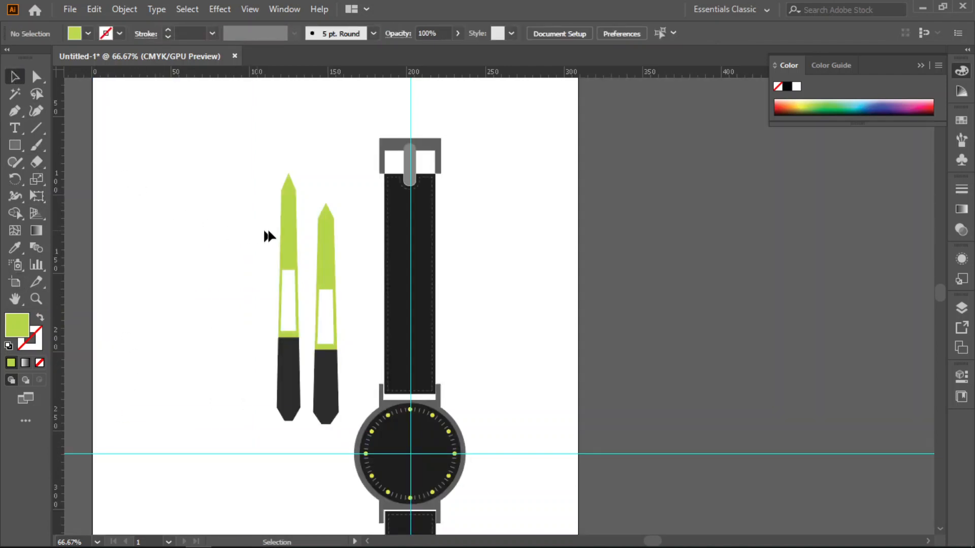
Step: Move both hands left onto the free artboard space and tilt the shorter one clockwise
{"action": "left_click_drag", "start_coordinate": [287, 235], "coordinate": [164, 219]}
{"action": "left_click_drag", "start_coordinate": [321, 246], "coordinate": [242, 211]}
{"action": "left_click_drag", "start_coordinate": [261, 162], "coordinate": [302, 213]}
Step: Tilt the longer hand counterclockwise and move it so the two hands' dark ends cross in a V
{"action": "left_click", "coordinate": [165, 201]}
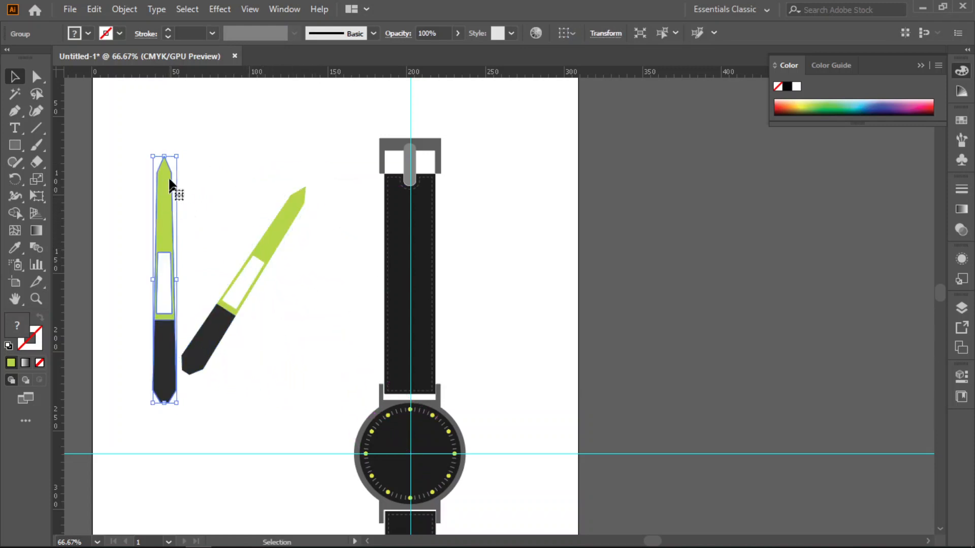
{"action": "left_click_drag", "start_coordinate": [150, 152], "coordinate": [99, 170]}
{"action": "left_click_drag", "start_coordinate": [188, 343], "coordinate": [189, 319]}
{"action": "left_click", "coordinate": [302, 378]}
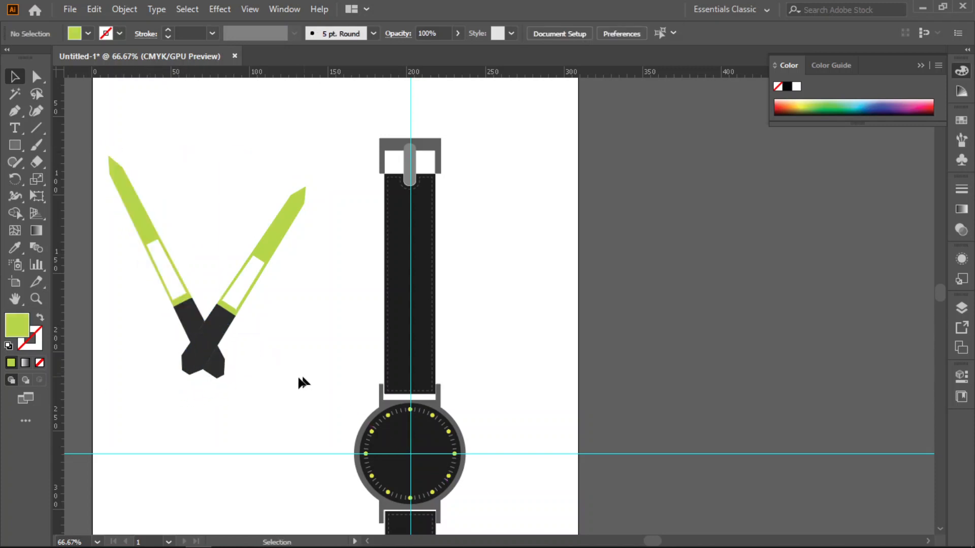
Step: Bring the shorter hand to the front of the stacking order
{"action": "left_click", "coordinate": [212, 330]}
{"action": "right_click", "coordinate": [228, 326]}
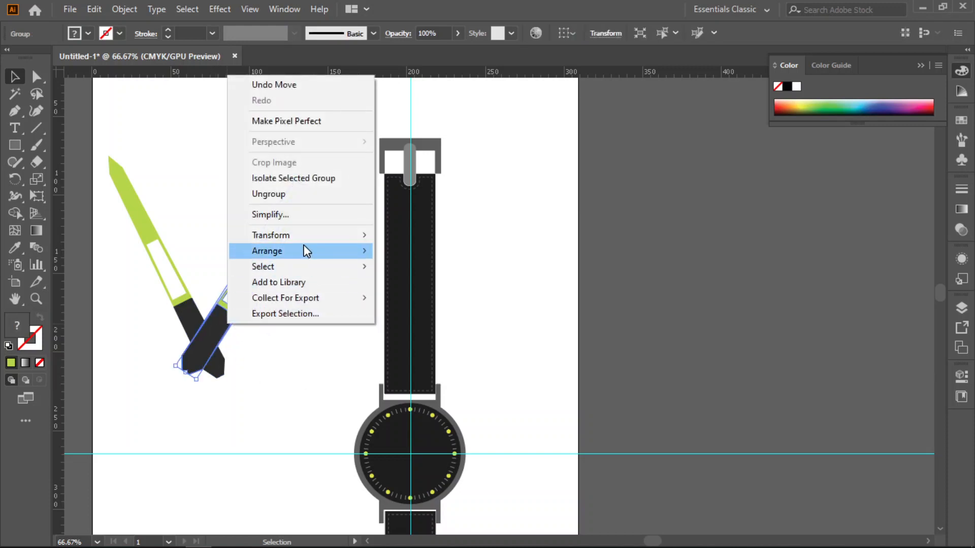
{"action": "mouse_move", "coordinate": [340, 247]}
{"action": "left_click", "coordinate": [421, 251]}
{"action": "left_click", "coordinate": [277, 362]}
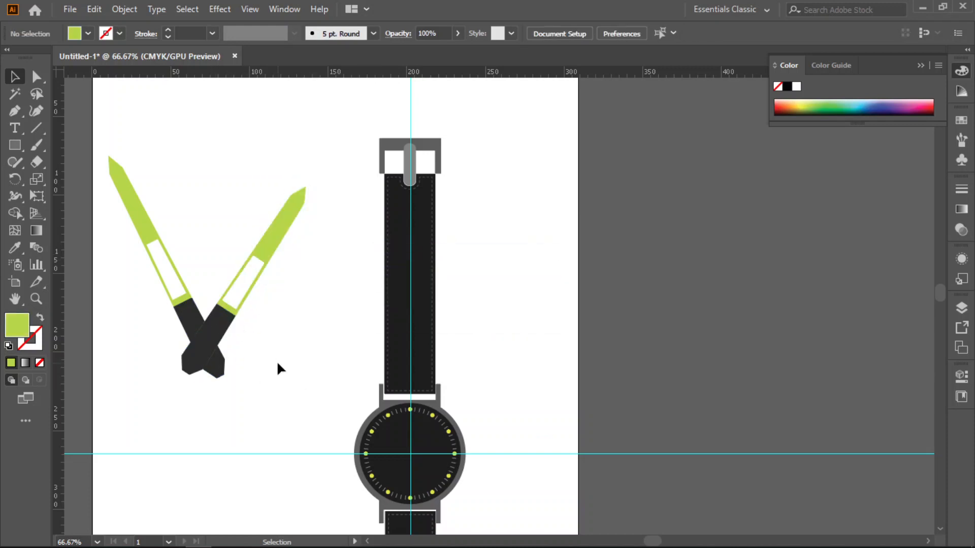
{"action": "left_click", "coordinate": [187, 325]}
{"action": "right_click", "coordinate": [188, 313]}
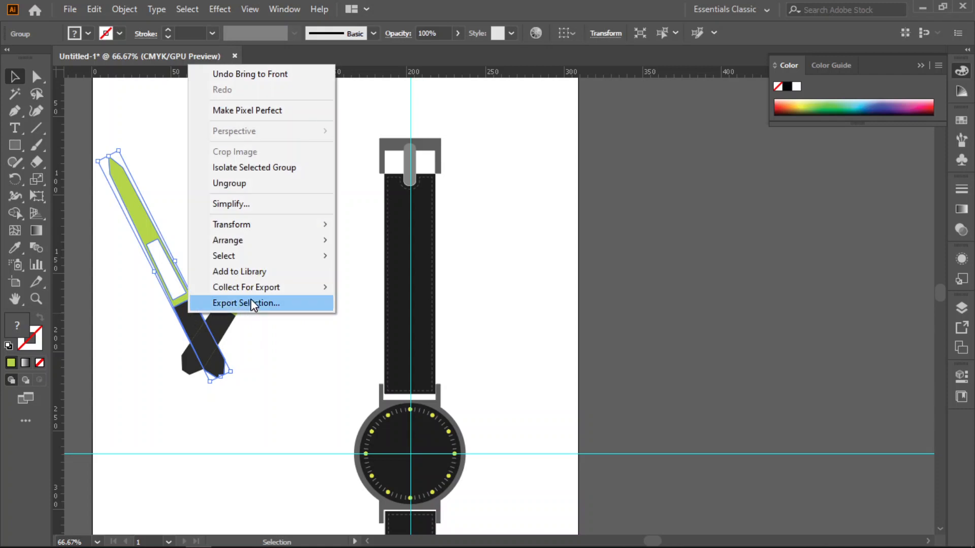
{"action": "left_click", "coordinate": [276, 402]}
Step: Select both hands together and bring them to the front of the stacking order
{"action": "left_click_drag", "start_coordinate": [294, 270], "coordinate": [149, 389]}
{"action": "right_click", "coordinate": [186, 316]}
{"action": "mouse_move", "coordinate": [257, 244]}
{"action": "left_click", "coordinate": [359, 244]}
{"action": "left_click", "coordinate": [293, 460]}
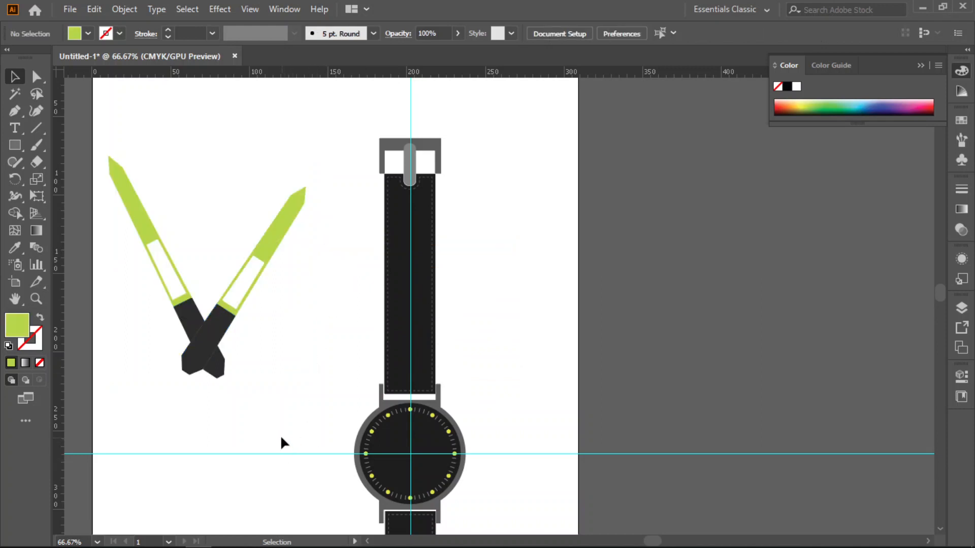
Step: Send the shorter hand to the back so the longer hand overlaps it
{"action": "left_click", "coordinate": [226, 333]}
{"action": "right_click", "coordinate": [225, 324]}
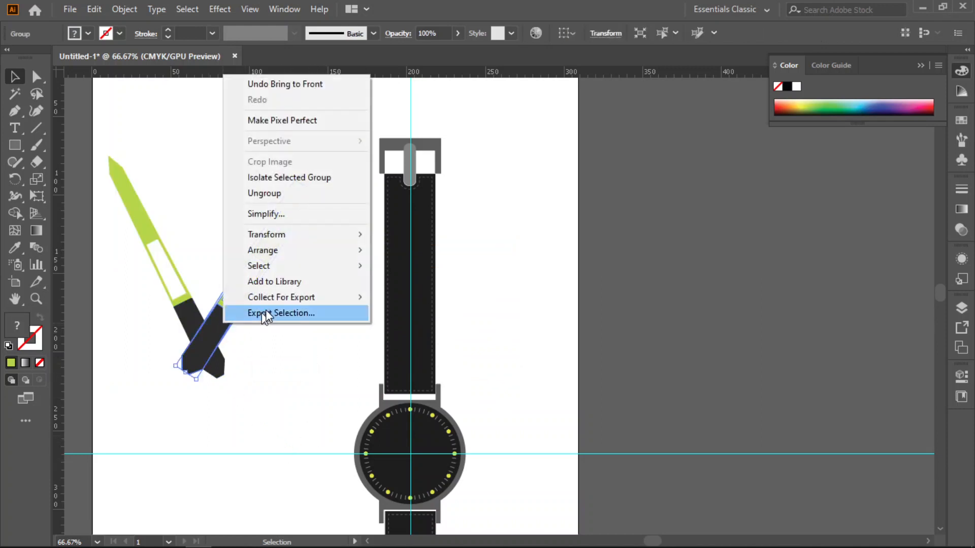
{"action": "mouse_move", "coordinate": [306, 249]}
{"action": "left_click", "coordinate": [406, 294]}
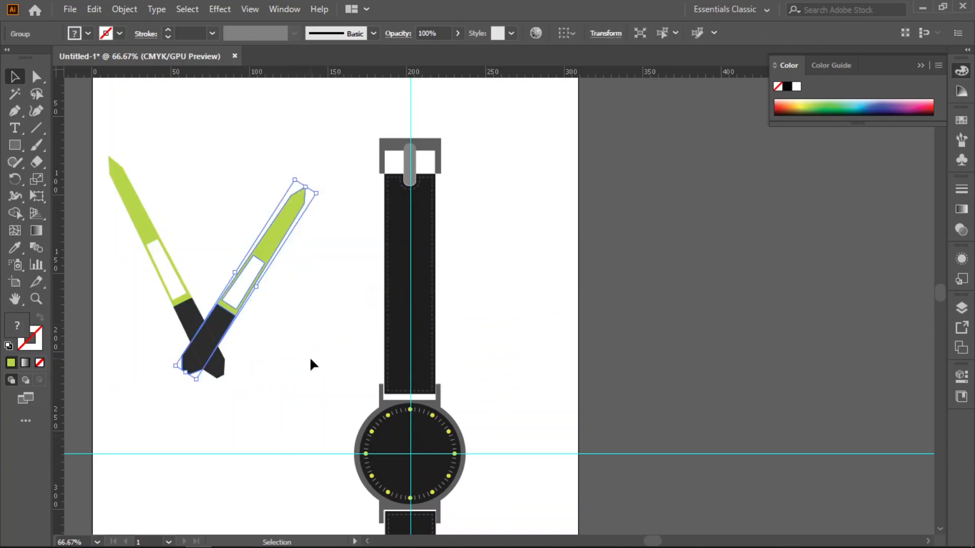
{"action": "left_click", "coordinate": [274, 412]}
Step: Nudge the longer hand slightly right and down to refine where the dark ends cross
{"action": "left_click", "coordinate": [222, 372]}
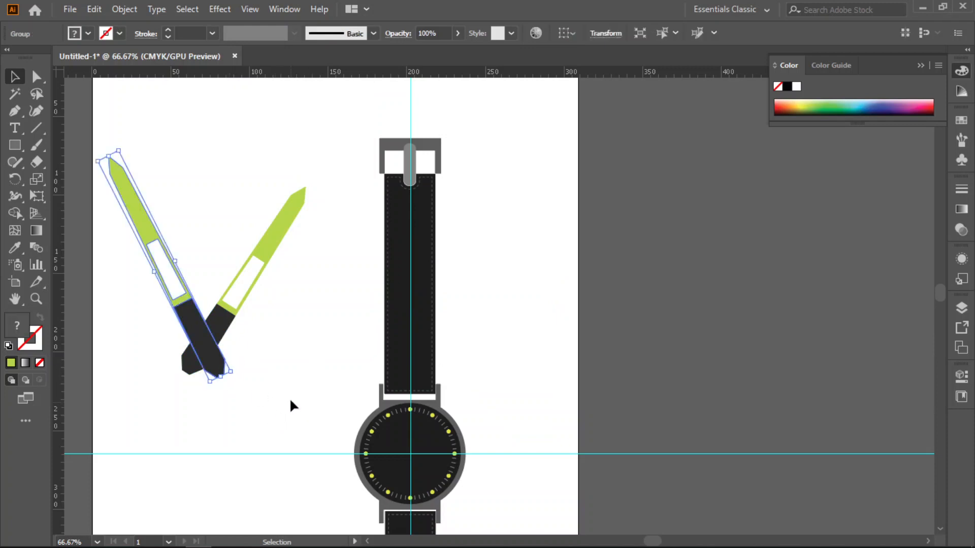
{"action": "left_click", "coordinate": [288, 399]}
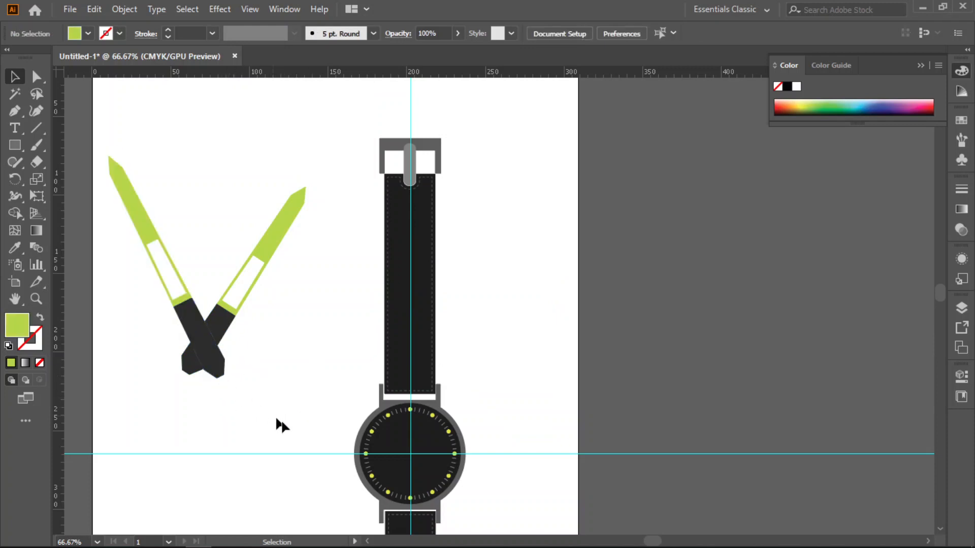
{"action": "left_click", "coordinate": [221, 364]}
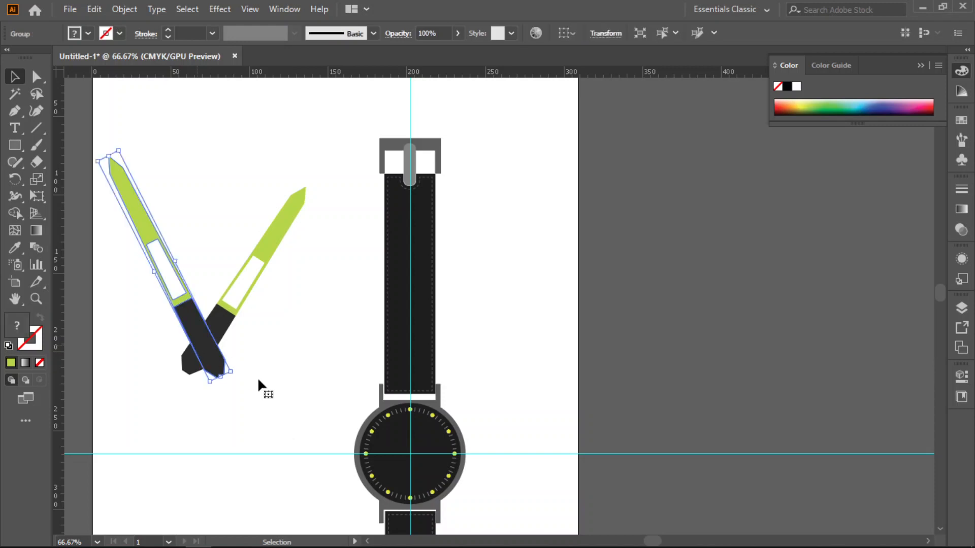
{"action": "left_click", "coordinate": [273, 390]}
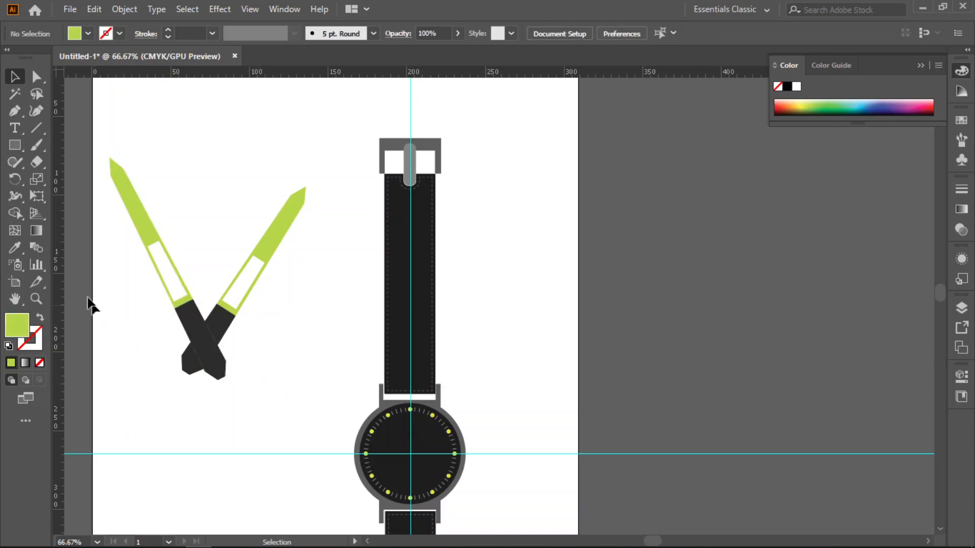
Step: Draw a circle about 8.5 mm in diameter beside the crossed hands and fill it with near-black #020202
{"action": "left_click_drag", "start_coordinate": [15, 147], "coordinate": [63, 178]}
{"action": "scroll", "coordinate": [188, 330], "scroll_direction": "up", "scroll_amount": 4}
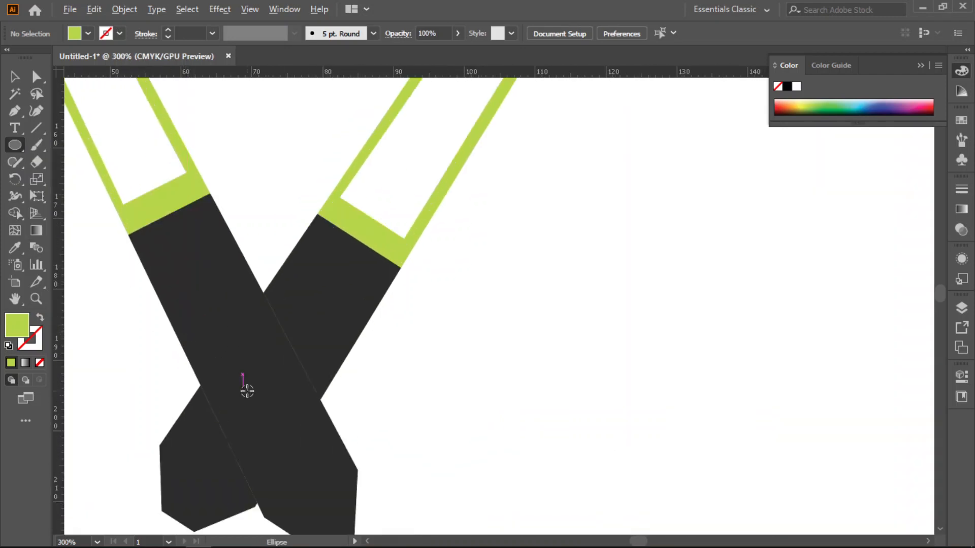
{"action": "mouse_move", "coordinate": [429, 368]}
{"action": "left_mouse_down"}
{"action": "mouse_move", "coordinate": [466, 418]}
{"action": "mouse_move", "coordinate": [488, 428]}
{"action": "left_mouse_up"}
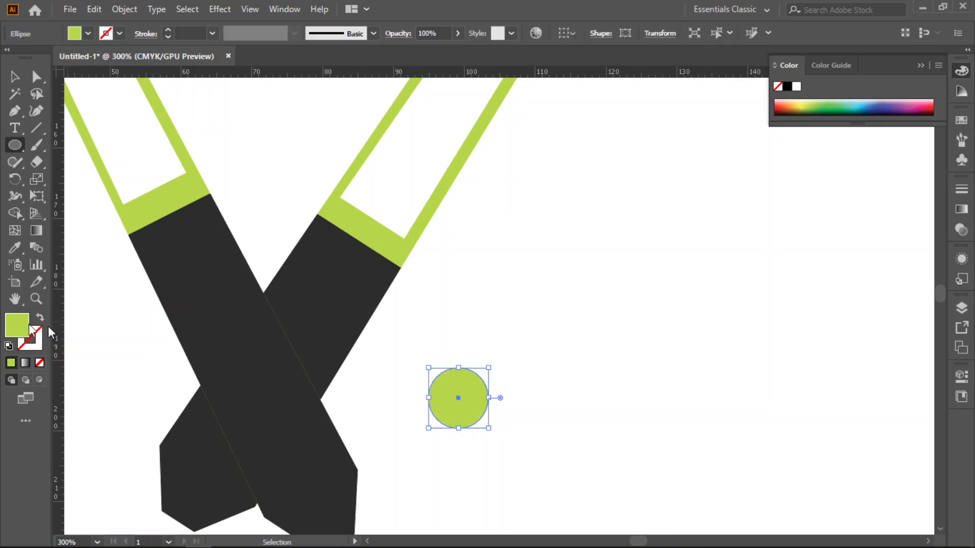
{"action": "double_click", "coordinate": [18, 330]}
{"action": "left_click", "coordinate": [400, 274]}
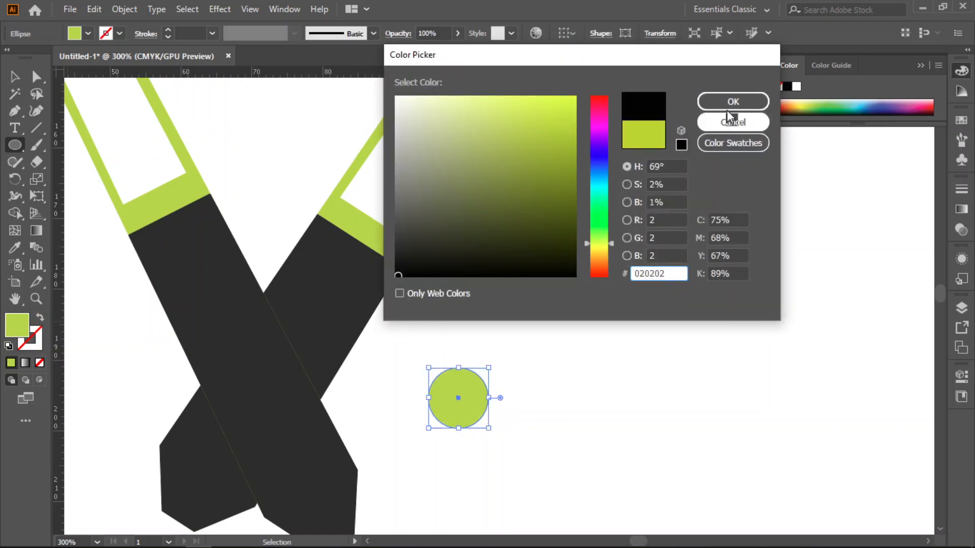
{"action": "left_click", "coordinate": [733, 101]}
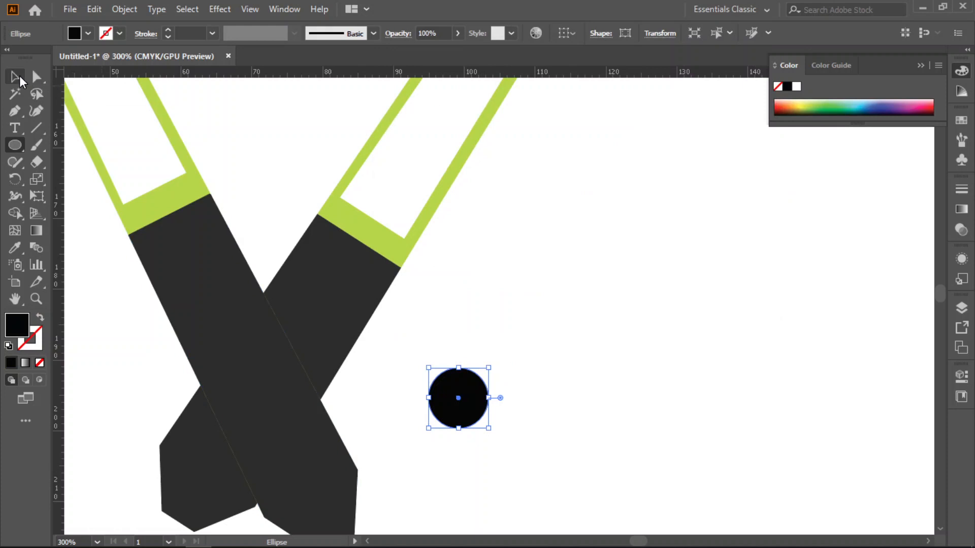
Step: Place the black circle over the point where the two hands cross, as their pivot
{"action": "key", "text": "v"}
{"action": "left_click_drag", "start_coordinate": [455, 405], "coordinate": [263, 409]}
{"action": "left_click", "coordinate": [520, 383]}
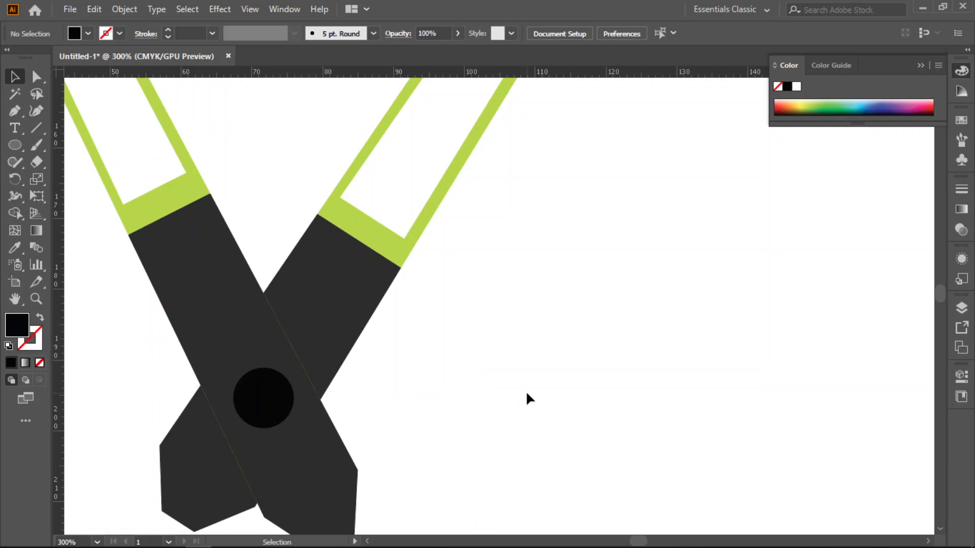
Step: Rotate the shorter hand further clockwise and move it back so its dark end lies under the black pivot
{"action": "scroll", "coordinate": [525, 391], "scroll_direction": "down", "scroll_amount": 4}
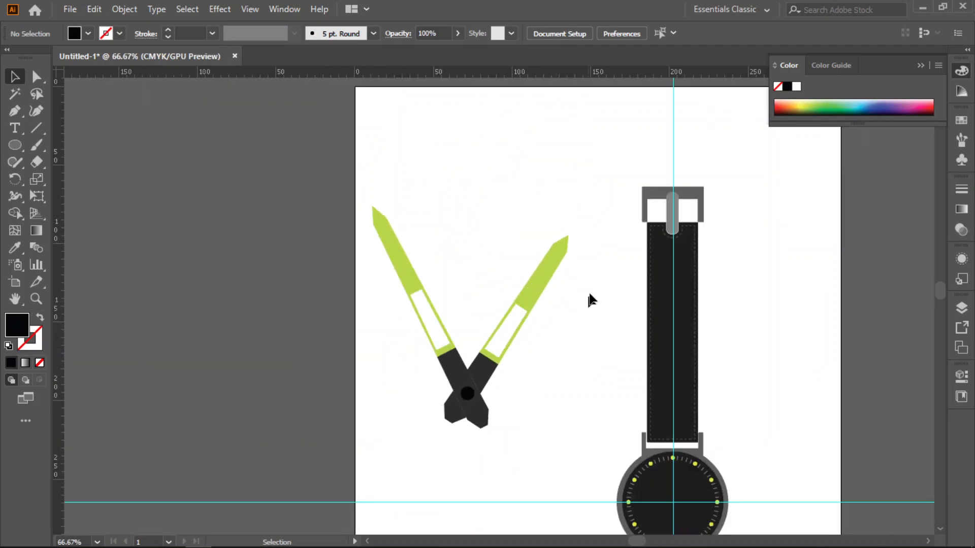
{"action": "left_click", "coordinate": [533, 290]}
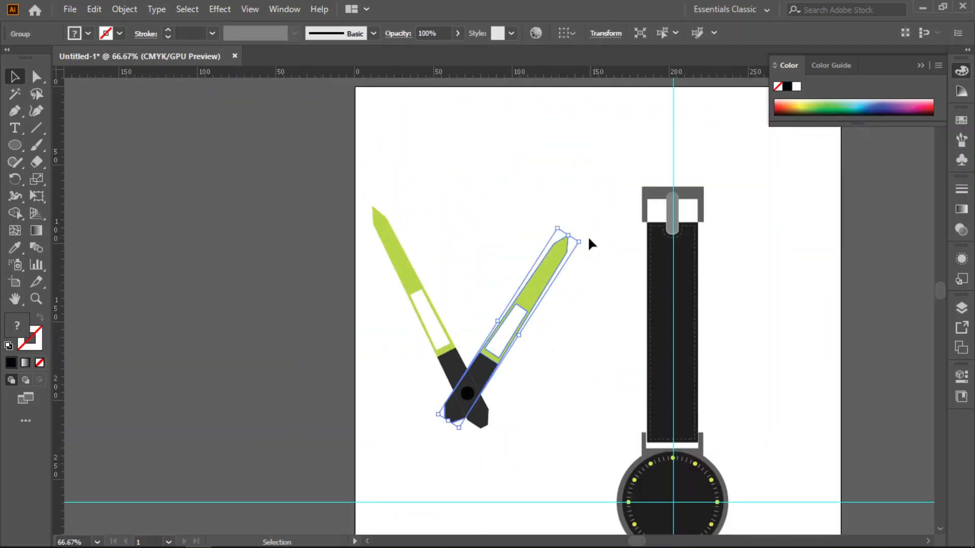
{"action": "left_click_drag", "start_coordinate": [585, 243], "coordinate": [590, 275]}
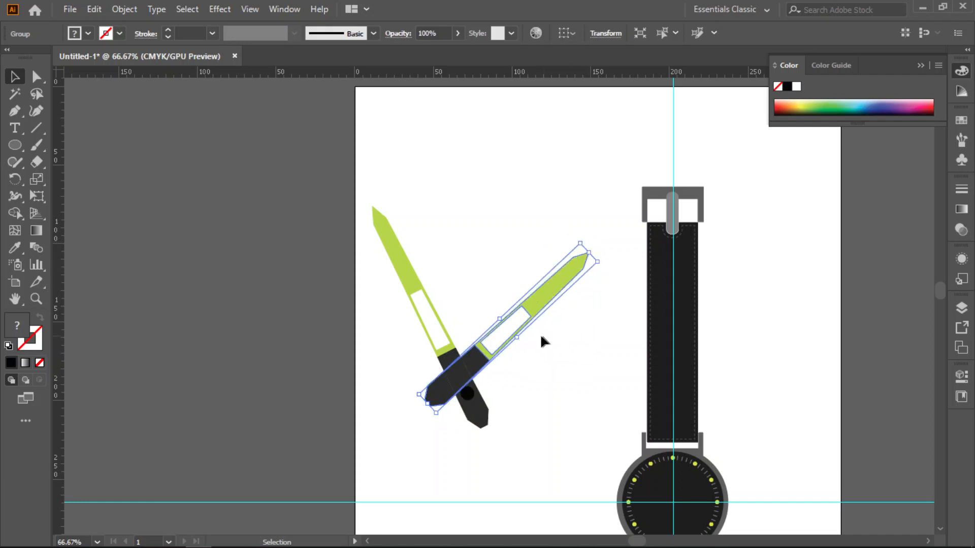
{"action": "left_click_drag", "start_coordinate": [473, 366], "coordinate": [489, 382]}
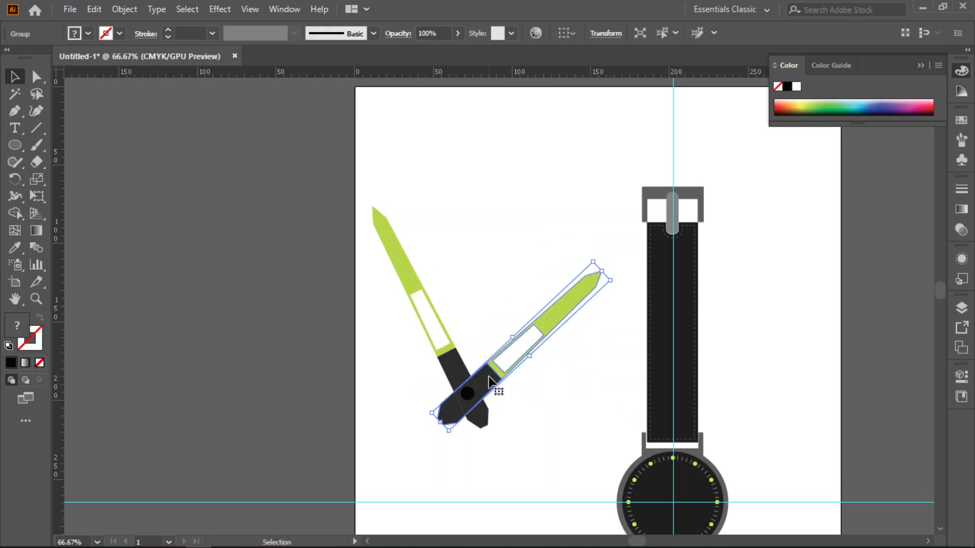
{"action": "left_click", "coordinate": [513, 399]}
Step: Nudge the shorter hand slightly left and up to center its dark end on the pivot circle
{"action": "left_click", "coordinate": [490, 387]}
{"action": "key", "text": "Left"}
{"action": "key", "text": "Left"}
{"action": "key", "text": "Left"}
{"action": "key", "text": "Left"}
{"action": "key", "text": "Left"}
{"action": "key", "text": "Left"}
{"action": "key", "text": "Left"}
{"action": "key", "text": "Up"}
{"action": "key", "text": "Up"}
{"action": "key", "text": "Up"}
{"action": "key", "text": "Up"}
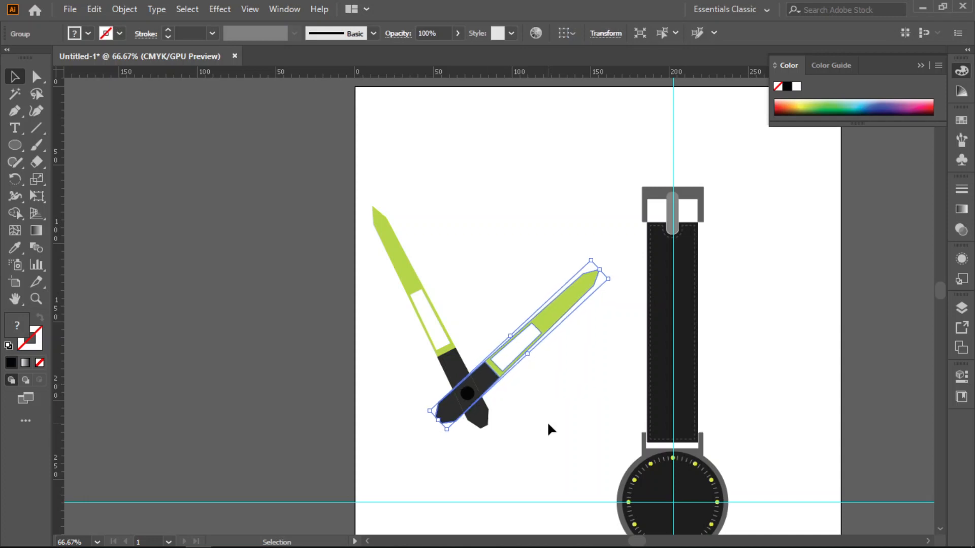
{"action": "left_click", "coordinate": [548, 425]}
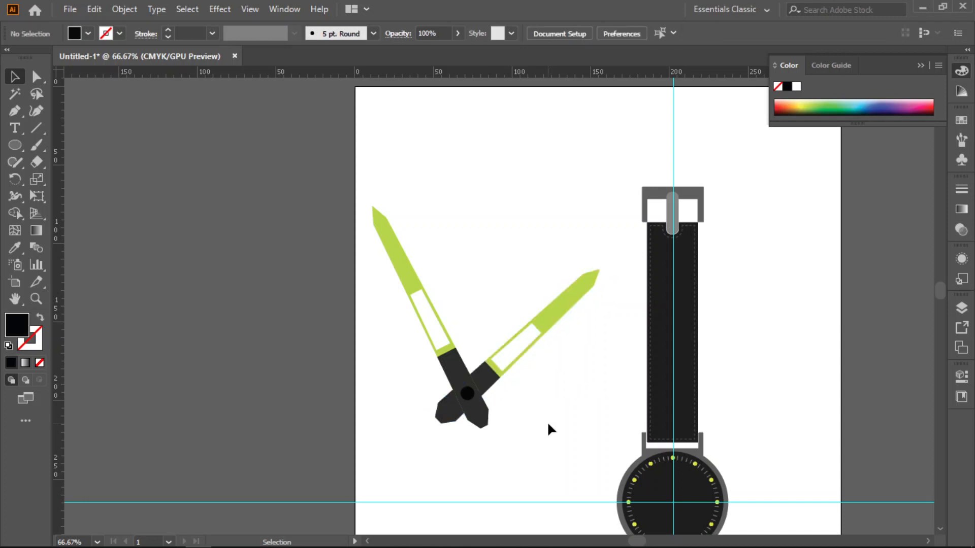
{"action": "left_click", "coordinate": [537, 327]}
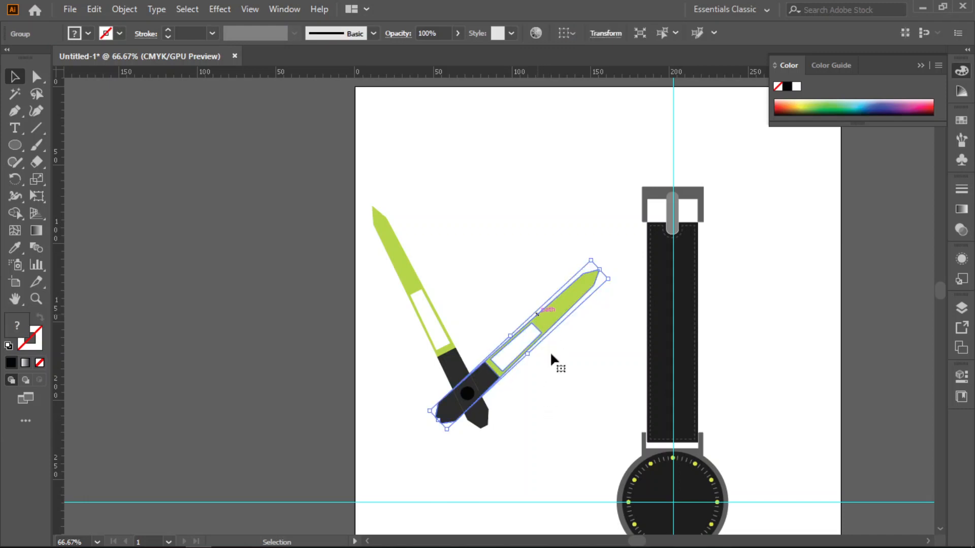
{"action": "left_click", "coordinate": [488, 409]}
{"action": "left_click", "coordinate": [581, 420]}
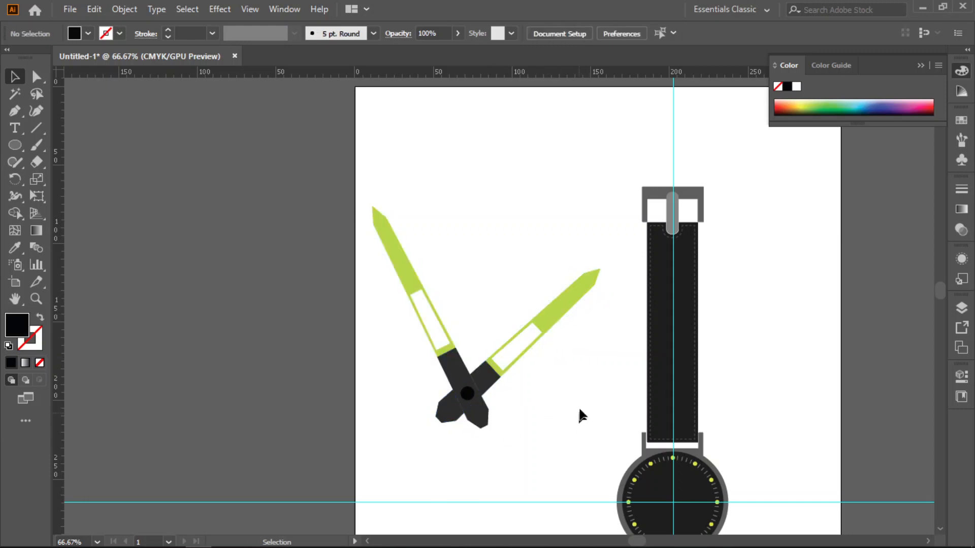
Step: Select both watch hands with their pivot and scale them down proportionally to about half their size
{"action": "left_click_drag", "start_coordinate": [623, 203], "coordinate": [359, 484]}
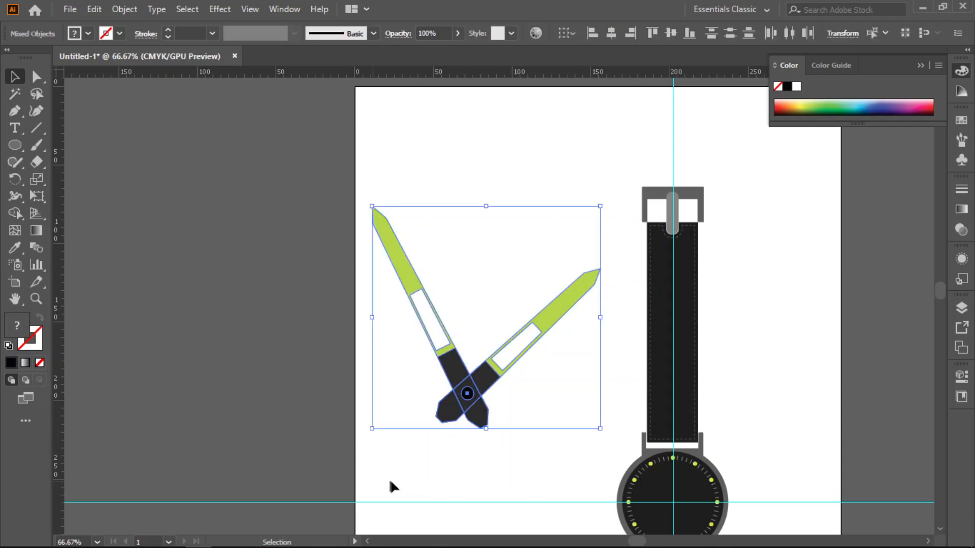
{"action": "scroll", "coordinate": [400, 488], "scroll_direction": "down", "scroll_amount": 3}
{"action": "scroll", "coordinate": [505, 493], "scroll_direction": "up", "scroll_amount": 2}
{"action": "scroll", "coordinate": [506, 492], "scroll_direction": "up", "scroll_amount": 2}
{"action": "scroll", "coordinate": [506, 493], "scroll_direction": "down", "scroll_amount": 3}
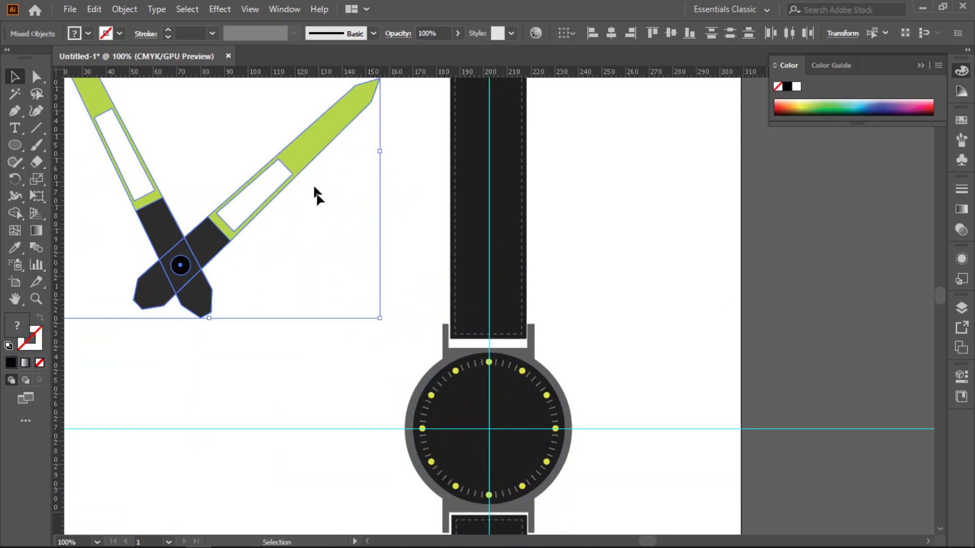
{"action": "left_click_drag", "start_coordinate": [380, 318], "coordinate": [208, 145]}
{"action": "left_click", "coordinate": [252, 239]}
Step: Move the hands and pivot closer to the watch case and scale them down further to suit the dial
{"action": "scroll", "coordinate": [253, 243], "scroll_direction": "up", "scroll_amount": 5}
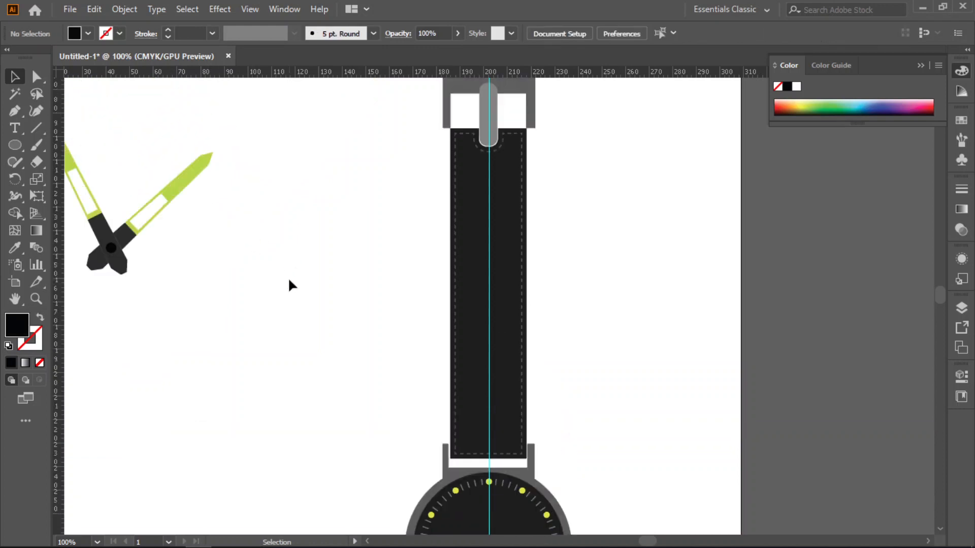
{"action": "scroll", "coordinate": [262, 194], "scroll_direction": "left", "scroll_amount": 2}
{"action": "left_click", "coordinate": [147, 337]}
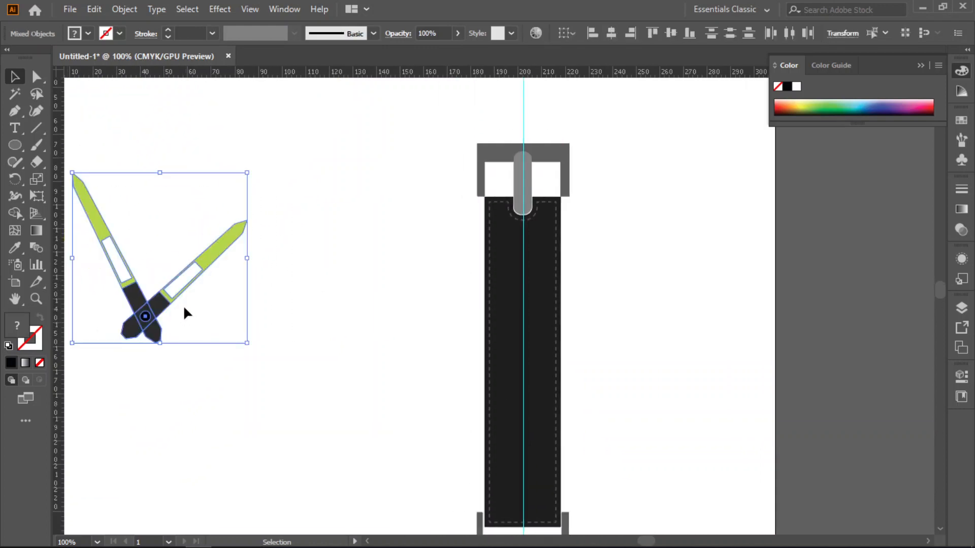
{"action": "left_click_drag", "start_coordinate": [206, 266], "coordinate": [347, 452]}
{"action": "scroll", "coordinate": [379, 475], "scroll_direction": "down", "scroll_amount": 1}
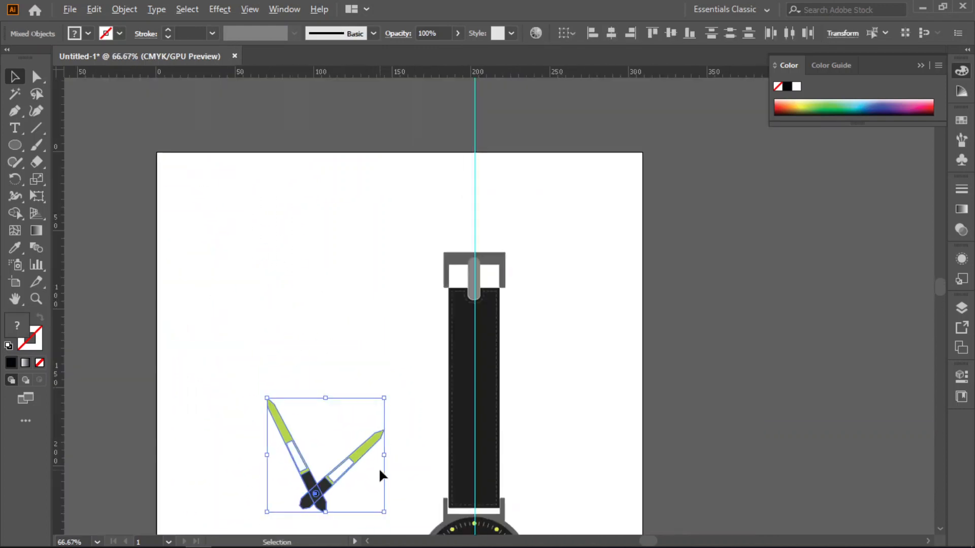
{"action": "scroll", "coordinate": [379, 474], "scroll_direction": "down", "scroll_amount": 1}
{"action": "scroll", "coordinate": [418, 523], "scroll_direction": "up", "scroll_amount": 2}
{"action": "left_click_drag", "start_coordinate": [417, 502], "coordinate": [354, 250]}
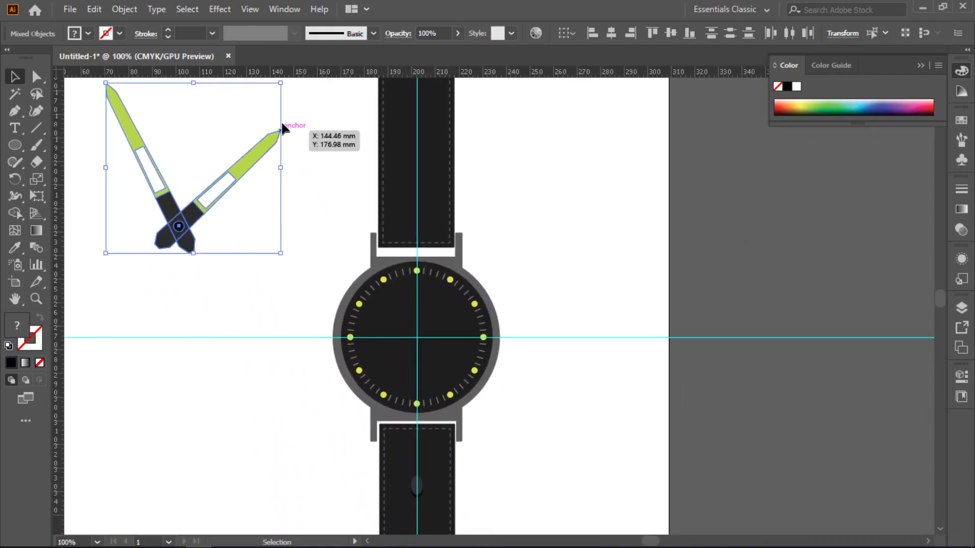
{"action": "left_click_drag", "start_coordinate": [280, 83], "coordinate": [379, 248]}
{"action": "left_click", "coordinate": [157, 228]}
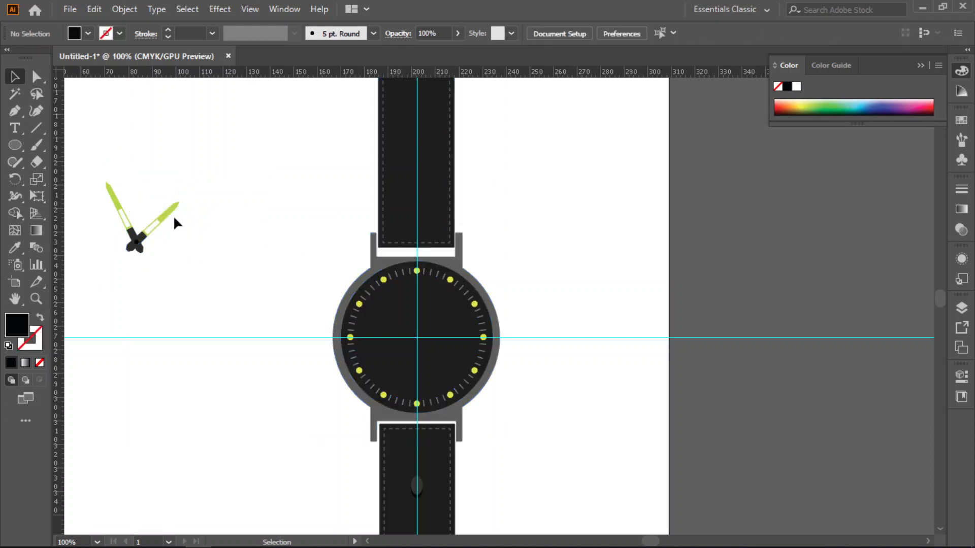
Step: Select the hands and pivot together and place them over the watch dial with the pivot near the guide intersection
{"action": "left_click_drag", "start_coordinate": [166, 236], "coordinate": [98, 268]}
{"action": "left_click", "coordinate": [139, 197]}
{"action": "left_click_drag", "start_coordinate": [238, 169], "coordinate": [66, 267]}
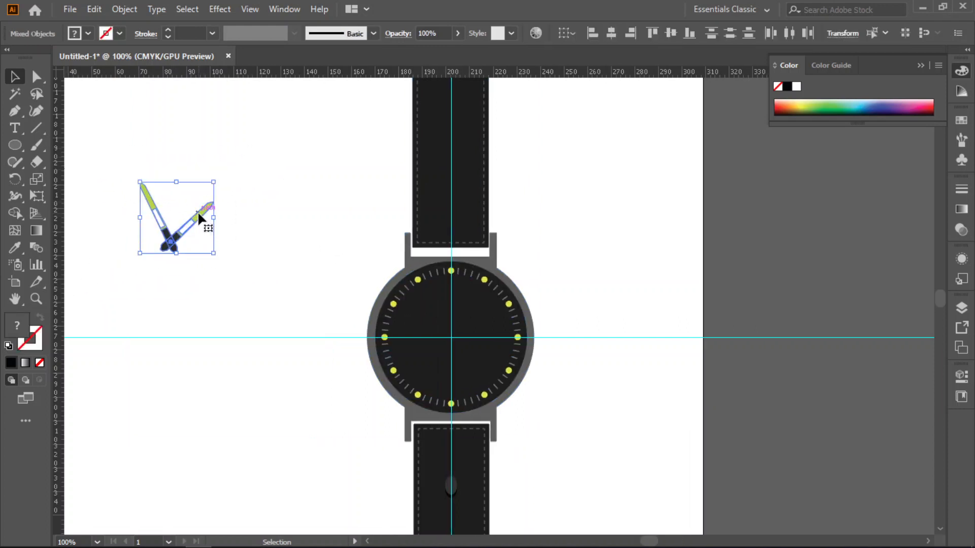
{"action": "scroll", "coordinate": [202, 210], "scroll_direction": "up", "scroll_amount": 1}
{"action": "left_click_drag", "start_coordinate": [202, 210], "coordinate": [623, 362]}
{"action": "scroll", "coordinate": [637, 449], "scroll_direction": "up", "scroll_amount": 3}
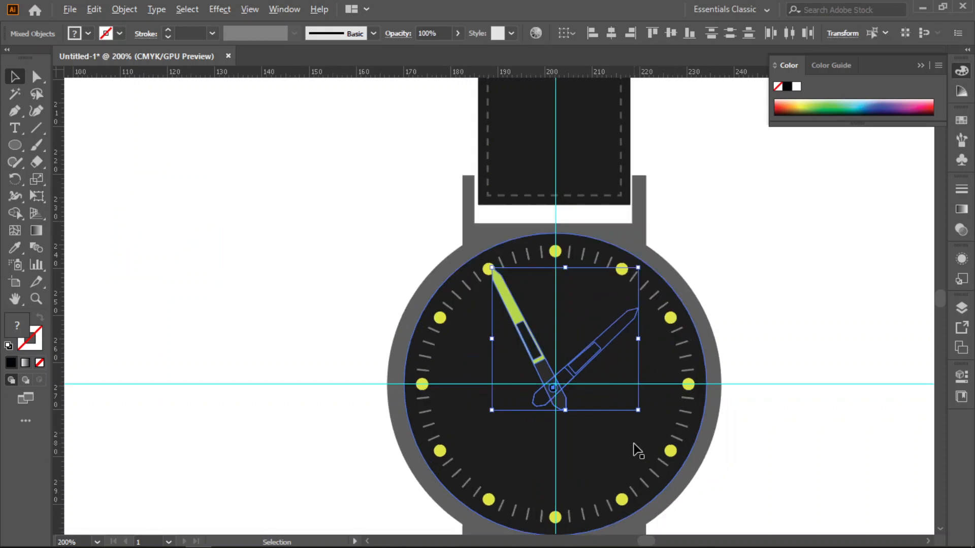
{"action": "left_click", "coordinate": [870, 204]}
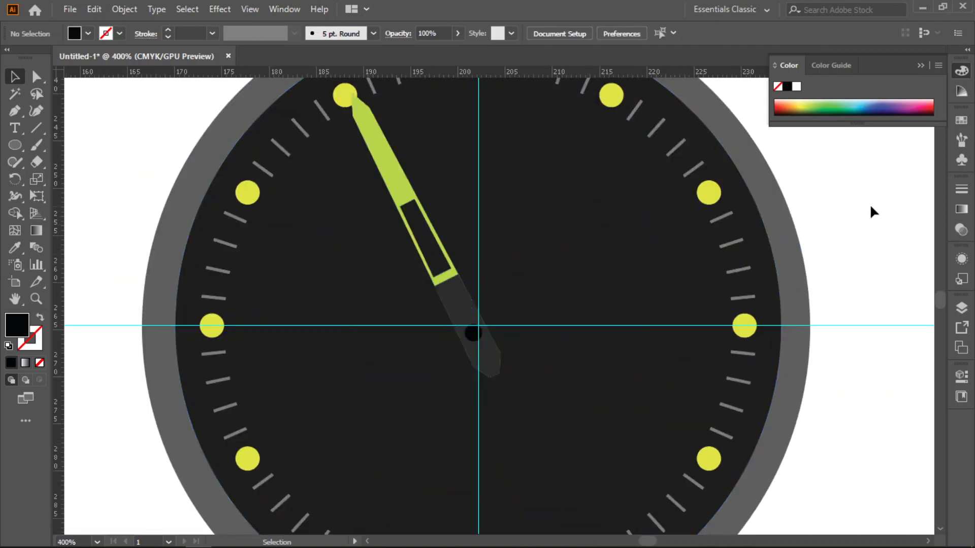
Step: Undo the placement on the dial and the last scaling of the hands, returning them to beside the watch
{"action": "left_click", "coordinate": [462, 305]}
{"action": "key", "text": "ctrl+x"}
{"action": "key", "text": "ctrl+a"}
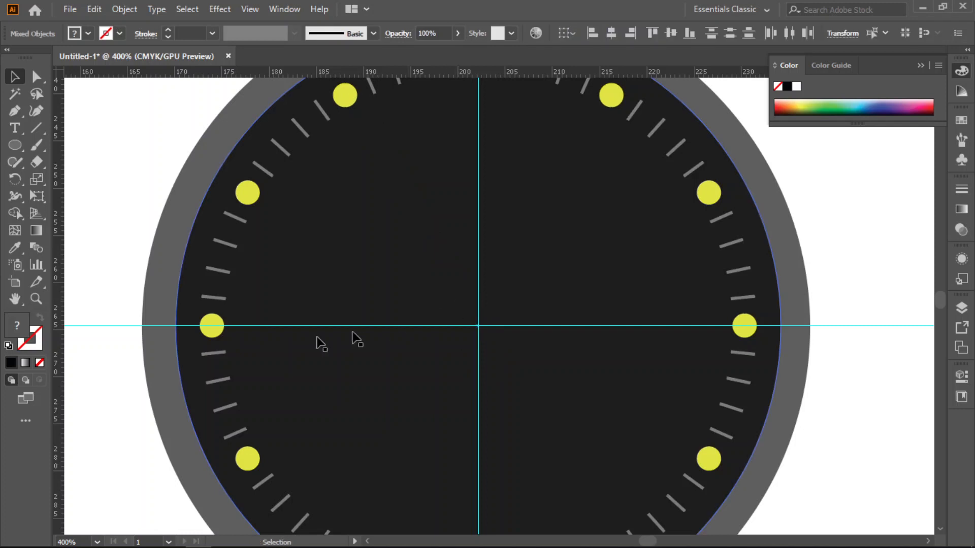
{"action": "scroll", "coordinate": [132, 345], "scroll_direction": "down", "scroll_amount": 2}
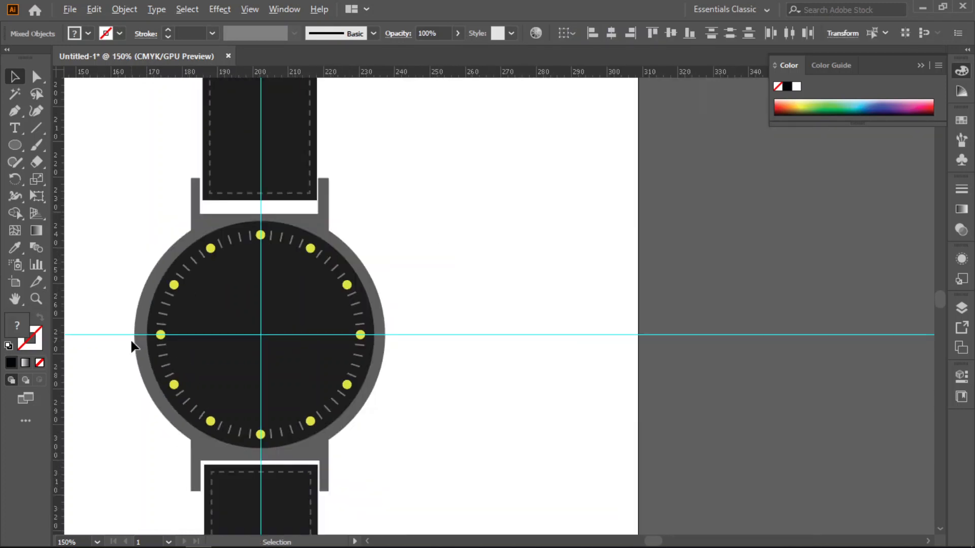
{"action": "scroll", "coordinate": [120, 331], "scroll_direction": "down", "scroll_amount": 1}
{"action": "left_click_drag", "start_coordinate": [115, 311], "coordinate": [268, 323]}
{"action": "key", "text": "ctrl+v"}
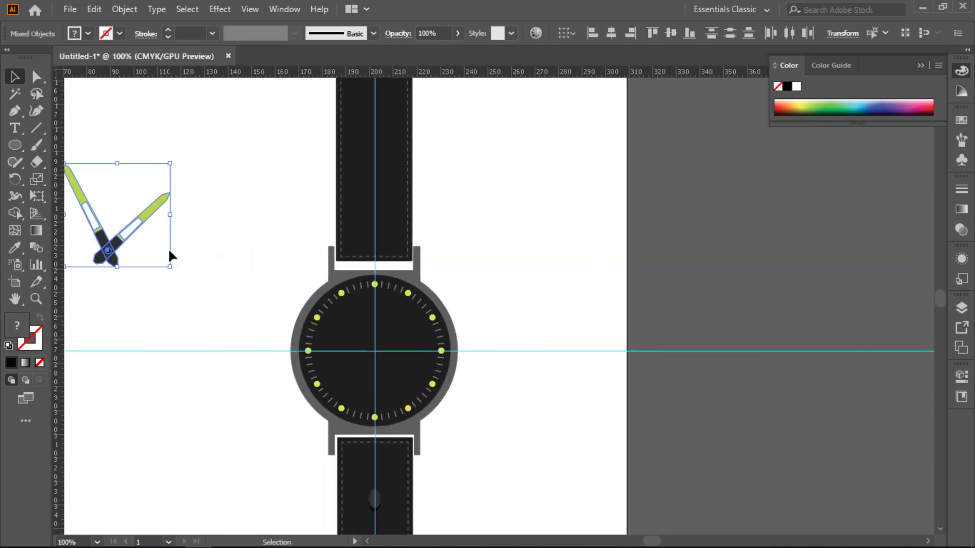
Step: Bring the shorter hand to the front of the stacking order
{"action": "left_click", "coordinate": [212, 249]}
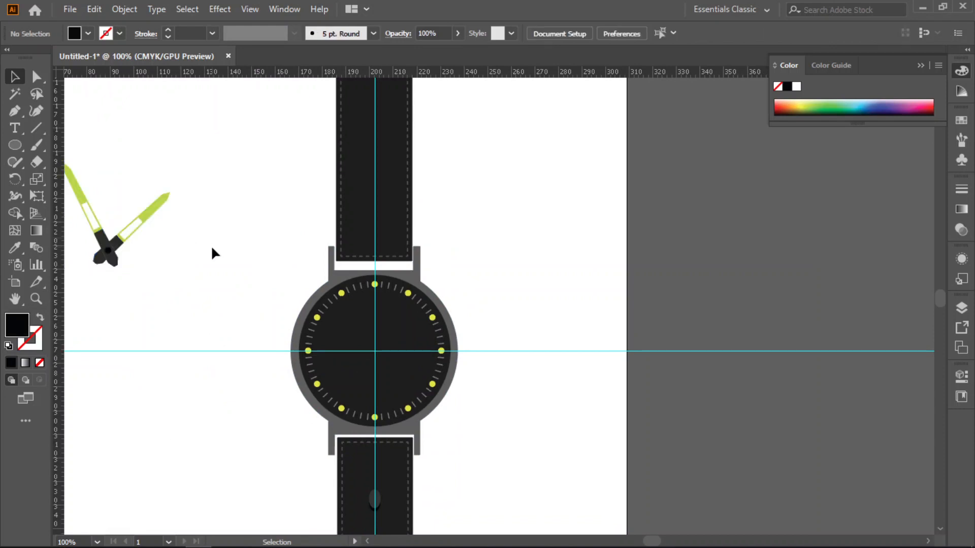
{"action": "left_click", "coordinate": [163, 208]}
{"action": "right_click", "coordinate": [160, 200]}
{"action": "mouse_move", "coordinate": [232, 357]}
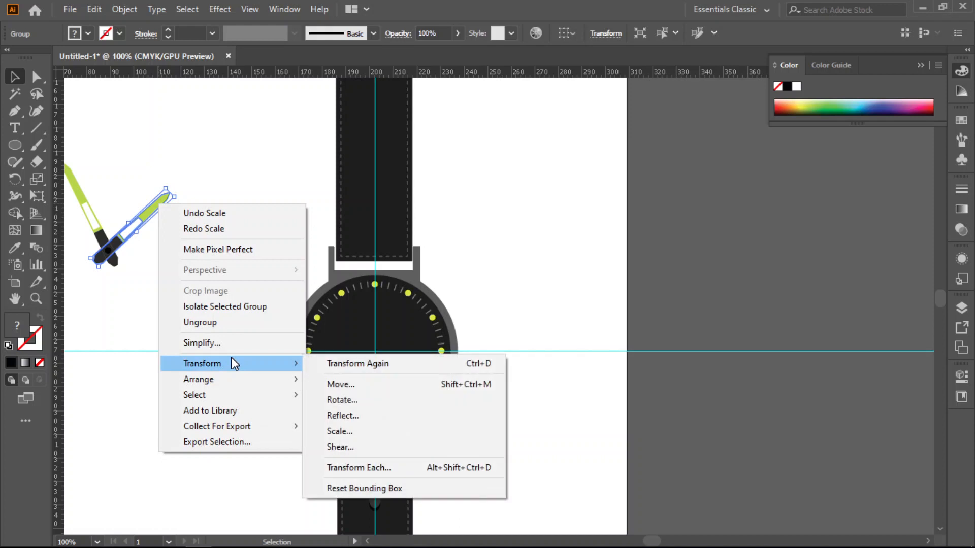
{"action": "mouse_move", "coordinate": [258, 378]}
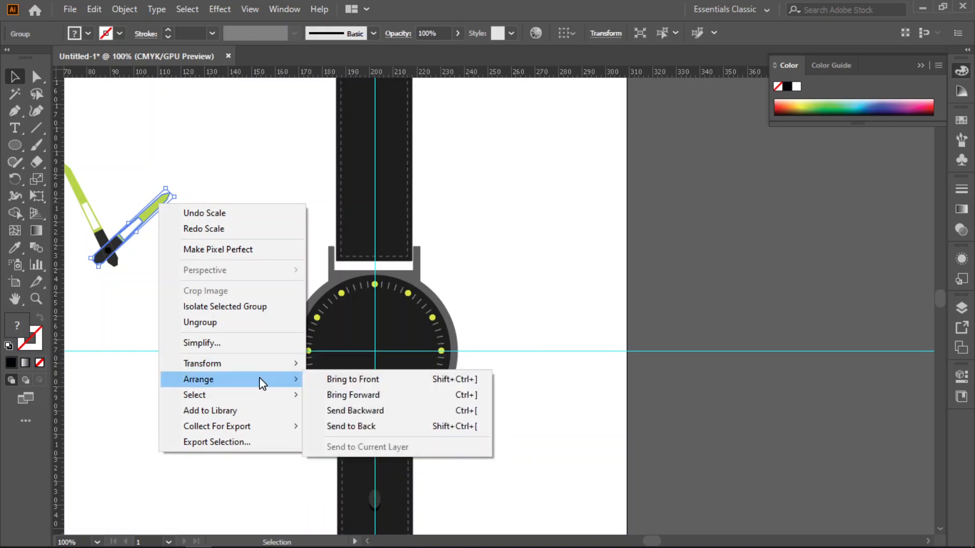
{"action": "left_click", "coordinate": [349, 379]}
{"action": "left_click", "coordinate": [251, 211]}
{"action": "left_click_drag", "start_coordinate": [195, 121], "coordinate": [120, 267]}
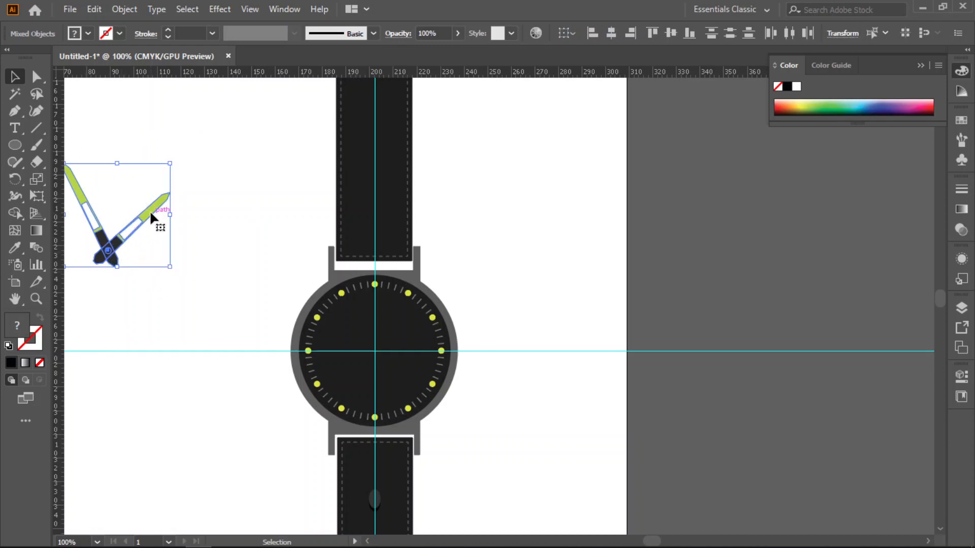
{"action": "left_click", "coordinate": [202, 311]}
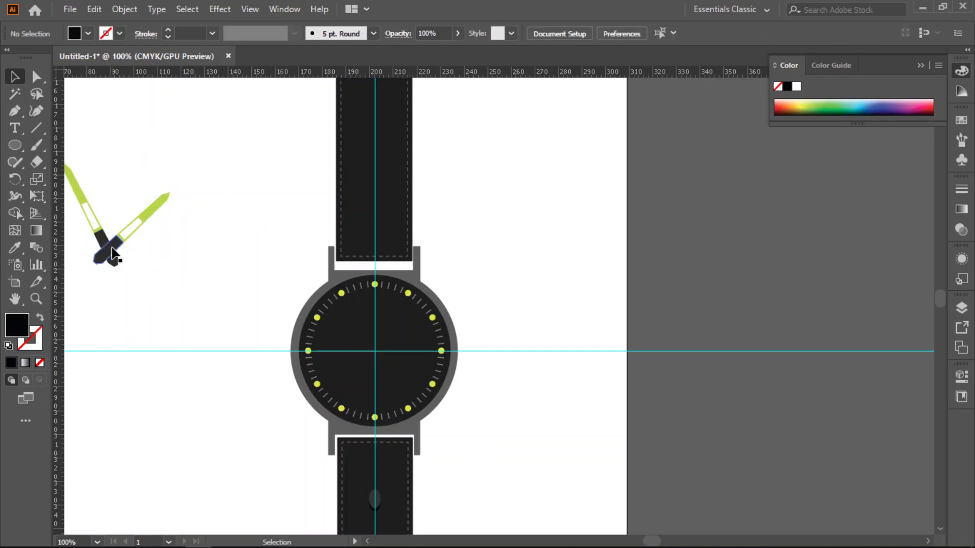
Step: Send the shorter hand backward one level so it sits beneath the black pivot
{"action": "left_click", "coordinate": [145, 209]}
{"action": "right_click", "coordinate": [145, 209]}
{"action": "mouse_move", "coordinate": [232, 392]}
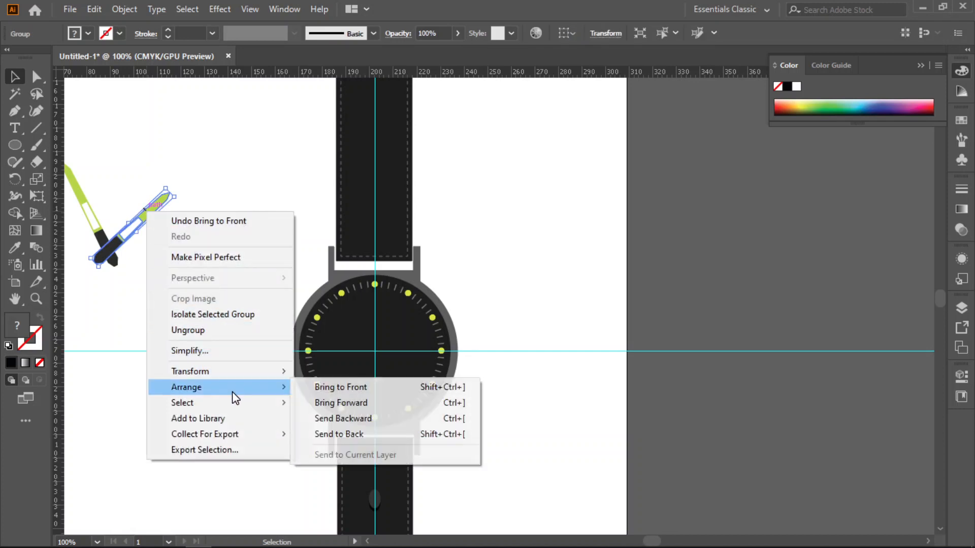
{"action": "left_click", "coordinate": [325, 420]}
{"action": "left_click", "coordinate": [233, 297]}
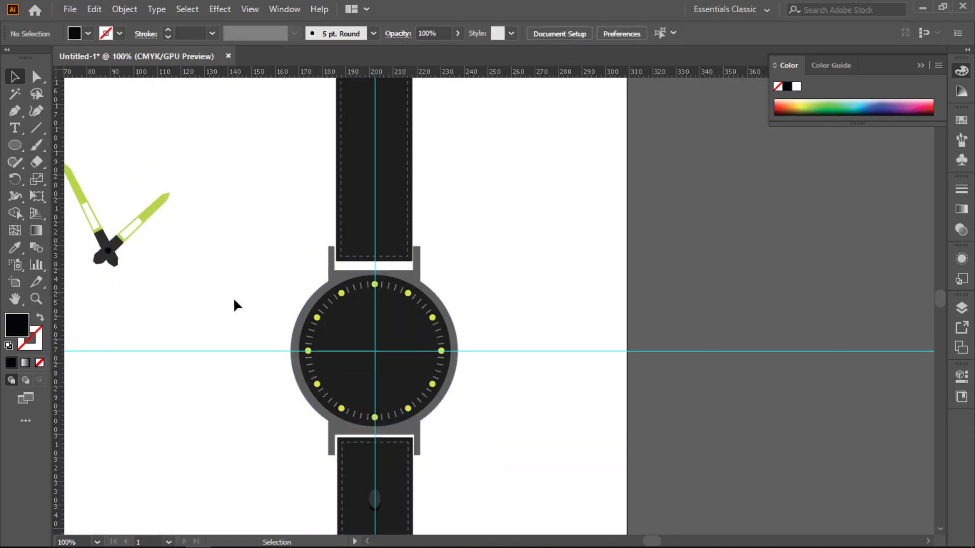
Step: Move both hands and the pivot onto the dial and scale them proportionally to about 32 mm wide
{"action": "left_click_drag", "start_coordinate": [202, 161], "coordinate": [77, 260]}
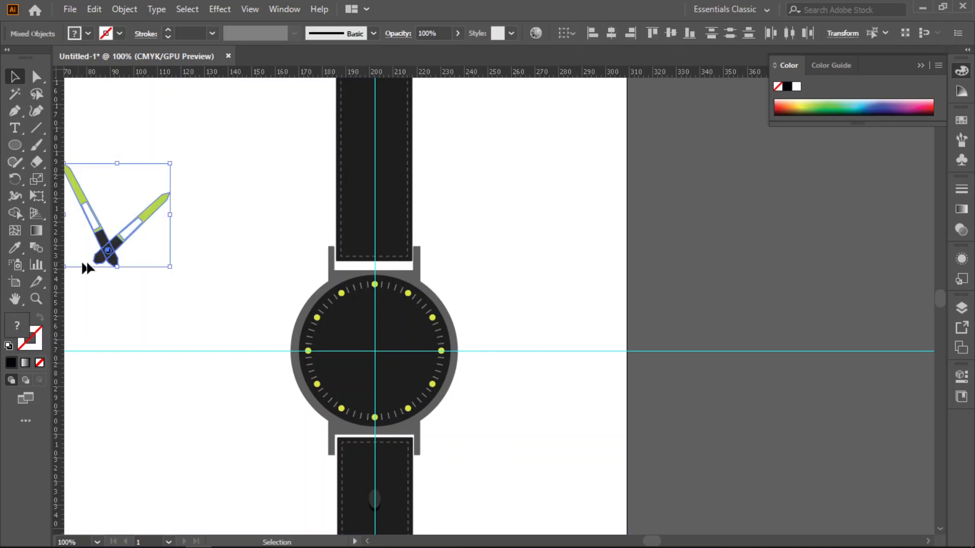
{"action": "left_click_drag", "start_coordinate": [160, 213], "coordinate": [426, 311]}
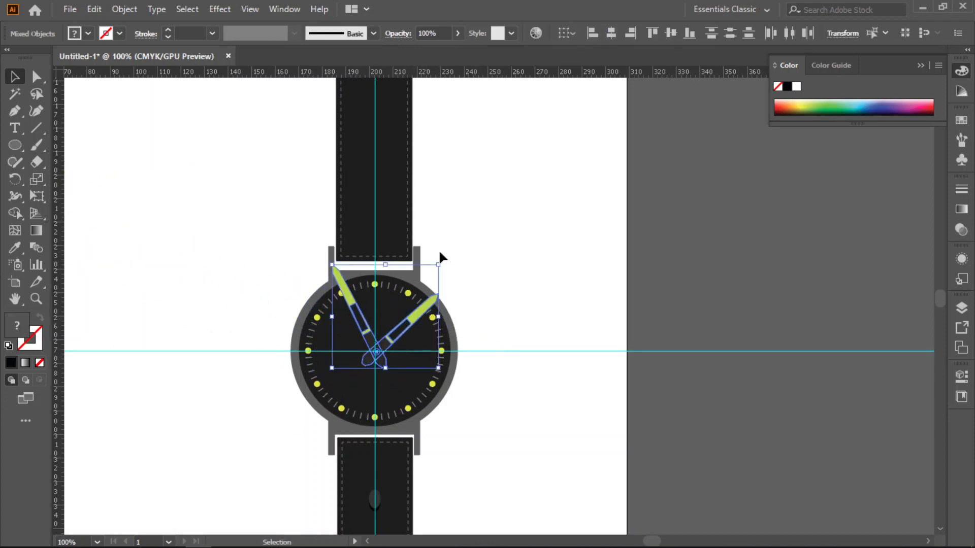
{"action": "left_click_drag", "start_coordinate": [439, 263], "coordinate": [407, 295]}
{"action": "scroll", "coordinate": [378, 358], "scroll_direction": "up", "scroll_amount": 3}
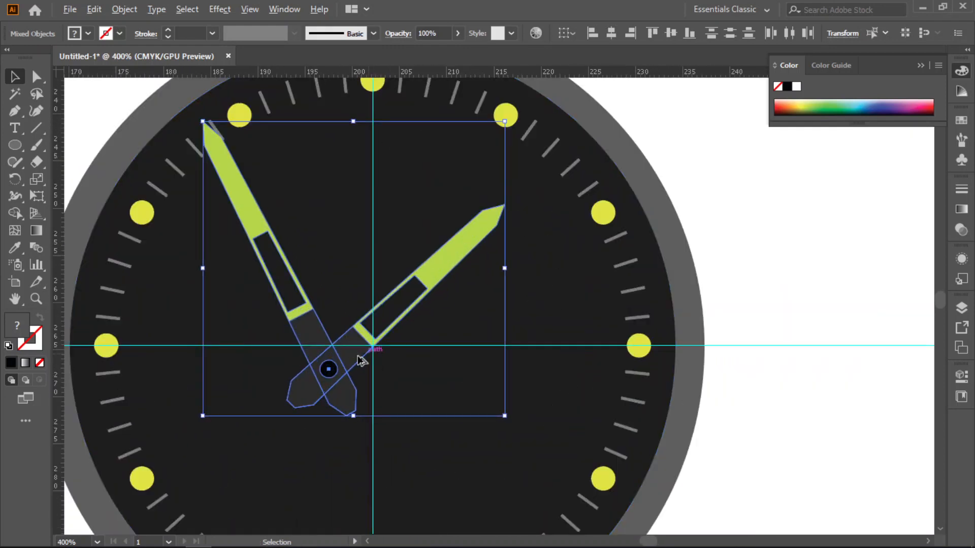
Step: Align the center of the black pivot with the intersection of the two guides at the dial's center
{"action": "left_click_drag", "start_coordinate": [329, 371], "coordinate": [382, 362]}
{"action": "scroll", "coordinate": [381, 360], "scroll_direction": "up", "scroll_amount": 2}
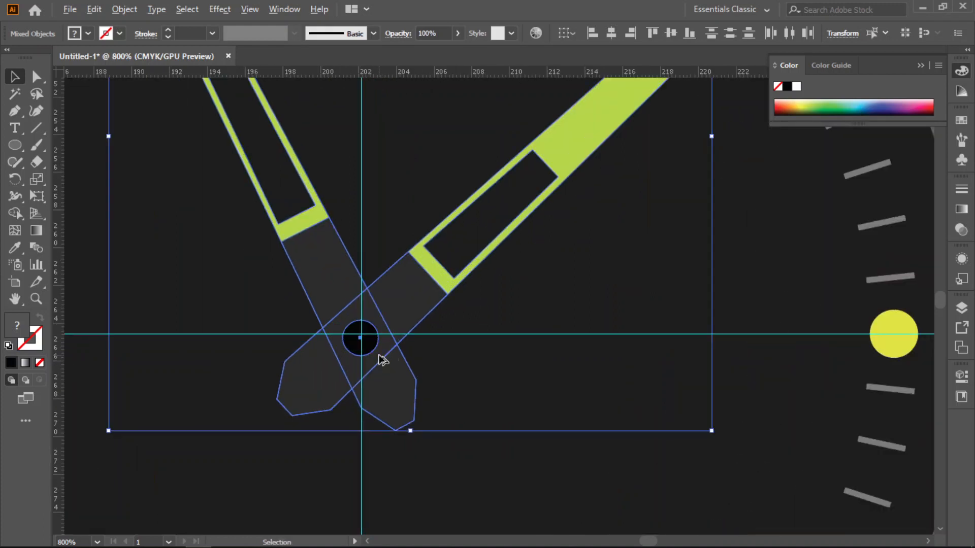
{"action": "left_click_drag", "start_coordinate": [361, 338], "coordinate": [361, 333]}
{"action": "scroll", "coordinate": [362, 343], "scroll_direction": "up", "scroll_amount": 1}
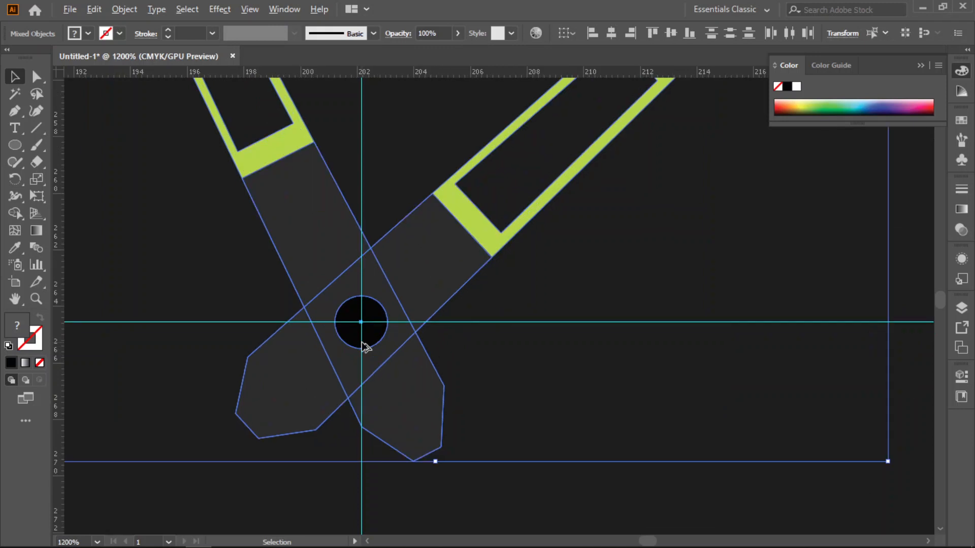
{"action": "scroll", "coordinate": [363, 346], "scroll_direction": "up", "scroll_amount": 3}
{"action": "scroll", "coordinate": [364, 345], "scroll_direction": "down", "scroll_amount": 7}
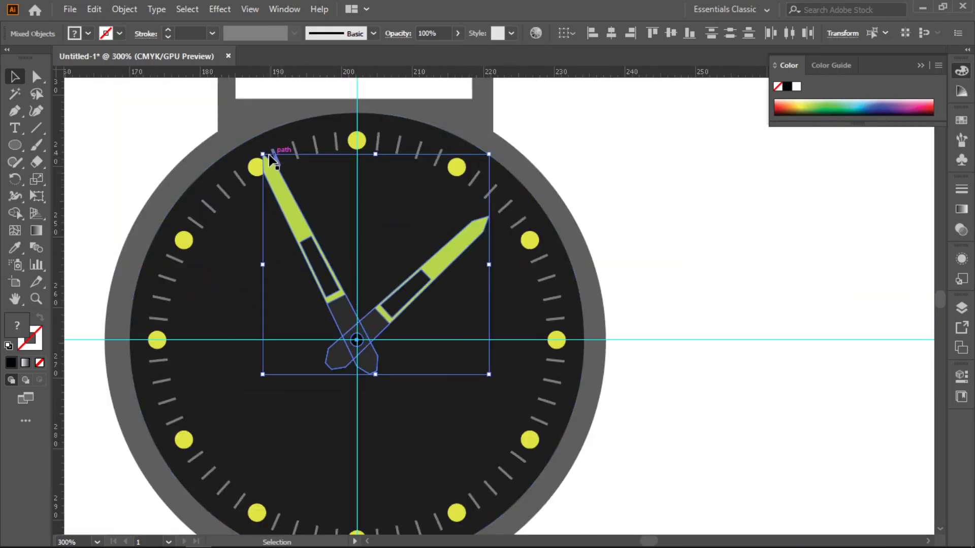
Step: Shrink the hands and pivot to about 30 mm wide and recenter the pivot on the guide intersection
{"action": "left_click_drag", "start_coordinate": [262, 154], "coordinate": [270, 170]}
{"action": "left_click", "coordinate": [645, 198]}
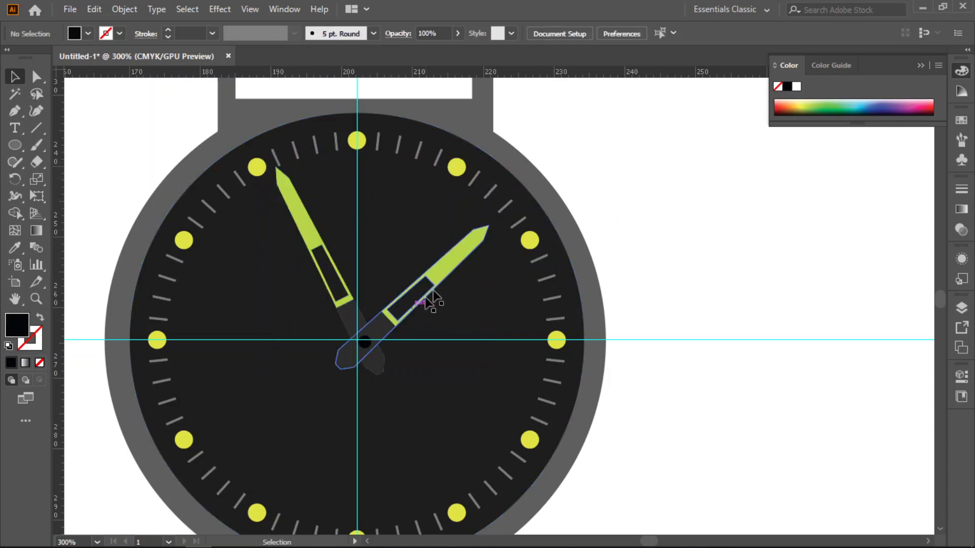
{"action": "left_click", "coordinate": [460, 256]}
{"action": "left_click", "coordinate": [311, 227], "text": "shift"}
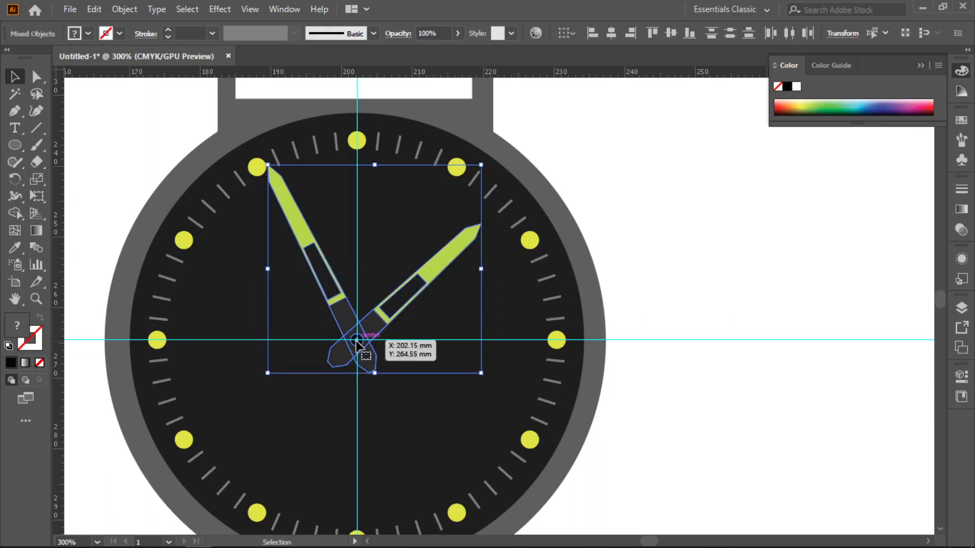
{"action": "scroll", "coordinate": [362, 347], "scroll_direction": "up", "scroll_amount": 1}
{"action": "scroll", "coordinate": [362, 348], "scroll_direction": "up", "scroll_amount": 1}
{"action": "scroll", "coordinate": [358, 345], "scroll_direction": "down", "scroll_amount": 4}
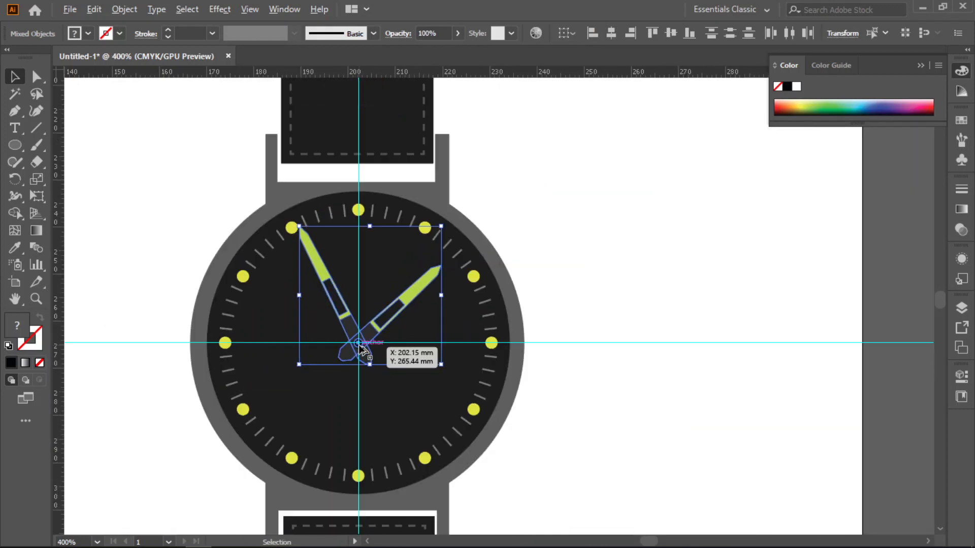
{"action": "scroll", "coordinate": [358, 346], "scroll_direction": "up", "scroll_amount": 1}
{"action": "left_click", "coordinate": [602, 205]}
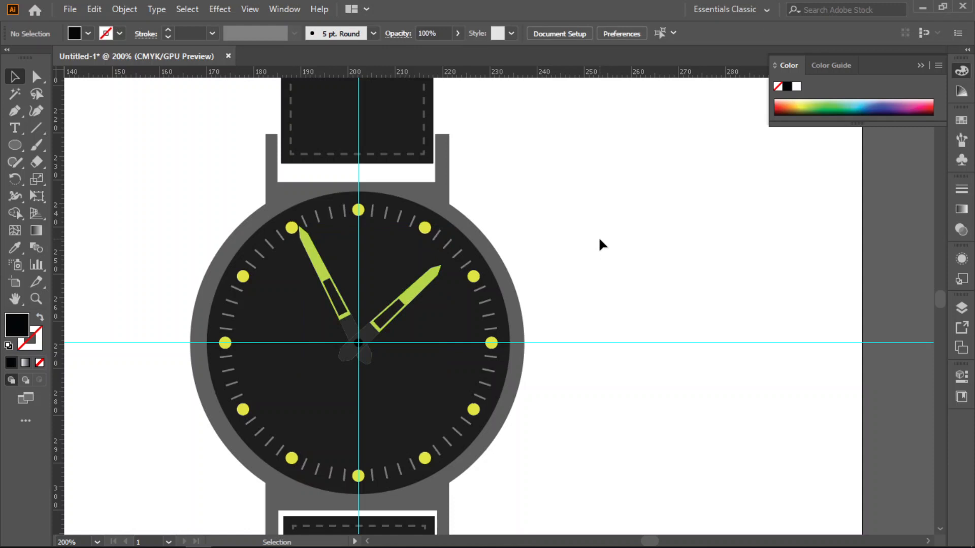
Step: Draw a tall, narrow vertical rectangle about 4 by 67 mm on the blank artboard area beside the watch
{"action": "scroll", "coordinate": [548, 363], "scroll_direction": "down", "scroll_amount": 3}
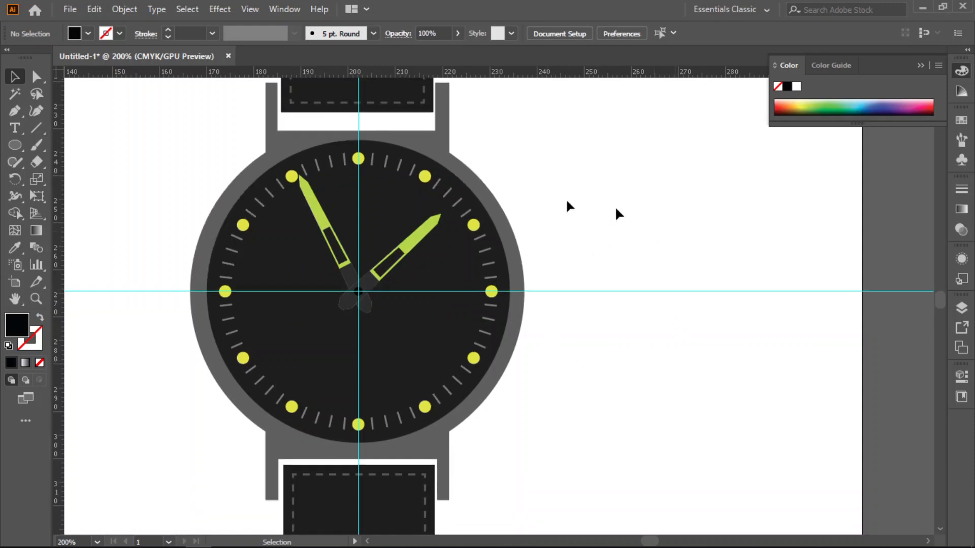
{"action": "left_click", "coordinate": [16, 139]}
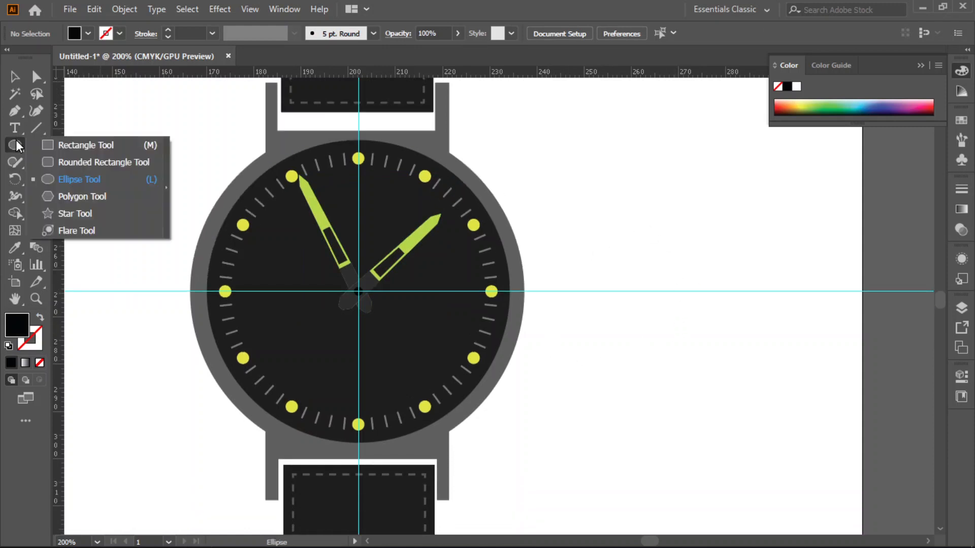
{"action": "left_click", "coordinate": [58, 147]}
{"action": "left_click_drag", "start_coordinate": [648, 153], "coordinate": [667, 468]}
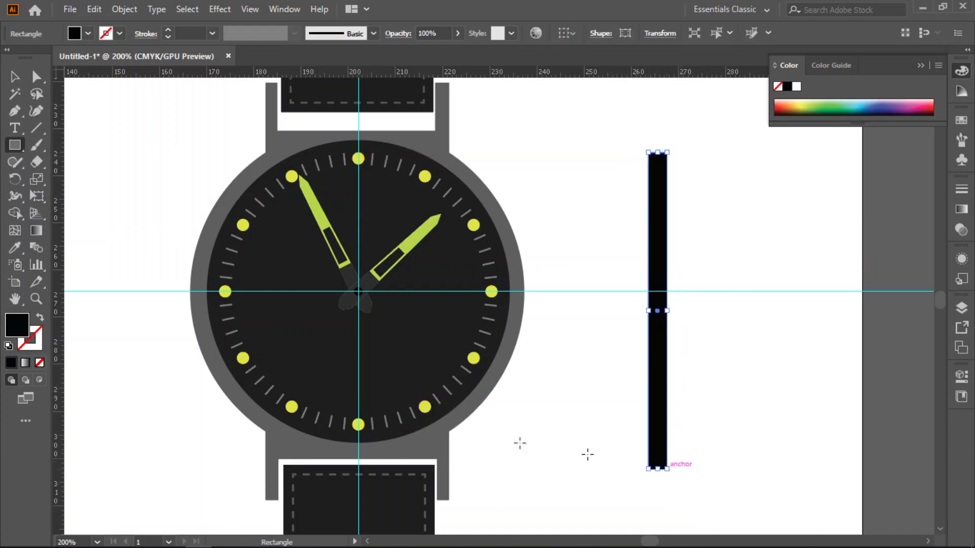
Step: Fill the tall rectangle with orange F27711
{"action": "double_click", "coordinate": [16, 322]}
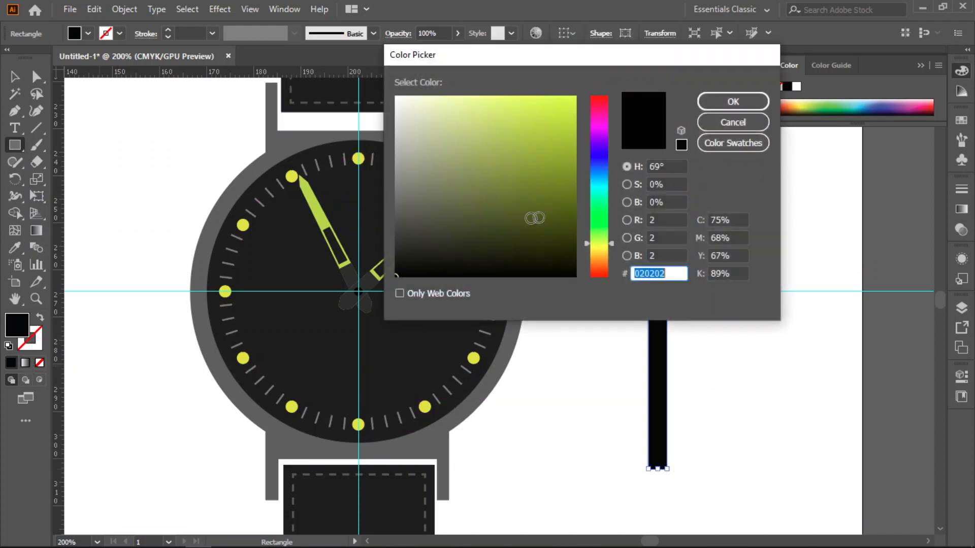
{"action": "left_click", "coordinate": [597, 263]}
{"action": "left_click", "coordinate": [561, 113]}
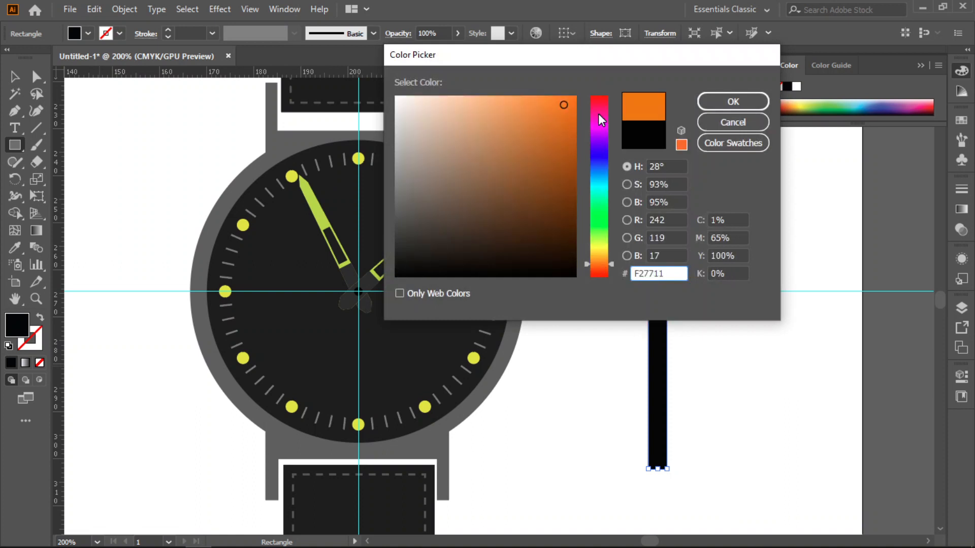
{"action": "left_click", "coordinate": [727, 106]}
Step: Taper the orange rectangle into a hand by nudging its two upper corner points inward by three increments each
{"action": "left_click", "coordinate": [15, 76]}
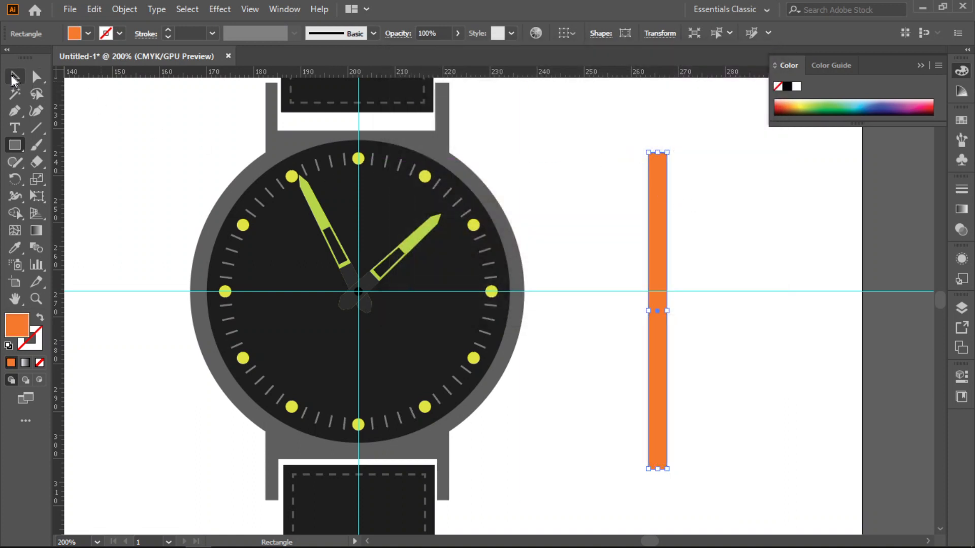
{"action": "left_click", "coordinate": [36, 76]}
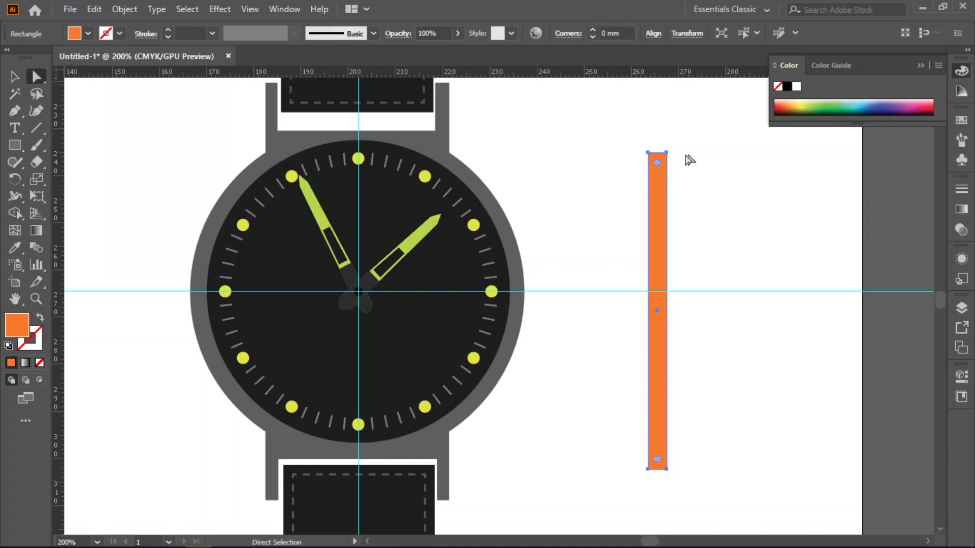
{"action": "left_click", "coordinate": [666, 153]}
{"action": "key", "text": "Left"}
{"action": "key", "text": "Left"}
{"action": "key", "text": "Left"}
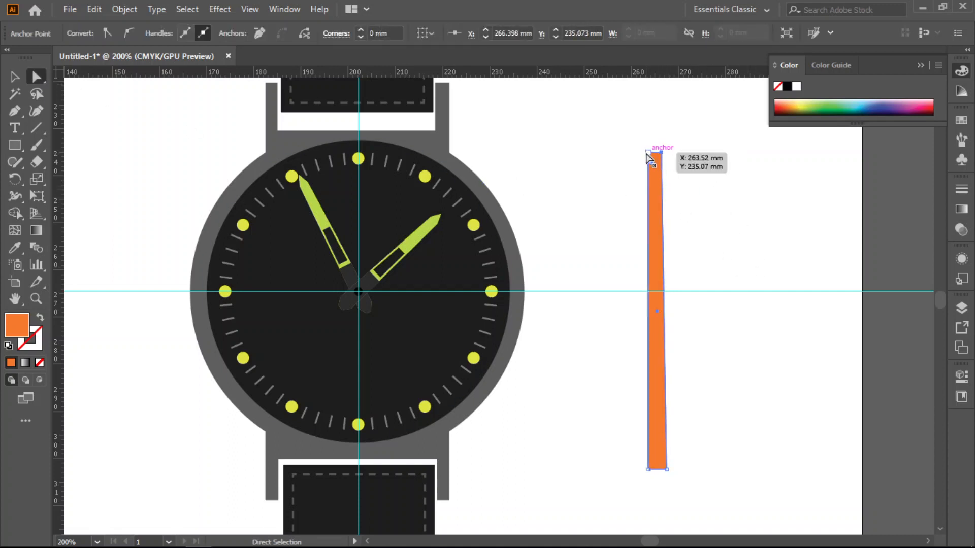
{"action": "key", "text": "Right"}
{"action": "key", "text": "Right"}
{"action": "key", "text": "Right"}
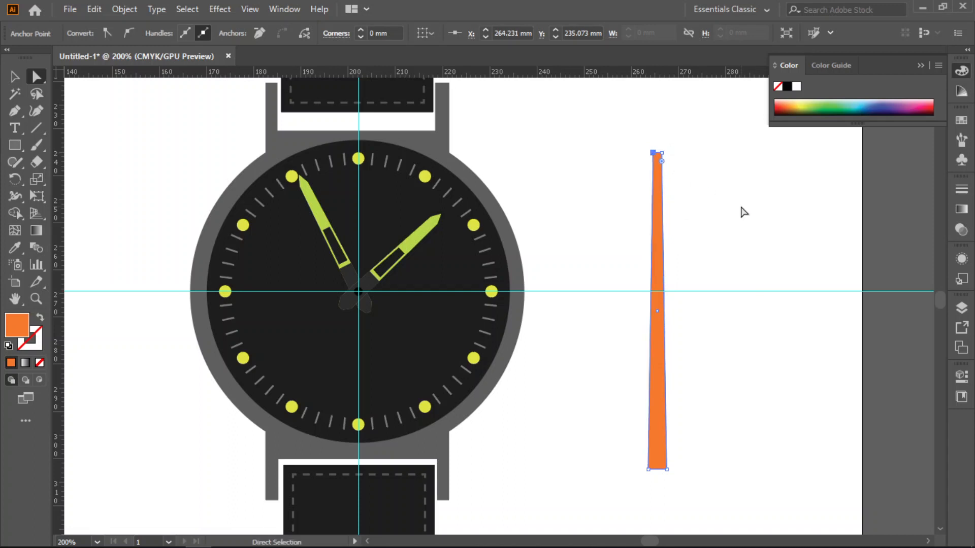
{"action": "left_click", "coordinate": [709, 225]}
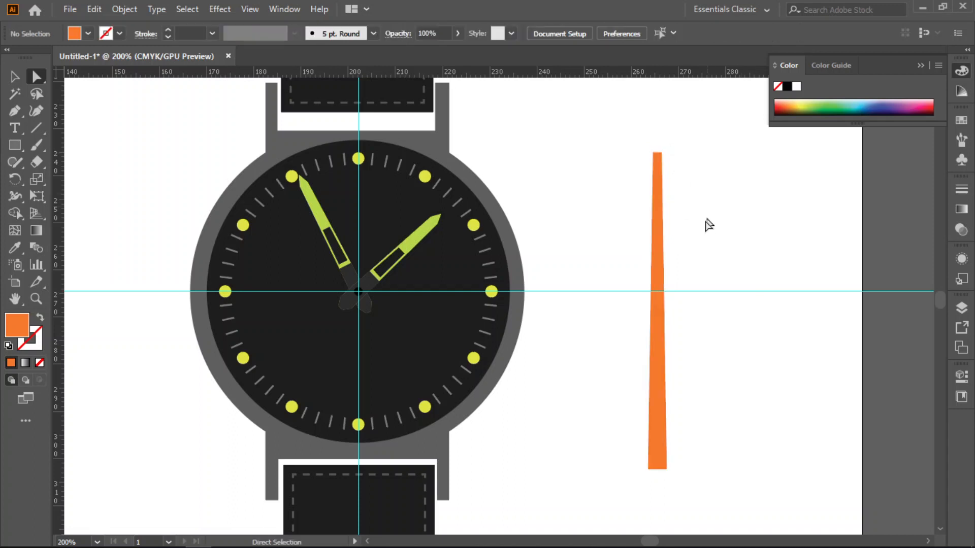
Step: Draw a circle near the orange hand's wide lower end and shrink it proportionally to about 7 mm across
{"action": "left_click", "coordinate": [658, 388]}
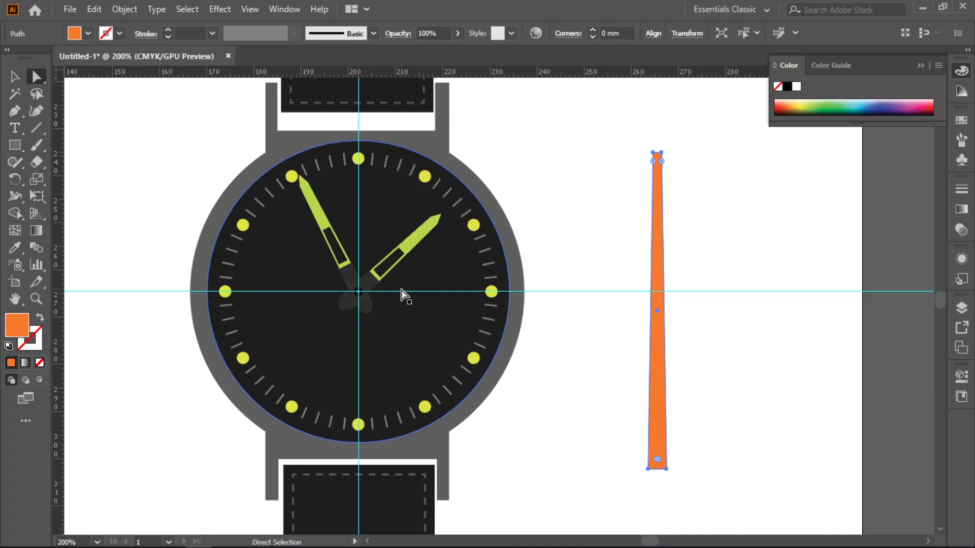
{"action": "left_click", "coordinate": [14, 145]}
{"action": "left_click", "coordinate": [53, 179]}
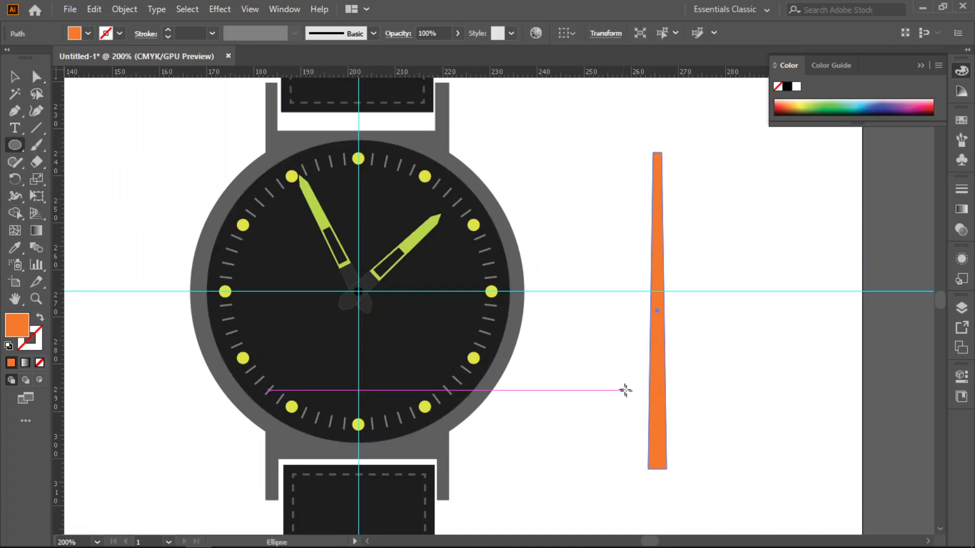
{"action": "left_click_drag", "start_coordinate": [607, 413], "coordinate": [659, 465]}
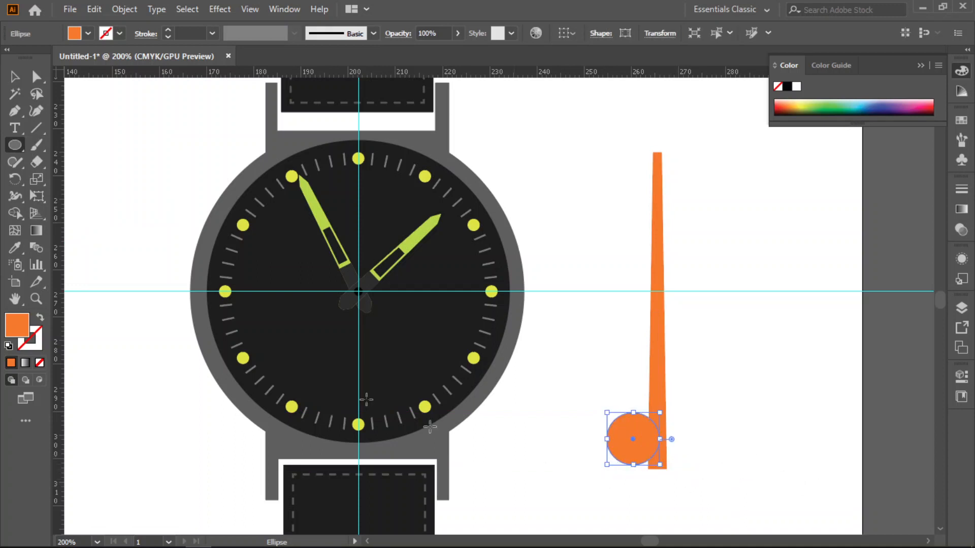
{"action": "left_click", "coordinate": [14, 78]}
{"action": "left_click_drag", "start_coordinate": [606, 464], "coordinate": [626, 446]}
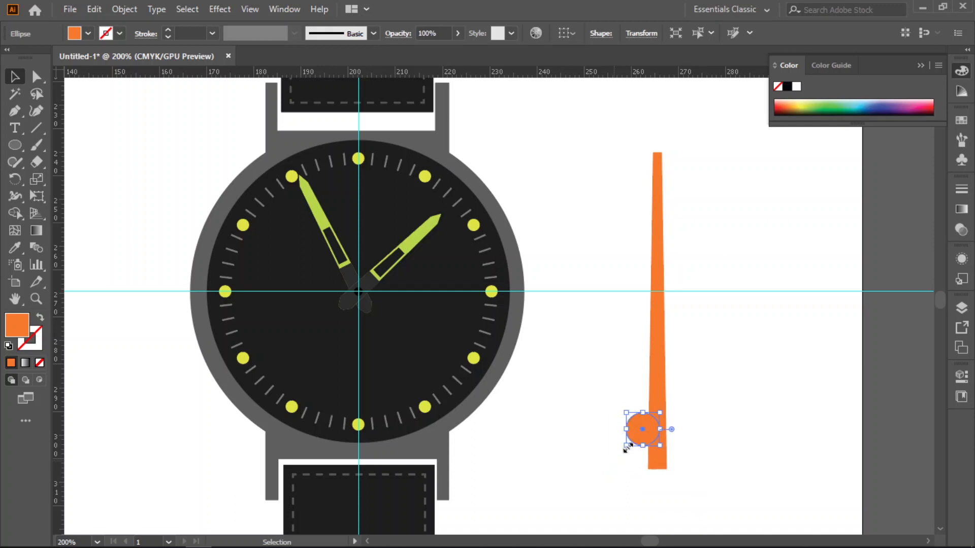
Step: Fill the circle with gray 636261 and center it across the orange hand just above its lower end
{"action": "double_click", "coordinate": [17, 324]}
{"action": "left_click", "coordinate": [396, 222]}
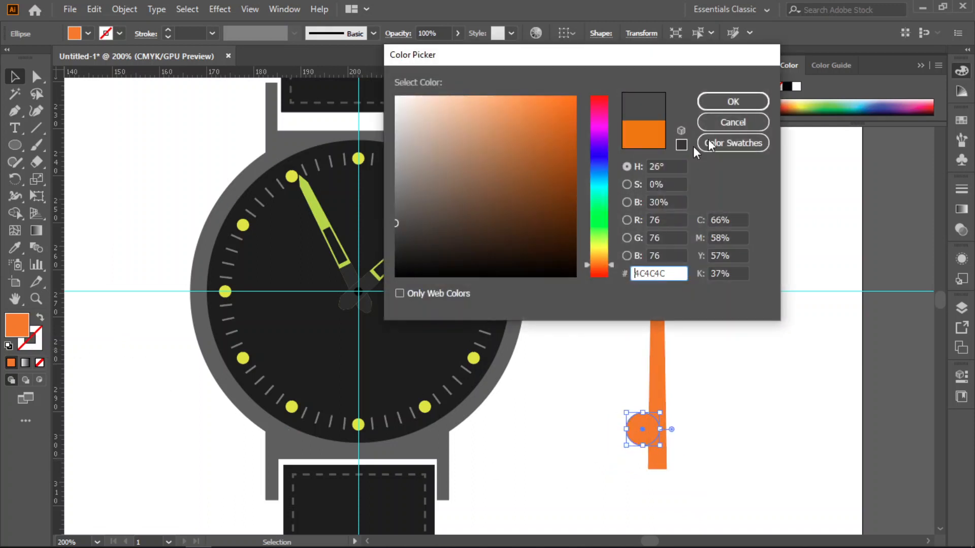
{"action": "left_click", "coordinate": [399, 202]}
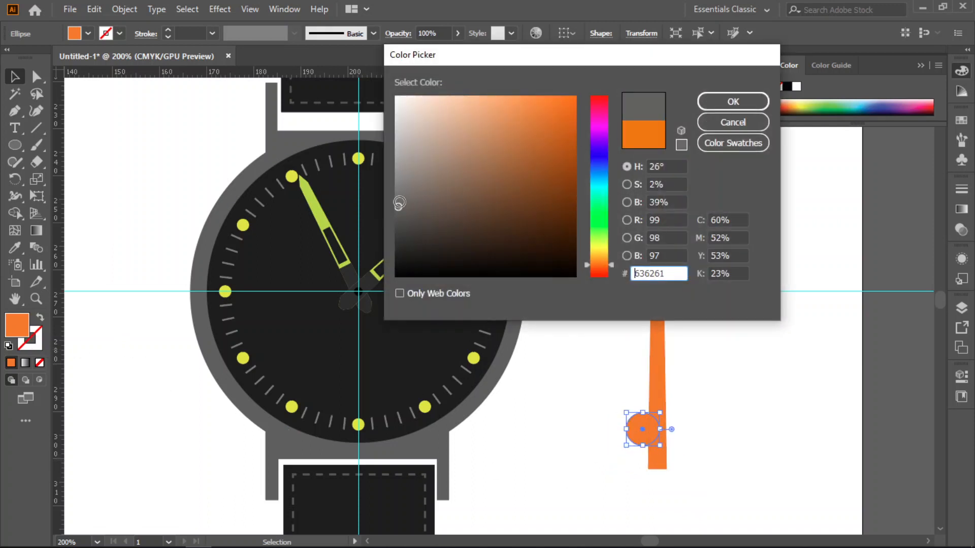
{"action": "left_click", "coordinate": [733, 101]}
{"action": "left_click", "coordinate": [733, 392]}
{"action": "left_click_drag", "start_coordinate": [635, 424], "coordinate": [660, 446]}
{"action": "left_click_drag", "start_coordinate": [657, 442], "coordinate": [658, 443]}
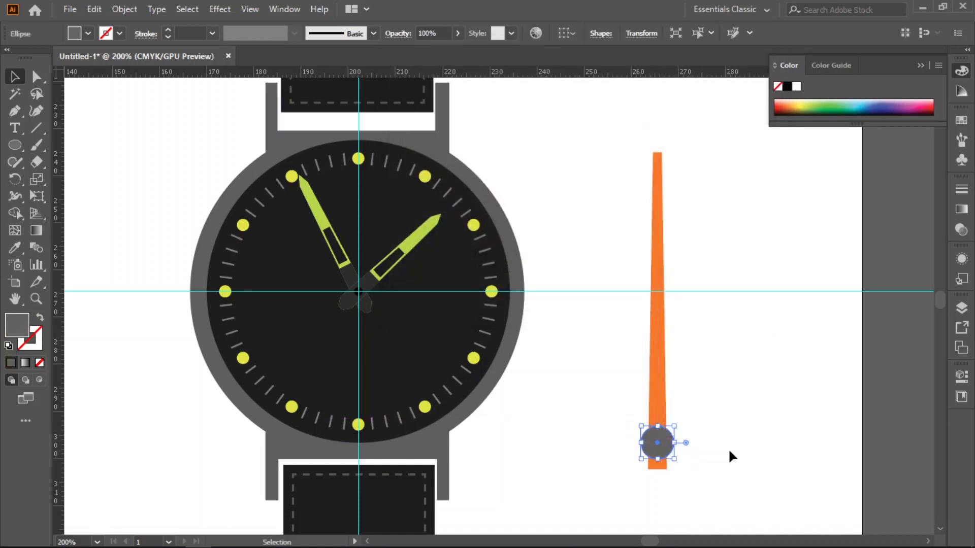
{"action": "left_click", "coordinate": [731, 456]}
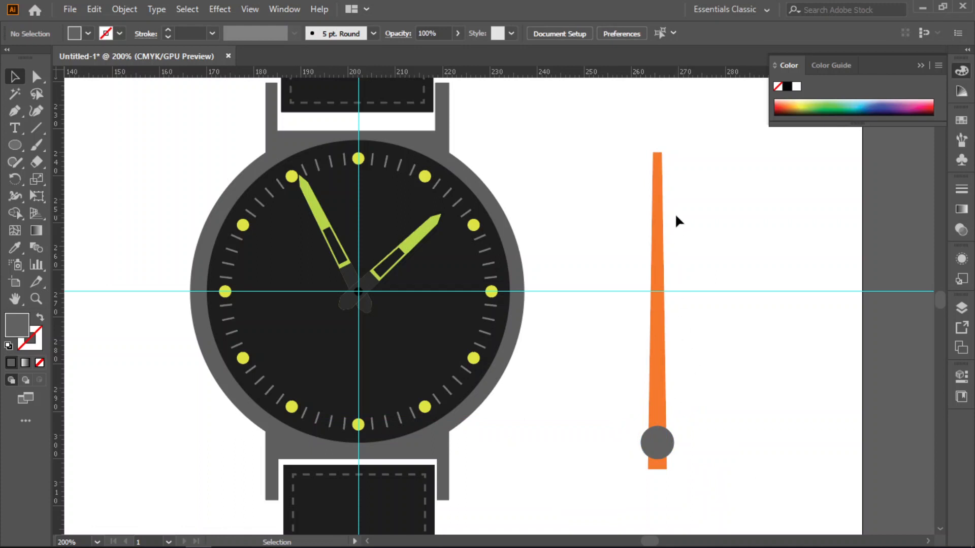
Step: Narrow the orange hand and circle together to about half their width, and widen the circle again to about 6 mm, centered on the hand
{"action": "left_click_drag", "start_coordinate": [695, 155], "coordinate": [643, 471]}
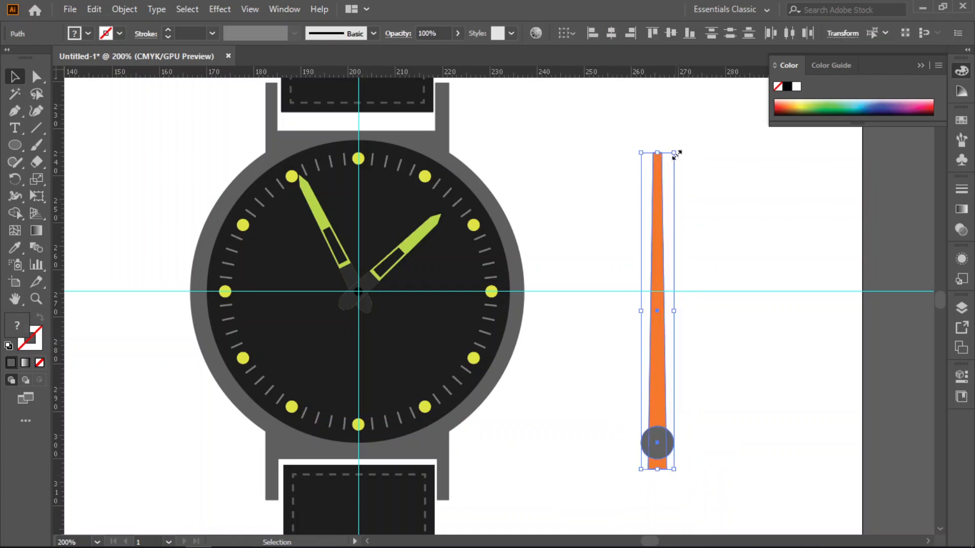
{"action": "left_click_drag", "start_coordinate": [675, 311], "coordinate": [657, 316]}
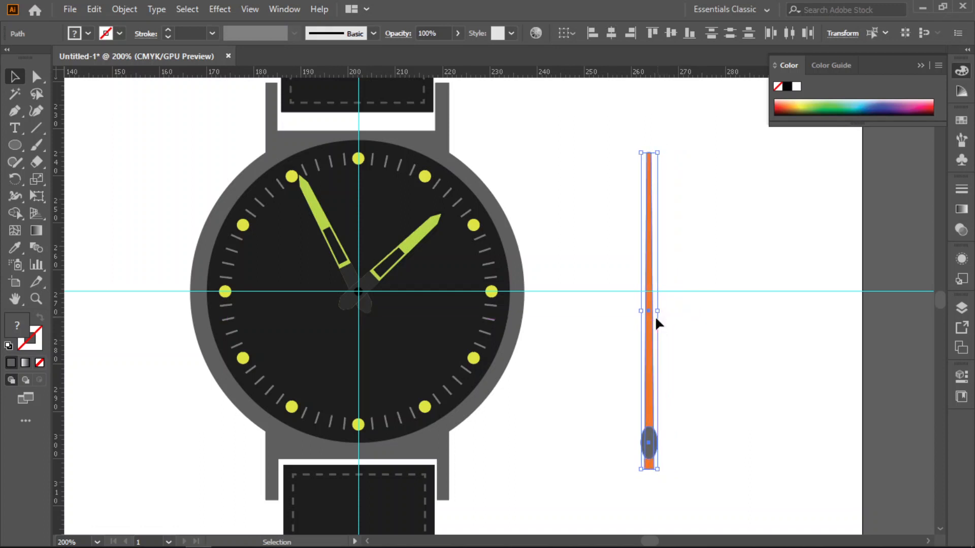
{"action": "left_click", "coordinate": [663, 440]}
{"action": "left_click", "coordinate": [654, 446]}
{"action": "mouse_move", "coordinate": [655, 447]}
{"action": "left_mouse_down"}
{"action": "mouse_move", "coordinate": [711, 434]}
{"action": "mouse_move", "coordinate": [687, 453]}
{"action": "mouse_move", "coordinate": [649, 448]}
{"action": "left_mouse_up"}
{"action": "left_click", "coordinate": [737, 450]}
{"action": "left_click", "coordinate": [718, 381]}
Step: Move the orange hand and gray circle onto the dial's center and shorten them together to about 35 mm
{"action": "left_click_drag", "start_coordinate": [687, 231], "coordinate": [629, 508]}
{"action": "left_click_drag", "start_coordinate": [649, 443], "coordinate": [358, 286]}
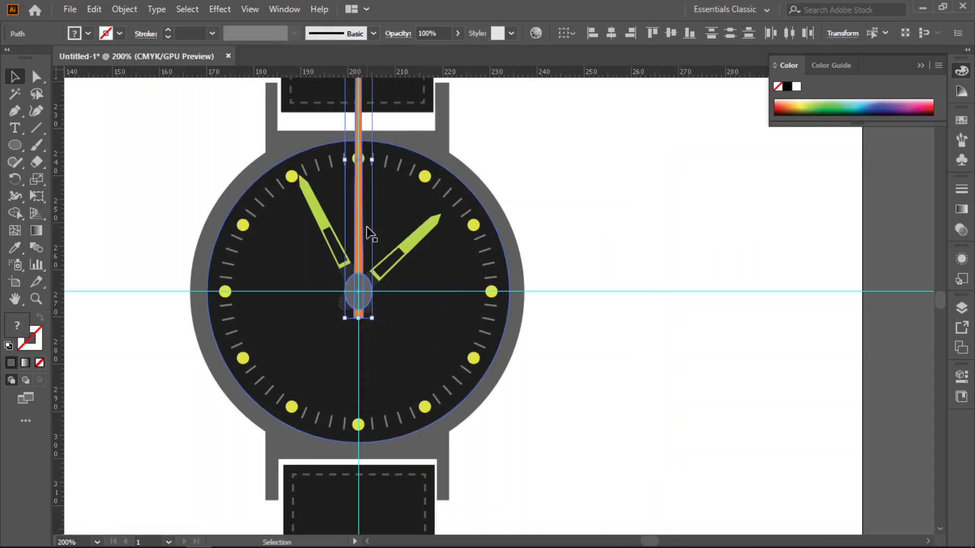
{"action": "scroll", "coordinate": [369, 231], "scroll_direction": "up", "scroll_amount": 3}
{"action": "scroll", "coordinate": [367, 228], "scroll_direction": "up", "scroll_amount": 2}
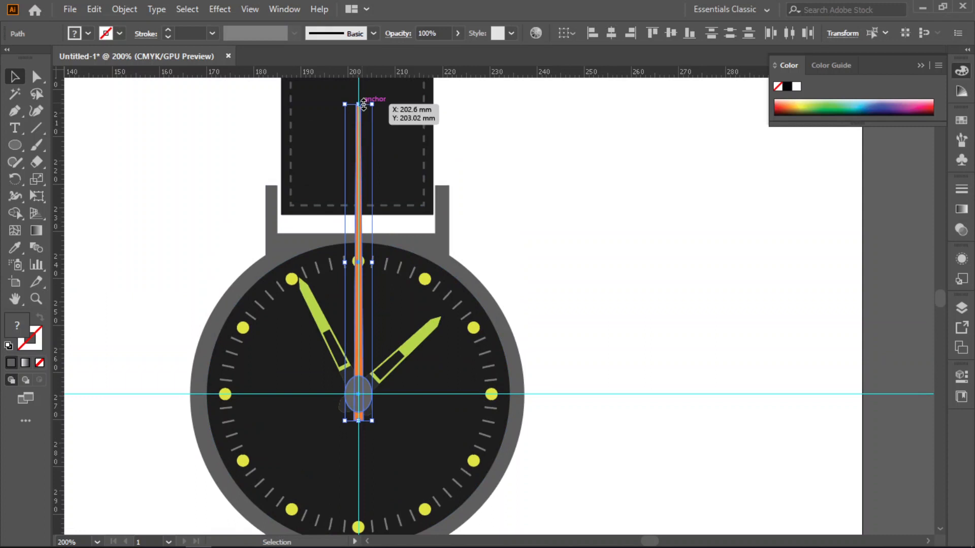
{"action": "left_click_drag", "start_coordinate": [360, 103], "coordinate": [374, 220]}
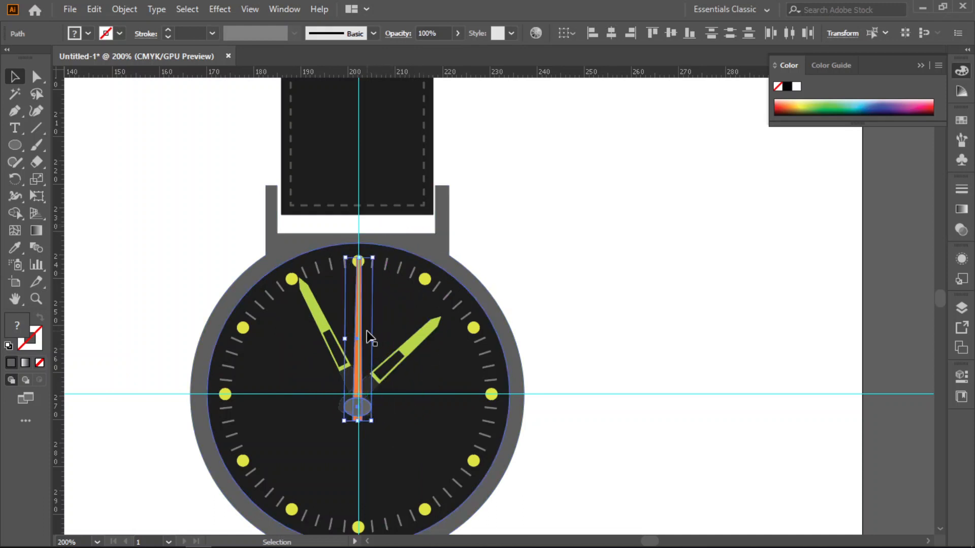
Step: Shift the orange hand upward so the gray circle's center aligns with the guide intersection
{"action": "scroll", "coordinate": [371, 398], "scroll_direction": "up", "scroll_amount": 1}
{"action": "scroll", "coordinate": [371, 399], "scroll_direction": "up", "scroll_amount": 2}
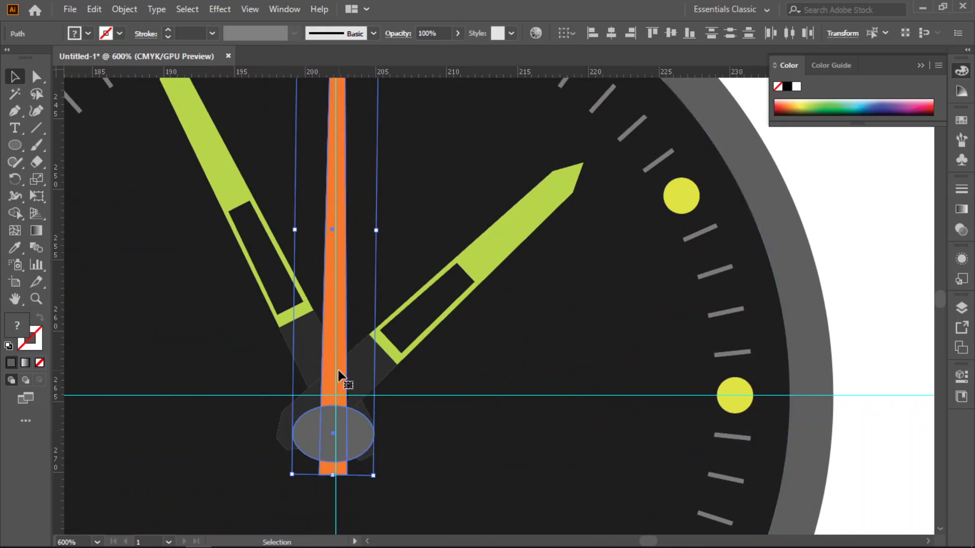
{"action": "left_click_drag", "start_coordinate": [339, 376], "coordinate": [342, 334]}
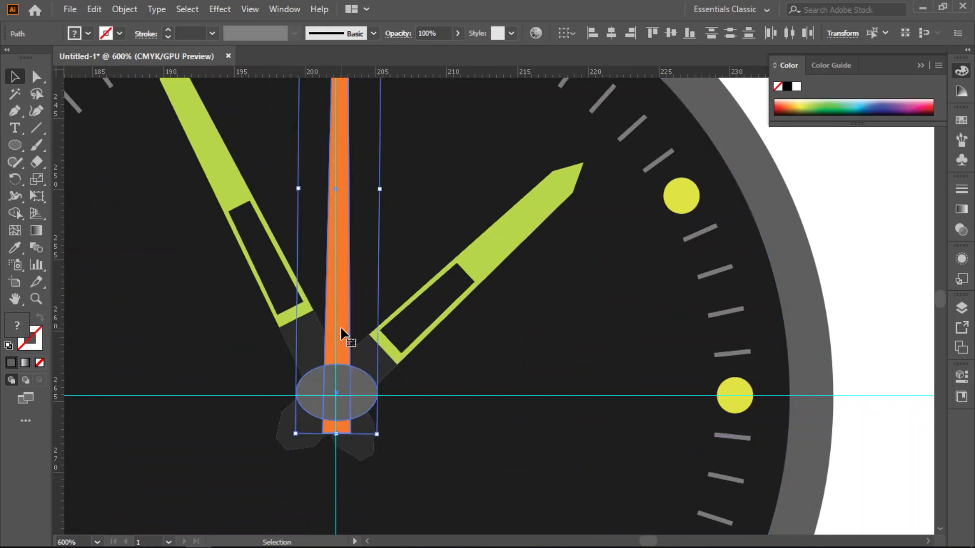
{"action": "left_click_drag", "start_coordinate": [337, 400], "coordinate": [338, 400]}
Step: Move the orange hand and gray circle aside and bring the black pivot to the front
{"action": "left_click_drag", "start_coordinate": [336, 340], "coordinate": [242, 380]}
{"action": "left_click", "coordinate": [342, 400]}
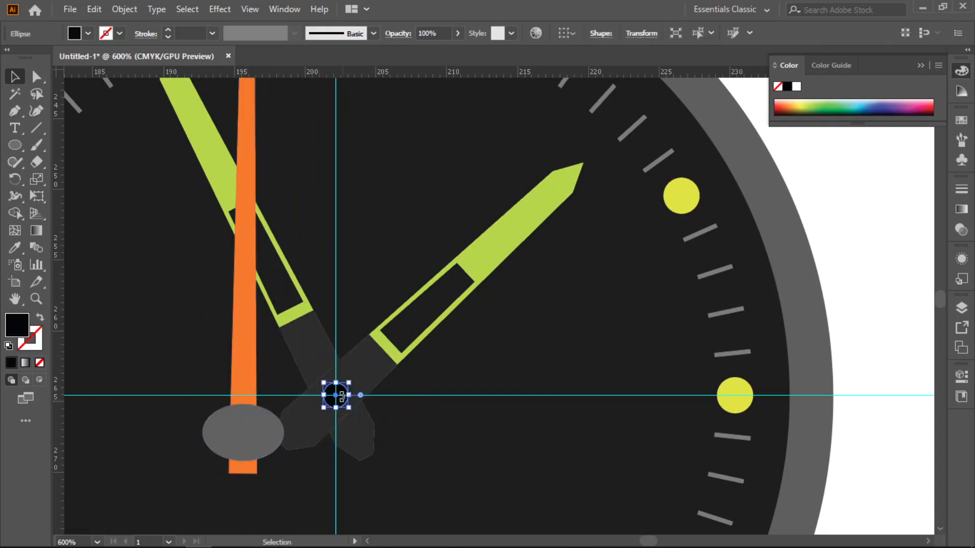
{"action": "right_click", "coordinate": [340, 397]}
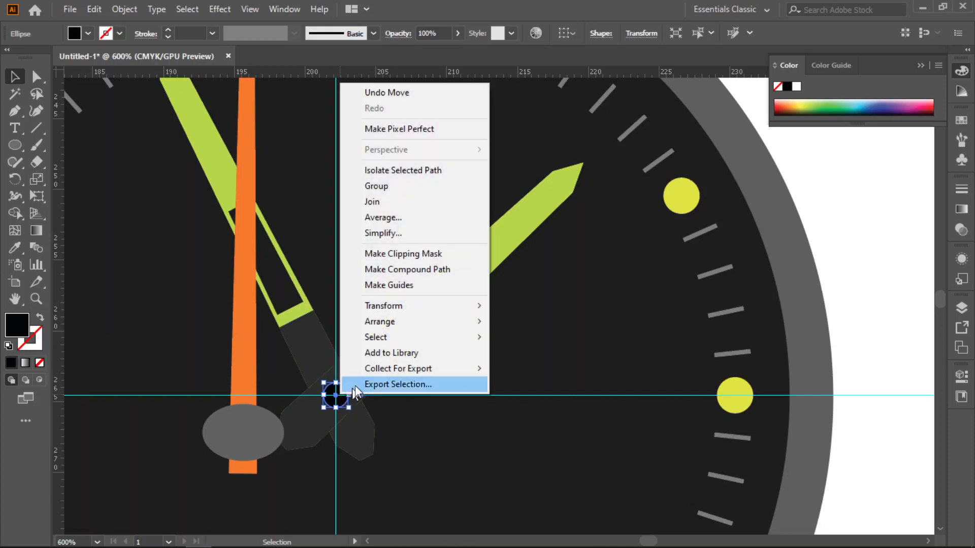
{"action": "mouse_move", "coordinate": [405, 321]}
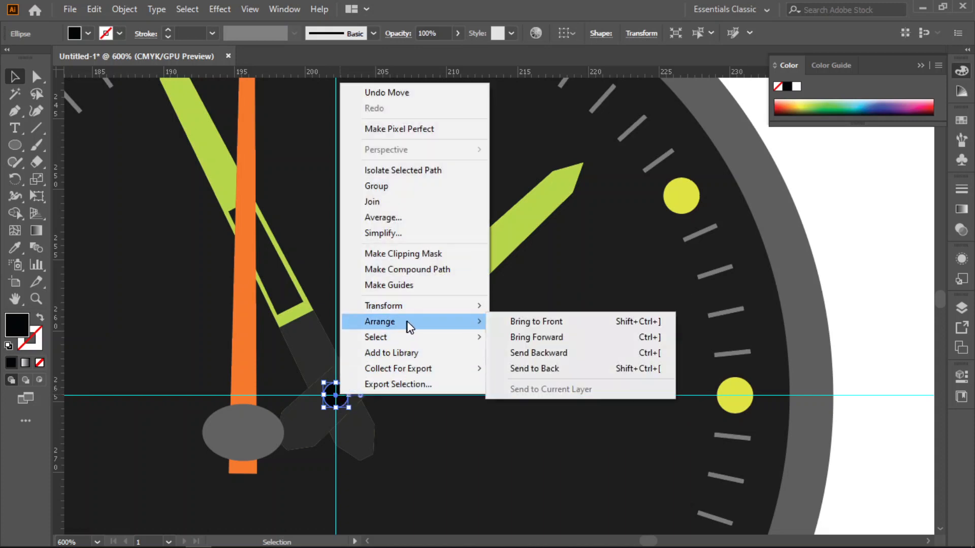
{"action": "left_click", "coordinate": [526, 323]}
Step: Return the orange hand and gray circle beneath the black pivot, aligning the circle's center exactly with the guide intersection
{"action": "left_click", "coordinate": [250, 366]}
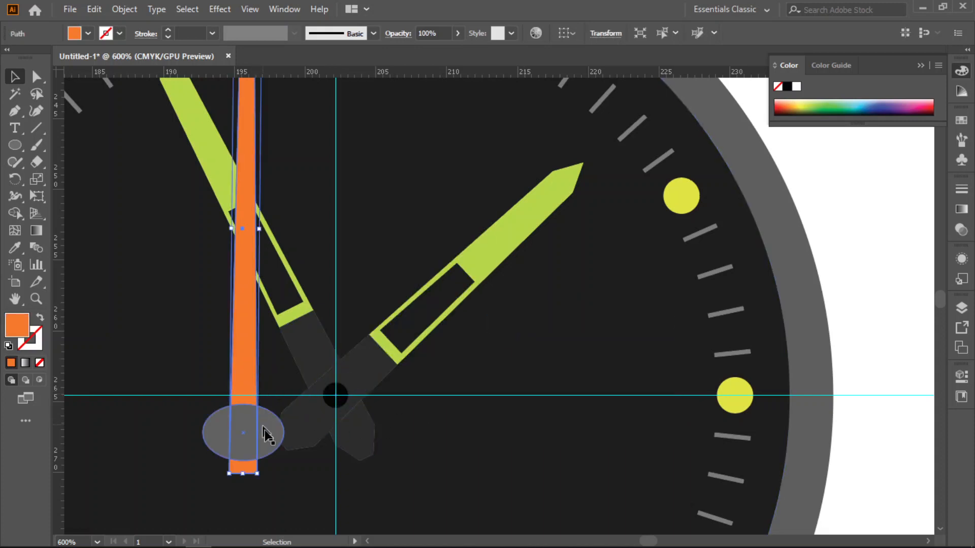
{"action": "left_click", "coordinate": [268, 435], "text": "shift"}
{"action": "left_click_drag", "start_coordinate": [255, 389], "coordinate": [341, 340]}
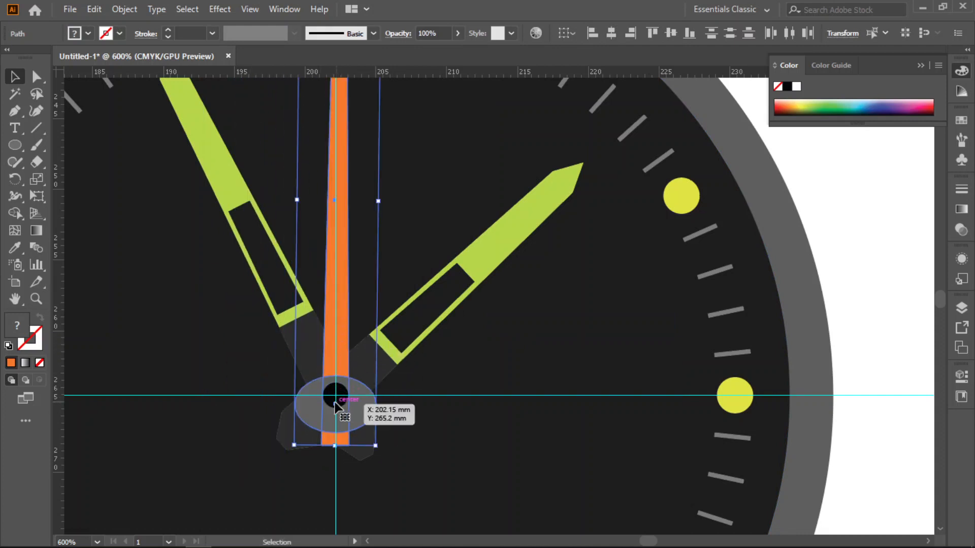
{"action": "left_click_drag", "start_coordinate": [335, 404], "coordinate": [334, 402]}
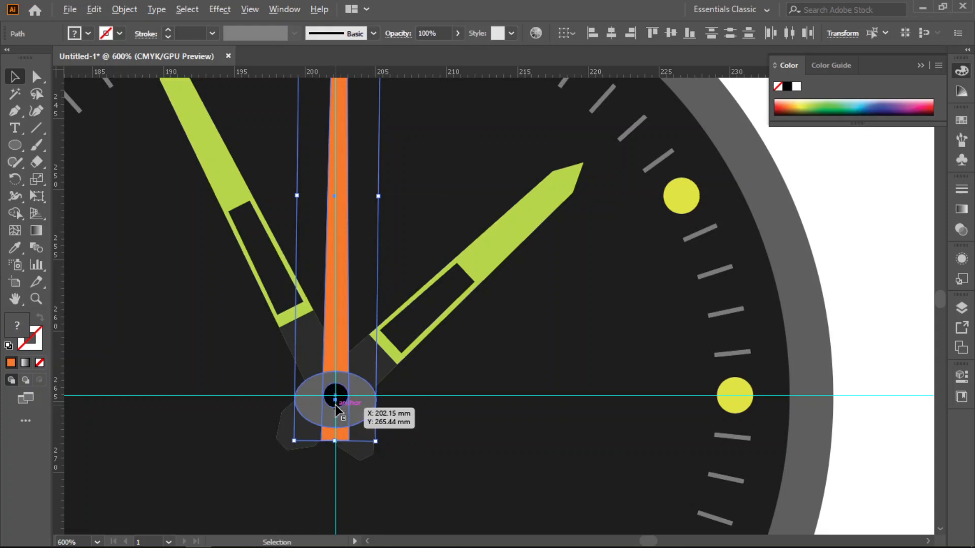
{"action": "scroll", "coordinate": [334, 403], "scroll_direction": "up", "scroll_amount": 5}
{"action": "left_click_drag", "start_coordinate": [304, 364], "coordinate": [304, 338]}
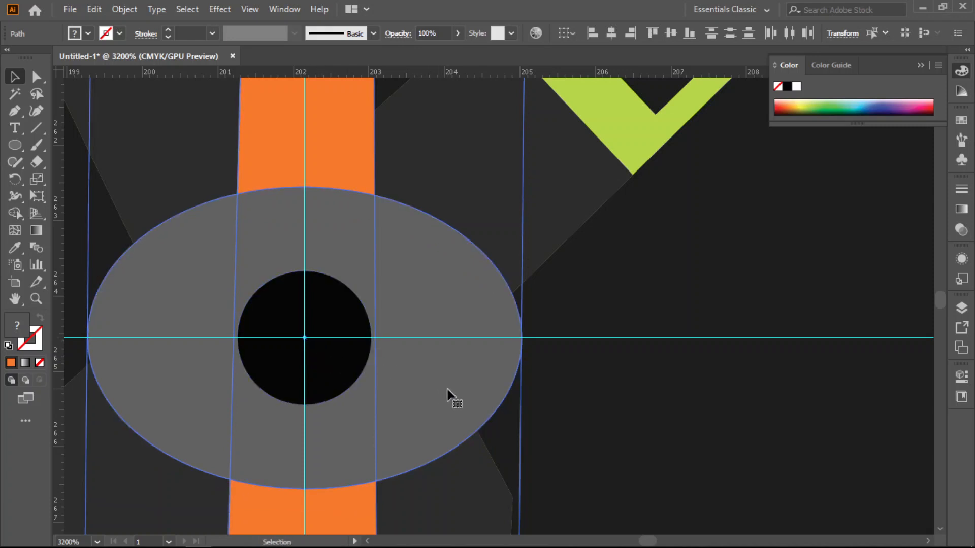
Step: Narrow the orange hand and gray circle symmetrically about the pivot to about 4 mm wide
{"action": "scroll", "coordinate": [470, 427], "scroll_direction": "down", "scroll_amount": 1}
{"action": "scroll", "coordinate": [470, 428], "scroll_direction": "down", "scroll_amount": 5}
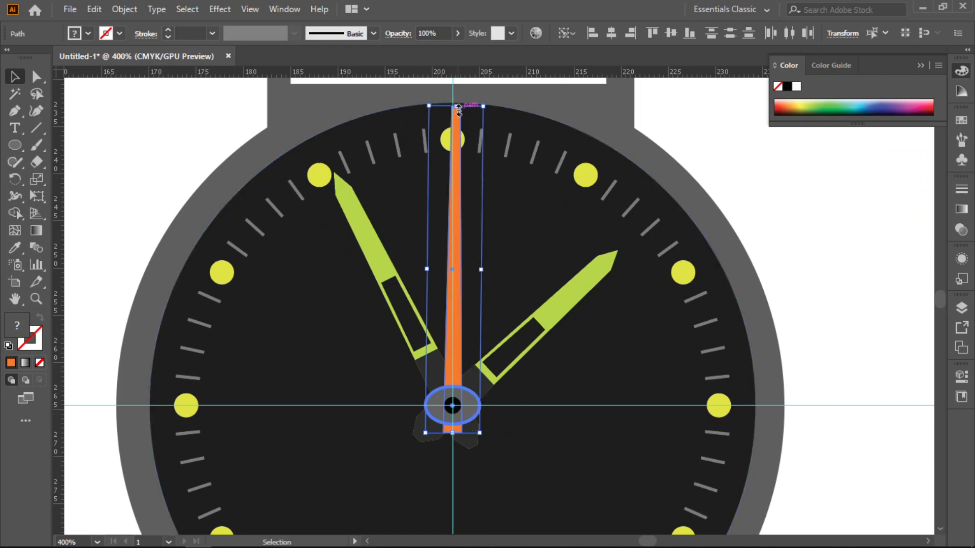
{"action": "left_click_drag", "start_coordinate": [480, 270], "coordinate": [435, 270]}
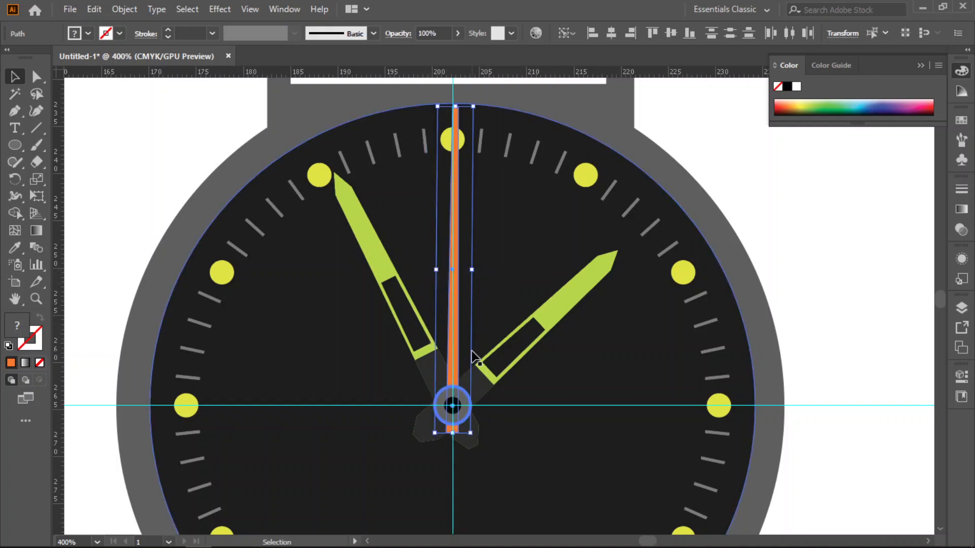
{"action": "scroll", "coordinate": [468, 398], "scroll_direction": "up", "scroll_amount": 4}
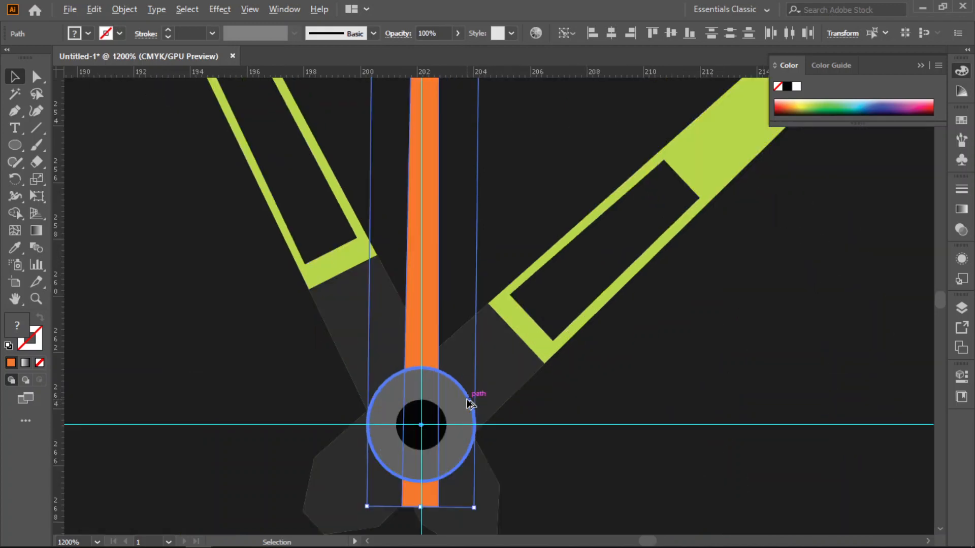
Step: Shorten the orange second hand from its tip so it ends just above the 12 o'clock marker
{"action": "scroll", "coordinate": [468, 403], "scroll_direction": "down", "scroll_amount": 3}
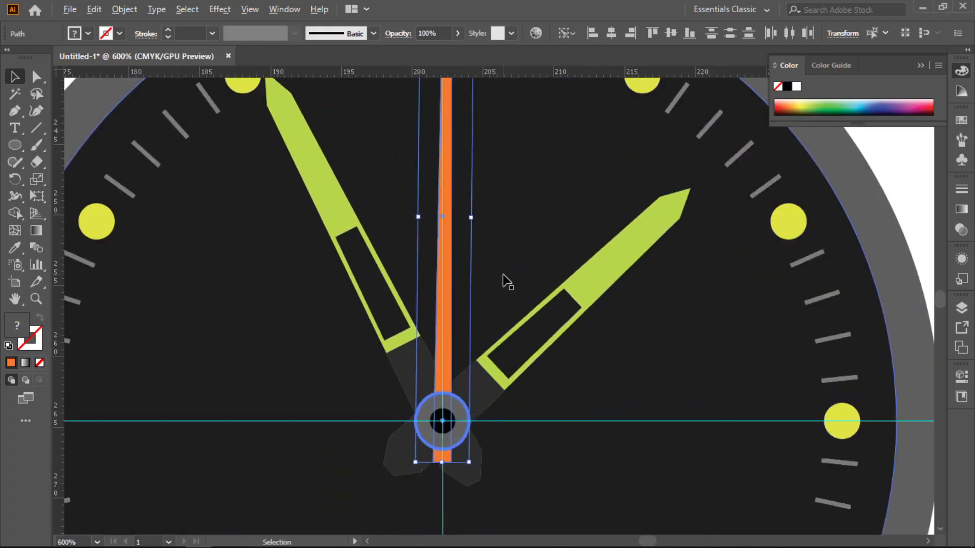
{"action": "scroll", "coordinate": [502, 279], "scroll_direction": "down", "scroll_amount": 2}
{"action": "left_click", "coordinate": [482, 140]}
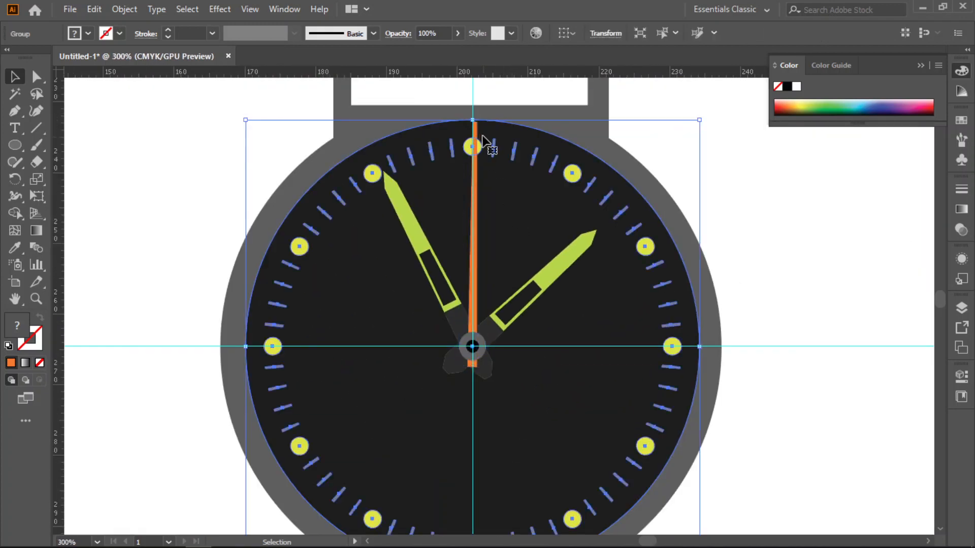
{"action": "left_click", "coordinate": [475, 238]}
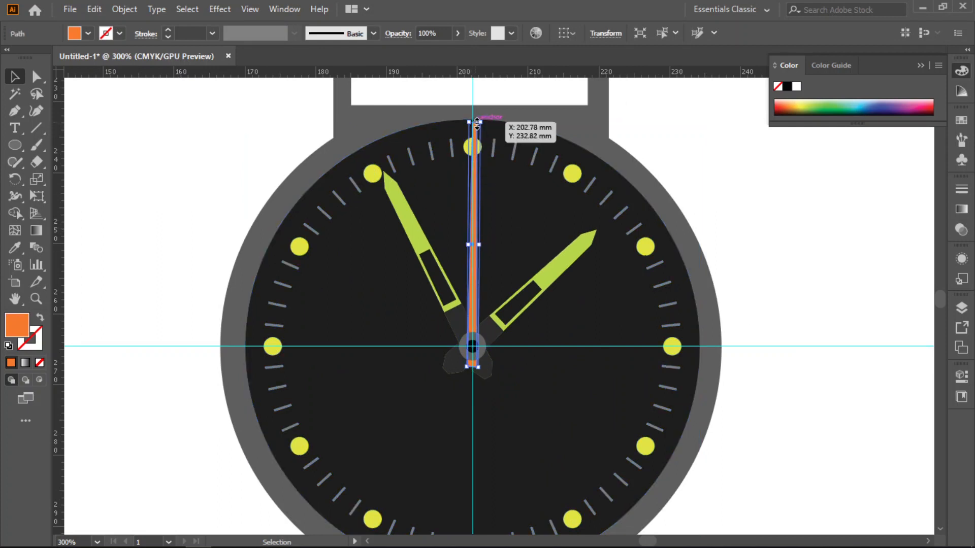
{"action": "left_click_drag", "start_coordinate": [477, 122], "coordinate": [476, 137]}
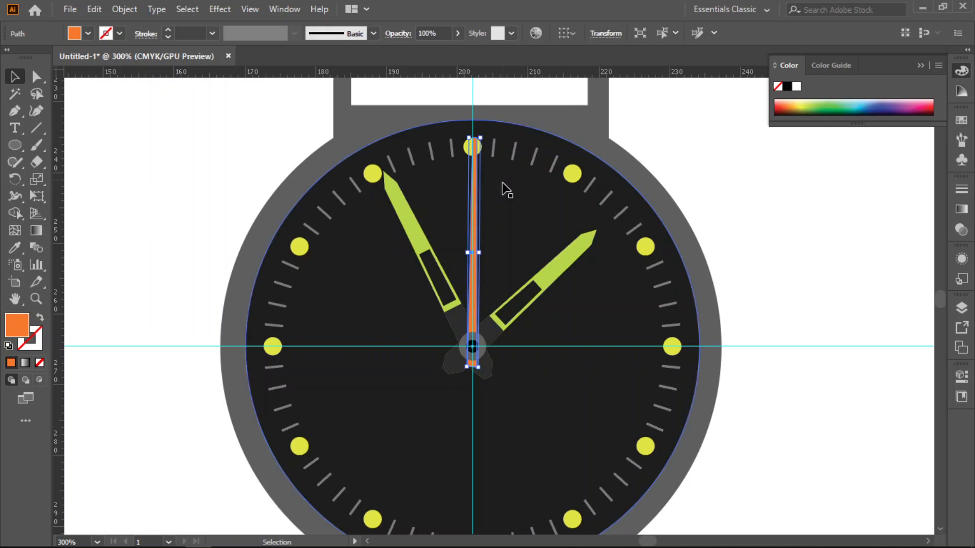
{"action": "scroll", "coordinate": [483, 344], "scroll_direction": "up", "scroll_amount": 4}
{"action": "scroll", "coordinate": [486, 340], "scroll_direction": "down", "scroll_amount": 4}
{"action": "left_click", "coordinate": [139, 156]}
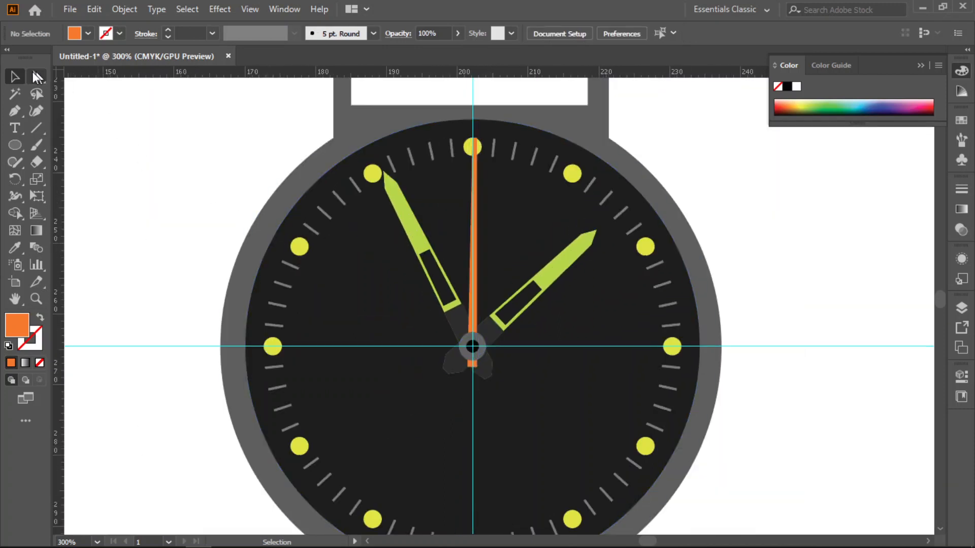
Step: Rotate the orange second hand clockwise about the guide intersection until it points at the 4 o'clock marker
{"action": "left_click", "coordinate": [476, 252]}
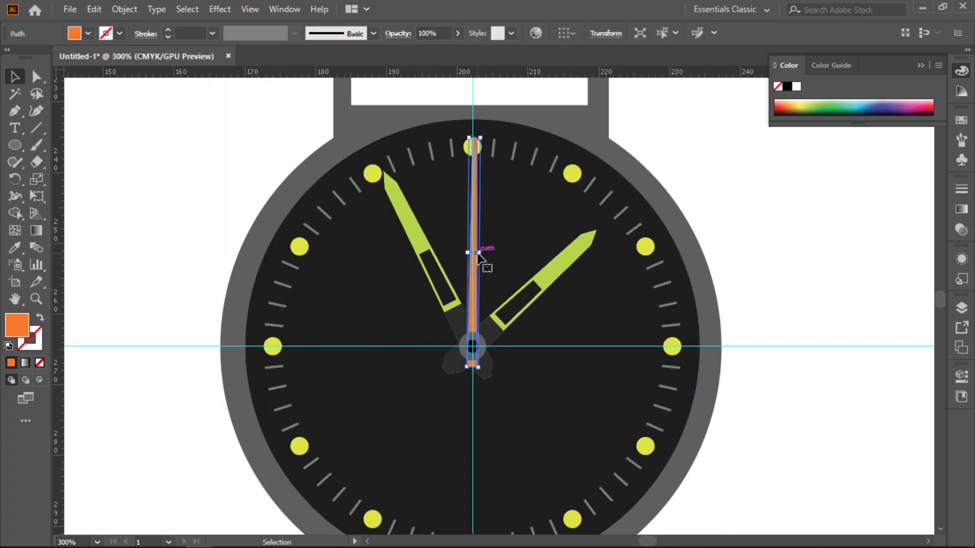
{"action": "left_click", "coordinate": [19, 178]}
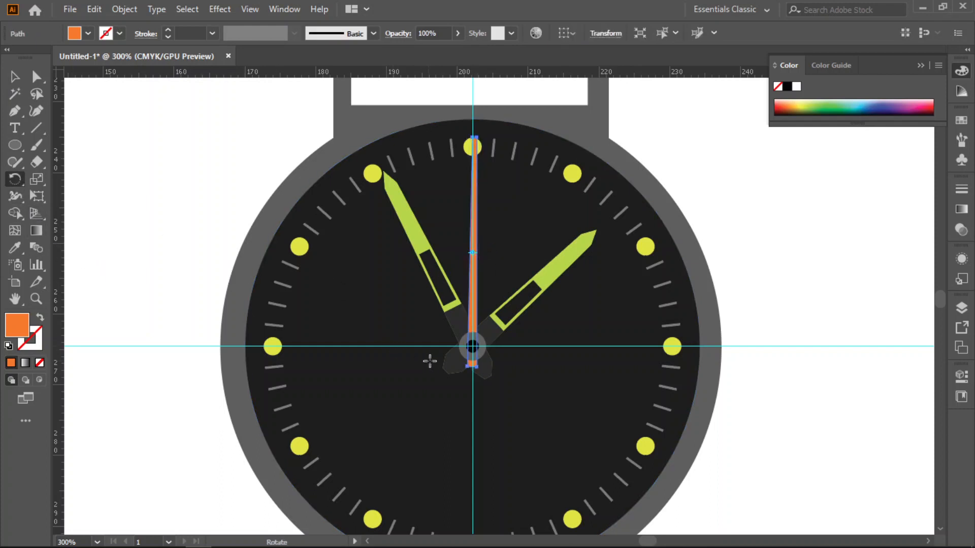
{"action": "left_click", "coordinate": [473, 348]}
{"action": "mouse_move", "coordinate": [478, 161]}
{"action": "left_mouse_down"}
{"action": "mouse_move", "coordinate": [561, 252]}
{"action": "mouse_move", "coordinate": [584, 343]}
{"action": "mouse_move", "coordinate": [584, 414]}
{"action": "left_mouse_up"}
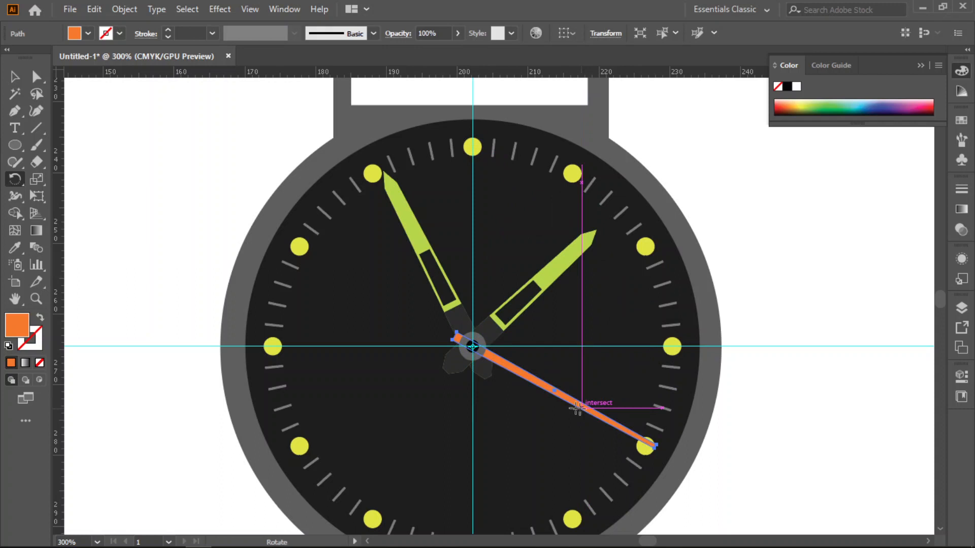
{"action": "left_click", "coordinate": [15, 78]}
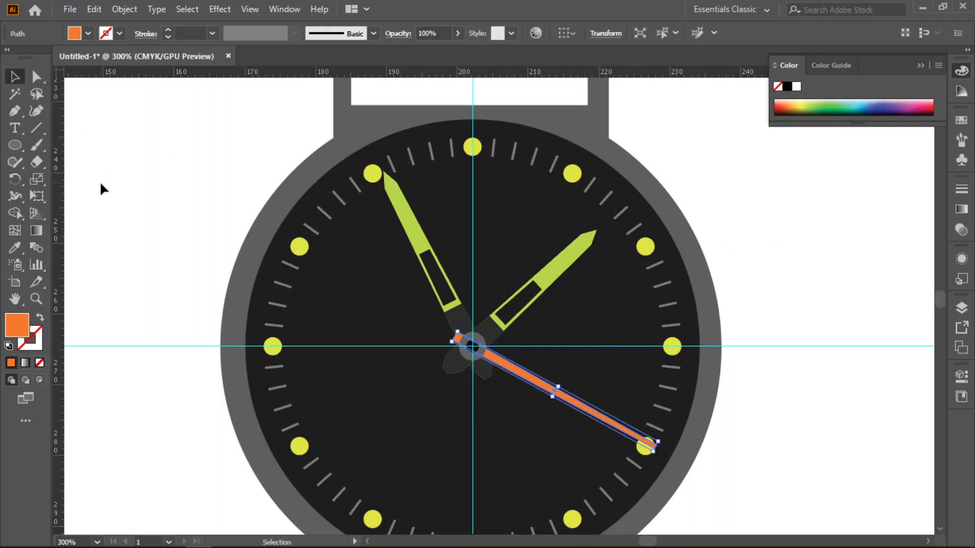
{"action": "left_click", "coordinate": [102, 185]}
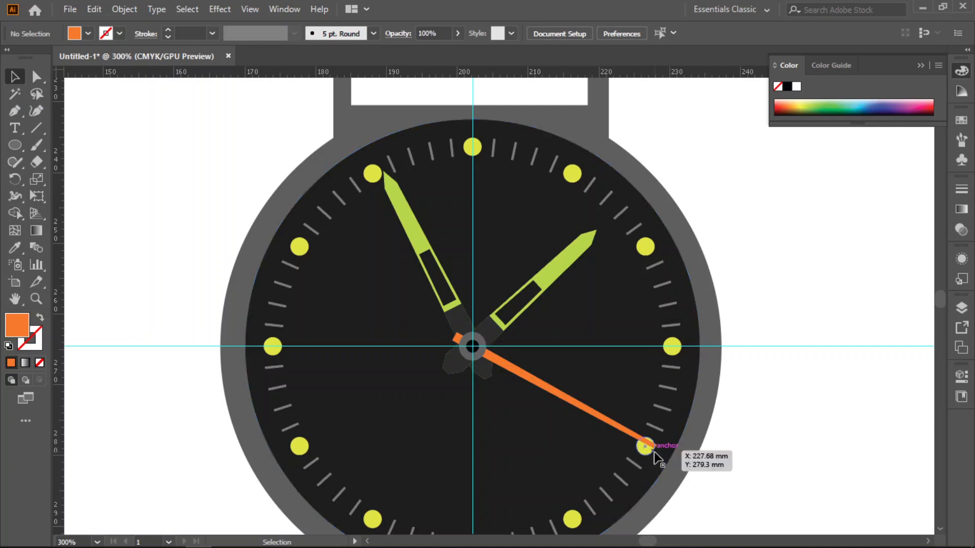
Step: Select both lime hands and the orange second hand together
{"action": "scroll", "coordinate": [752, 429], "scroll_direction": "down", "scroll_amount": 2, "text": "alt"}
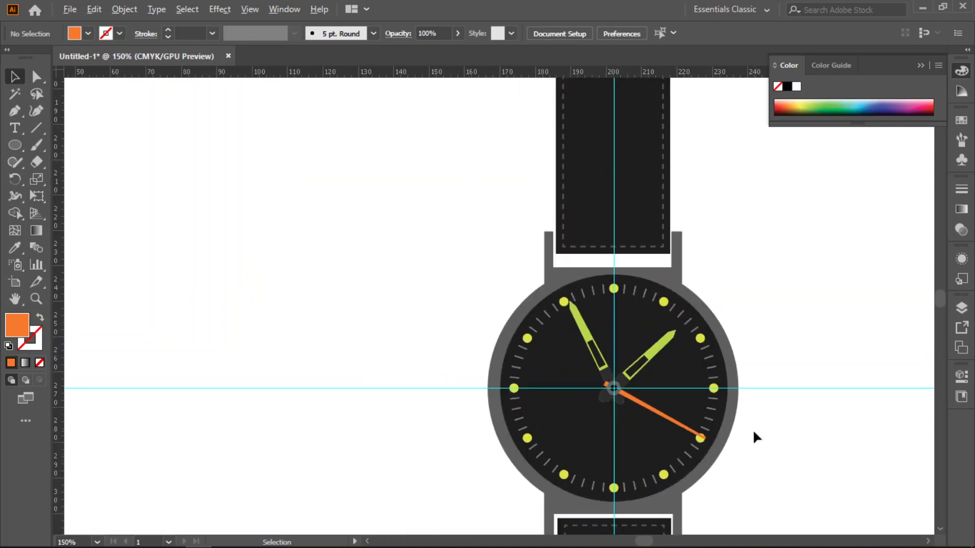
{"action": "left_click_drag", "start_coordinate": [788, 430], "coordinate": [595, 360]}
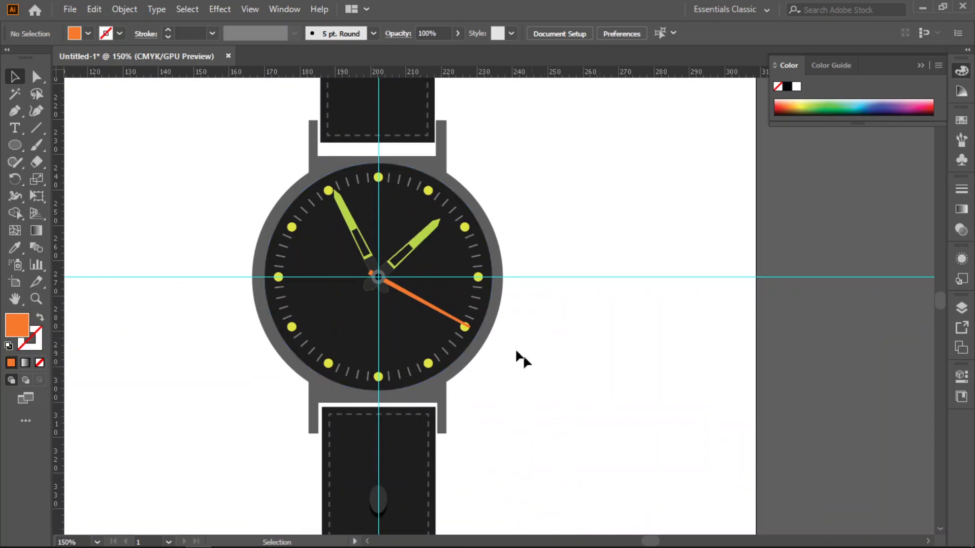
{"action": "left_click", "coordinate": [355, 235]}
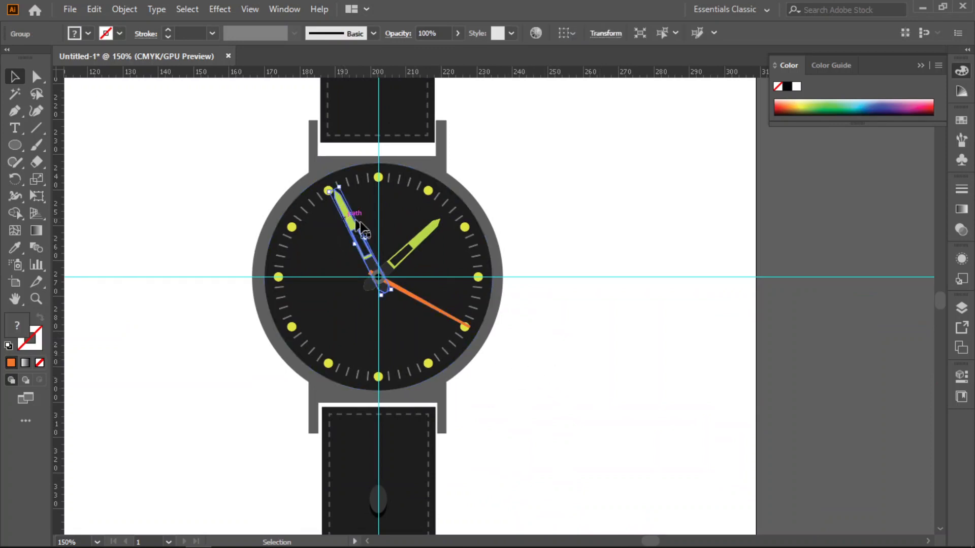
{"action": "left_click", "coordinate": [415, 245], "text": "shift"}
{"action": "left_click", "coordinate": [421, 305], "text": "shift"}
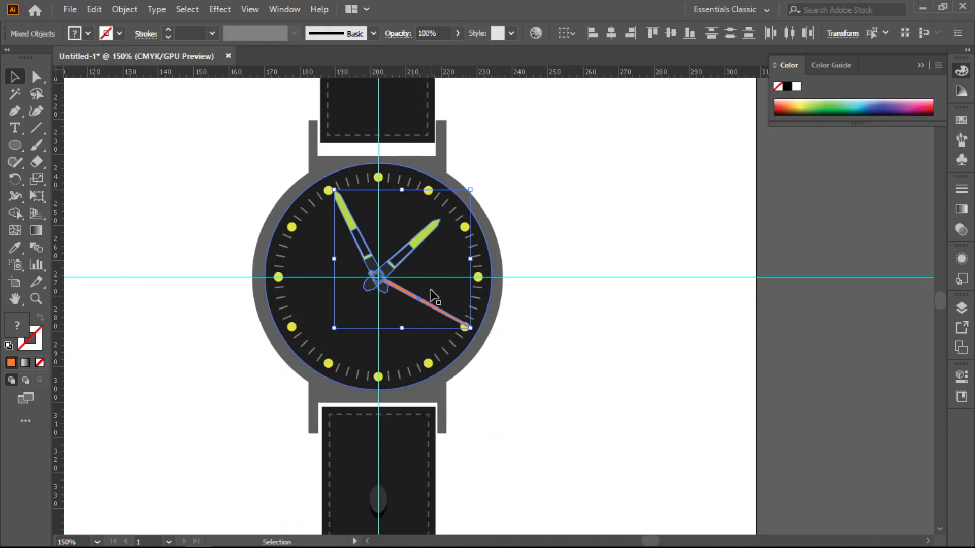
{"action": "left_click", "coordinate": [217, 9]}
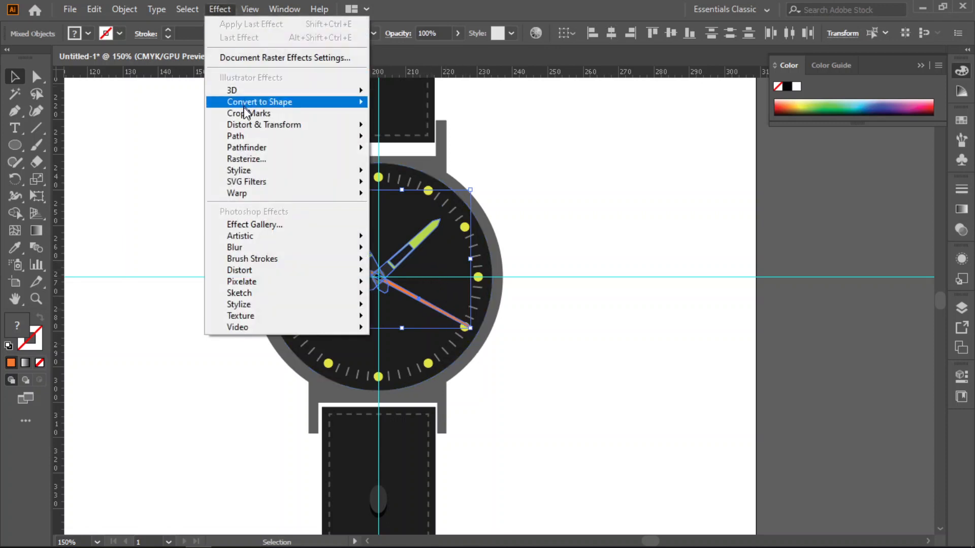
{"action": "mouse_move", "coordinate": [253, 176]}
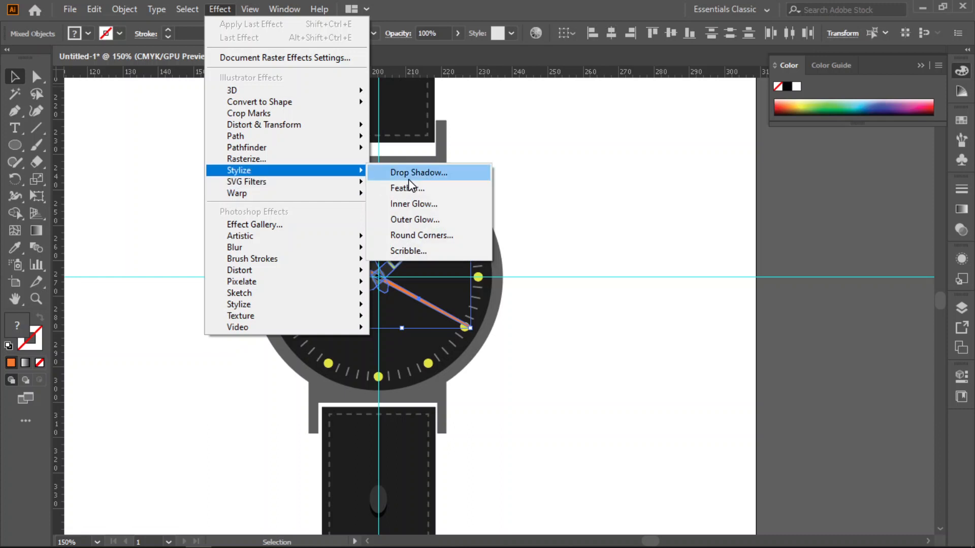
{"action": "left_click", "coordinate": [394, 174]}
{"action": "left_click_drag", "start_coordinate": [282, 155], "coordinate": [602, 158]}
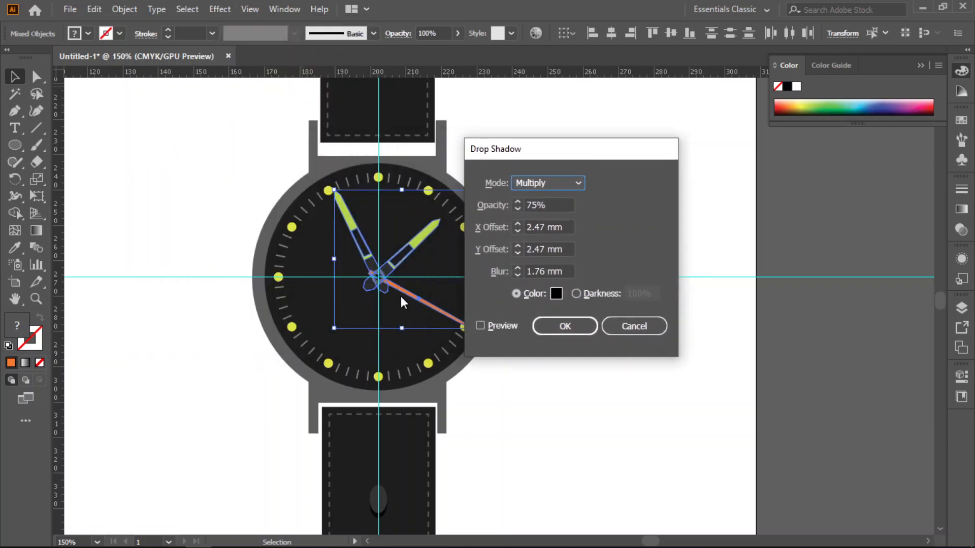
{"action": "left_click", "coordinate": [632, 326]}
Step: Start a Drop Shadow effect on the selected hands with X offset 0 mm, Y offset 3 mm and blur 4 mm
{"action": "scroll", "coordinate": [453, 311], "scroll_direction": "up", "scroll_amount": 2}
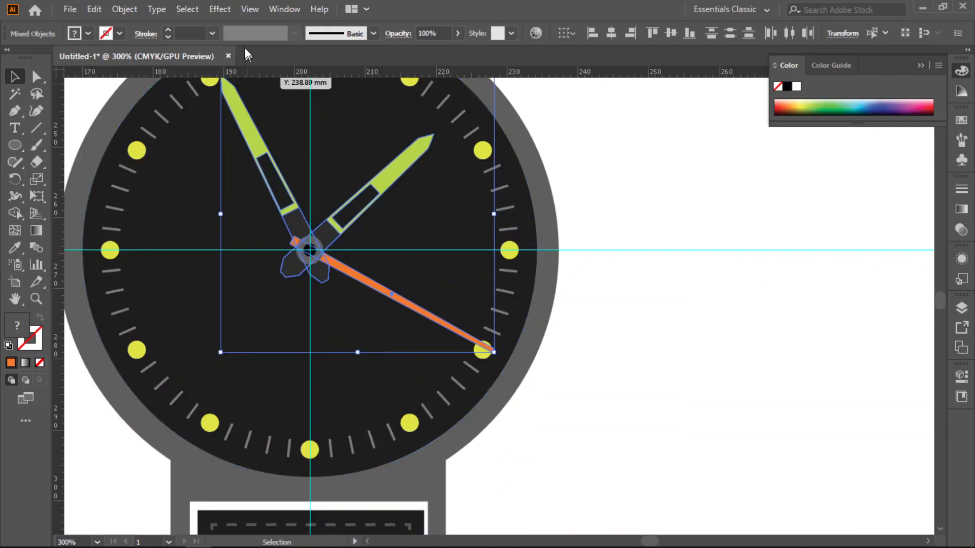
{"action": "left_click", "coordinate": [221, 9]}
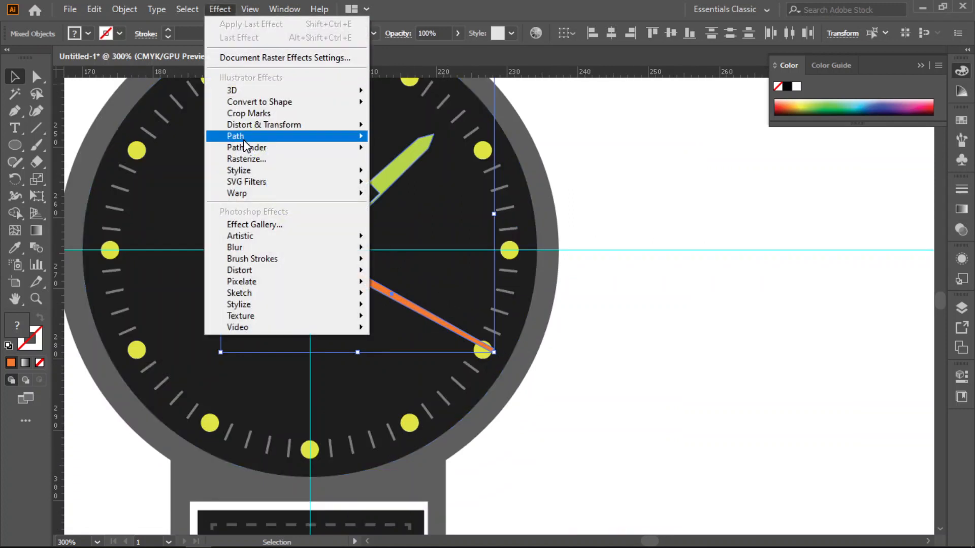
{"action": "mouse_move", "coordinate": [253, 172]}
{"action": "left_click", "coordinate": [398, 172]}
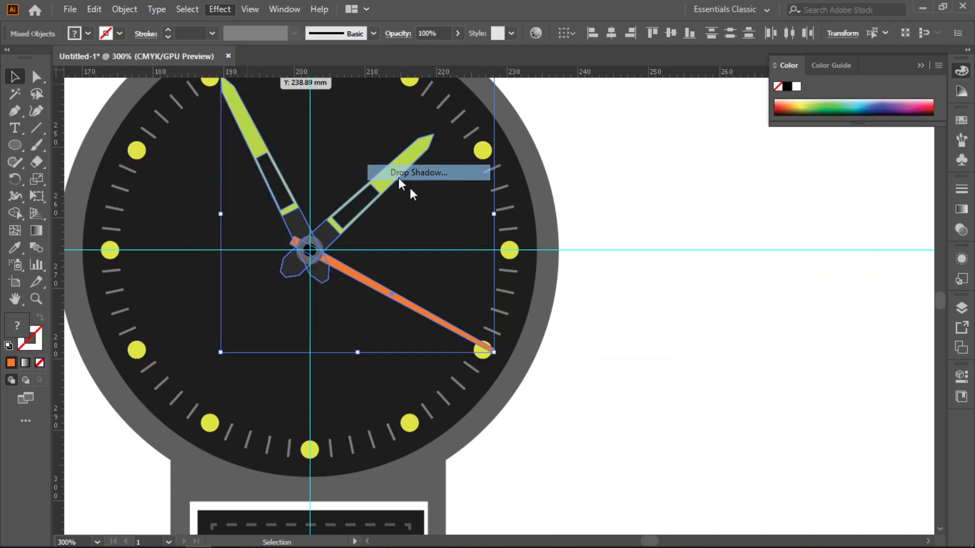
{"action": "left_click_drag", "start_coordinate": [556, 154], "coordinate": [663, 152]}
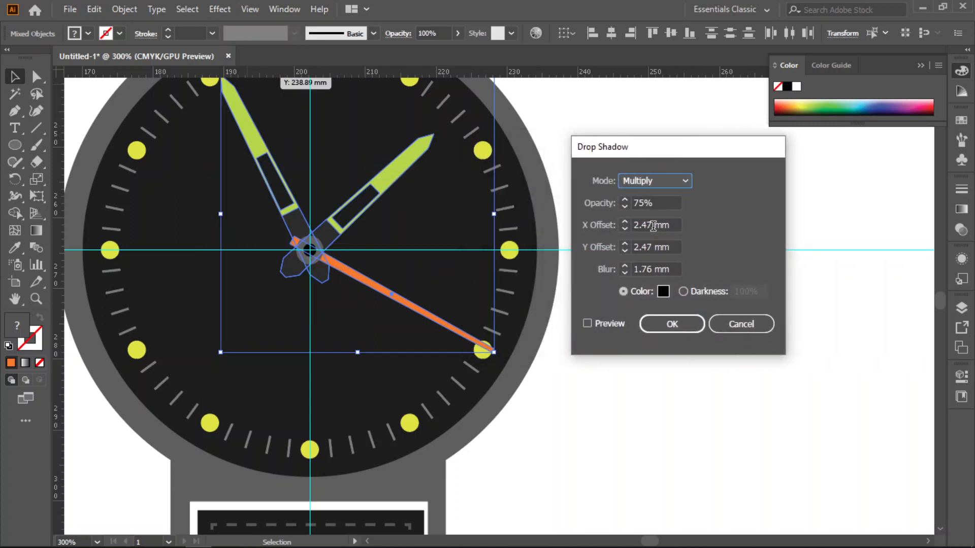
{"action": "left_click_drag", "start_coordinate": [653, 225], "coordinate": [625, 225]}
{"action": "type", "text": "0"}
{"action": "left_click_drag", "start_coordinate": [652, 248], "coordinate": [631, 249]}
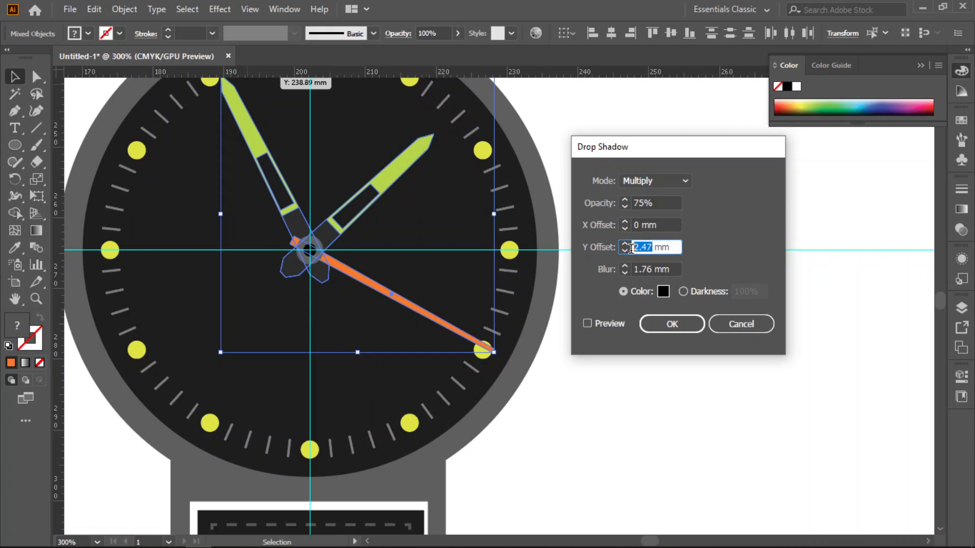
{"action": "type", "text": "3"}
{"action": "left_click_drag", "start_coordinate": [651, 271], "coordinate": [641, 273]}
{"action": "type", "text": "4"}
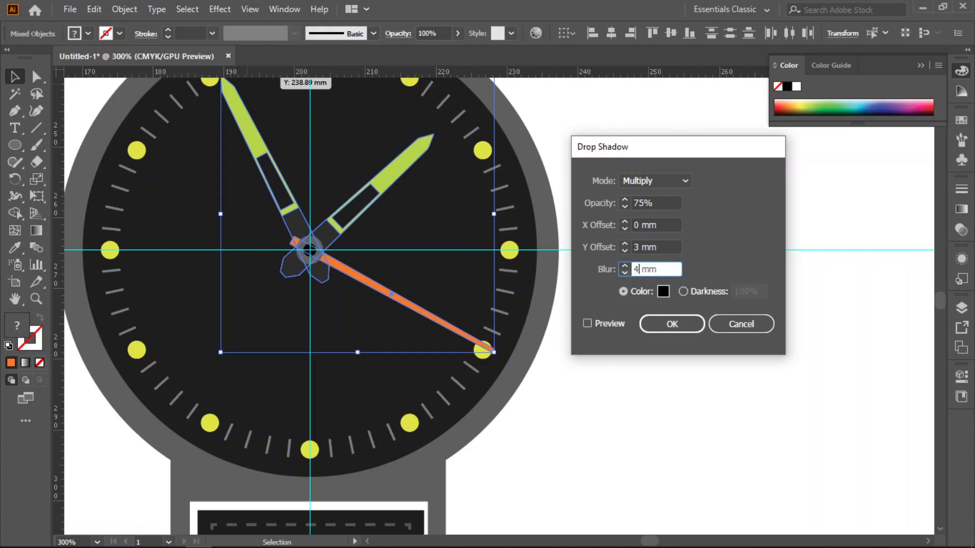
Step: Set the shadow color to gray 666566 and preview the effect on the hands
{"action": "left_click", "coordinate": [663, 292]}
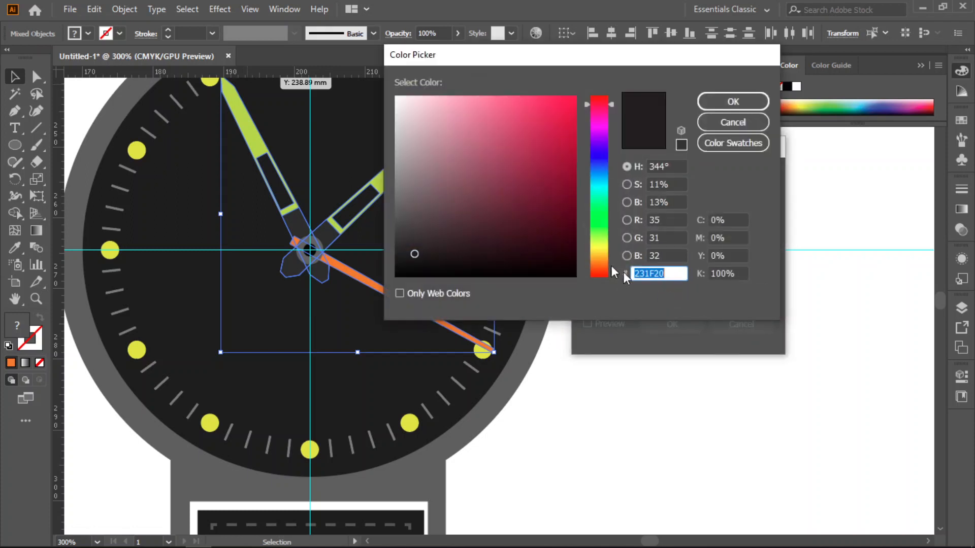
{"action": "left_click", "coordinate": [398, 205]}
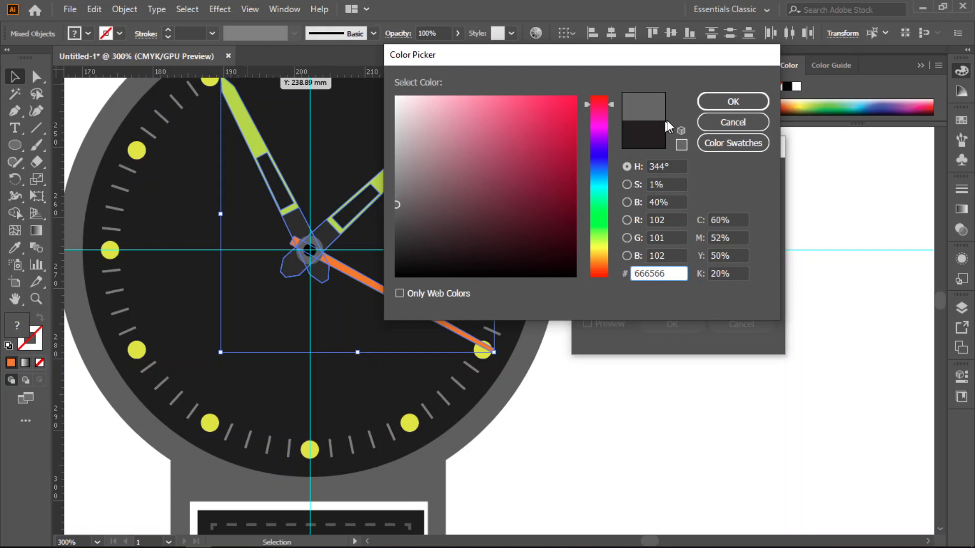
{"action": "left_click", "coordinate": [724, 103]}
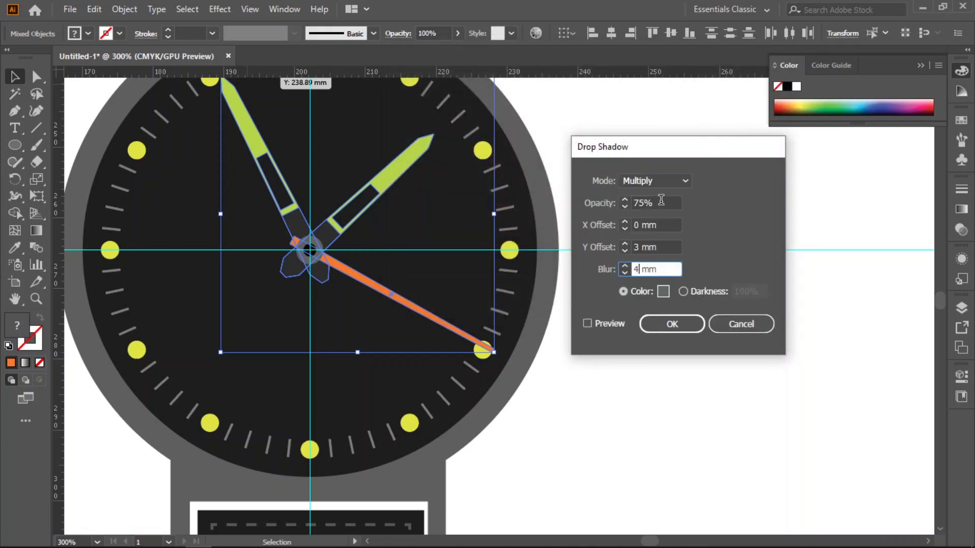
{"action": "left_click", "coordinate": [586, 323]}
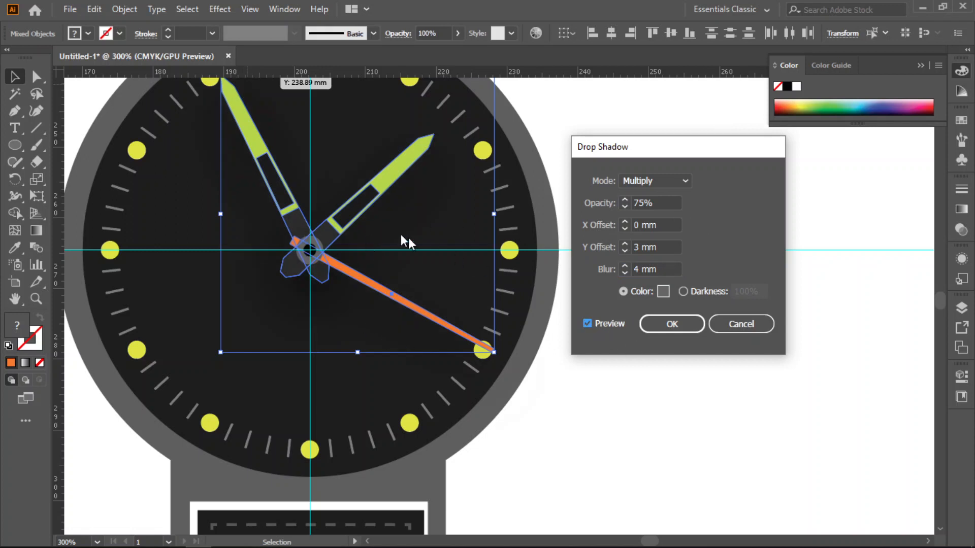
Step: Try a lighter gray as the drop shadow color
{"action": "left_click", "coordinate": [663, 291]}
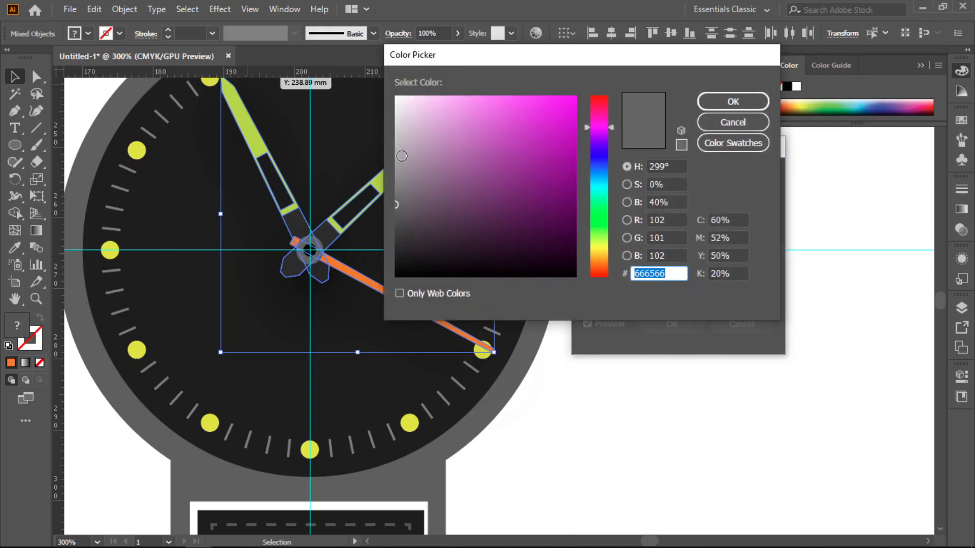
{"action": "left_click", "coordinate": [399, 161]}
{"action": "left_click", "coordinate": [711, 108]}
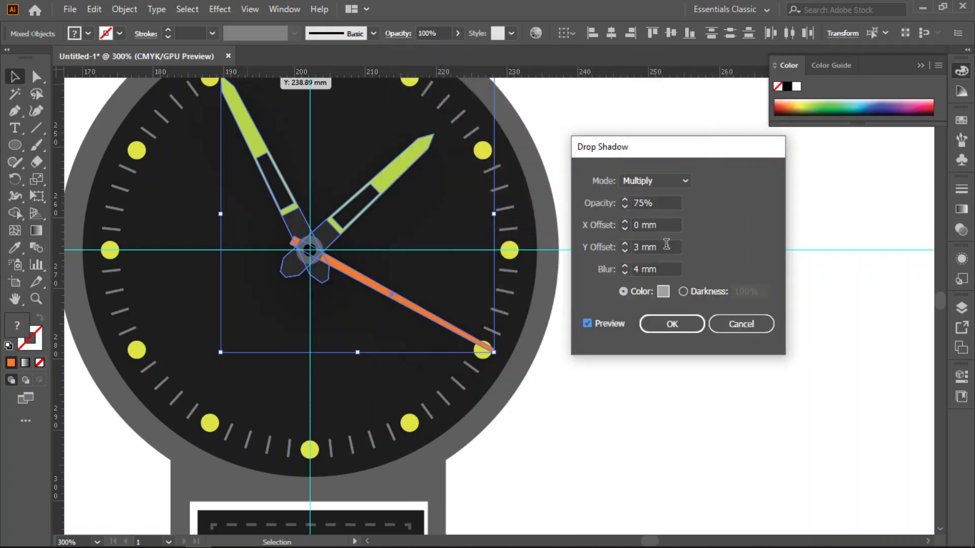
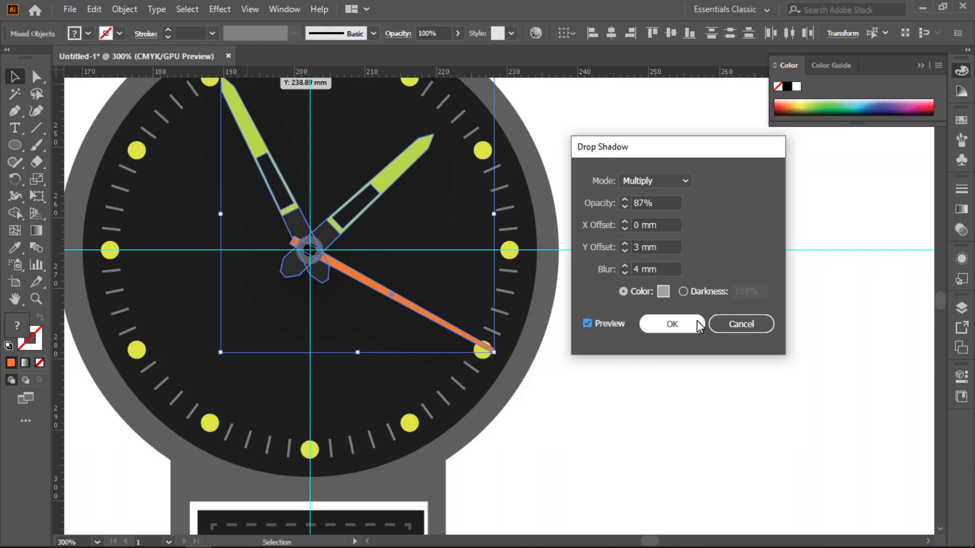
Step: Compare the shadow's color and darkness options in the preview, and choose darkness at 100%
{"action": "left_click", "coordinate": [683, 292]}
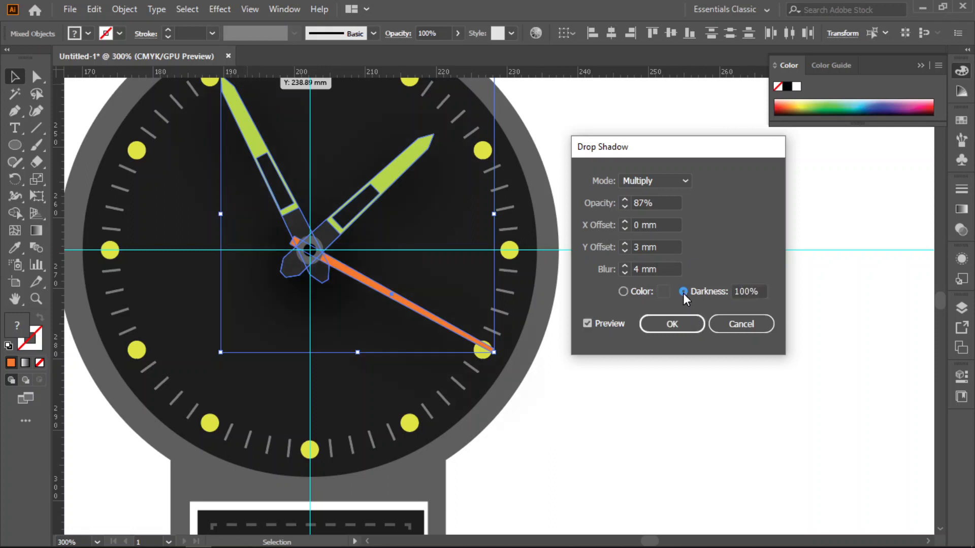
{"action": "left_click", "coordinate": [623, 291]}
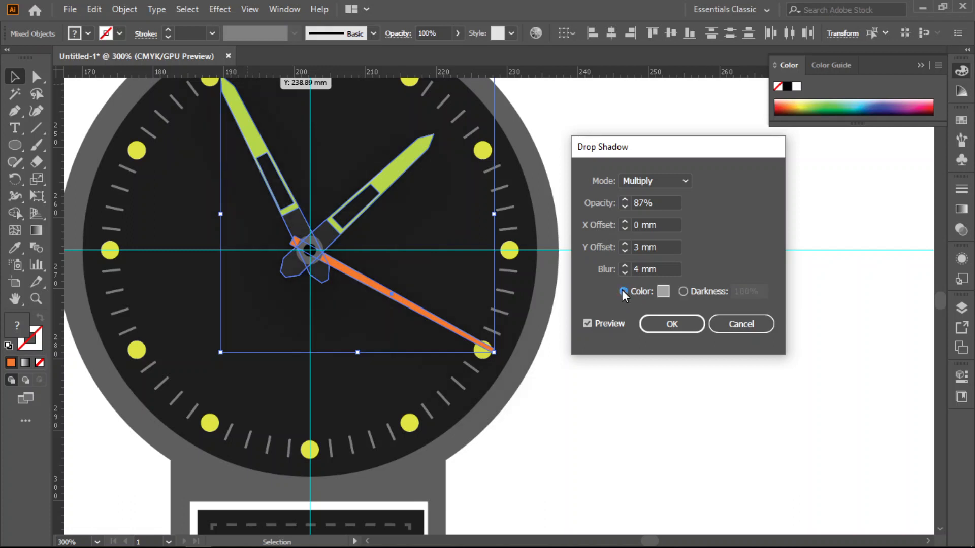
{"action": "left_click", "coordinate": [683, 291]}
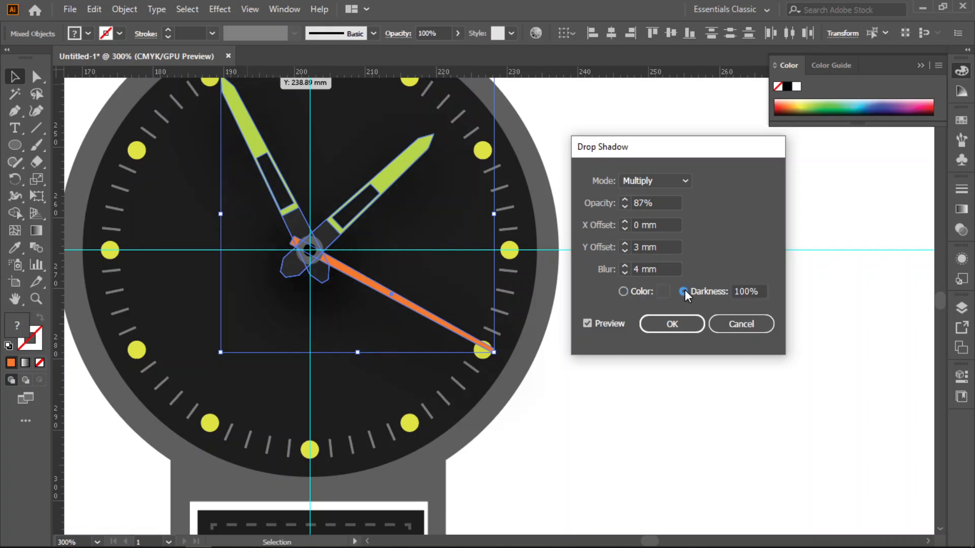
{"action": "left_click", "coordinate": [624, 292]}
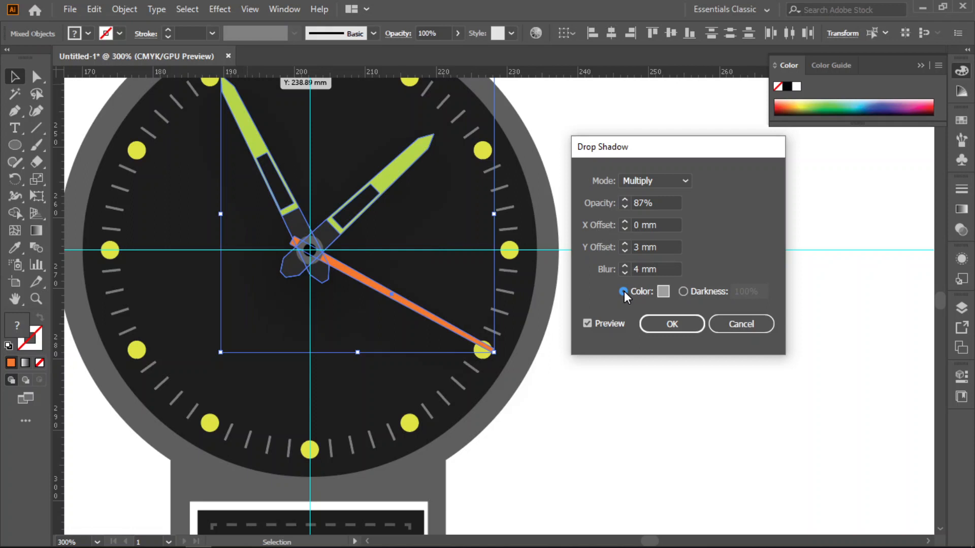
{"action": "left_click", "coordinate": [688, 293]}
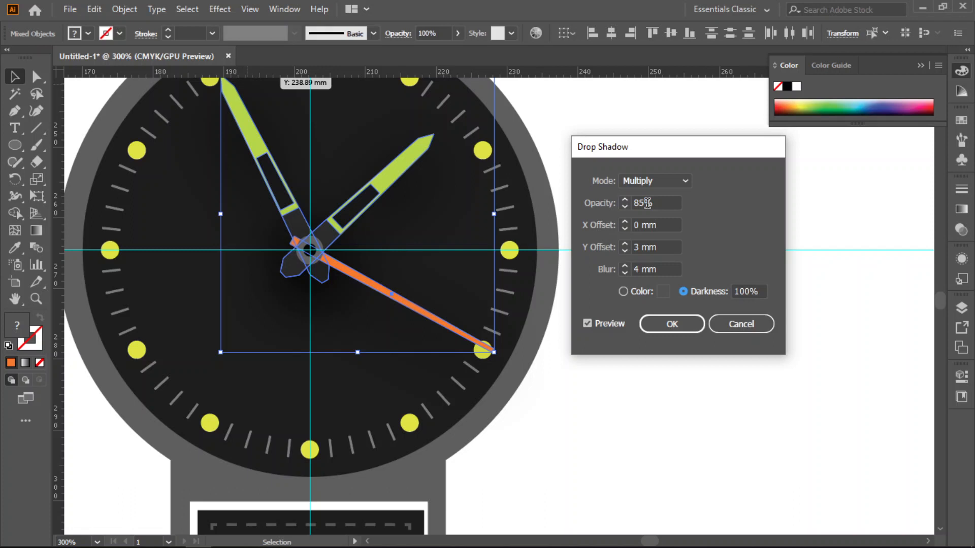
Step: Set the drop shadow opacity to 50% and apply the effect to the hands
{"action": "left_click", "coordinate": [643, 202]}
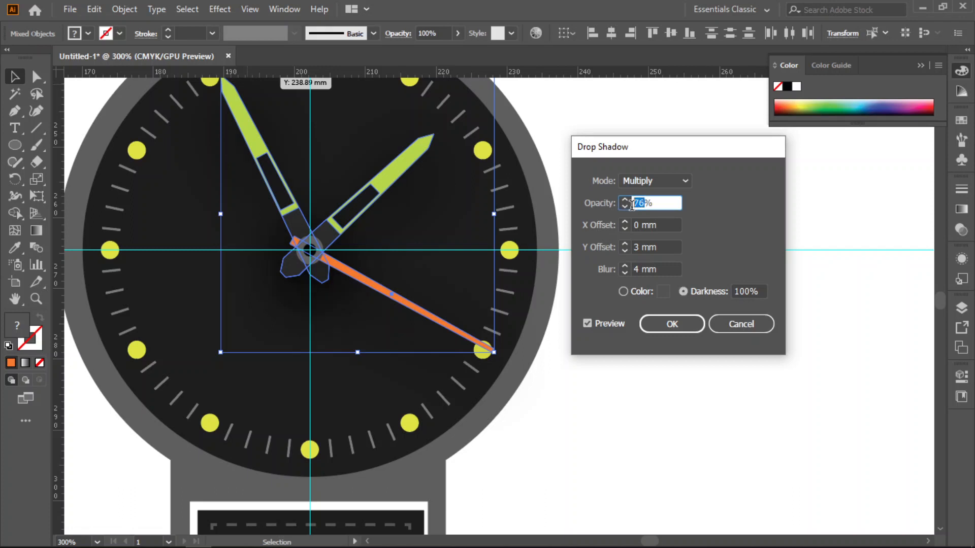
{"action": "type", "text": "50"}
{"action": "left_click", "coordinate": [681, 325]}
{"action": "scroll", "coordinate": [668, 304], "scroll_direction": "down", "scroll_amount": 3}
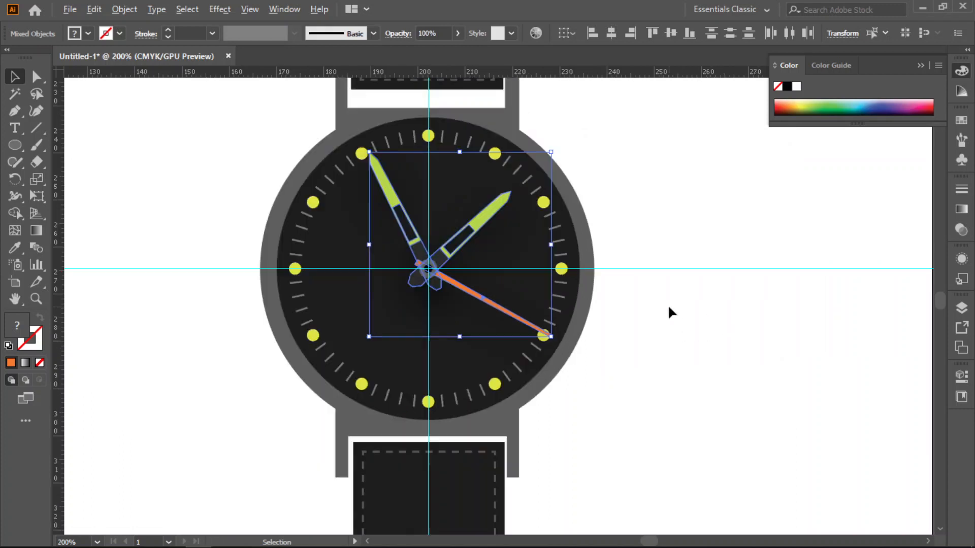
{"action": "left_click", "coordinate": [689, 236]}
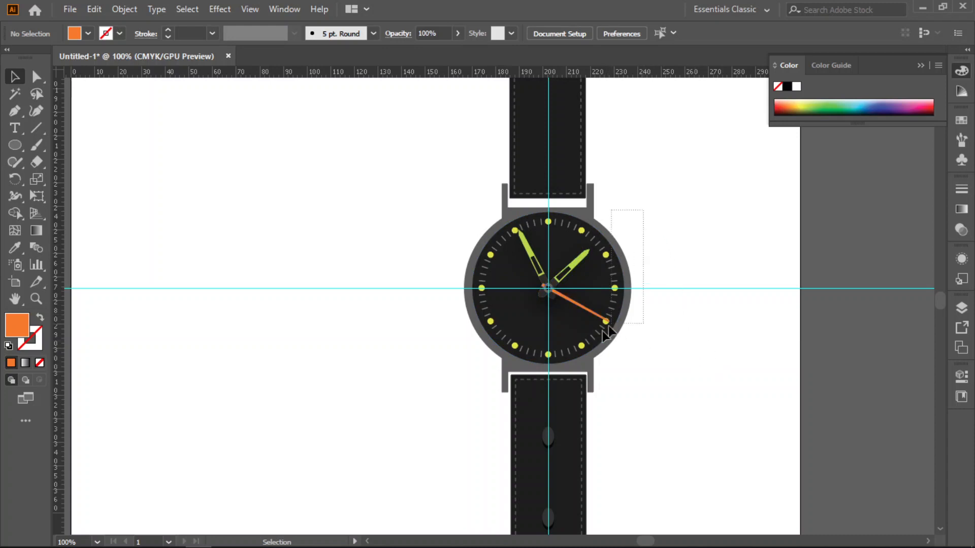
Step: Group the watch case, dial markers and hands into one object, leaving the straps out
{"action": "left_click_drag", "start_coordinate": [457, 349], "coordinate": [439, 376]}
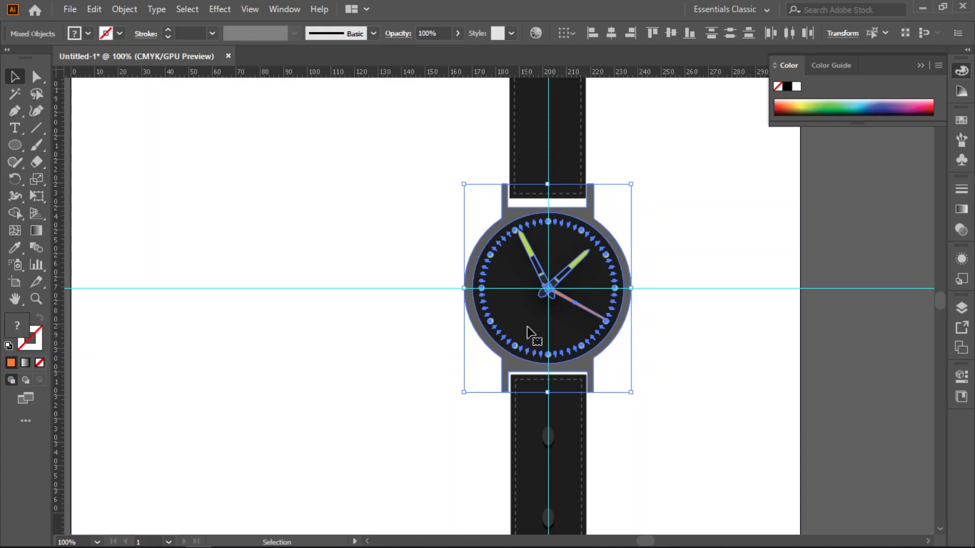
{"action": "right_click", "coordinate": [528, 327]}
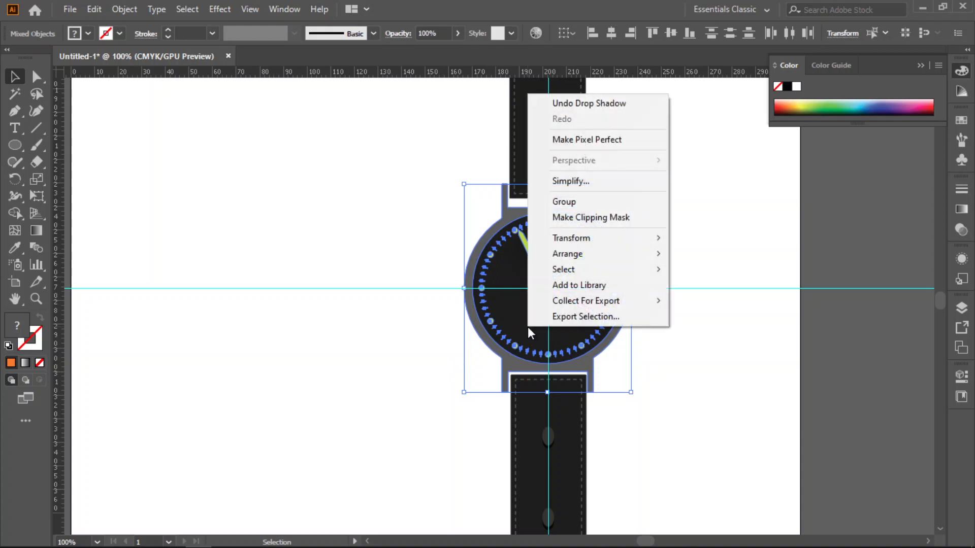
{"action": "left_click", "coordinate": [570, 204]}
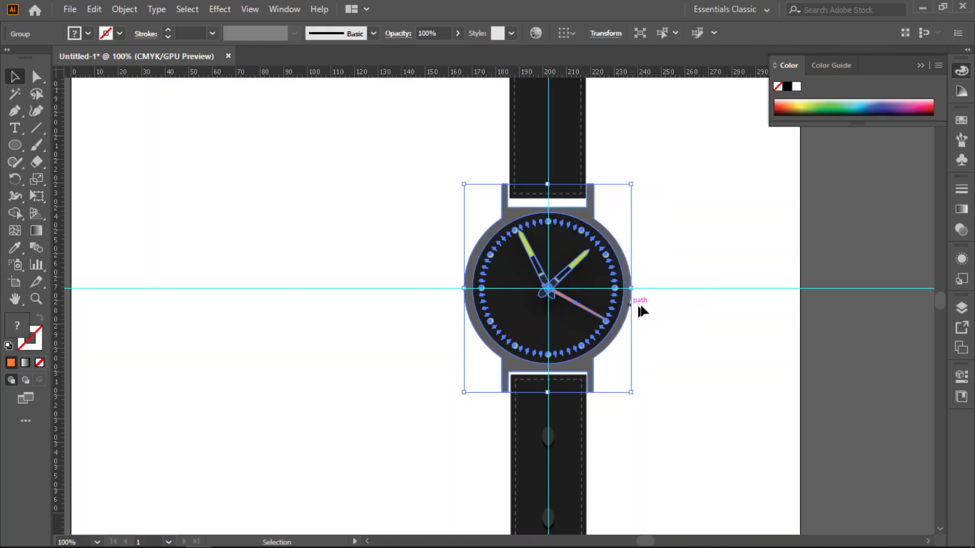
{"action": "scroll", "coordinate": [662, 368], "scroll_direction": "up", "scroll_amount": 2}
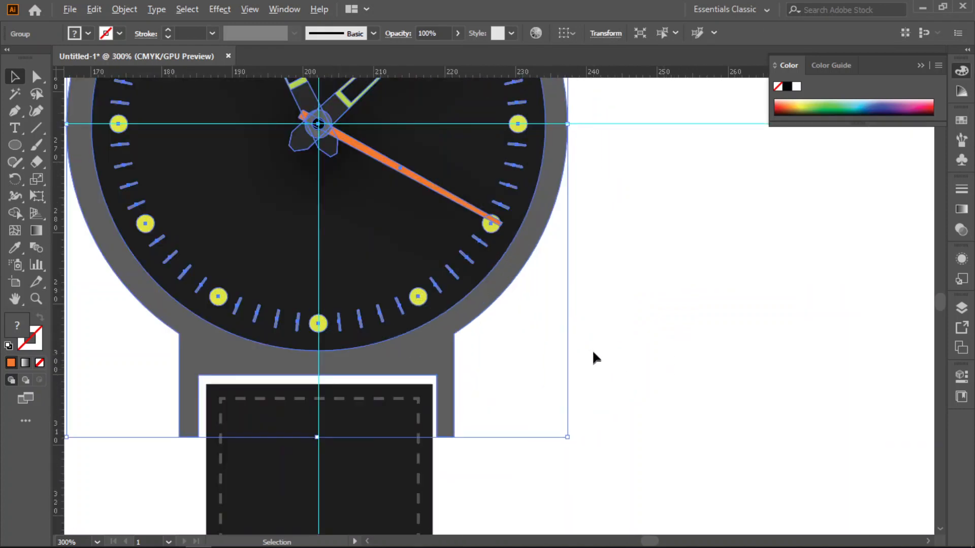
{"action": "left_click", "coordinate": [657, 303]}
Step: Draw a rounded rectangle about 15.5 mm wide and 23 mm tall beside the case's 3 o'clock side for the crown
{"action": "scroll", "coordinate": [656, 303], "scroll_direction": "up", "scroll_amount": 5}
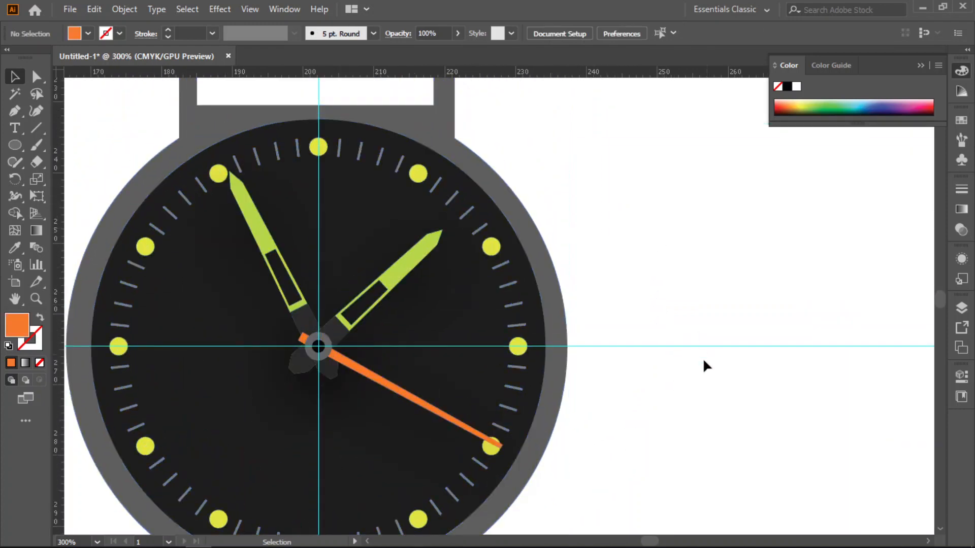
{"action": "left_click", "coordinate": [16, 145]}
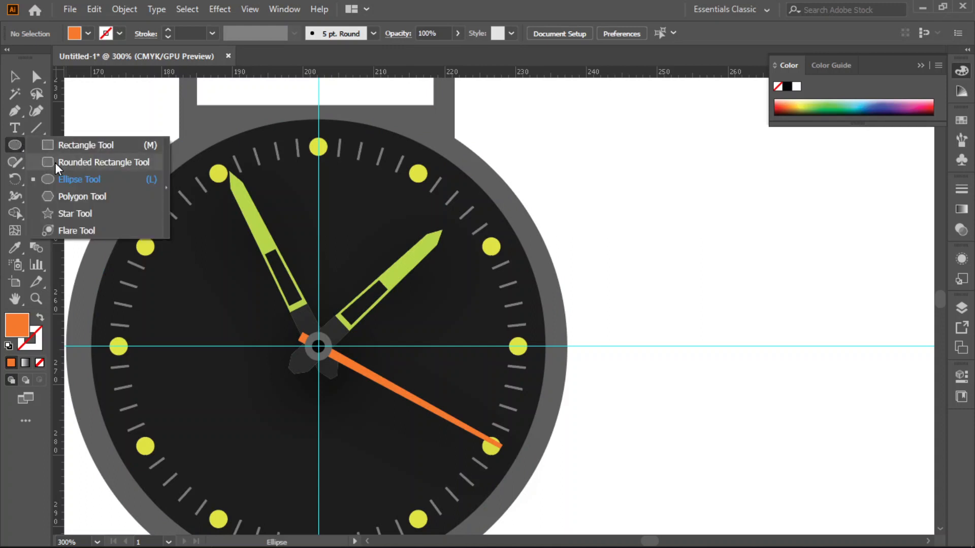
{"action": "left_click", "coordinate": [55, 162]}
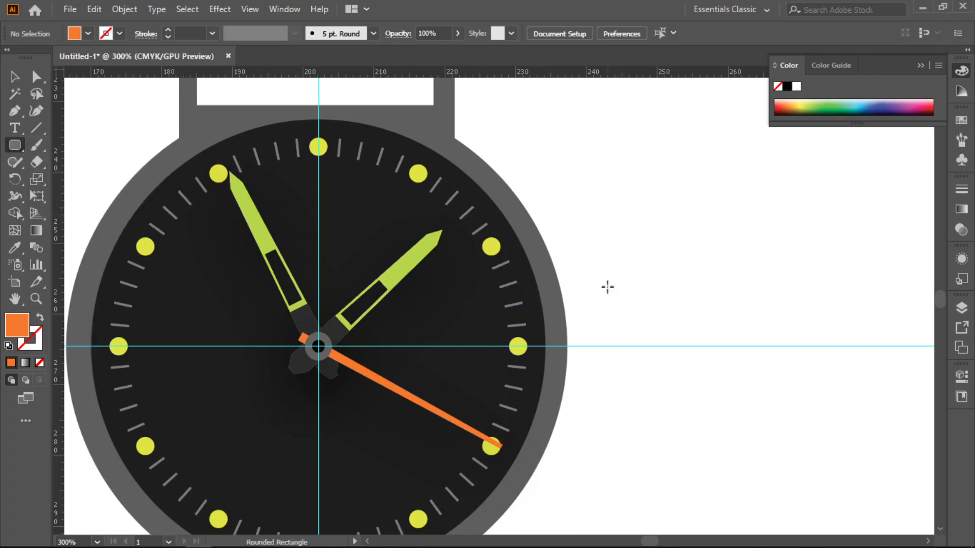
{"action": "left_click_drag", "start_coordinate": [611, 264], "coordinate": [721, 427]}
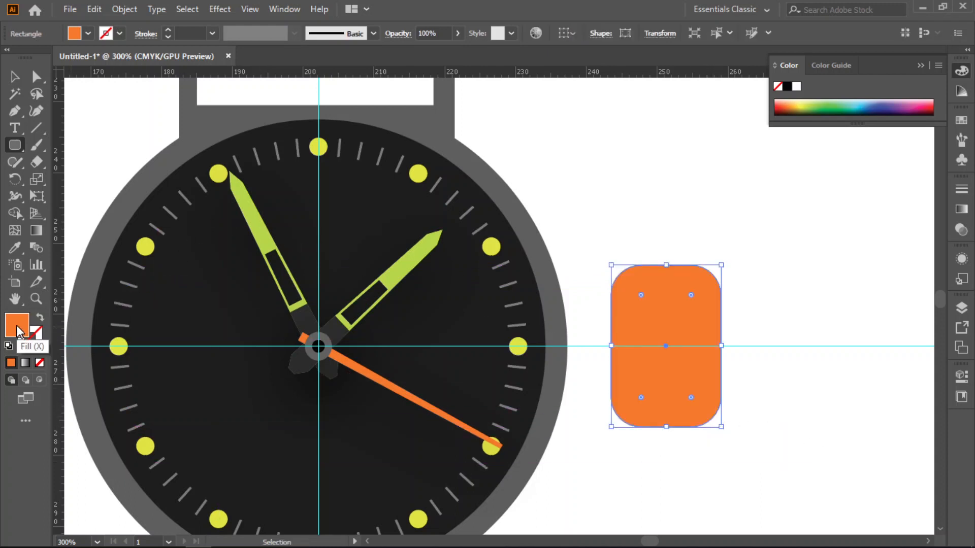
{"action": "left_click", "coordinate": [15, 76]}
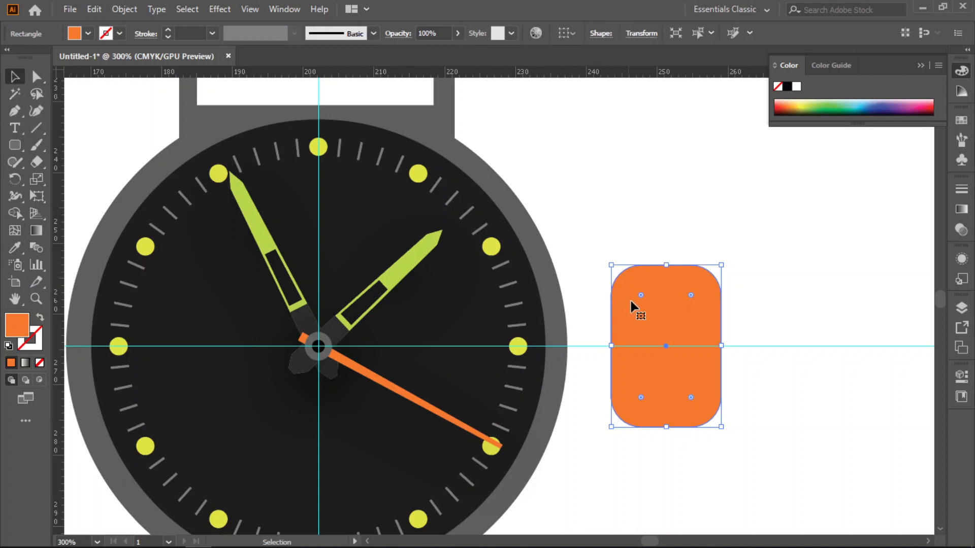
Step: Fill the rounded rectangle with the gray sampled from the watch case ring
{"action": "left_click", "coordinate": [14, 249]}
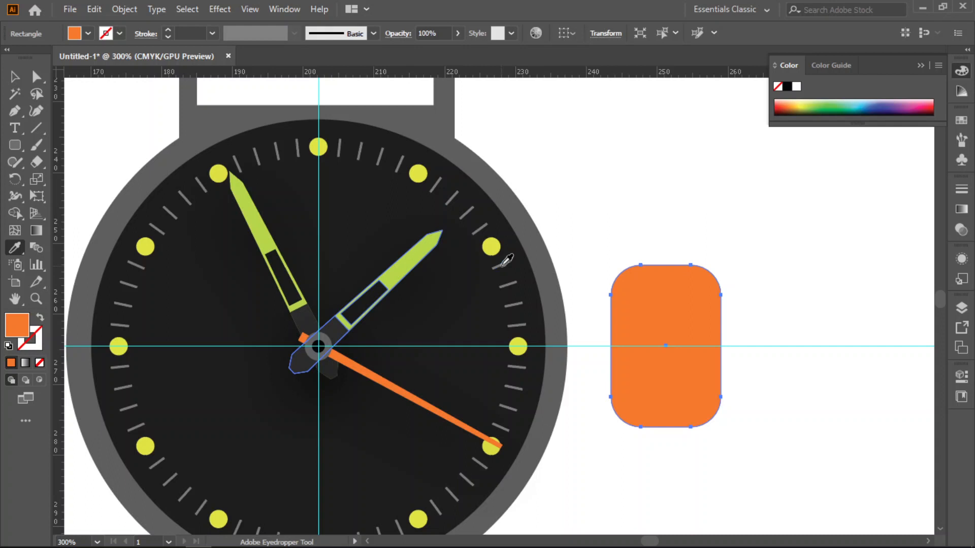
{"action": "left_click", "coordinate": [526, 261]}
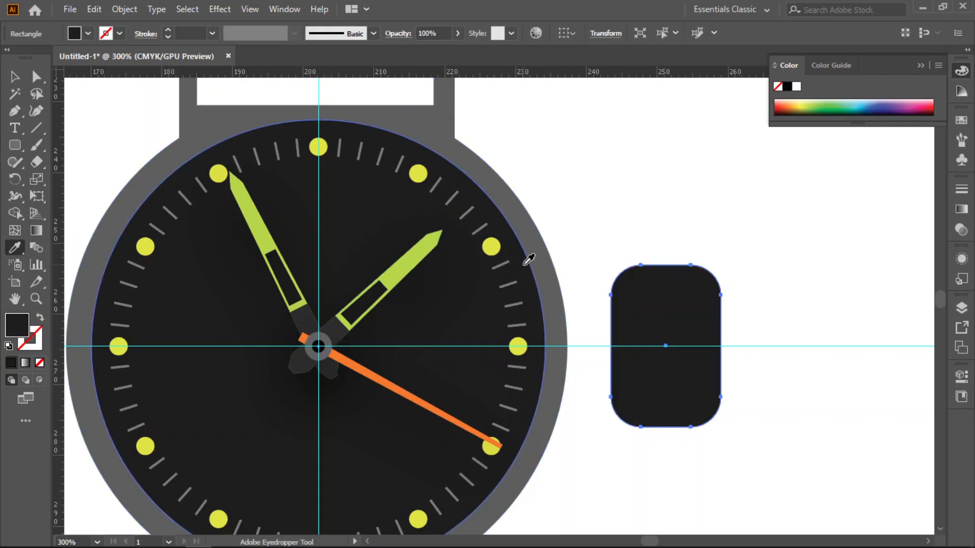
{"action": "left_click", "coordinate": [544, 260]}
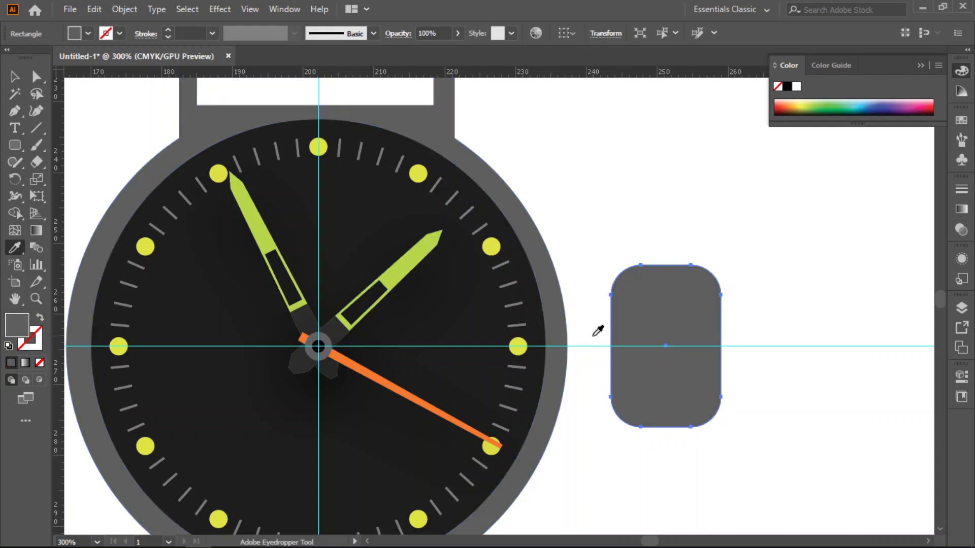
Step: Send the rounded rectangle behind the watch case and move it partly under the case edge at 3 o'clock
{"action": "key", "text": "v"}
{"action": "right_click", "coordinate": [657, 328]}
{"action": "mouse_move", "coordinate": [739, 259]}
{"action": "left_click", "coordinate": [579, 300]}
{"action": "left_click_drag", "start_coordinate": [646, 331], "coordinate": [581, 331]}
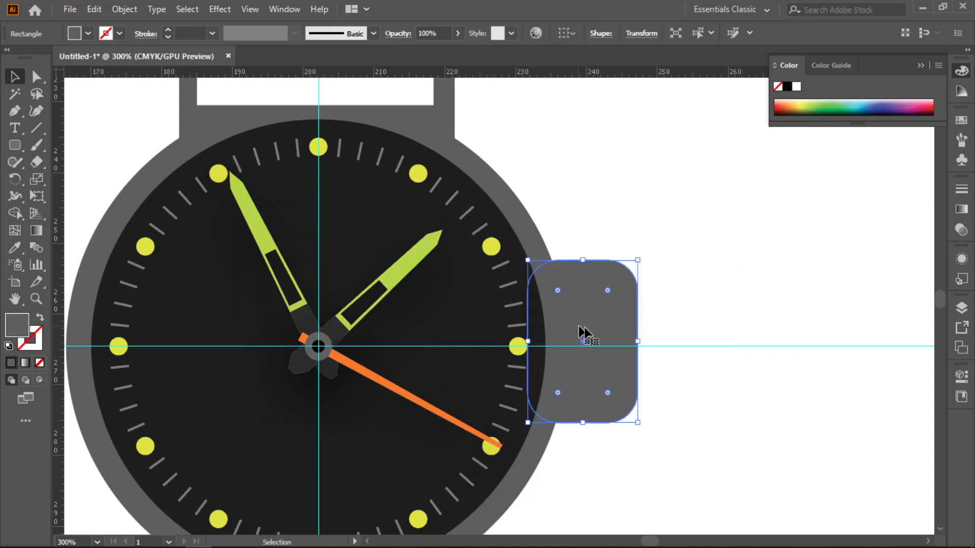
{"action": "left_click", "coordinate": [697, 331]}
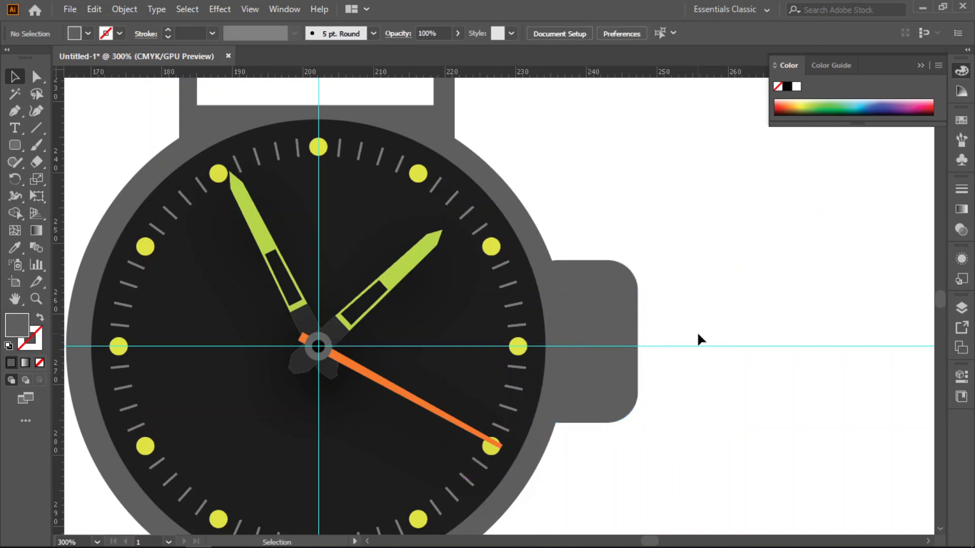
Step: Change the crown rectangle's fill to dark gray 3D3D3D
{"action": "left_click", "coordinate": [605, 310]}
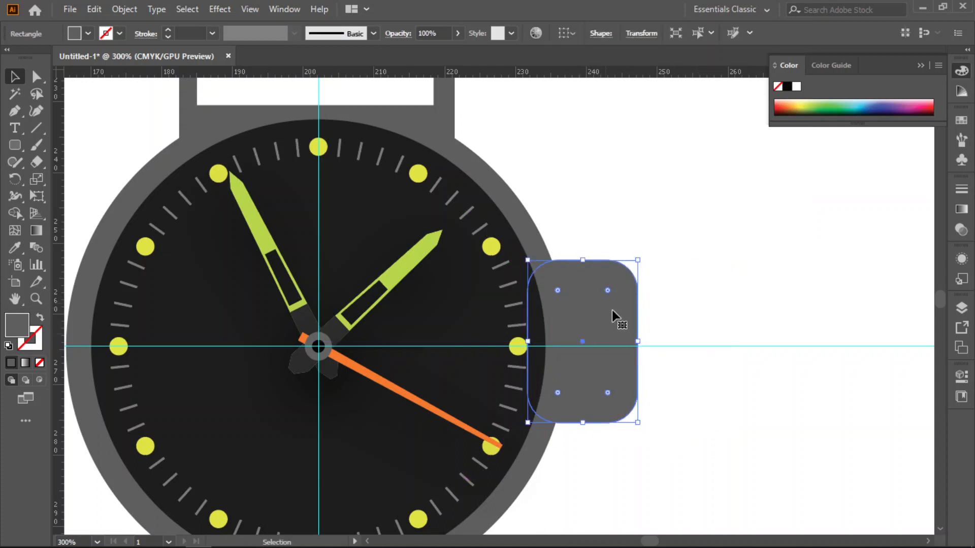
{"action": "double_click", "coordinate": [7, 329]}
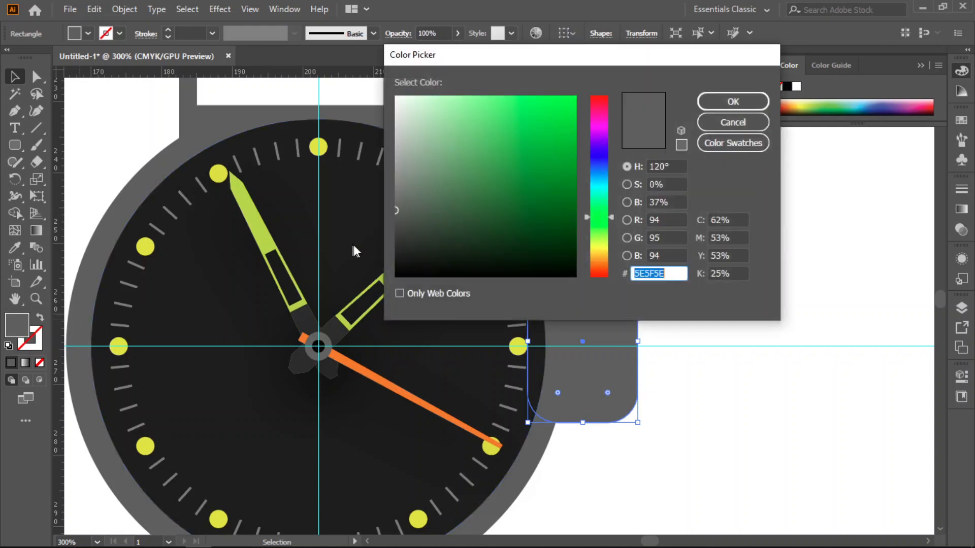
{"action": "left_click", "coordinate": [396, 227]}
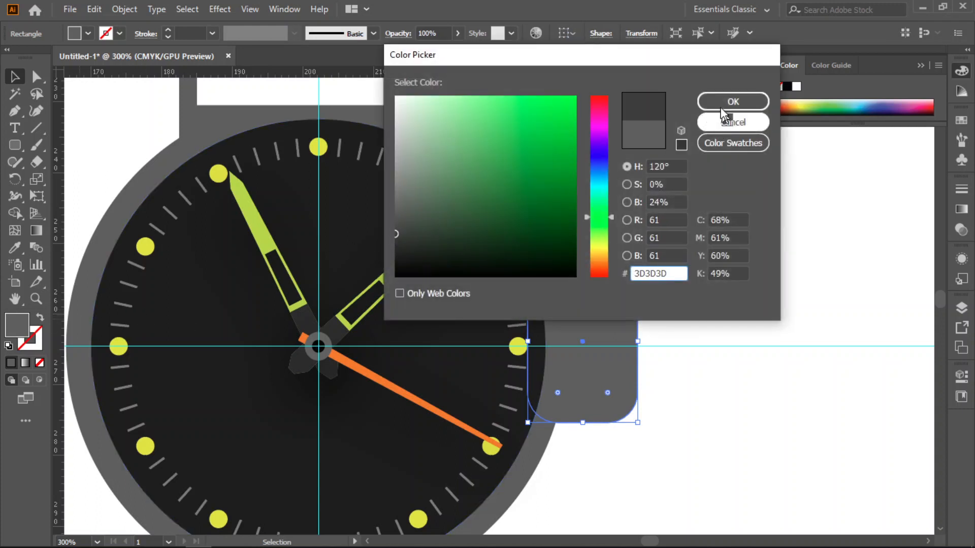
{"action": "left_click", "coordinate": [731, 103]}
{"action": "left_click", "coordinate": [756, 203]}
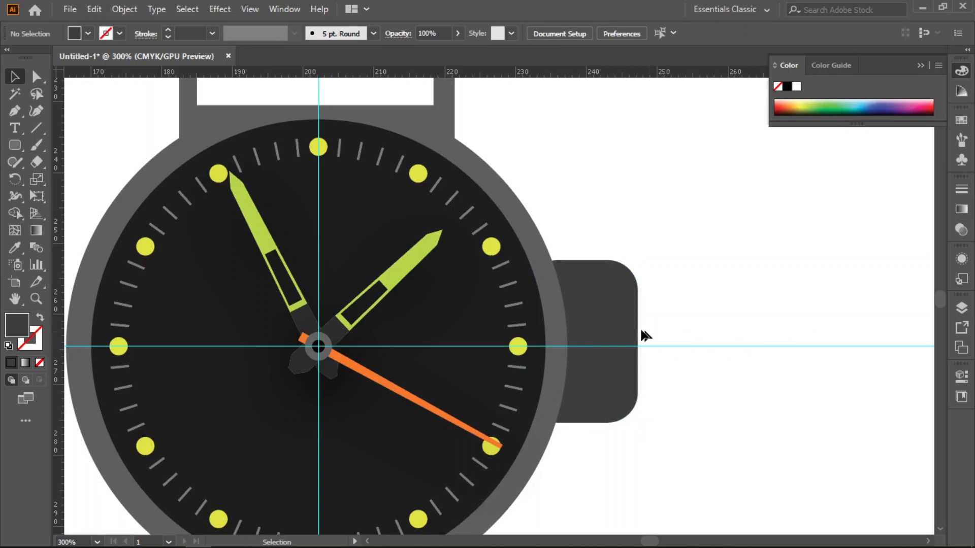
Step: Shorten the crown rectangle slightly from its top edge and move it clear of the case's outer edge
{"action": "left_click", "coordinate": [625, 330]}
{"action": "left_click_drag", "start_coordinate": [585, 261], "coordinate": [584, 271]}
{"action": "left_click", "coordinate": [726, 284]}
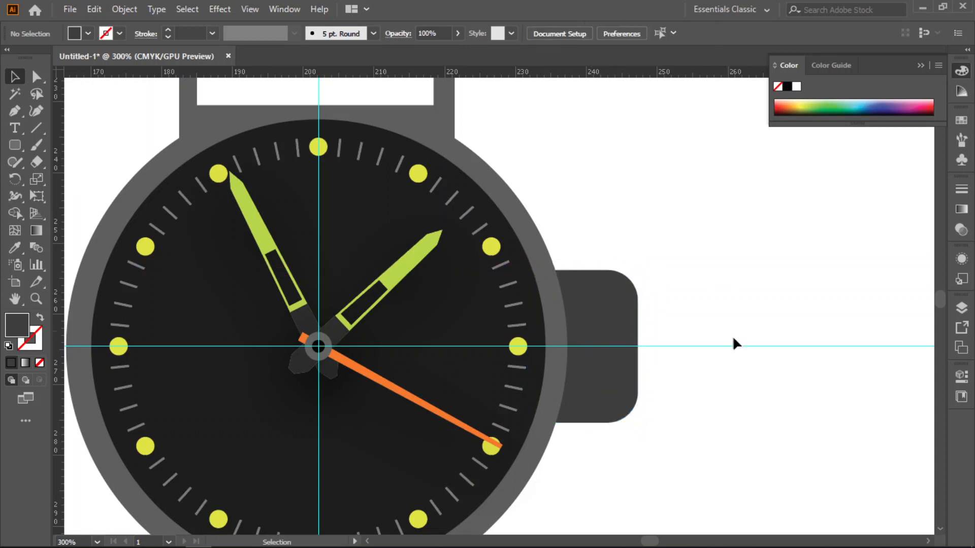
{"action": "left_click", "coordinate": [608, 401]}
{"action": "left_click_drag", "start_coordinate": [616, 372], "coordinate": [706, 362]}
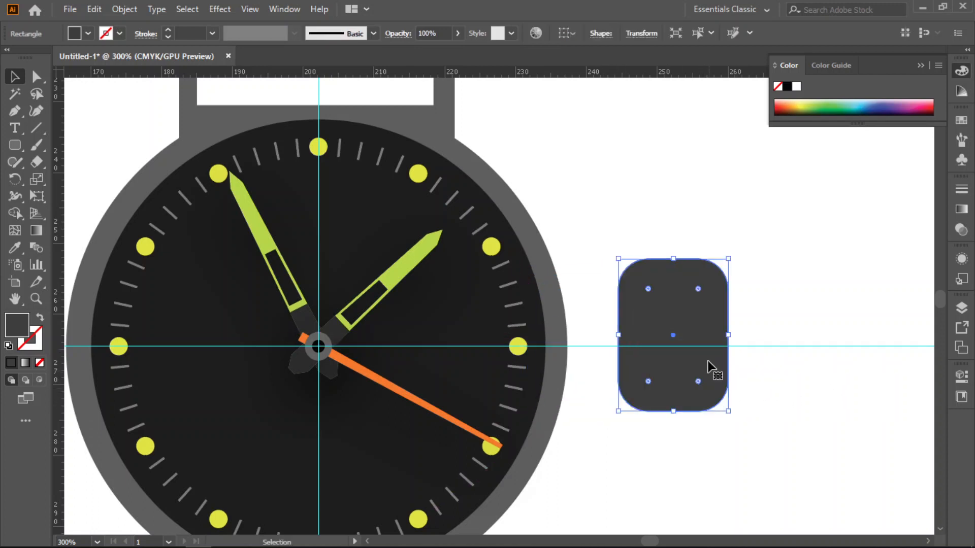
{"action": "left_click", "coordinate": [736, 429]}
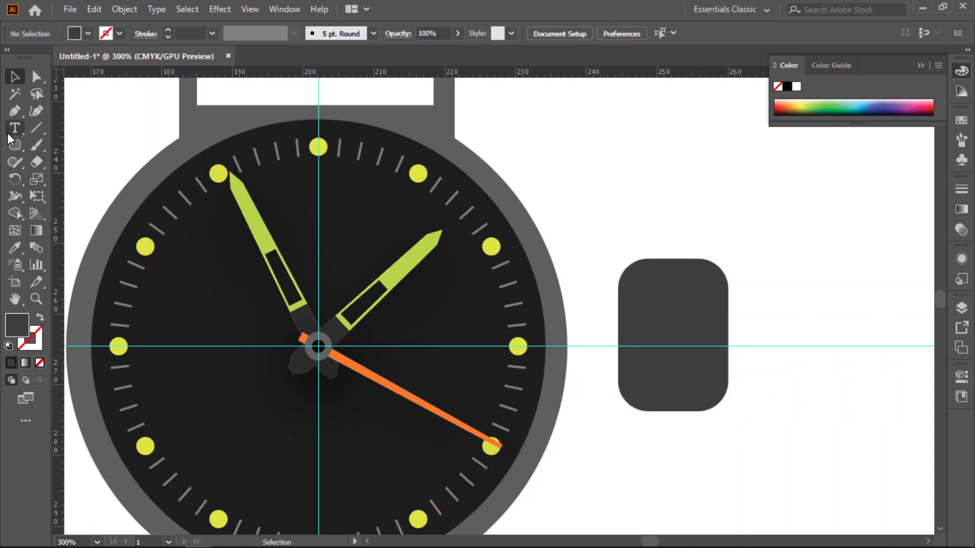
Step: Draw a narrow rounded bar about 12.6 mm by 3 mm across the crown's upper part, overhanging its left edge
{"action": "left_click", "coordinate": [15, 145]}
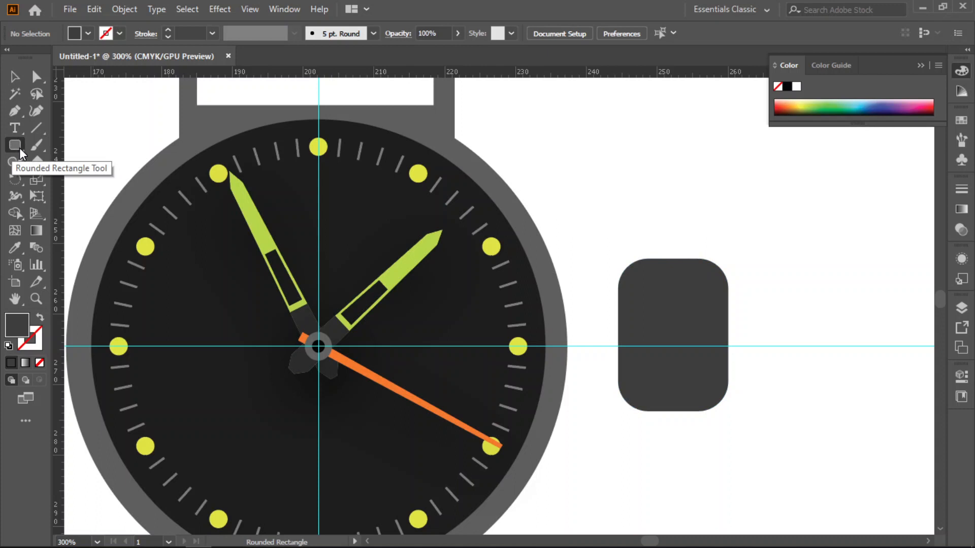
{"action": "left_click", "coordinate": [19, 148]}
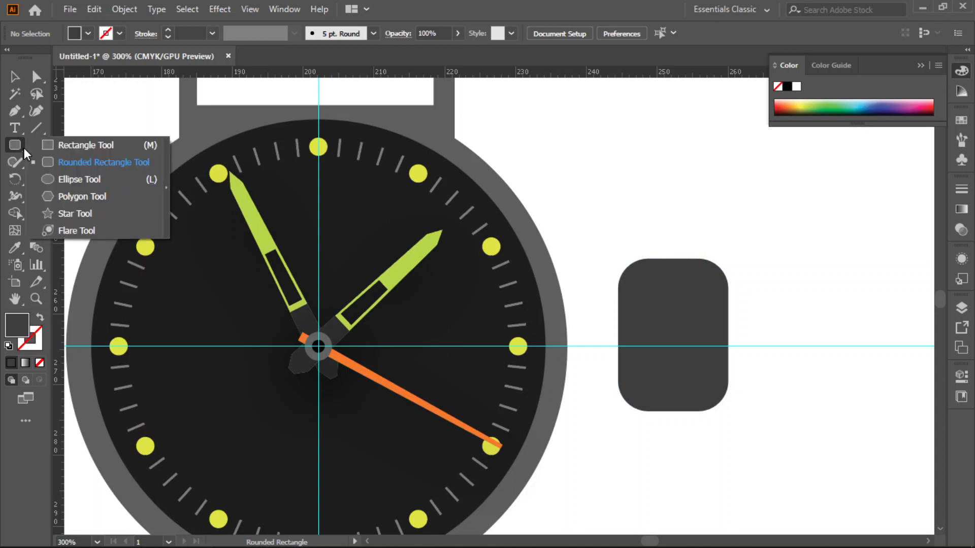
{"action": "left_click", "coordinate": [54, 162]}
{"action": "left_click_drag", "start_coordinate": [610, 285], "coordinate": [700, 307]}
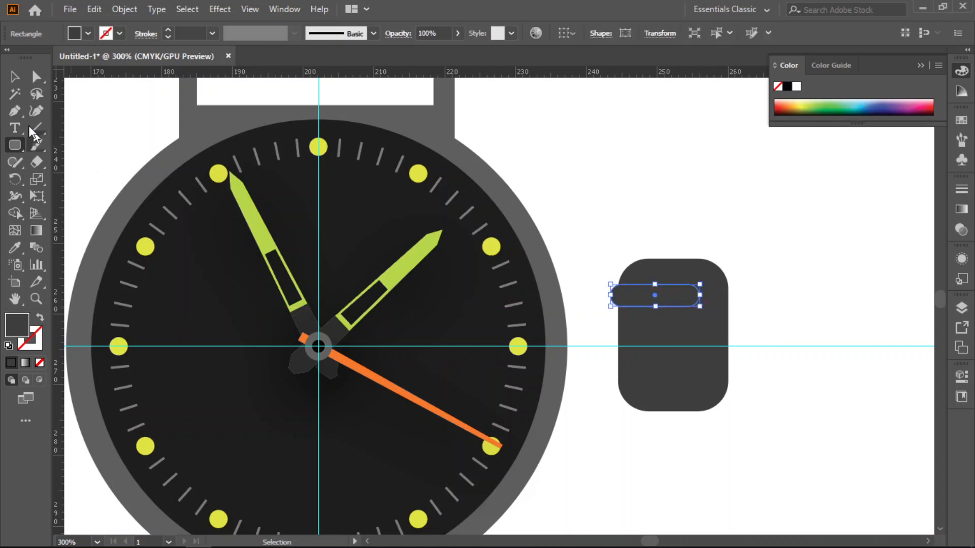
{"action": "left_click", "coordinate": [15, 76]}
{"action": "left_click_drag", "start_coordinate": [653, 308], "coordinate": [656, 288]}
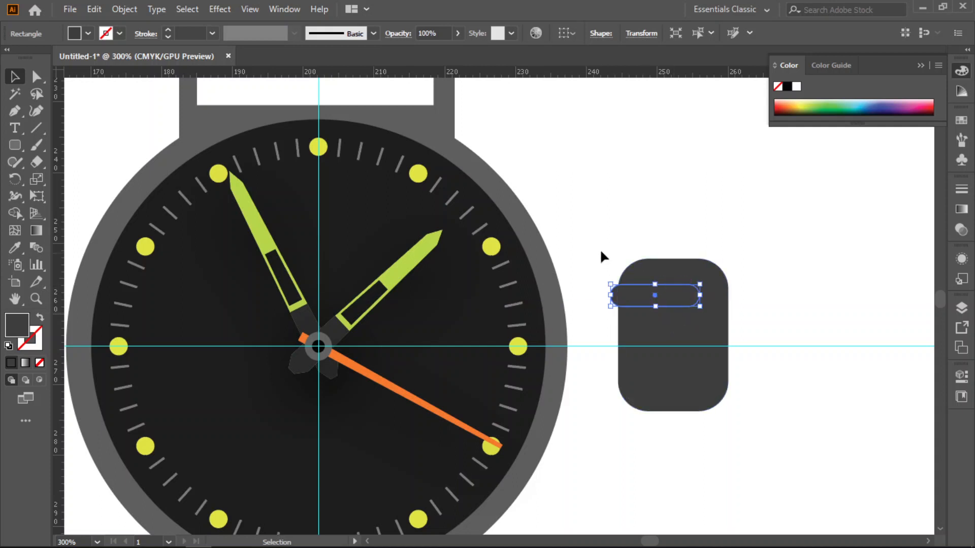
{"action": "left_click", "coordinate": [607, 325]}
{"action": "left_click", "coordinate": [618, 303]}
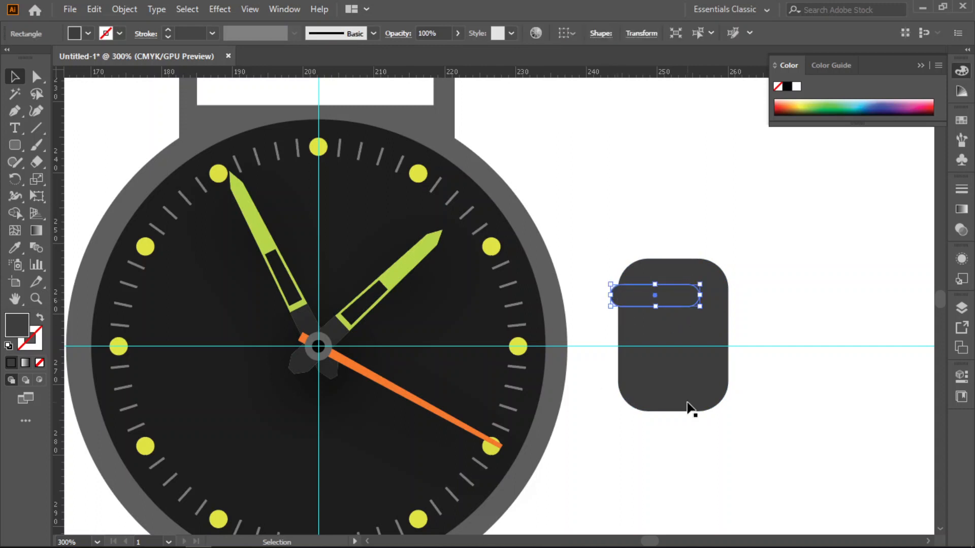
Step: Set the narrow bar's fill to a gray lighter than the crown
{"action": "double_click", "coordinate": [21, 325]}
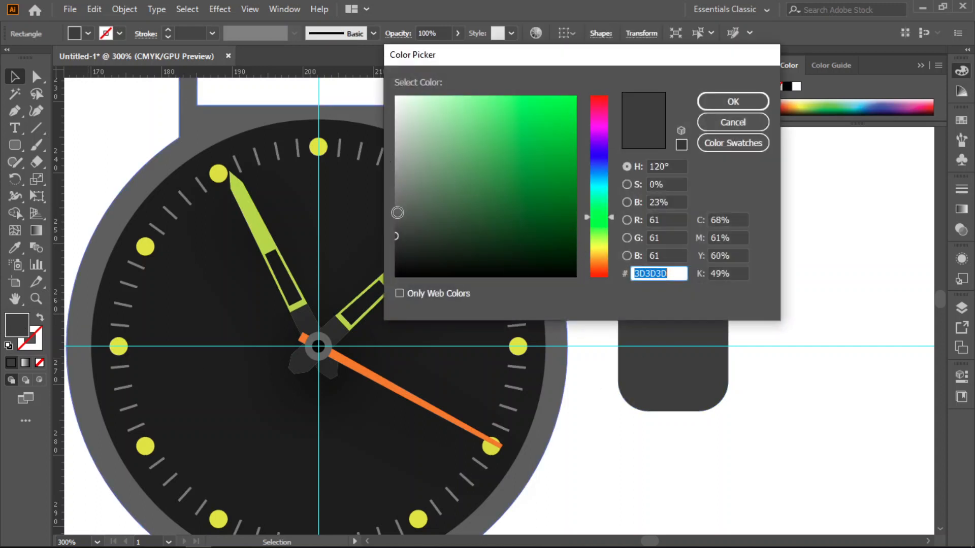
{"action": "left_click", "coordinate": [398, 213]}
{"action": "left_click", "coordinate": [726, 103]}
{"action": "left_click", "coordinate": [831, 304]}
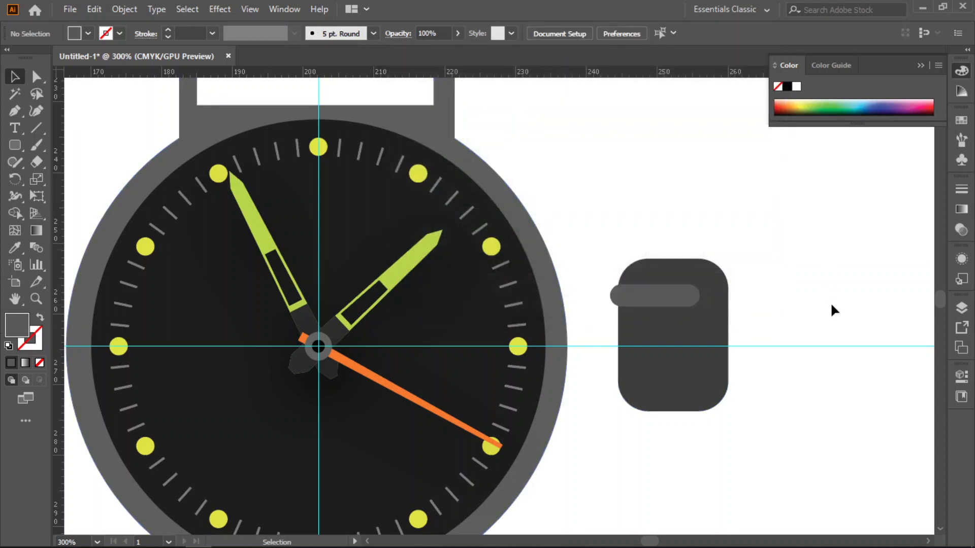
Step: Try to make the narrow bar thinner by moving its bottom and top edges inward
{"action": "left_click", "coordinate": [661, 302]}
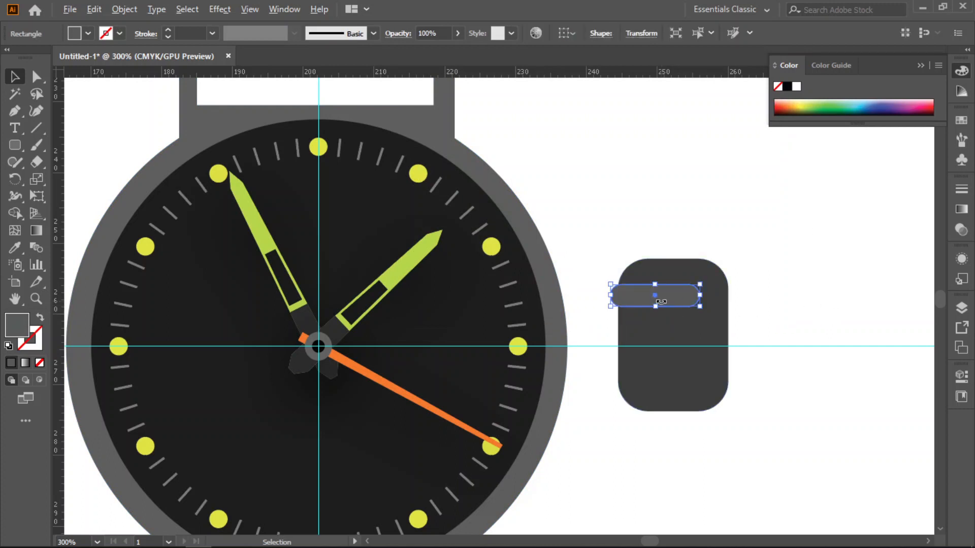
{"action": "scroll", "coordinate": [661, 301], "scroll_direction": "up", "scroll_amount": 4}
{"action": "left_click_drag", "start_coordinate": [636, 324], "coordinate": [636, 296]}
{"action": "left_click_drag", "start_coordinate": [637, 237], "coordinate": [637, 264]}
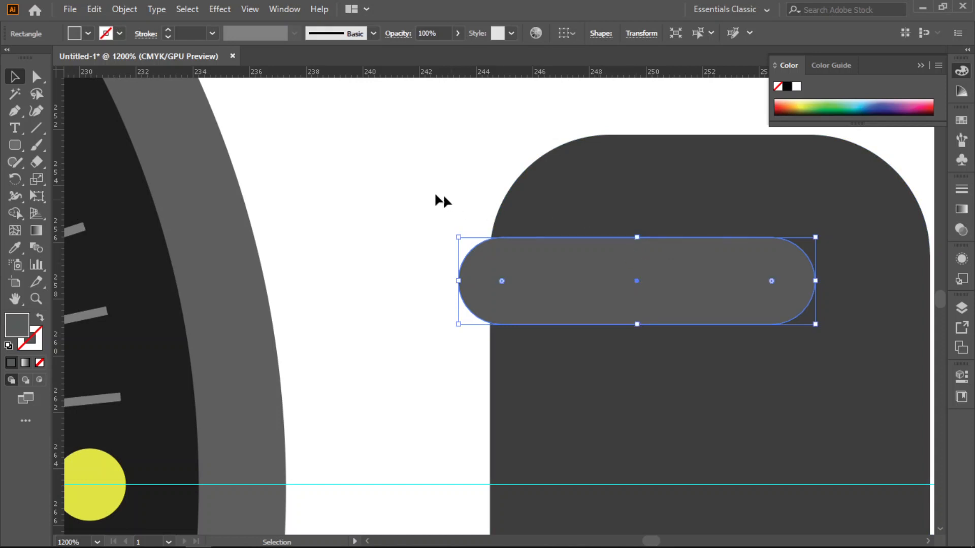
{"action": "left_click", "coordinate": [449, 200]}
{"action": "left_click", "coordinate": [580, 282]}
{"action": "left_click", "coordinate": [444, 178]}
Step: Try to thin the rounded bar by nudging its two top straight-edge anchor points downward, then undo the nudge
{"action": "left_click", "coordinate": [36, 77]}
{"action": "left_click", "coordinate": [597, 289]}
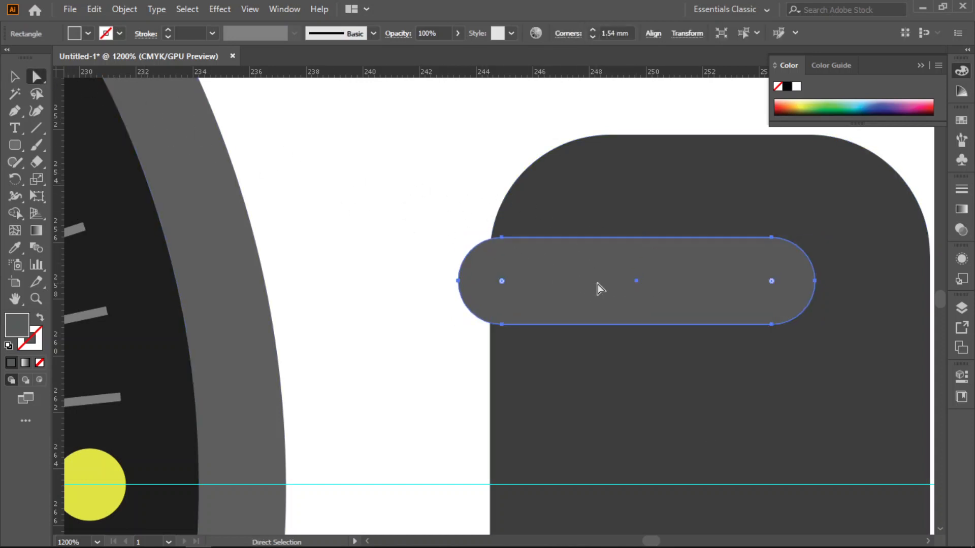
{"action": "left_click", "coordinate": [771, 238]}
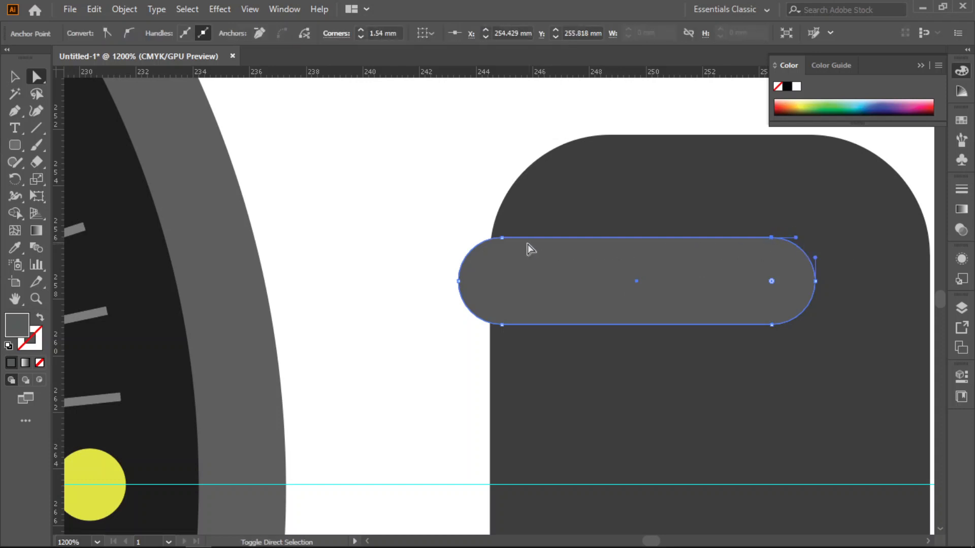
{"action": "left_click", "coordinate": [502, 237], "text": "shift"}
{"action": "key", "text": "Down"}
{"action": "key", "text": "Down"}
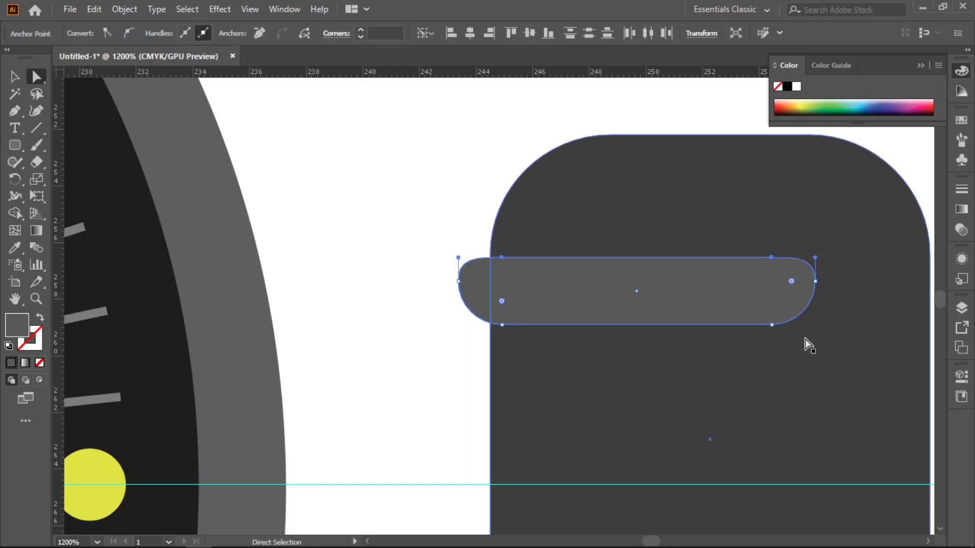
{"action": "key", "text": "ctrl+z"}
{"action": "key", "text": "ctrl+z"}
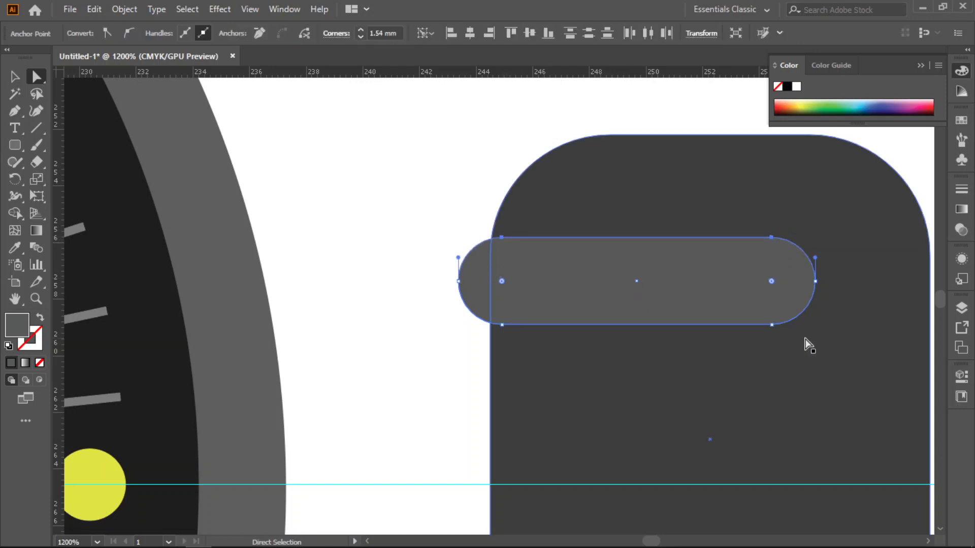
{"action": "left_click", "coordinate": [419, 227]}
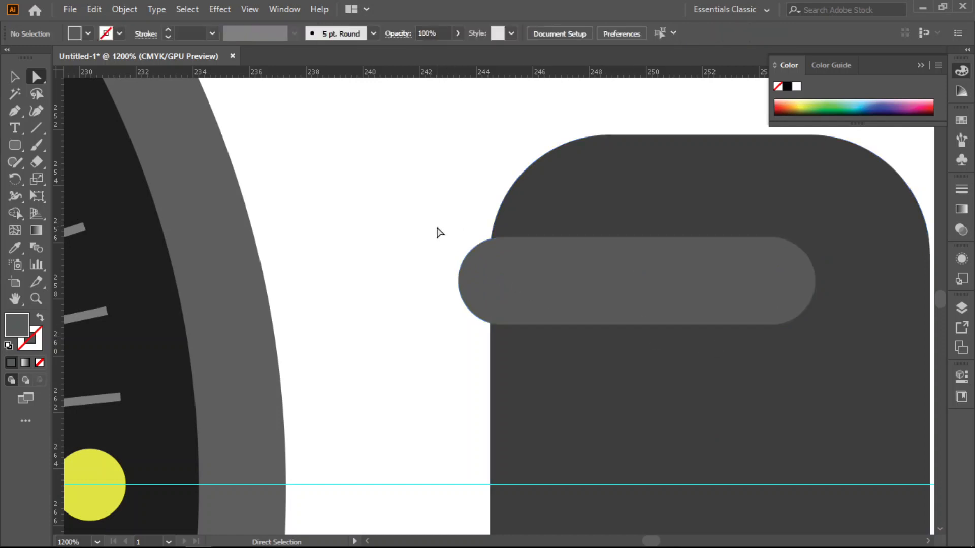
Step: Try to flatten the rounded bar by scaling its bounding box from the lower-left corner and bottom edge
{"action": "left_click", "coordinate": [526, 283]}
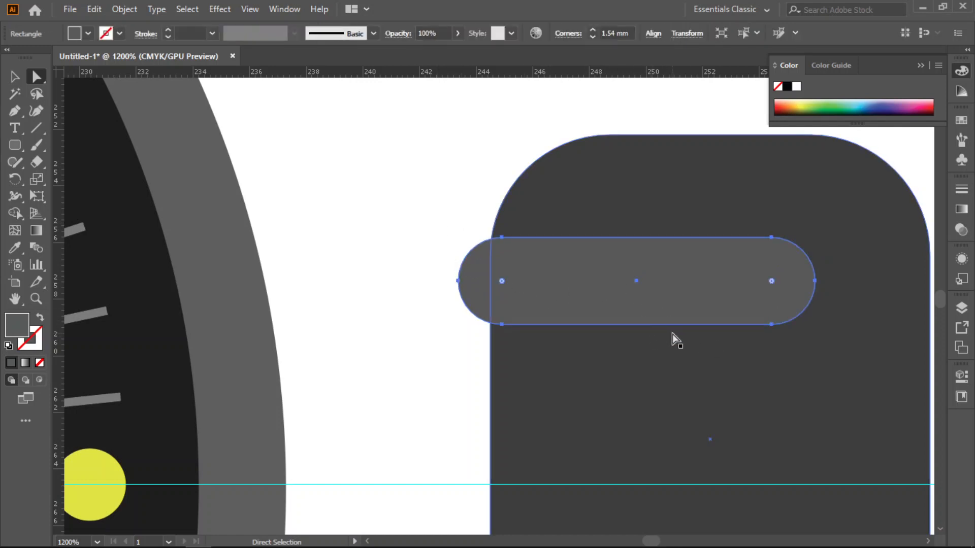
{"action": "left_click", "coordinate": [15, 76]}
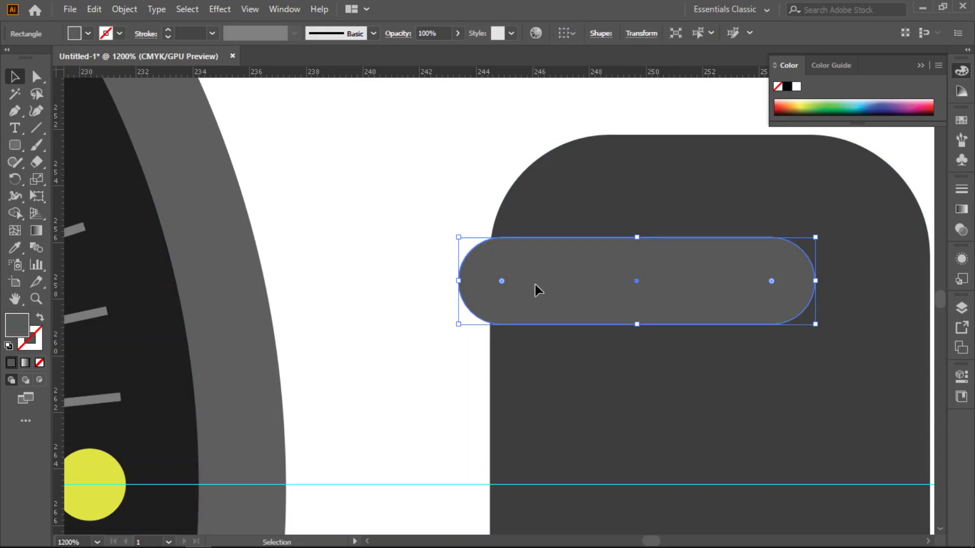
{"action": "left_click_drag", "start_coordinate": [461, 322], "coordinate": [442, 300]}
{"action": "left_click_drag", "start_coordinate": [630, 326], "coordinate": [625, 310]}
{"action": "left_click", "coordinate": [453, 181]}
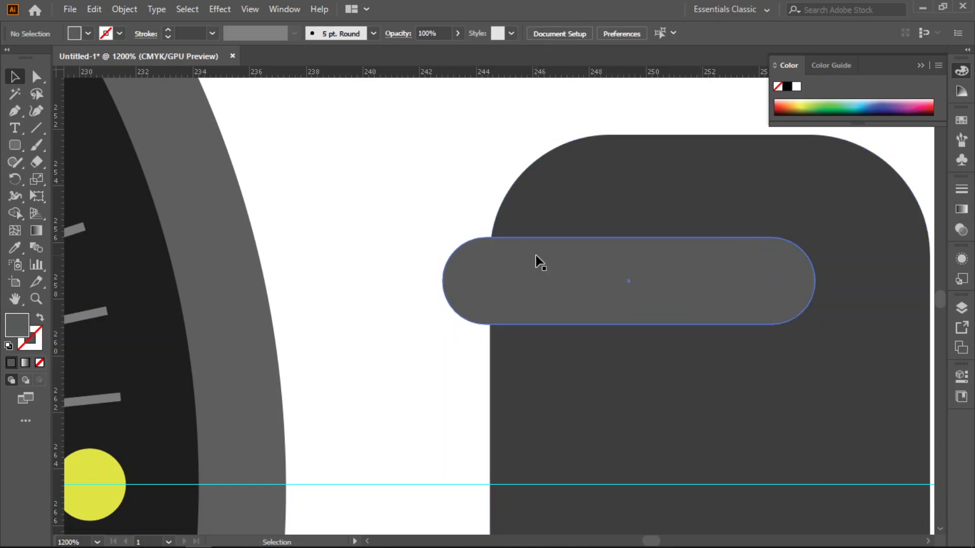
{"action": "scroll", "coordinate": [539, 262], "scroll_direction": "down", "scroll_amount": 3}
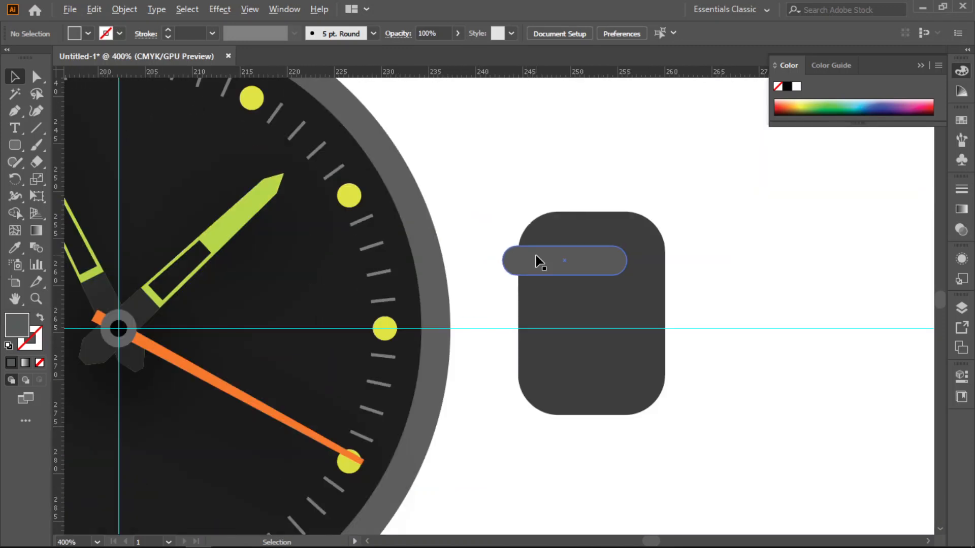
Step: Delete the rounded bar and draw a thin plain rectangle about 13.4 mm by 1.8 mm across the crown's upper part, overhanging its left edge
{"action": "left_click", "coordinate": [594, 263]}
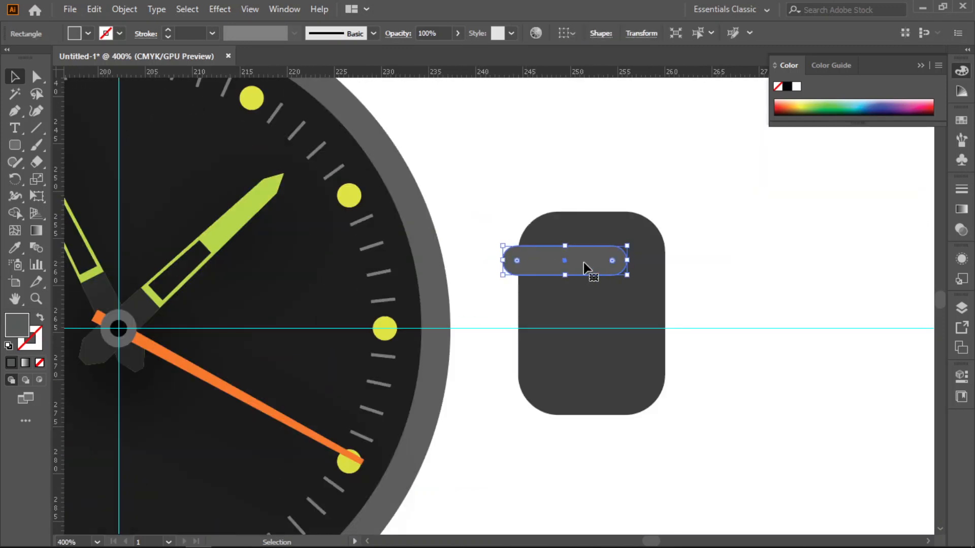
{"action": "key", "text": "Delete"}
{"action": "left_click", "coordinate": [17, 145]}
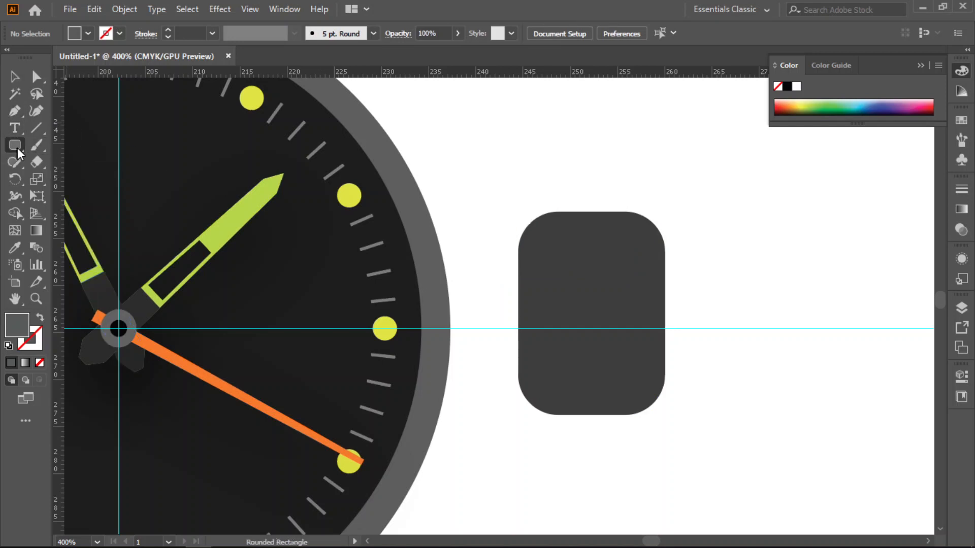
{"action": "left_click_drag", "start_coordinate": [23, 148], "coordinate": [71, 144]}
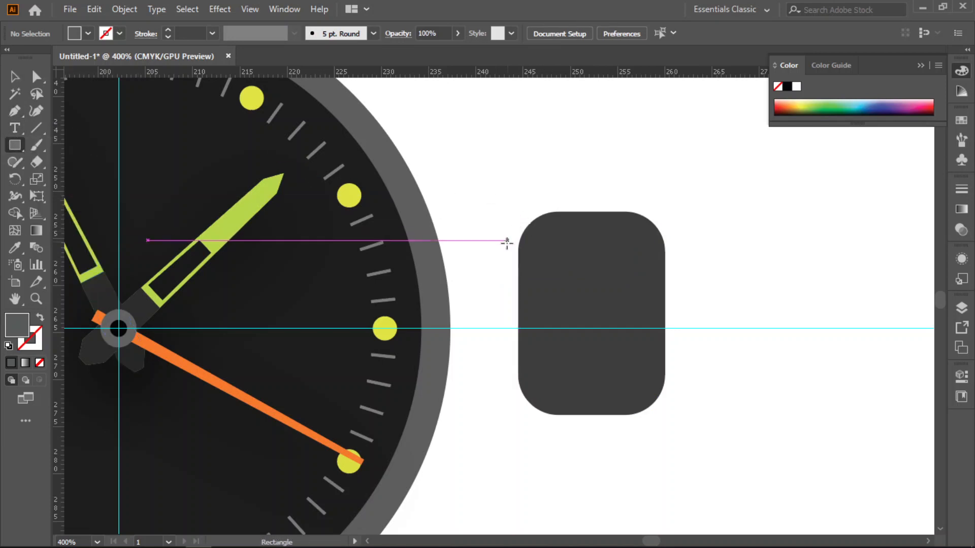
{"action": "left_click_drag", "start_coordinate": [502, 247], "coordinate": [628, 263]}
{"action": "left_click", "coordinate": [12, 77]}
{"action": "left_click", "coordinate": [476, 208]}
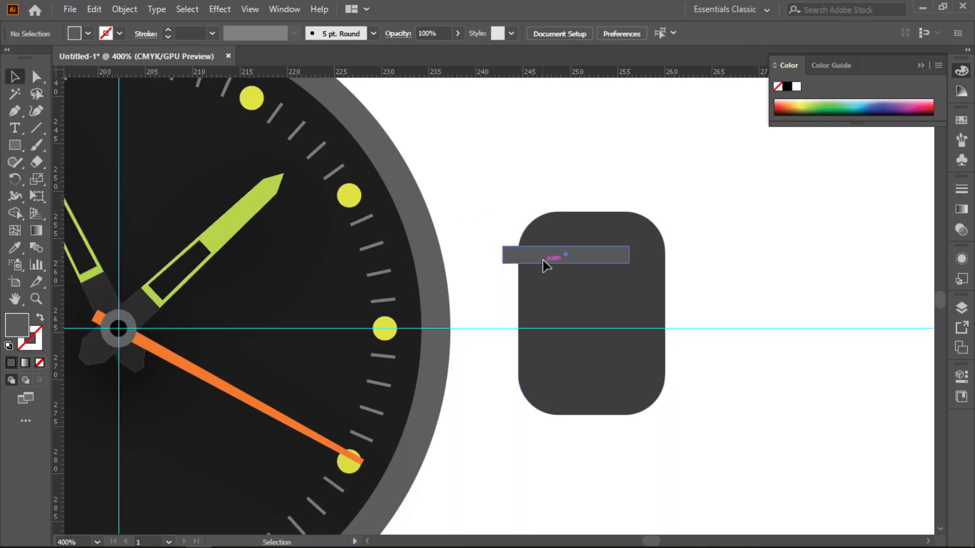
Step: Round the thin rectangle's corners fully so both ends become semicircular
{"action": "left_click", "coordinate": [546, 263]}
{"action": "scroll", "coordinate": [474, 288], "scroll_direction": "up", "scroll_amount": 1}
{"action": "scroll", "coordinate": [473, 292], "scroll_direction": "up", "scroll_amount": 2}
{"action": "left_click_drag", "start_coordinate": [578, 207], "coordinate": [595, 202]}
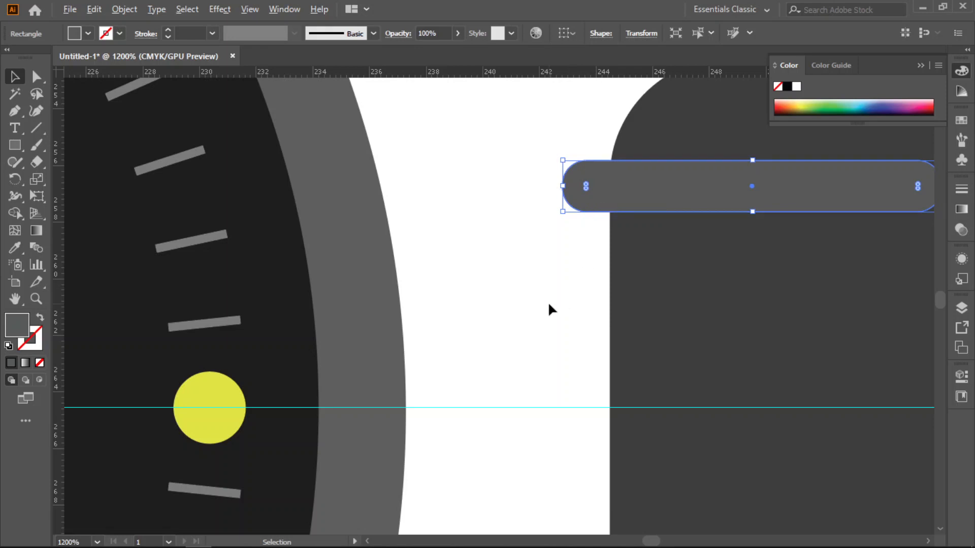
{"action": "scroll", "coordinate": [548, 308], "scroll_direction": "down", "scroll_amount": 2}
{"action": "left_click", "coordinate": [860, 250]}
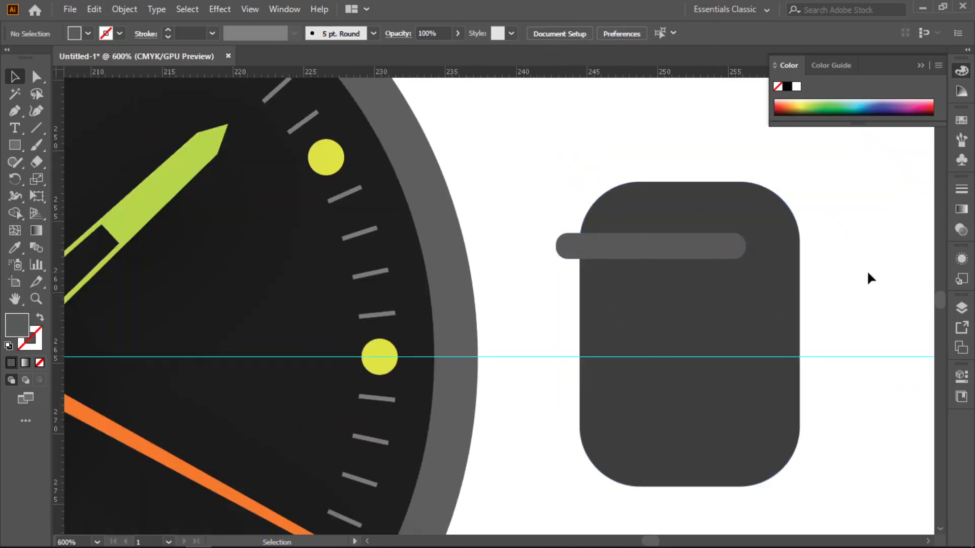
Step: Copy the rounded bar straight down about 2.5 mm and repeat the copy until seven bars span the crown
{"action": "left_click", "coordinate": [711, 250]}
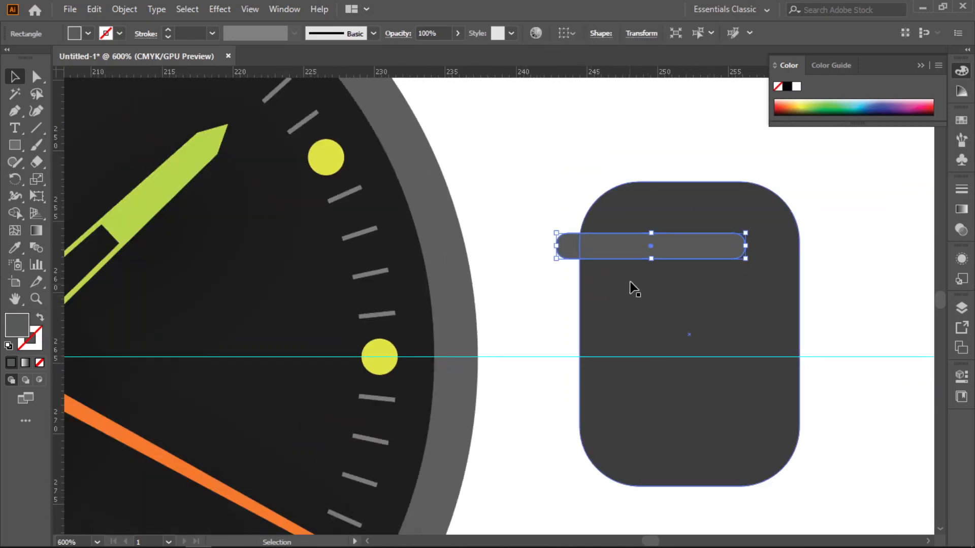
{"action": "left_click_drag", "start_coordinate": [638, 249], "coordinate": [638, 282]}
{"action": "left_click", "coordinate": [849, 235]}
{"action": "left_click", "coordinate": [739, 281]}
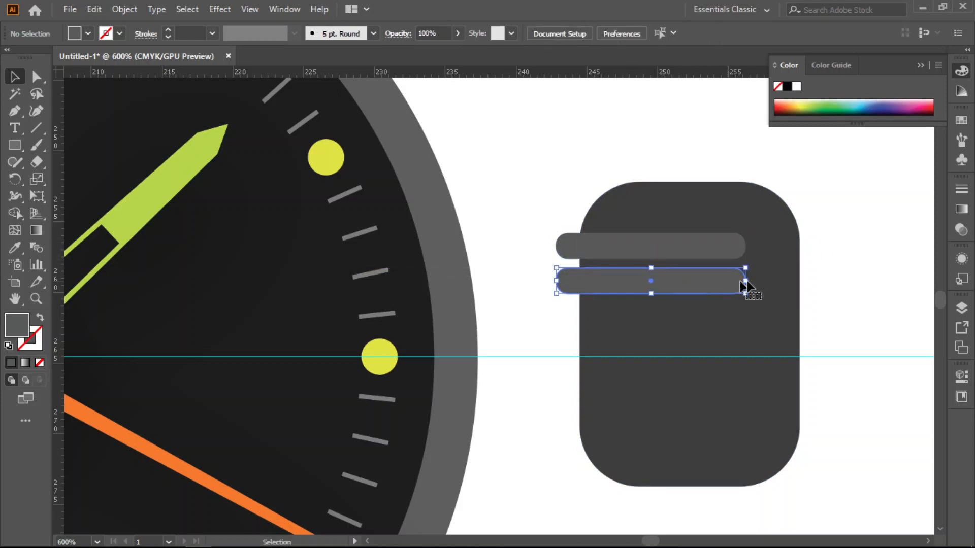
{"action": "key", "text": "ctrl+d"}
{"action": "key", "text": "ctrl+d"}
{"action": "key", "text": "ctrl+d"}
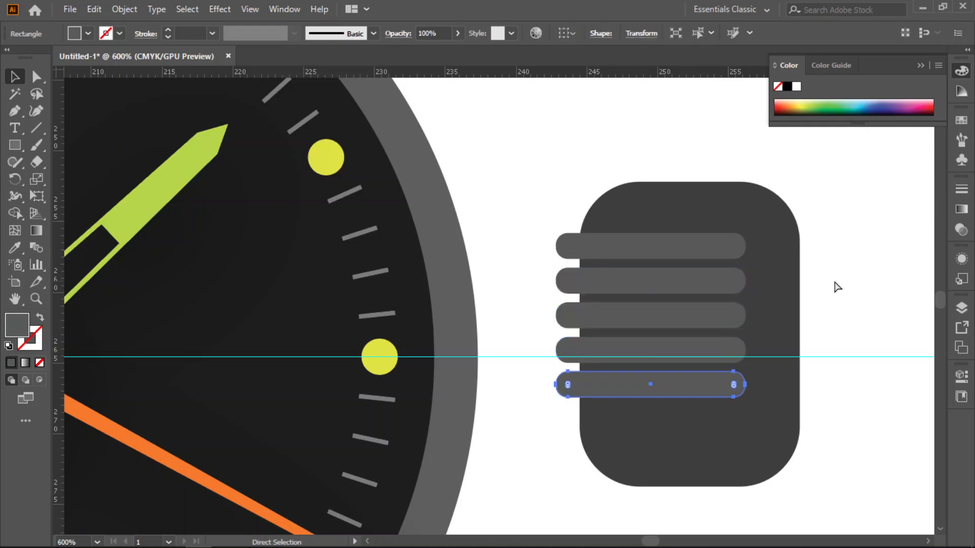
{"action": "key", "text": "ctrl+d"}
{"action": "key", "text": "ctrl+d"}
{"action": "key", "text": "v"}
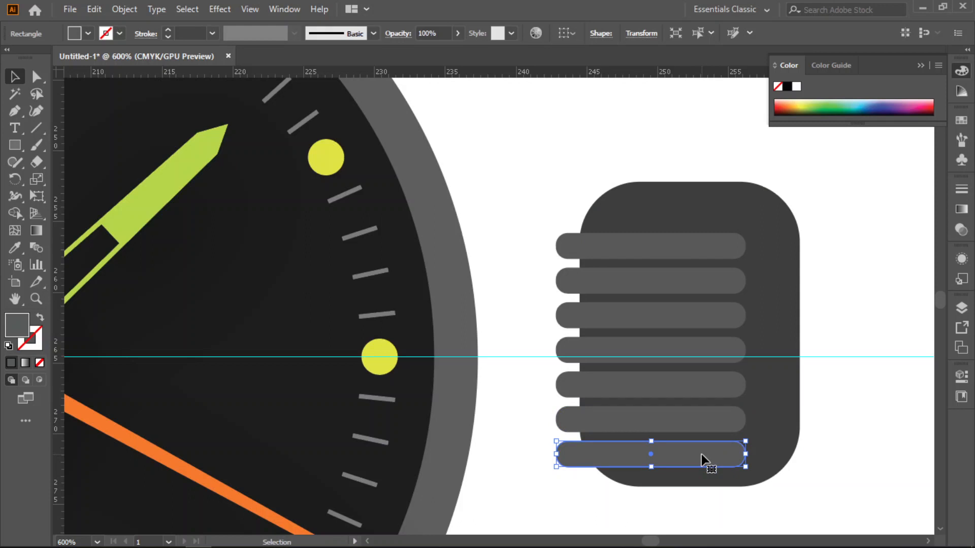
Step: Undo all the bar copies, leaving only the original upper bar
{"action": "key", "text": "ctrl+z"}
{"action": "key", "text": "ctrl+z"}
{"action": "key", "text": "ctrl+z"}
{"action": "key", "text": "ctrl+z"}
{"action": "key", "text": "ctrl+z"}
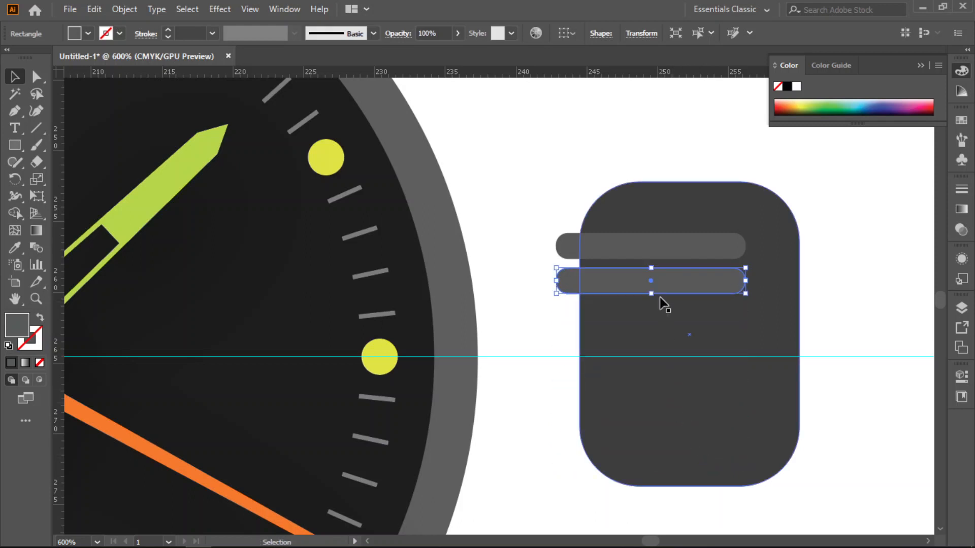
{"action": "key", "text": "ctrl+z"}
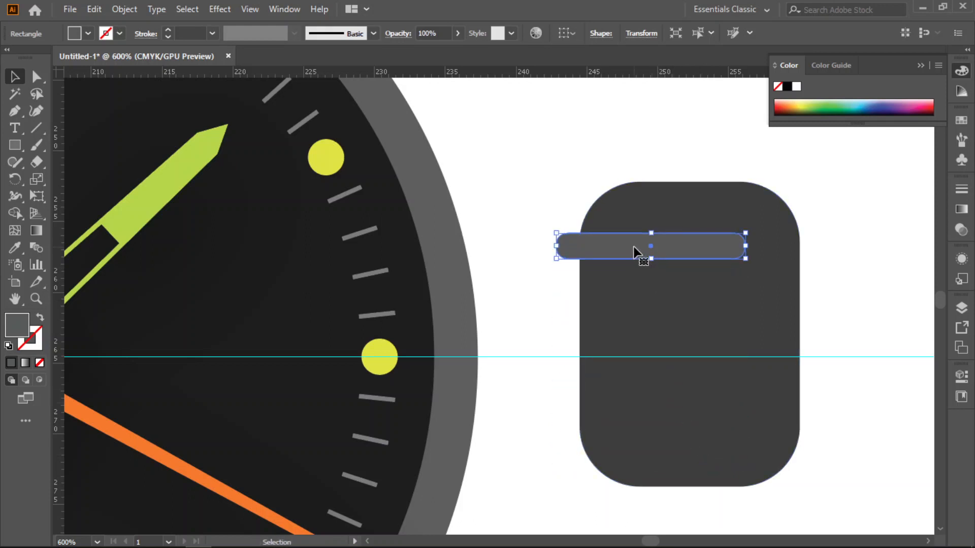
Step: Copy the rounded bar straight down about 2.8 mm and repeat the copy until six bars span the crown
{"action": "left_click_drag", "start_coordinate": [636, 251], "coordinate": [639, 292]}
{"action": "key", "text": "ctrl+d"}
{"action": "key", "text": "ctrl+d"}
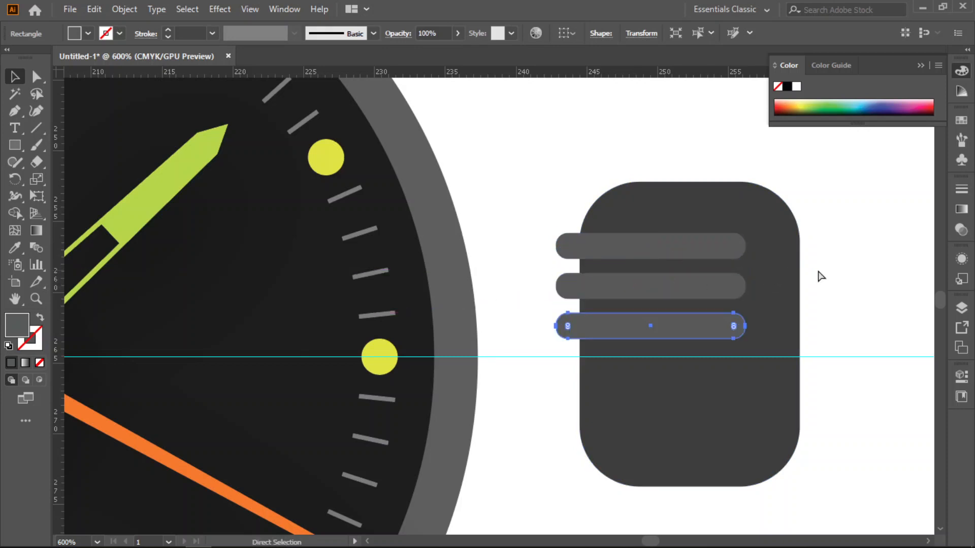
{"action": "key", "text": "ctrl+d"}
{"action": "key", "text": "ctrl+d"}
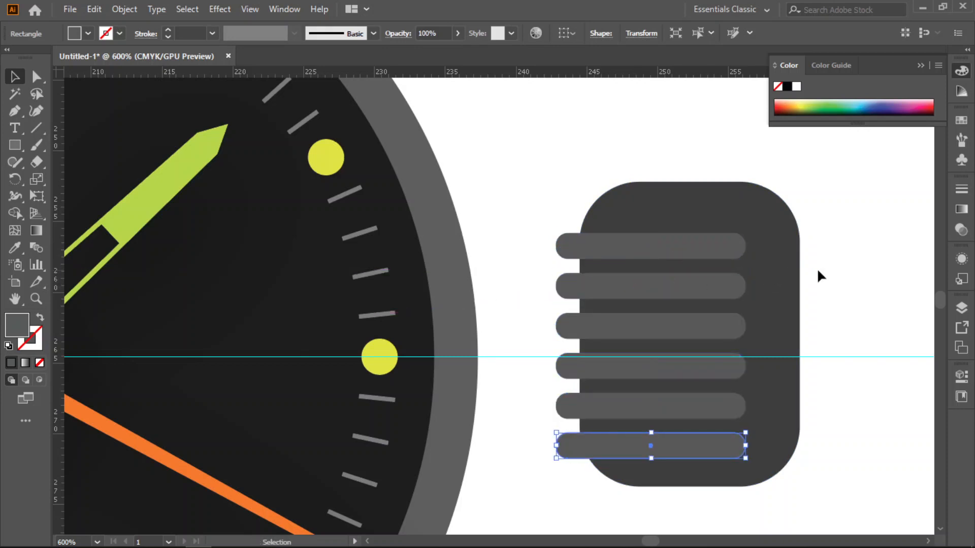
Step: Select all six bars and shift them up slightly to centre them vertically on the crown
{"action": "left_click_drag", "start_coordinate": [526, 197], "coordinate": [558, 400]}
{"action": "left_click_drag", "start_coordinate": [566, 452], "coordinate": [572, 461]}
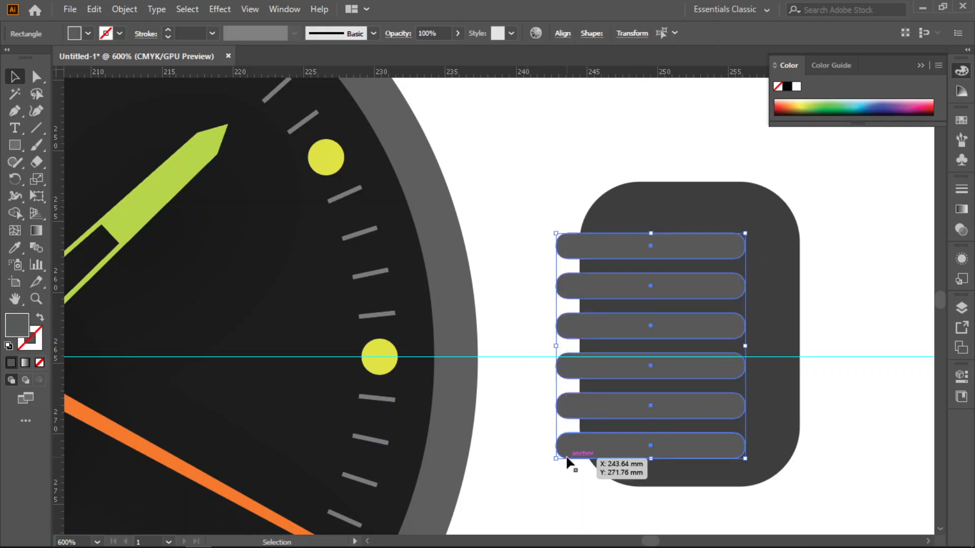
{"action": "left_click", "coordinate": [640, 500]}
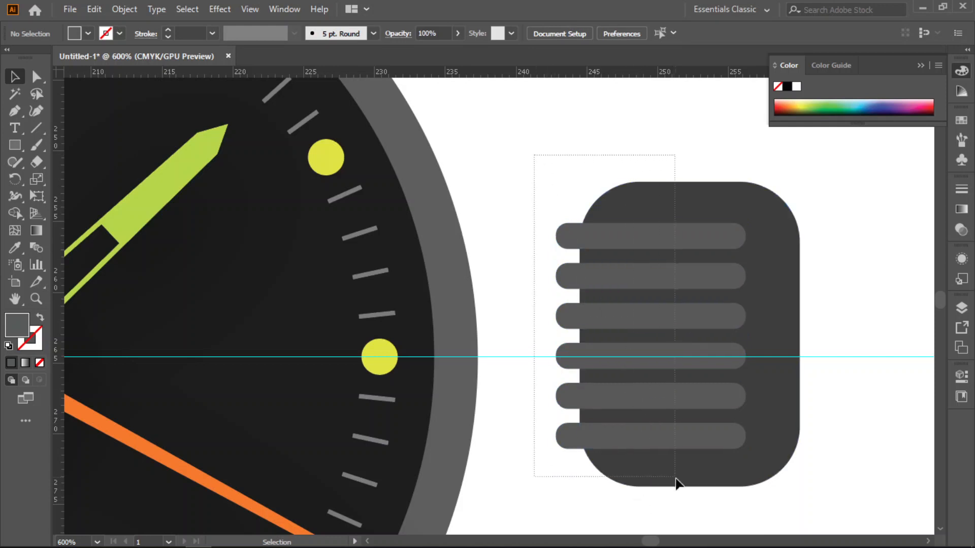
Step: Remove the bar ends that overhang the crown's left edge with the Shape Builder tool
{"action": "left_click_drag", "start_coordinate": [675, 478], "coordinate": [675, 479]}
{"action": "key", "text": "shift+m"}
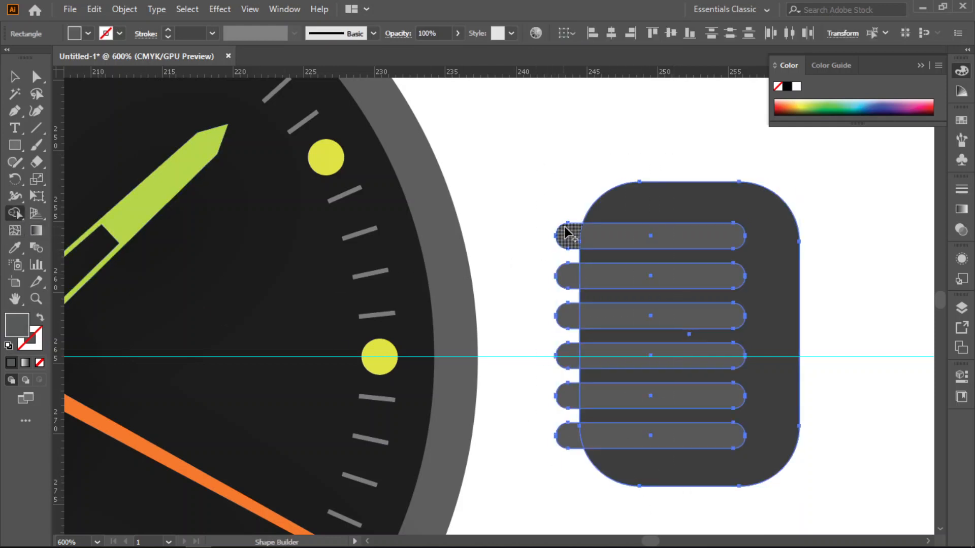
{"action": "left_click_drag", "start_coordinate": [565, 229], "coordinate": [566, 447]}
{"action": "left_click", "coordinate": [15, 76]}
{"action": "left_click", "coordinate": [524, 163]}
Step: Group the crown body with its six trimmed ridge bars
{"action": "left_click_drag", "start_coordinate": [523, 161], "coordinate": [739, 506]}
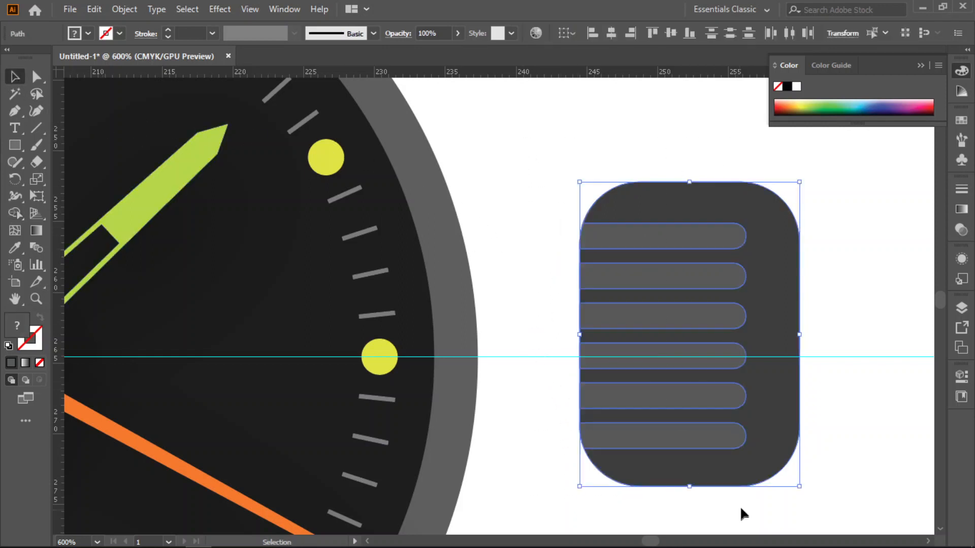
{"action": "right_click", "coordinate": [763, 462]}
{"action": "left_click", "coordinate": [795, 254]}
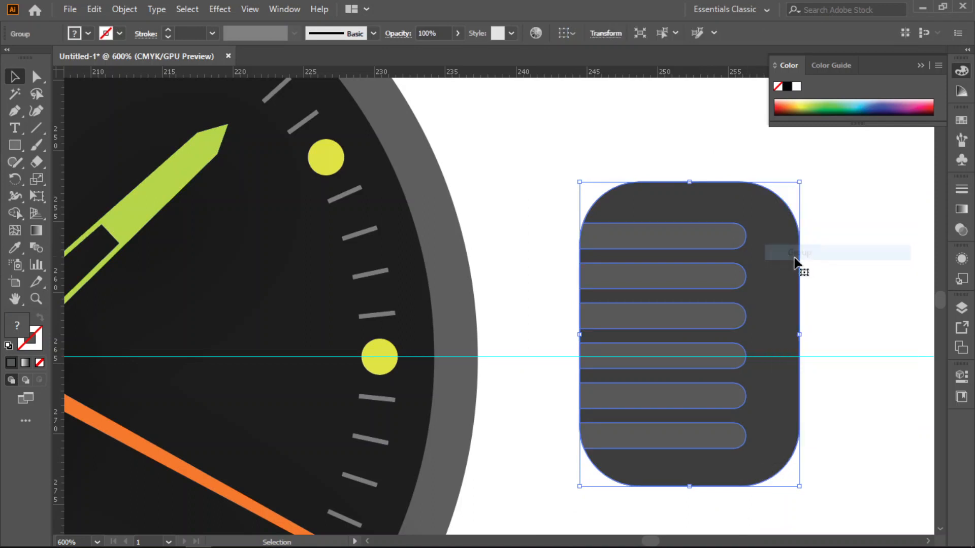
Step: Move the crown group over the case's 3 o'clock edge and send it to the back behind the case
{"action": "left_click_drag", "start_coordinate": [756, 315], "coordinate": [718, 319]}
{"action": "left_click_drag", "start_coordinate": [640, 326], "coordinate": [594, 340]}
{"action": "right_click", "coordinate": [608, 333]}
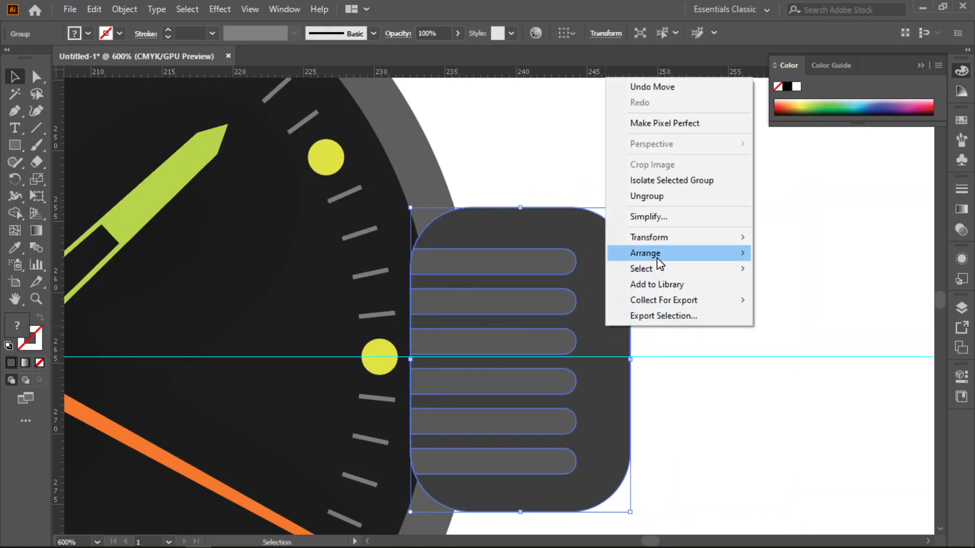
{"action": "mouse_move", "coordinate": [660, 261]}
{"action": "left_click", "coordinate": [822, 300]}
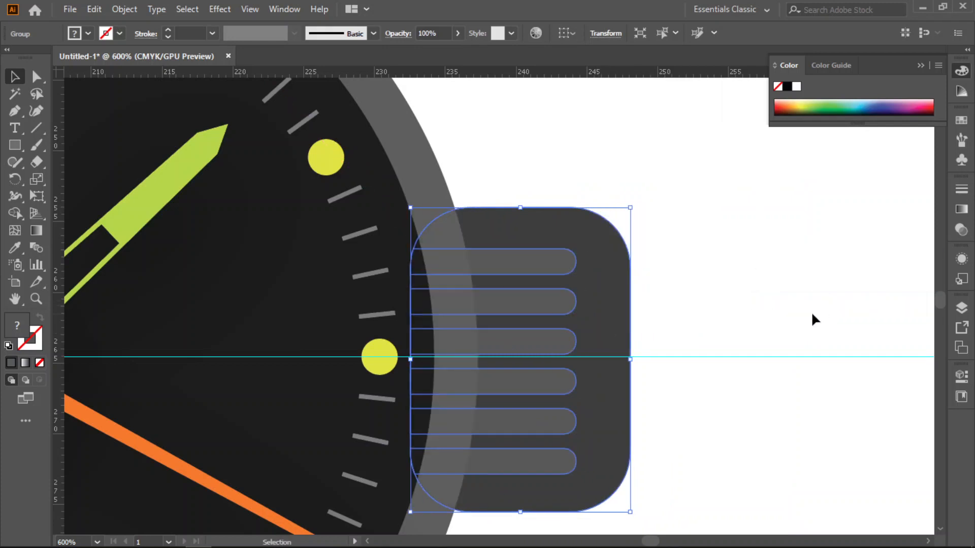
{"action": "left_click", "coordinate": [833, 338]}
Step: Scale the crown group down proportionally to about 16 mm high and recentre it on the horizontal guide at the case edge
{"action": "scroll", "coordinate": [712, 338], "scroll_direction": "down", "scroll_amount": 1}
{"action": "scroll", "coordinate": [713, 347], "scroll_direction": "down", "scroll_amount": 1}
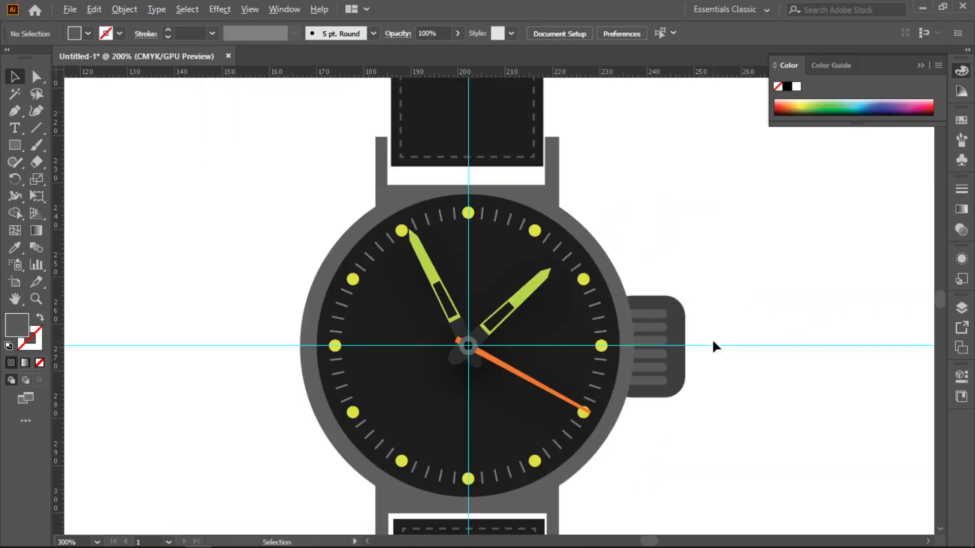
{"action": "scroll", "coordinate": [800, 342], "scroll_direction": "down", "scroll_amount": 3}
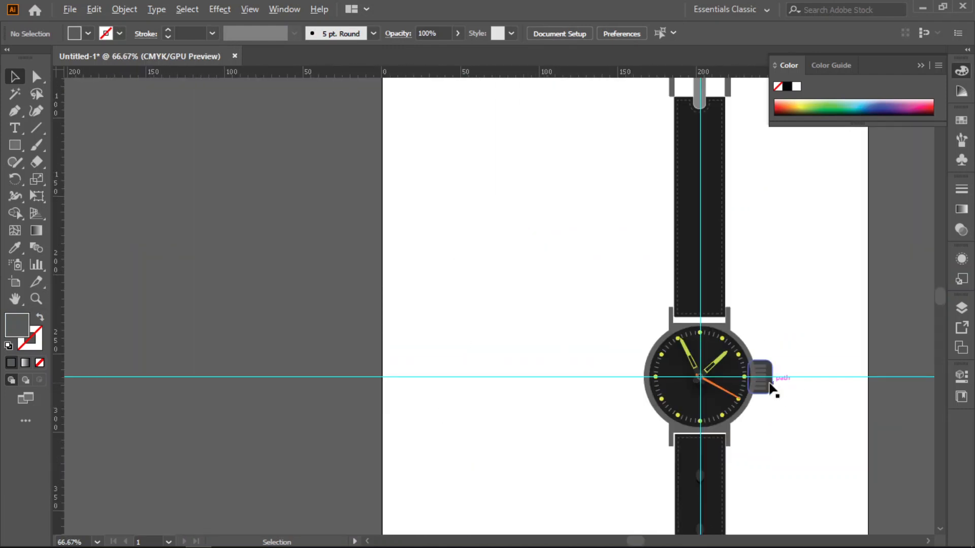
{"action": "scroll", "coordinate": [785, 384], "scroll_direction": "up", "scroll_amount": 4}
{"action": "scroll", "coordinate": [785, 385], "scroll_direction": "up", "scroll_amount": 2}
{"action": "left_click", "coordinate": [624, 364]}
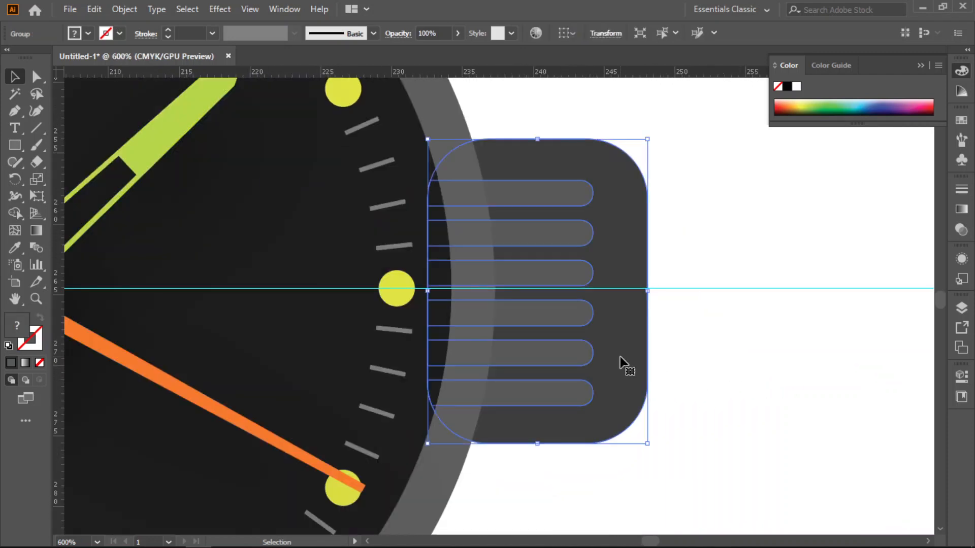
{"action": "left_click_drag", "start_coordinate": [646, 443], "coordinate": [594, 399]}
{"action": "left_click_drag", "start_coordinate": [563, 254], "coordinate": [566, 281]}
{"action": "left_click", "coordinate": [692, 261]}
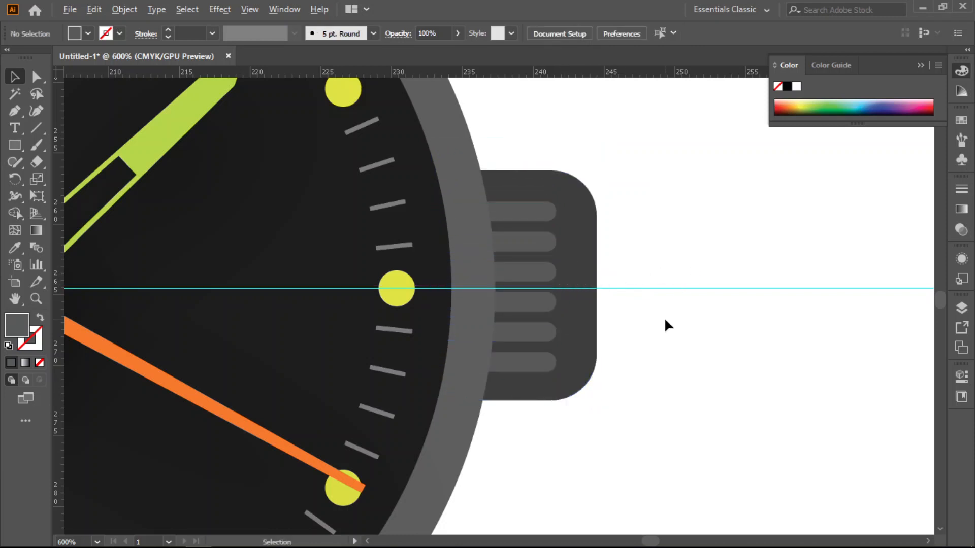
{"action": "scroll", "coordinate": [665, 322], "scroll_direction": "down", "scroll_amount": 4}
{"action": "scroll", "coordinate": [665, 325], "scroll_direction": "down", "scroll_amount": 2}
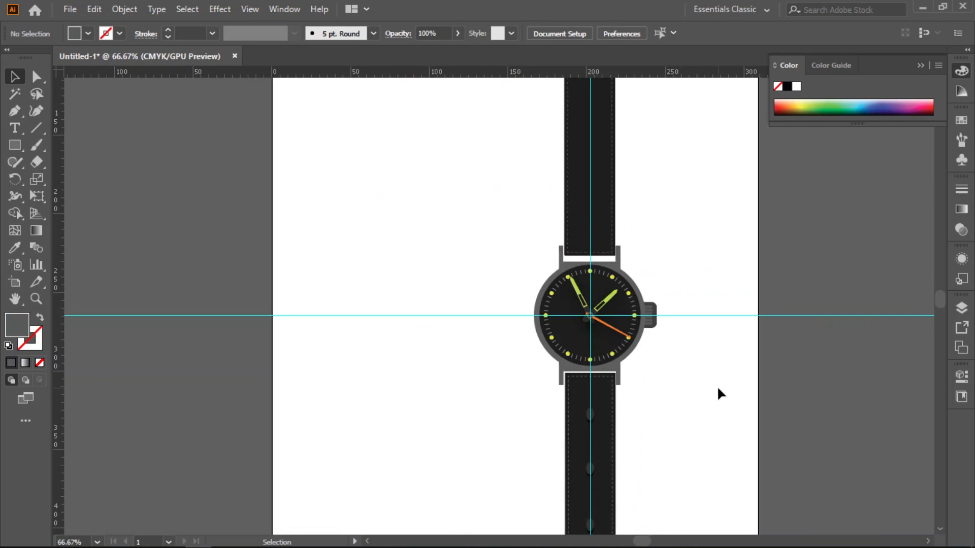
Step: Group all the watch parts into one object and move it horizontally about 125 mm into the left half of the artboard
{"action": "scroll", "coordinate": [717, 389], "scroll_direction": "down", "scroll_amount": 1}
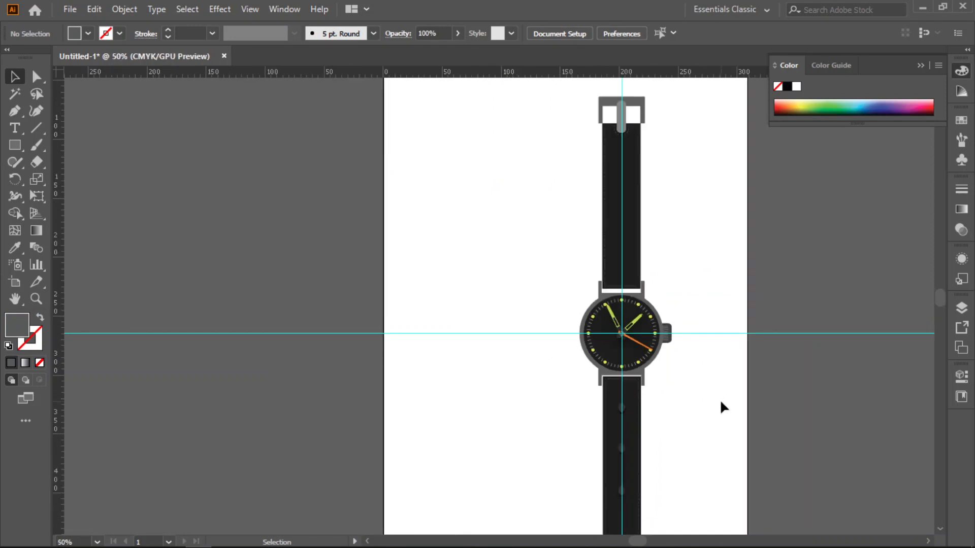
{"action": "left_click_drag", "start_coordinate": [718, 409], "coordinate": [557, 363]}
{"action": "scroll", "coordinate": [541, 361], "scroll_direction": "down", "scroll_amount": 1}
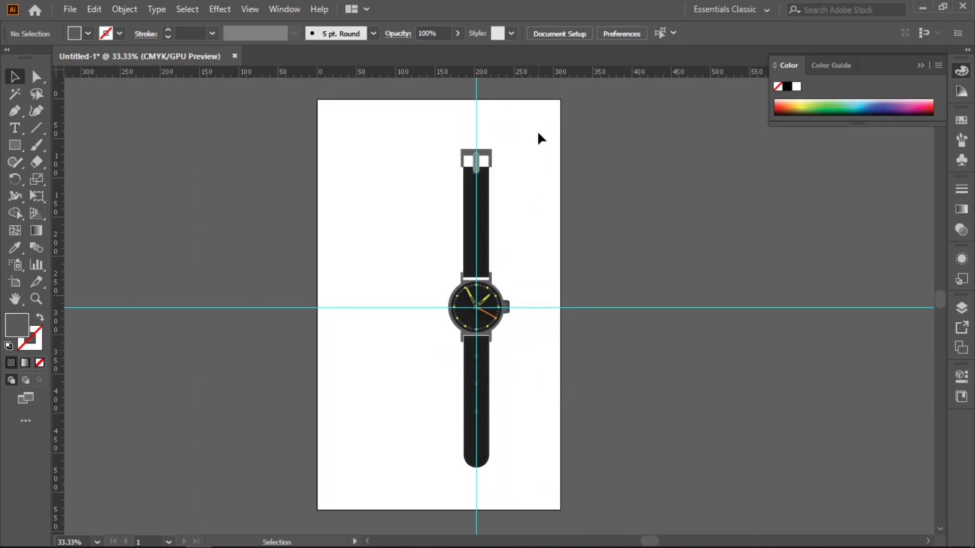
{"action": "left_click_drag", "start_coordinate": [535, 121], "coordinate": [391, 508]}
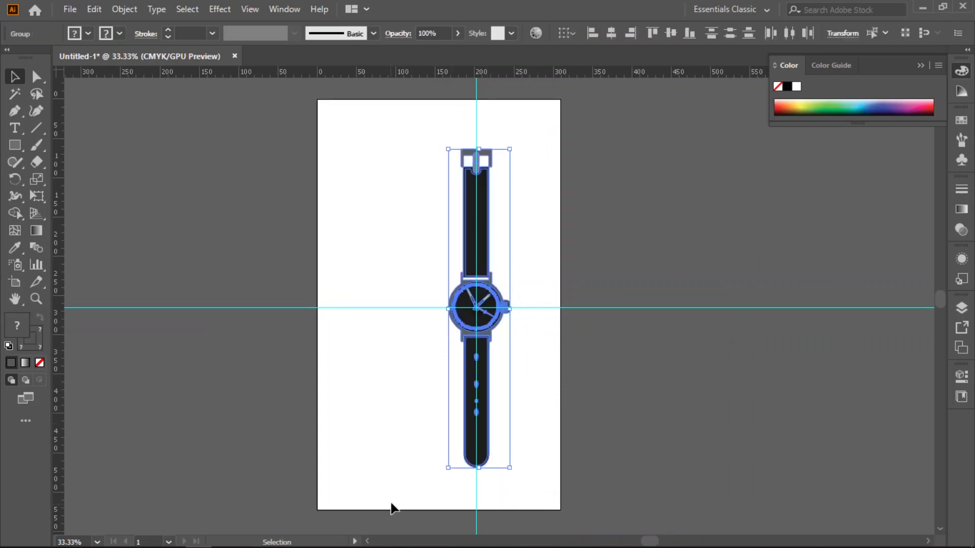
{"action": "key", "text": "ctrl+g"}
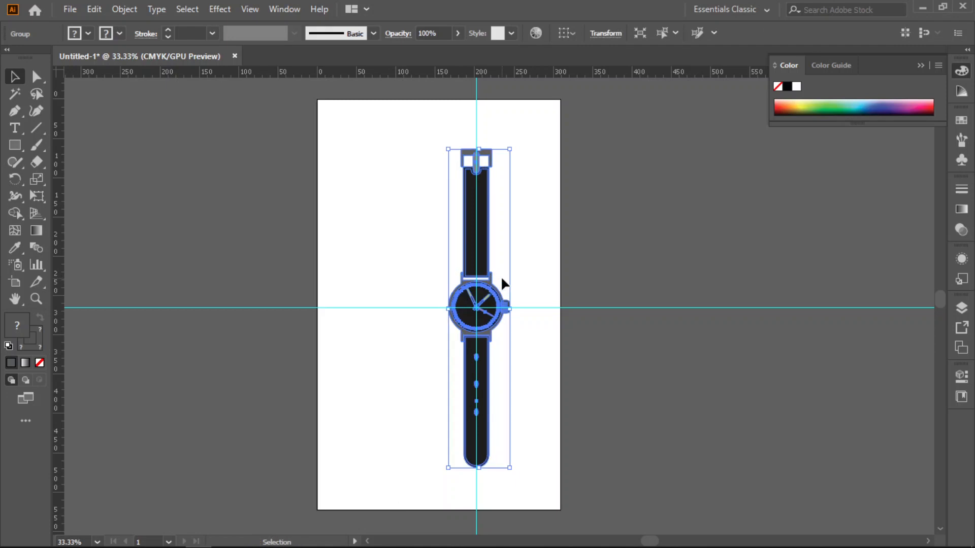
{"action": "left_click", "coordinate": [383, 210]}
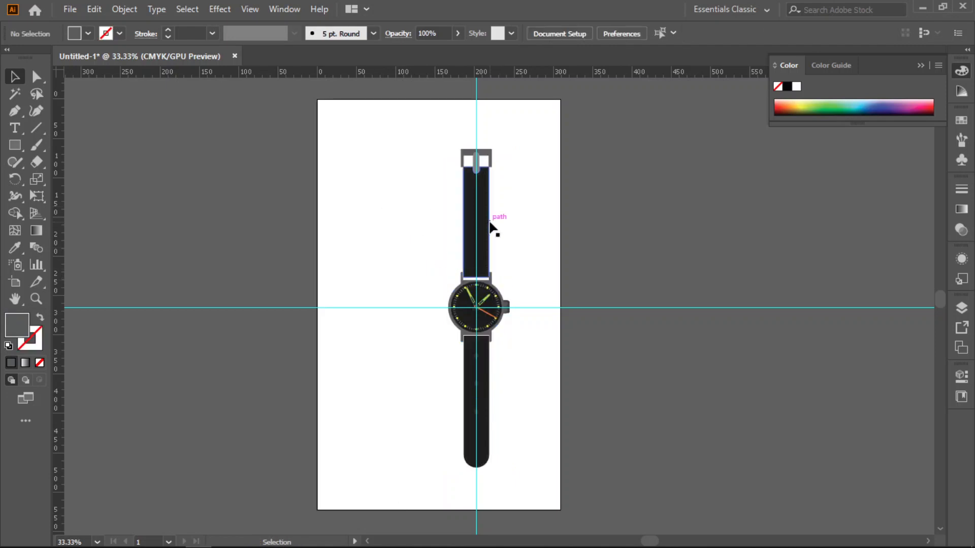
{"action": "left_click_drag", "start_coordinate": [479, 224], "coordinate": [384, 226]}
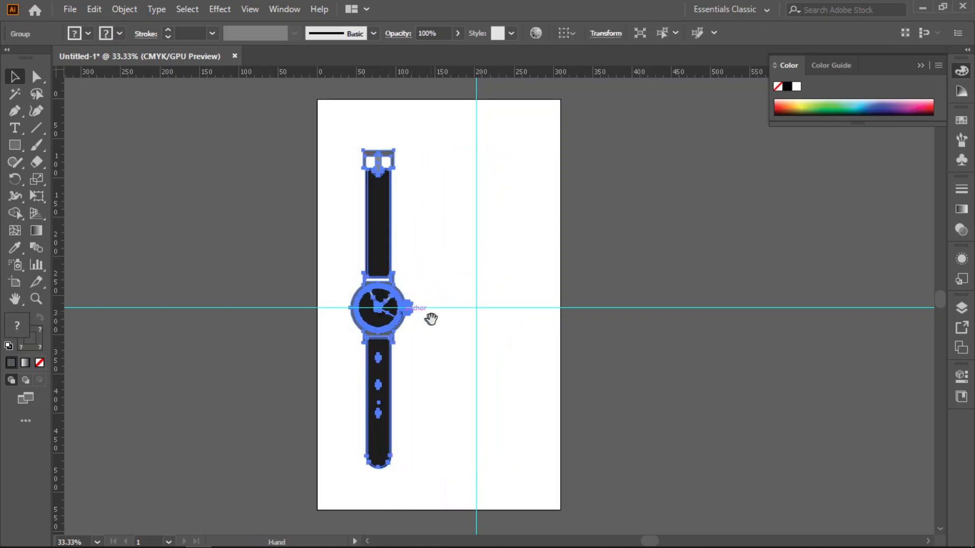
{"action": "left_click", "coordinate": [486, 353]}
Step: Examine the grouped watch up close from dial and crown along both straps to the buckle, and as a whole
{"action": "scroll", "coordinate": [418, 334], "scroll_direction": "up", "scroll_amount": 4}
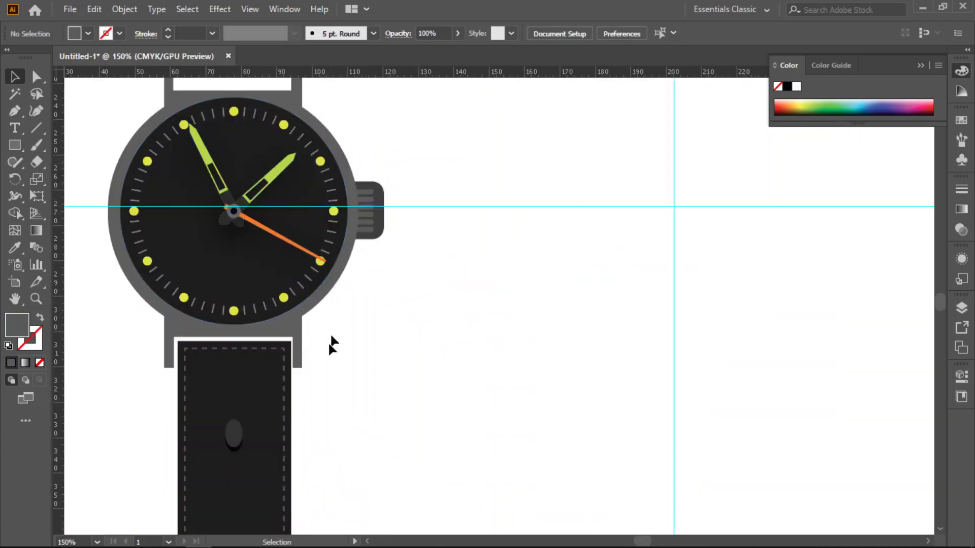
{"action": "scroll", "coordinate": [274, 427], "scroll_direction": "down", "scroll_amount": 8}
{"action": "scroll", "coordinate": [272, 424], "scroll_direction": "up", "scroll_amount": 6}
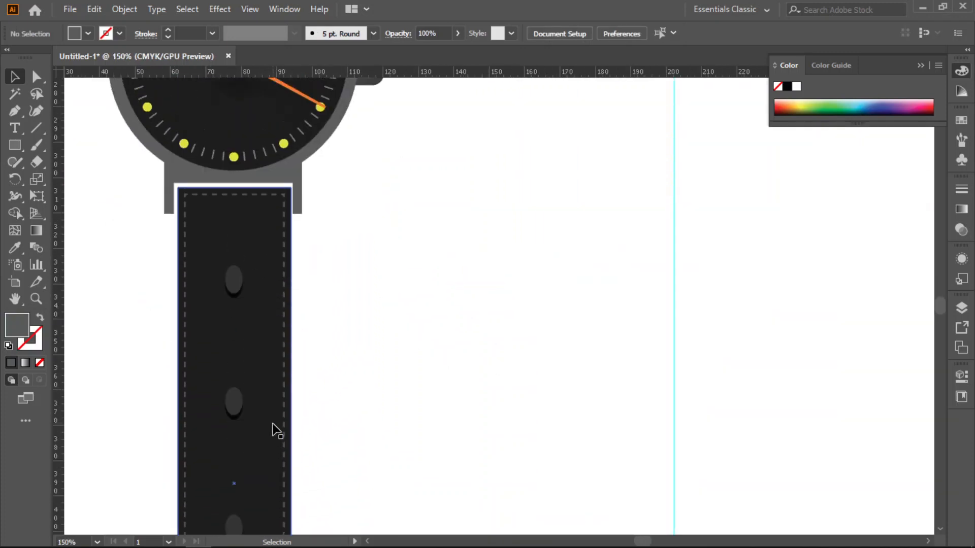
{"action": "scroll", "coordinate": [273, 424], "scroll_direction": "up", "scroll_amount": 10}
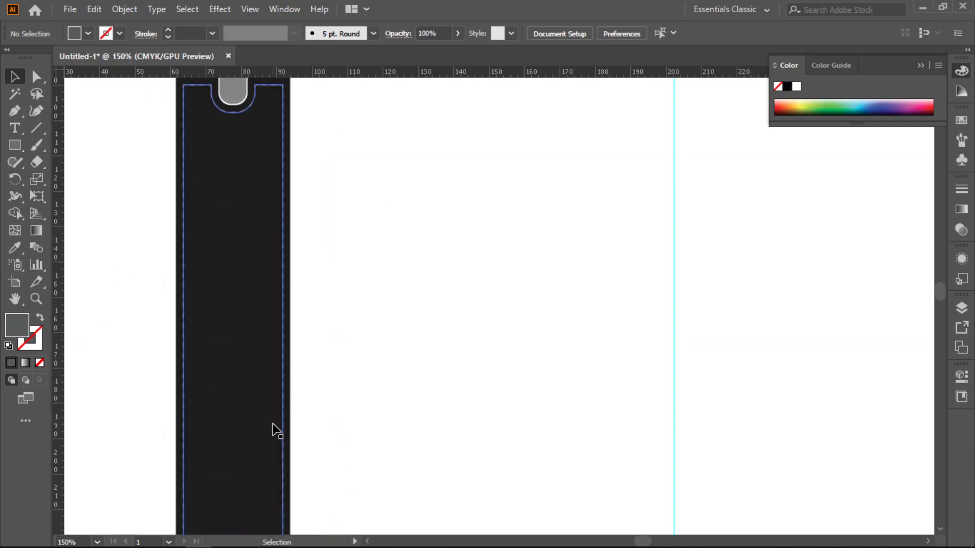
{"action": "scroll", "coordinate": [325, 359], "scroll_direction": "up", "scroll_amount": 5}
{"action": "scroll", "coordinate": [337, 343], "scroll_direction": "down", "scroll_amount": 6}
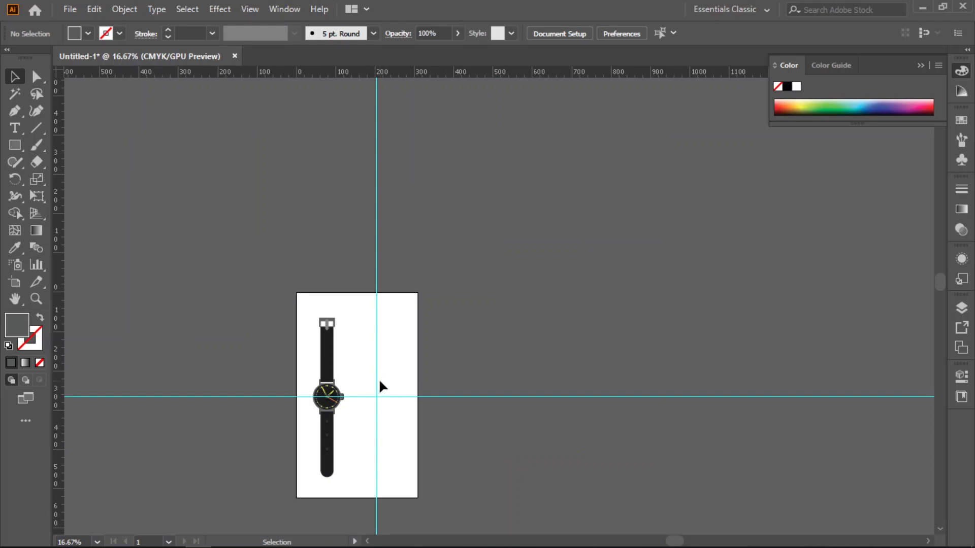
{"action": "scroll", "coordinate": [380, 382], "scroll_direction": "up", "scroll_amount": 3}
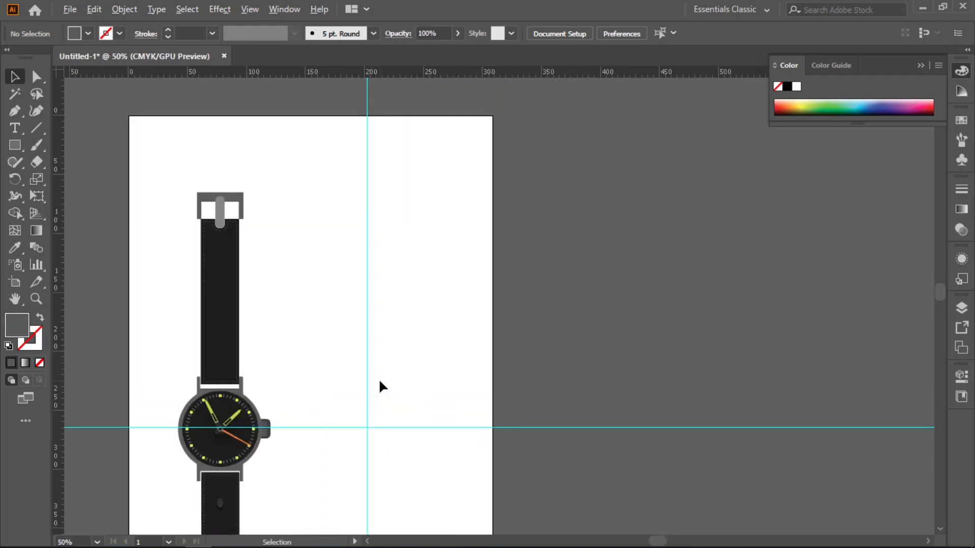
{"action": "left_click_drag", "start_coordinate": [341, 427], "coordinate": [353, 352]}
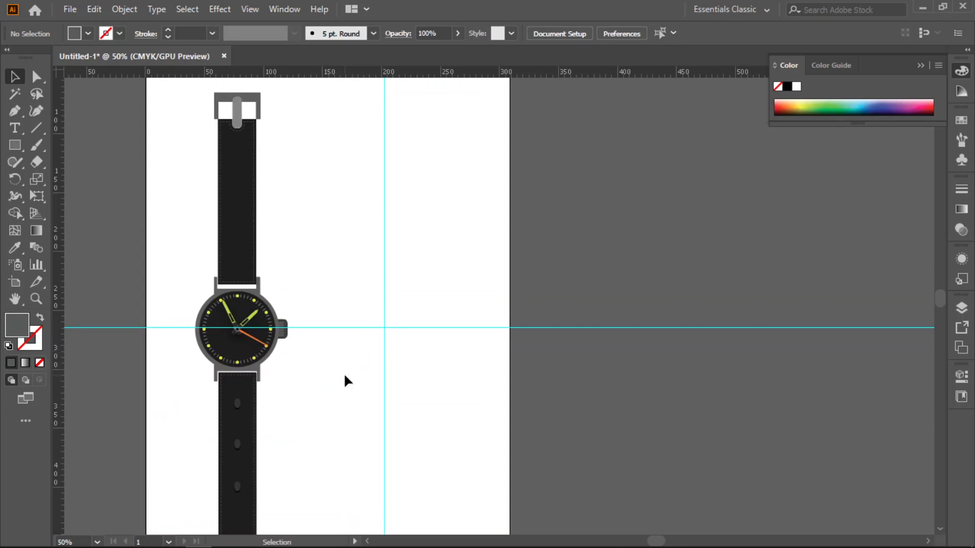
{"action": "scroll", "coordinate": [344, 376], "scroll_direction": "down", "scroll_amount": 1}
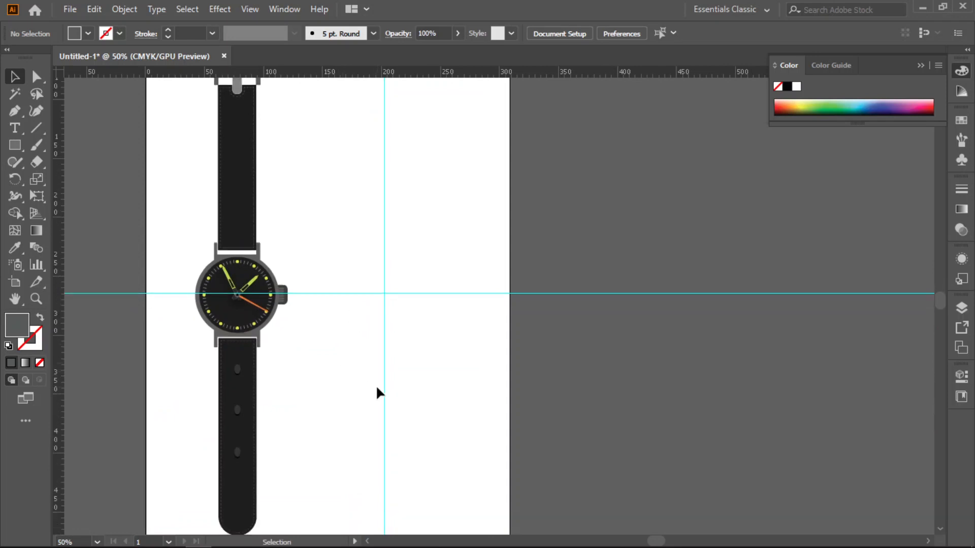
{"action": "scroll", "coordinate": [366, 371], "scroll_direction": "up", "scroll_amount": 2}
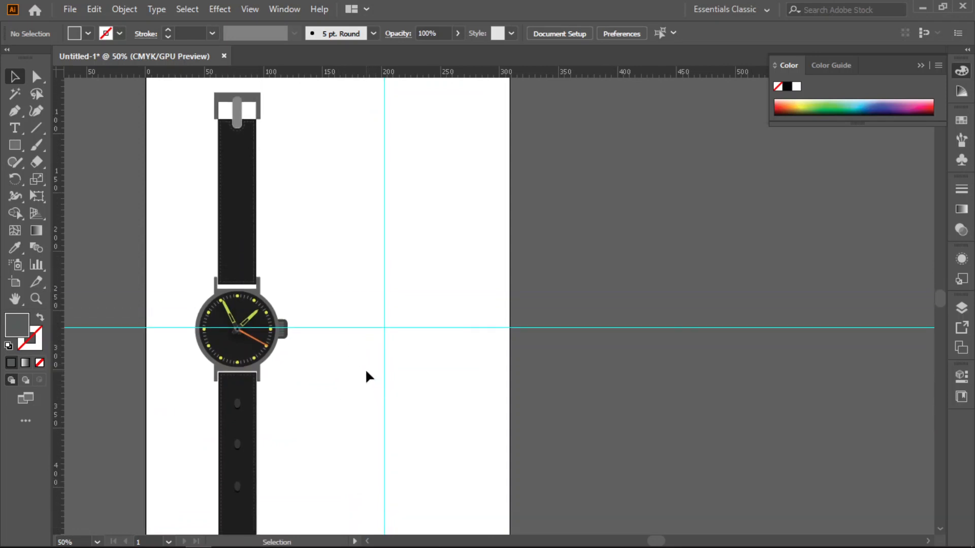
{"action": "scroll", "coordinate": [366, 371], "scroll_direction": "down", "scroll_amount": 2}
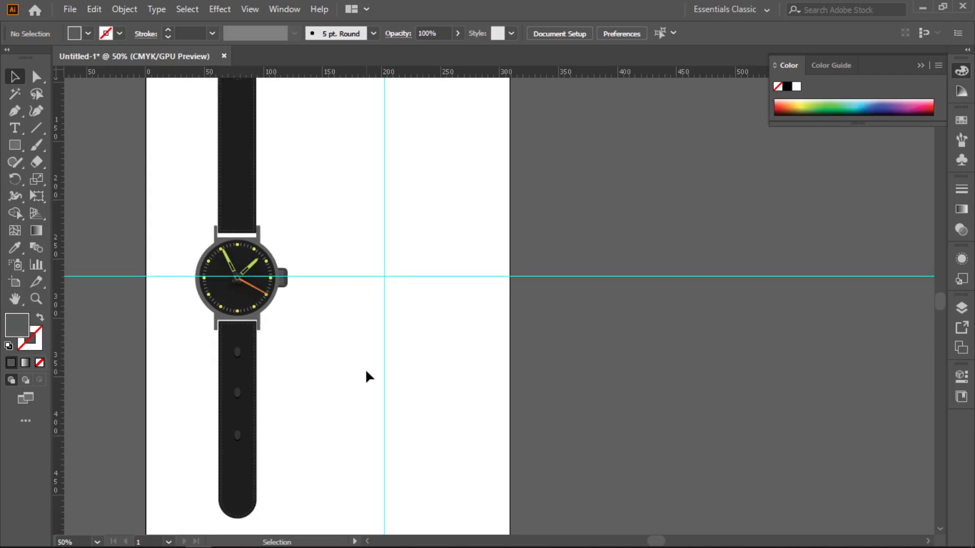
{"action": "scroll", "coordinate": [366, 371], "scroll_direction": "up", "scroll_amount": 2}
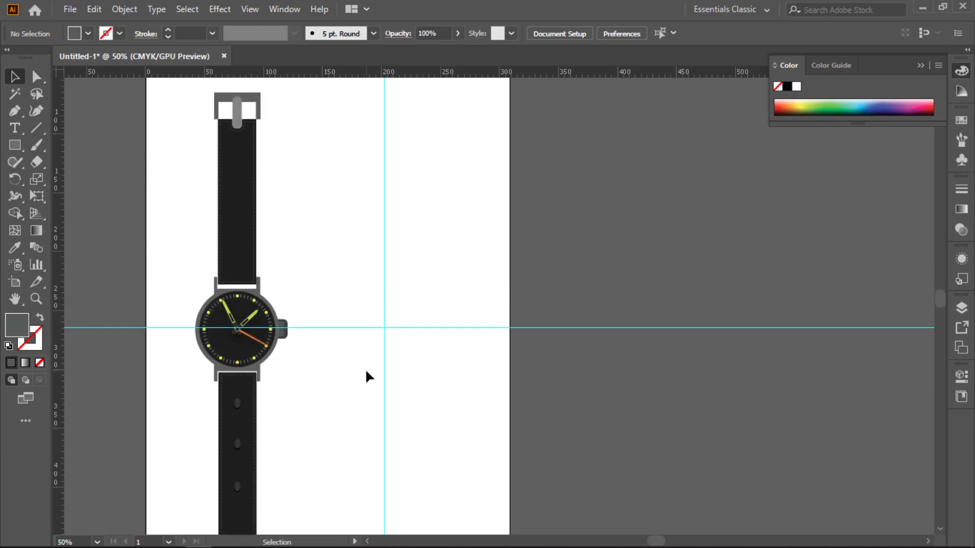
{"action": "scroll", "coordinate": [366, 371], "scroll_direction": "down", "scroll_amount": 2}
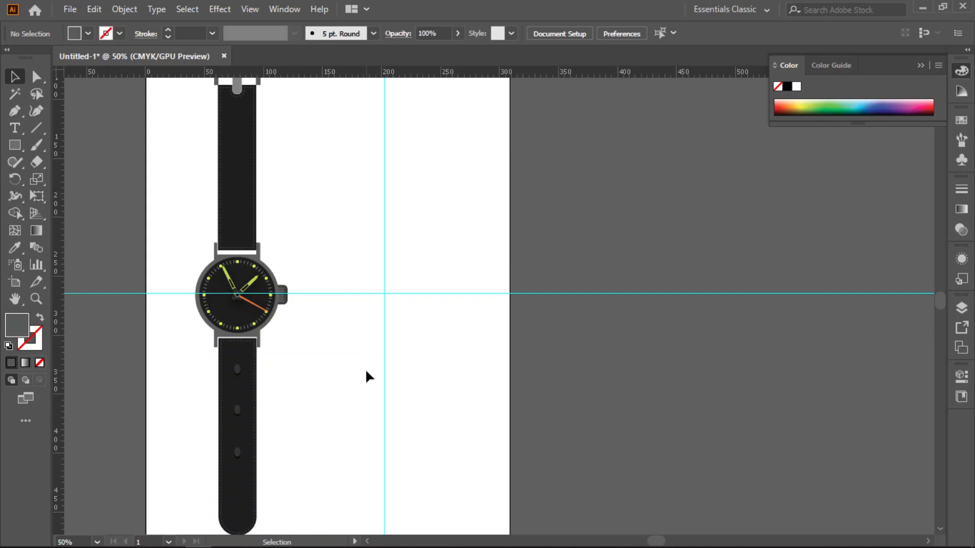
{"action": "scroll", "coordinate": [366, 376], "scroll_direction": "up", "scroll_amount": 1}
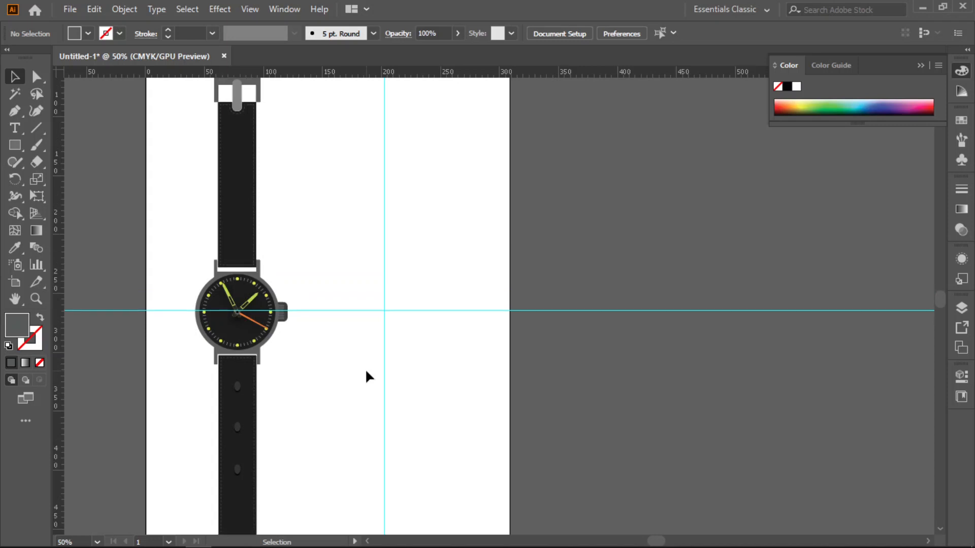
{"action": "scroll", "coordinate": [367, 372], "scroll_direction": "up", "scroll_amount": 1}
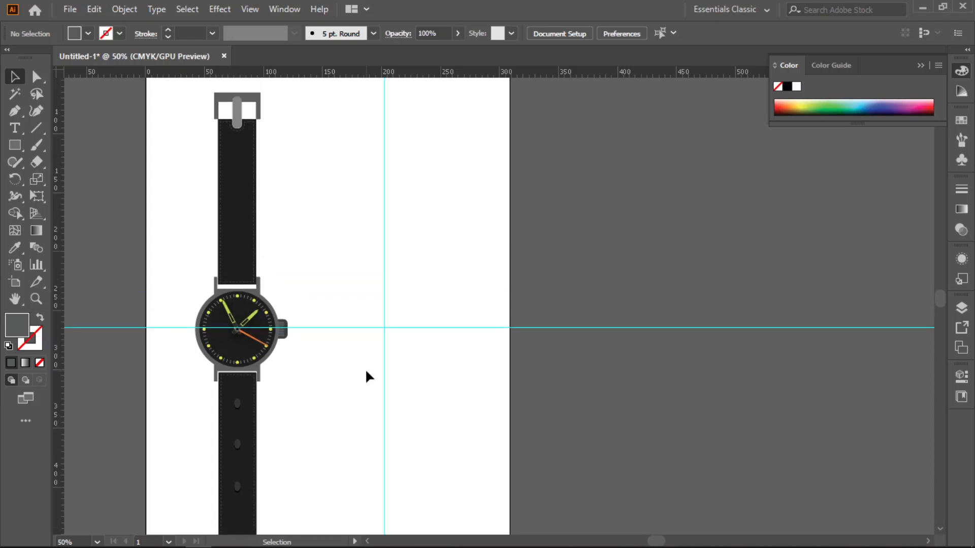
{"action": "scroll", "coordinate": [366, 376], "scroll_direction": "down", "scroll_amount": 3}
{"action": "scroll", "coordinate": [365, 376], "scroll_direction": "up", "scroll_amount": 3}
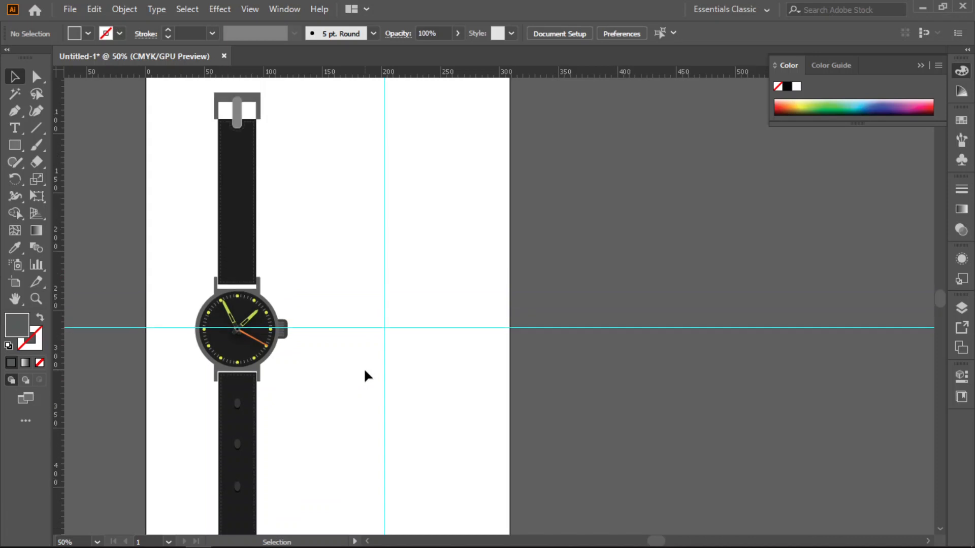